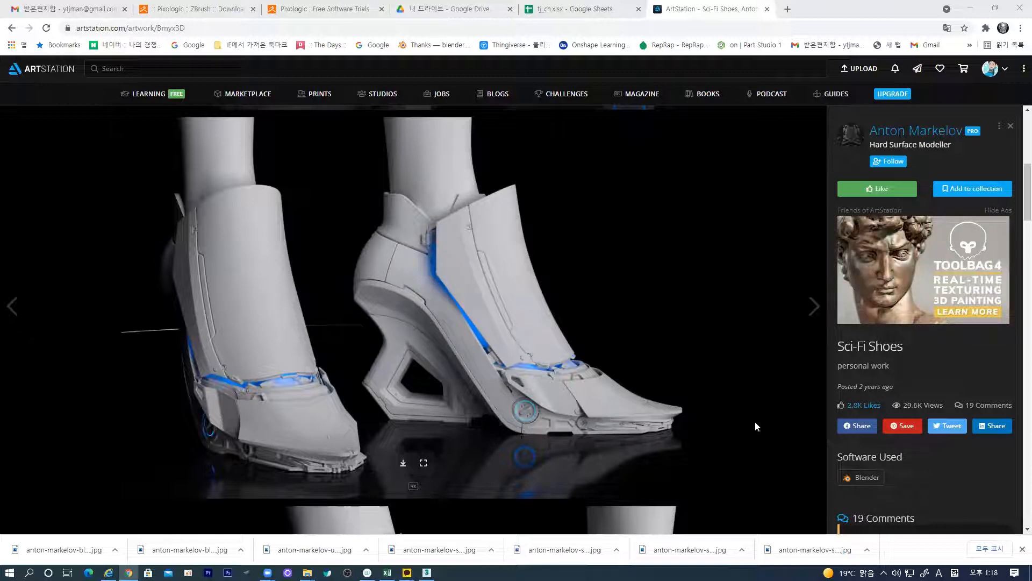
Step: Look through the Sci-Fi Shoes reference renders on ArtStation, including the side and rear views of the heel
{"action": "scroll", "coordinate": [429, 419], "scroll_direction": "down", "scroll_amount": 4}
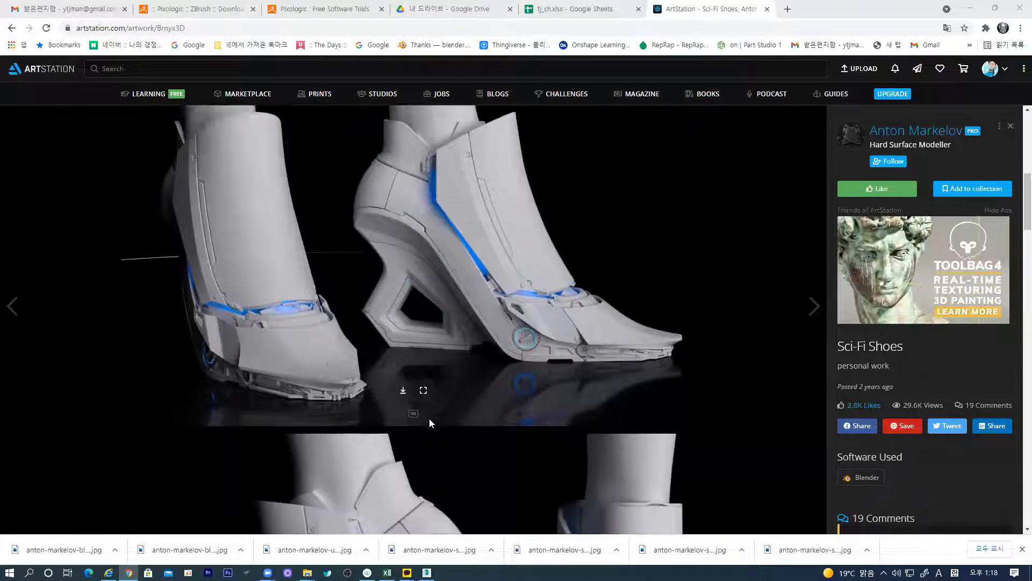
{"action": "scroll", "coordinate": [430, 414], "scroll_direction": "down", "scroll_amount": 3}
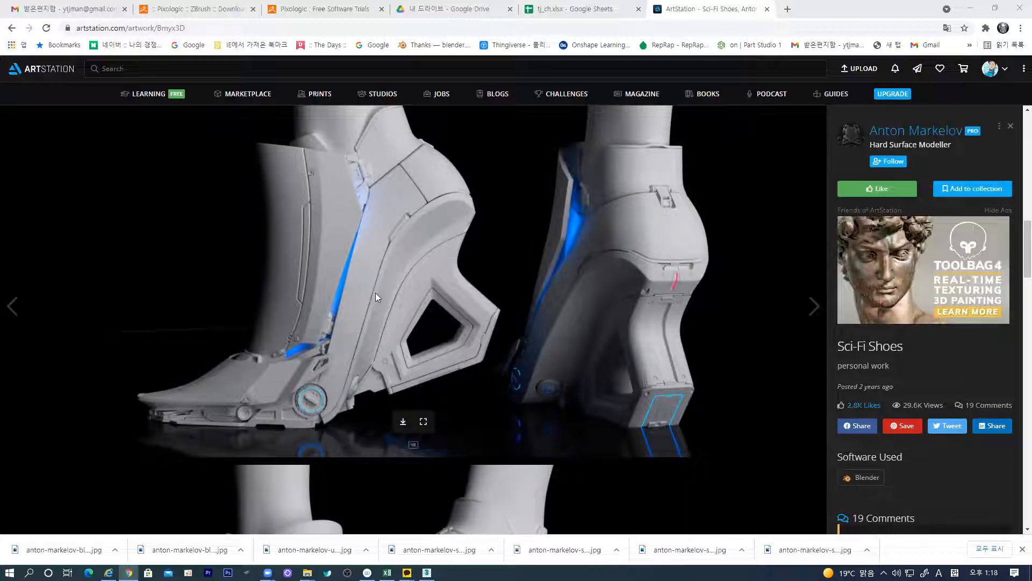
{"action": "scroll", "coordinate": [375, 296], "scroll_direction": "up", "scroll_amount": 1}
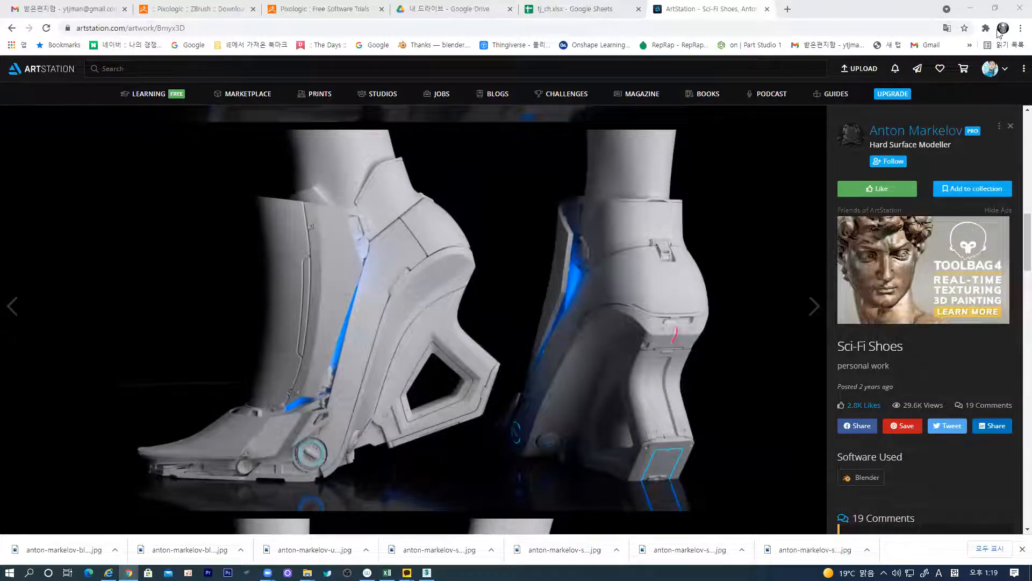
Step: Switch to 3ds Max and create a plane about 170 long and 188 wide in the Top view
{"action": "left_click", "coordinate": [970, 8]}
{"action": "left_click", "coordinate": [234, 199]}
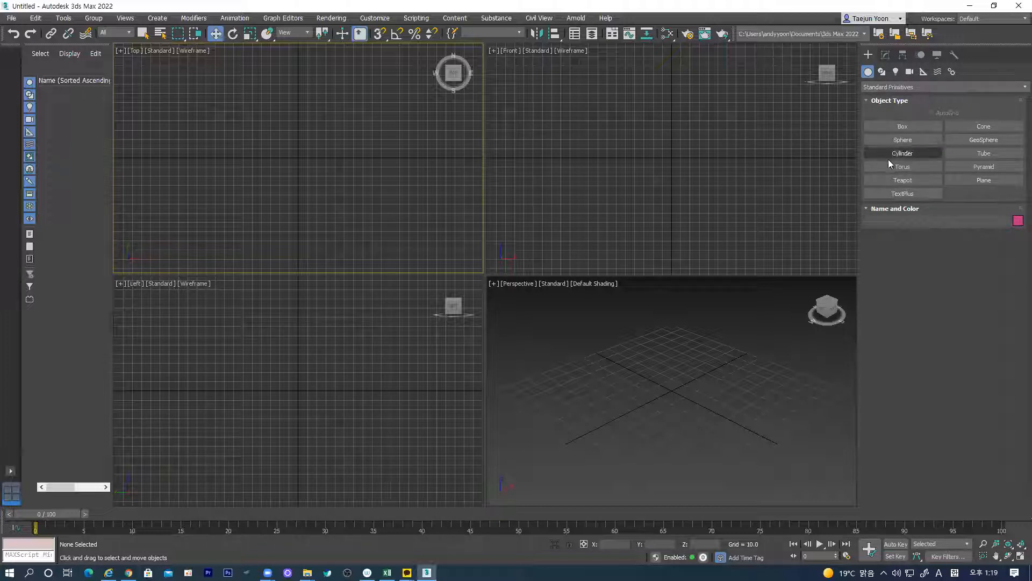
{"action": "left_click", "coordinate": [976, 179]}
{"action": "left_click_drag", "start_coordinate": [194, 80], "coordinate": [369, 238]}
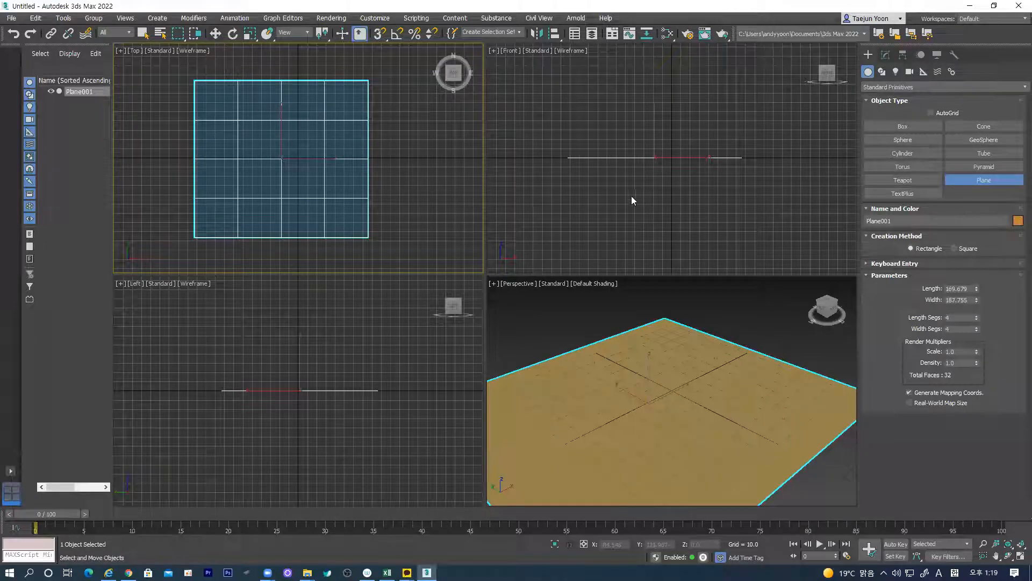
{"action": "key", "text": "w"}
{"action": "middle_click_drag", "start_coordinate": [380, 194], "coordinate": [384, 176]}
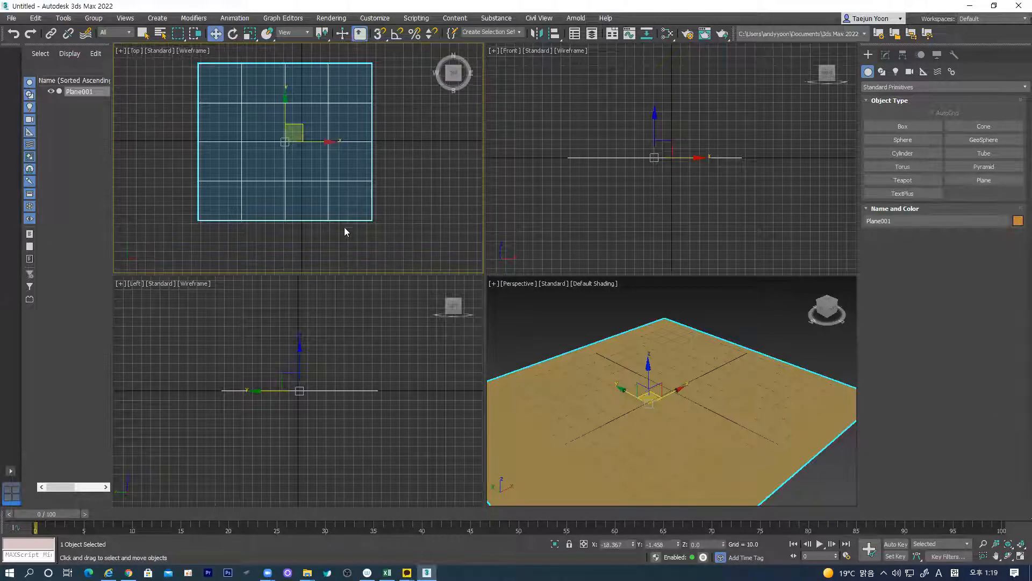
{"action": "middle_click_drag", "start_coordinate": [710, 378], "coordinate": [704, 331]}
{"action": "middle_click_drag", "start_coordinate": [640, 369], "coordinate": [656, 351]}
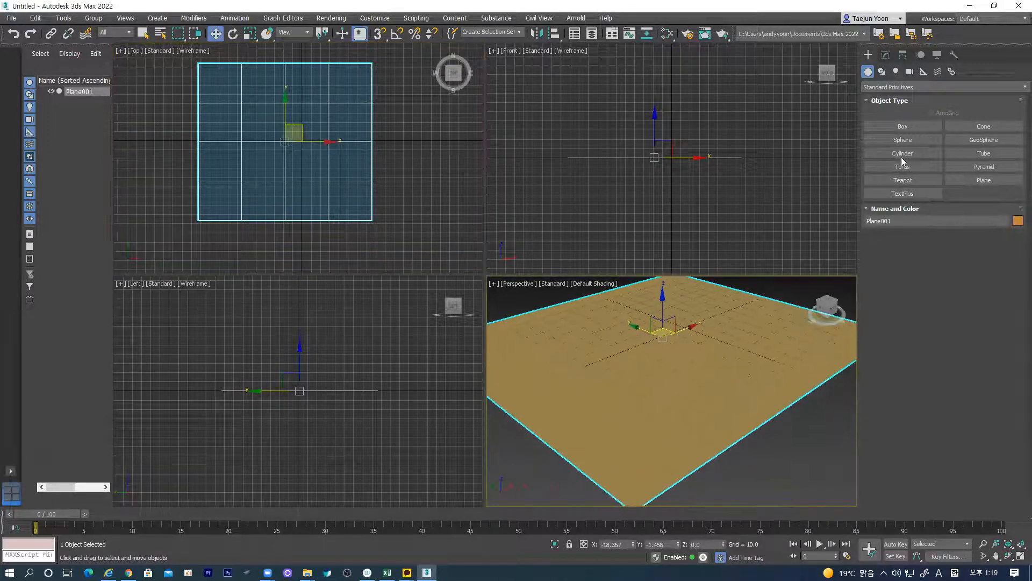
Step: Apply an Edit Poly modifier to the plane
{"action": "left_click", "coordinate": [885, 54]}
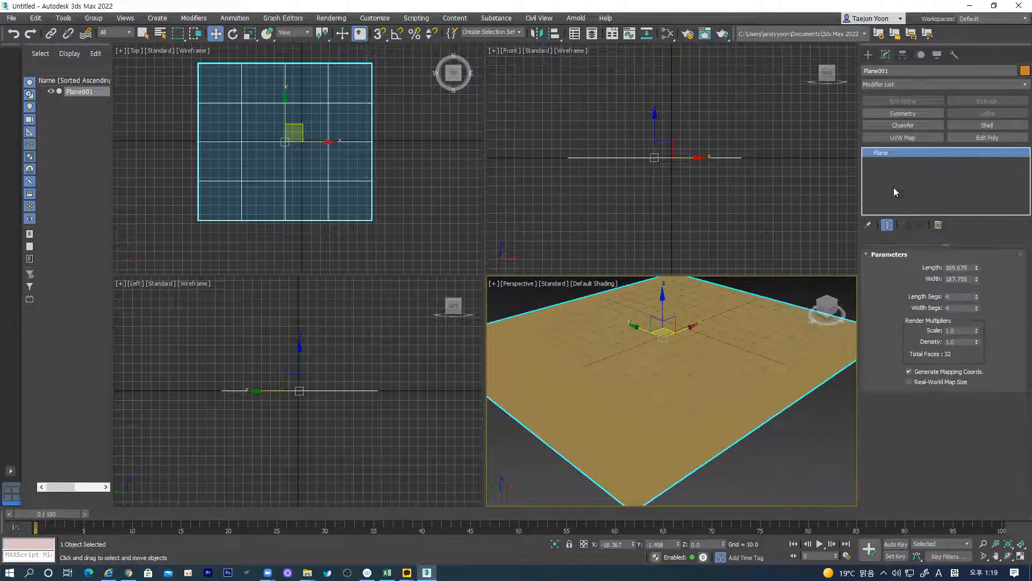
{"action": "left_click", "coordinate": [1001, 138]}
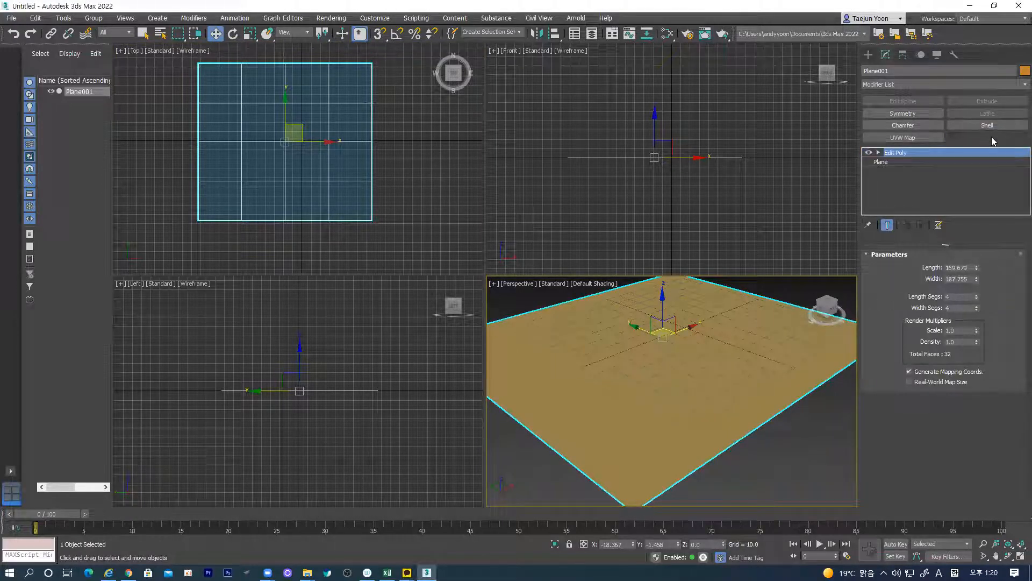
{"action": "scroll", "coordinate": [891, 422], "scroll_direction": "down", "scroll_amount": 5}
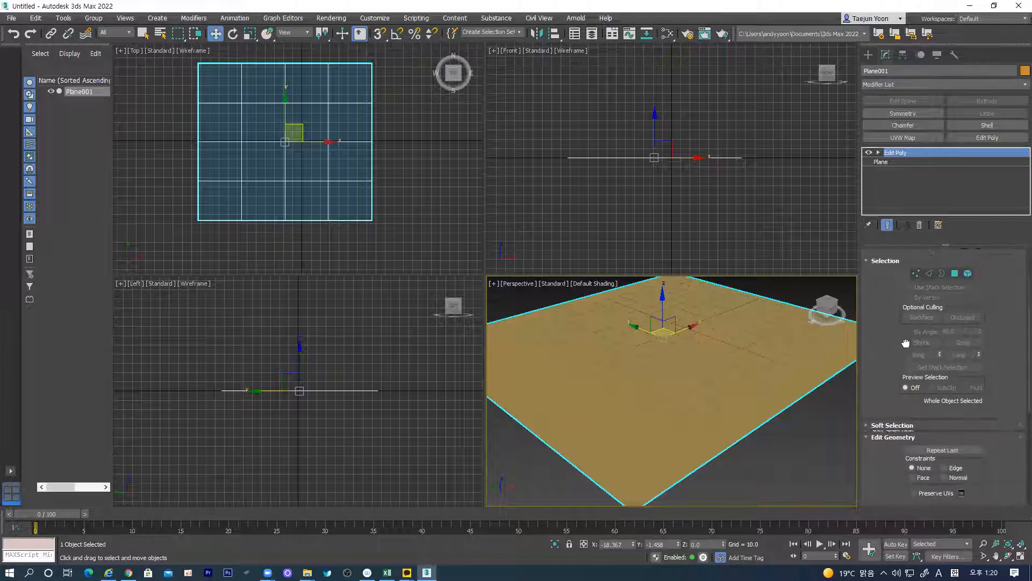
{"action": "scroll", "coordinate": [896, 411], "scroll_direction": "down", "scroll_amount": 1}
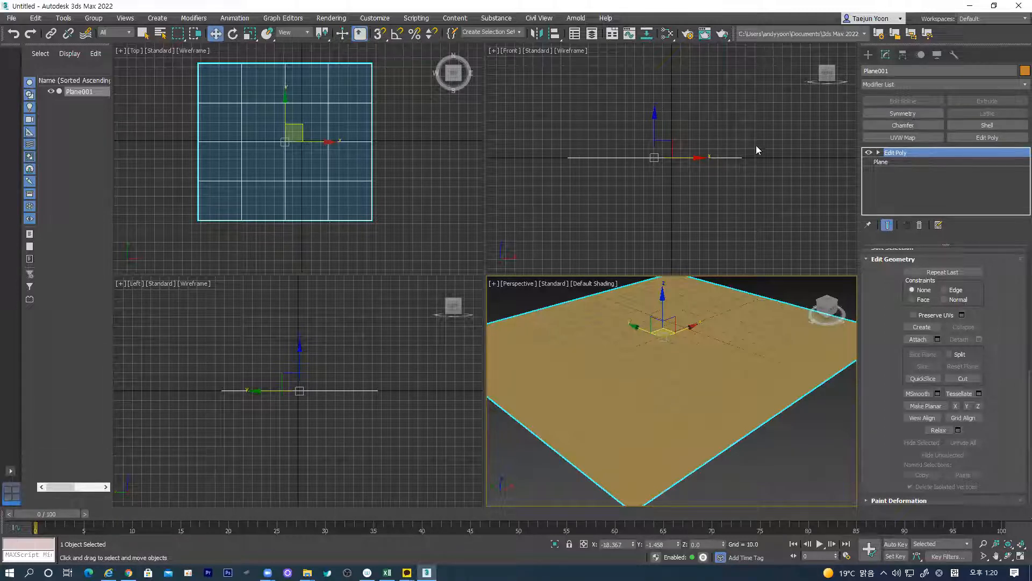
Step: Examine Edit Poly's Soft Selection and Edit Geometry settings at object level
{"action": "left_click_drag", "start_coordinate": [894, 353], "coordinate": [885, 409]}
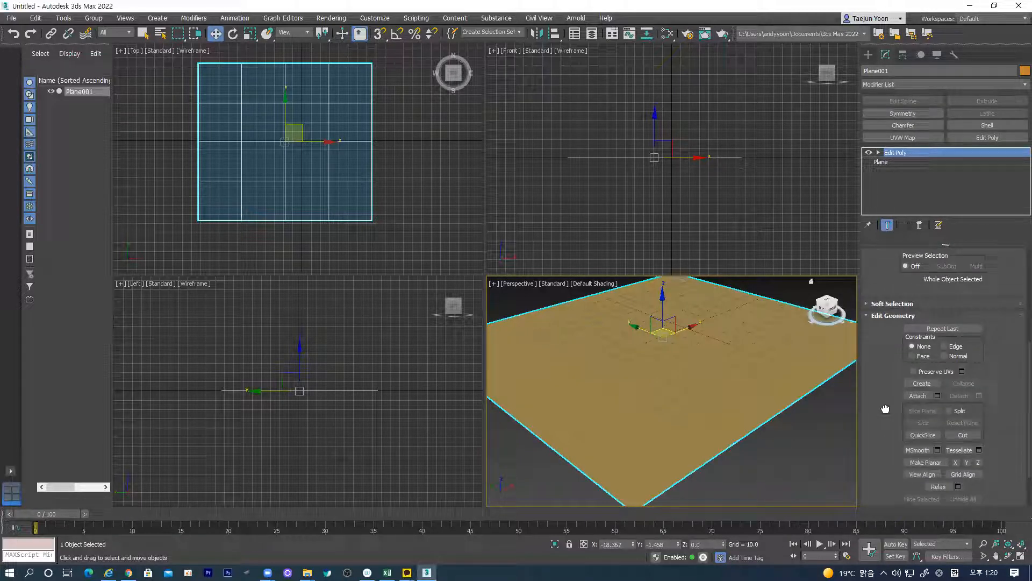
{"action": "left_click", "coordinate": [884, 303]}
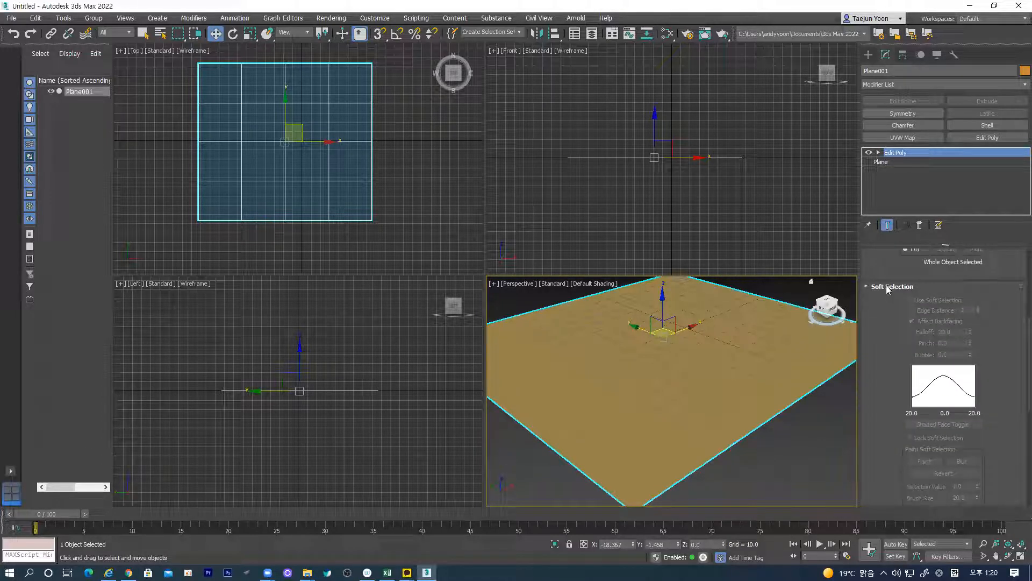
{"action": "left_click", "coordinate": [887, 288]}
{"action": "mouse_move", "coordinate": [885, 405]}
{"action": "left_mouse_down"}
{"action": "mouse_move", "coordinate": [903, 219]}
{"action": "mouse_move", "coordinate": [892, 410]}
{"action": "left_mouse_up"}
{"action": "mouse_move", "coordinate": [889, 352]}
{"action": "left_mouse_down"}
{"action": "mouse_move", "coordinate": [880, 460]}
{"action": "mouse_move", "coordinate": [898, 299]}
{"action": "mouse_move", "coordinate": [890, 210]}
{"action": "left_mouse_up"}
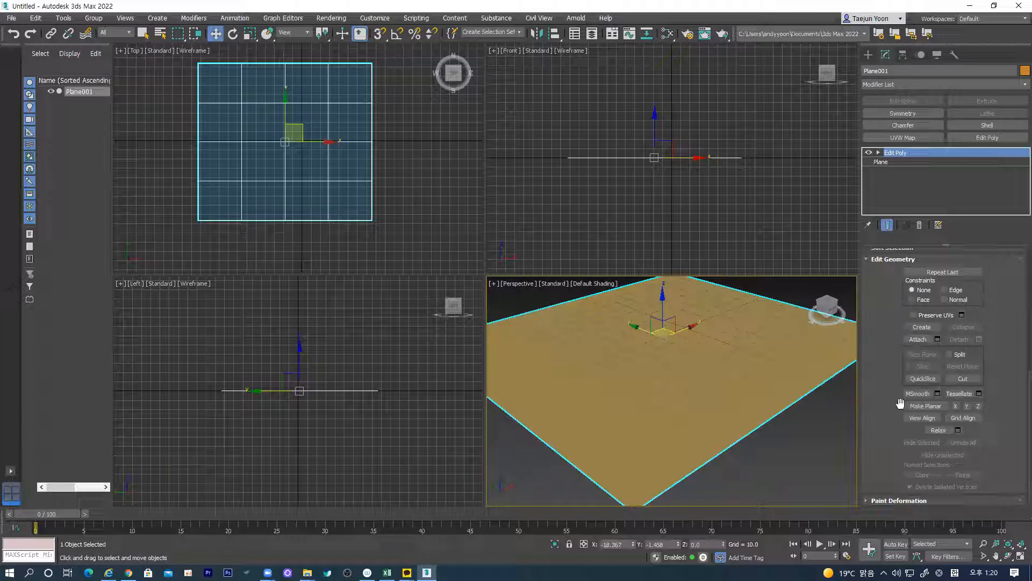
{"action": "left_click_drag", "start_coordinate": [902, 383], "coordinate": [902, 396]}
Step: Enter Edit Poly's Element level and examine the editing options offered there, including Soft Selection
{"action": "left_click", "coordinate": [878, 154]}
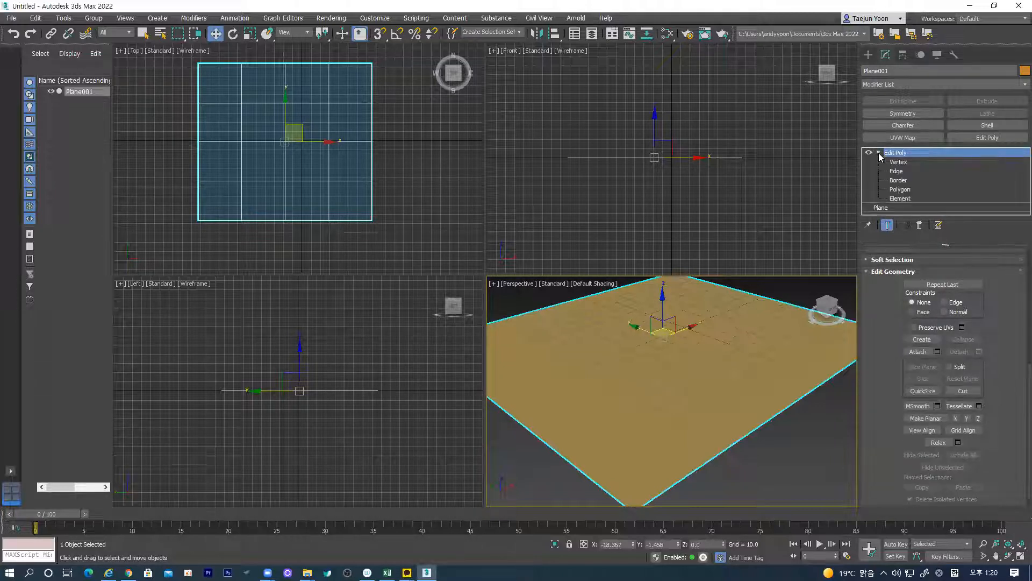
{"action": "left_click", "coordinate": [910, 199]}
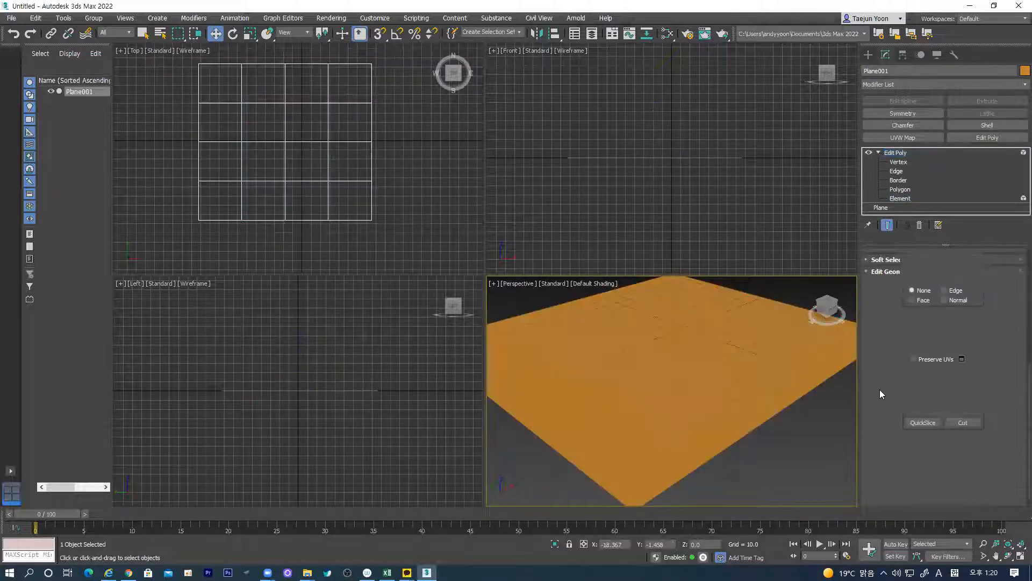
{"action": "scroll", "coordinate": [883, 392], "scroll_direction": "down", "scroll_amount": 5}
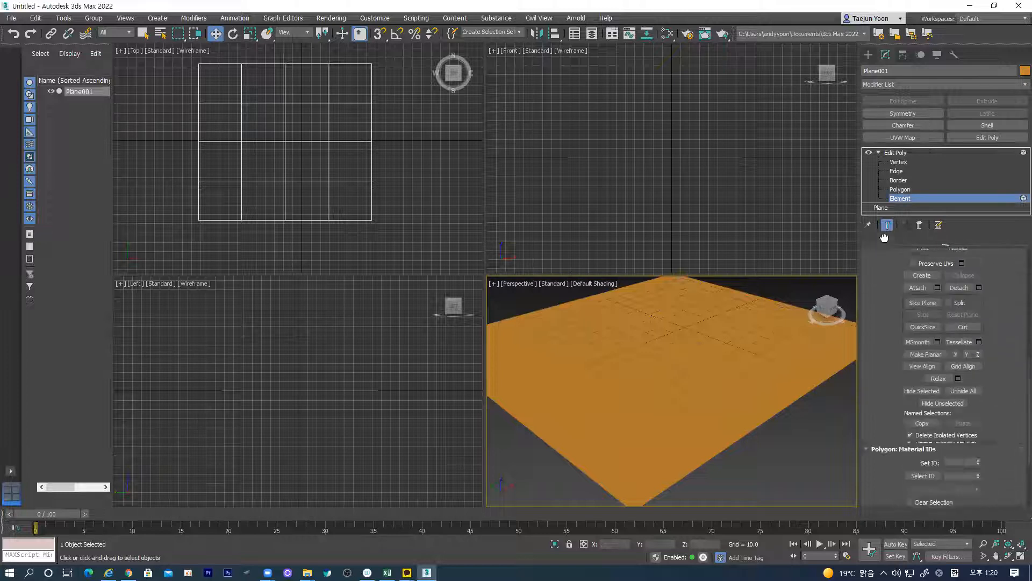
{"action": "left_click_drag", "start_coordinate": [892, 332], "coordinate": [873, 444]}
{"action": "left_click", "coordinate": [884, 339]}
{"action": "left_click_drag", "start_coordinate": [882, 340], "coordinate": [880, 463]}
{"action": "left_click_drag", "start_coordinate": [869, 337], "coordinate": [876, 453]}
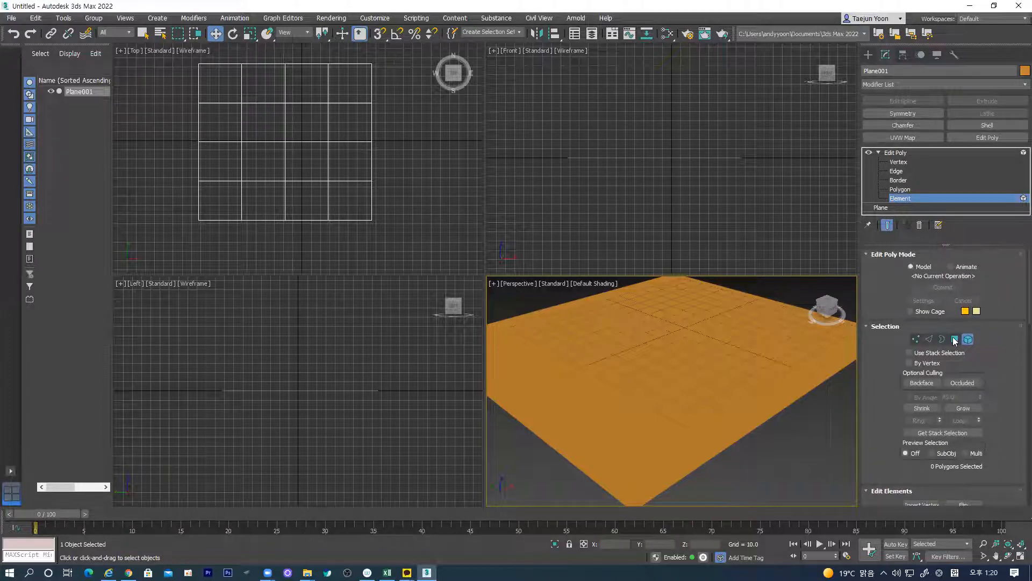
Step: Enter Polygon level, select and deselect one of the plane's polygons, and examine the options through Material IDs and Smoothing Groups
{"action": "key", "text": "4"}
{"action": "left_click", "coordinate": [791, 375]}
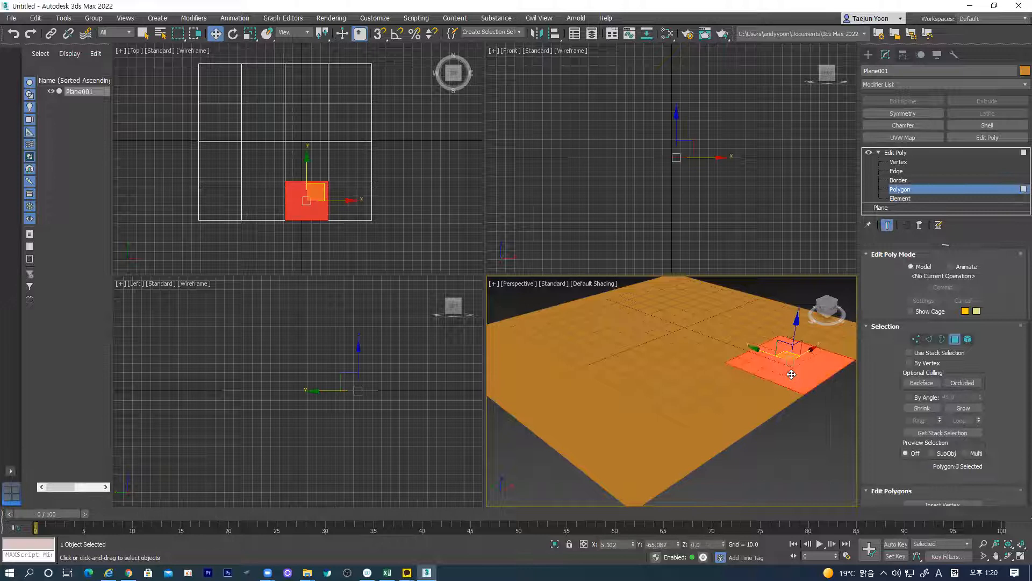
{"action": "left_click", "coordinate": [838, 457]}
{"action": "left_click_drag", "start_coordinate": [1000, 464], "coordinate": [977, 176]}
{"action": "left_click_drag", "start_coordinate": [939, 455], "coordinate": [939, 322]}
{"action": "left_click_drag", "start_coordinate": [1012, 502], "coordinate": [1005, 292]}
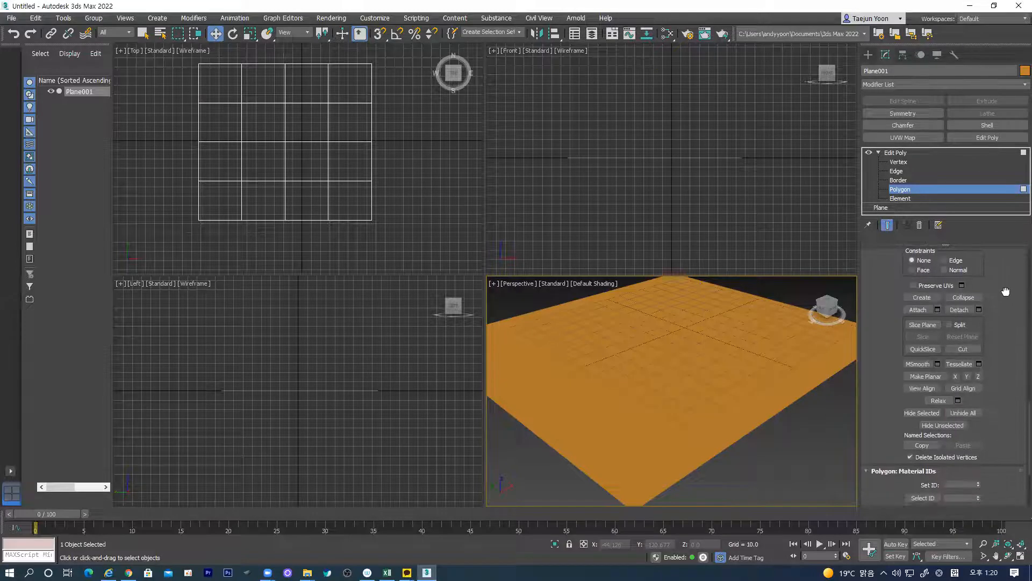
{"action": "scroll", "coordinate": [1005, 292], "scroll_direction": "down", "scroll_amount": 5}
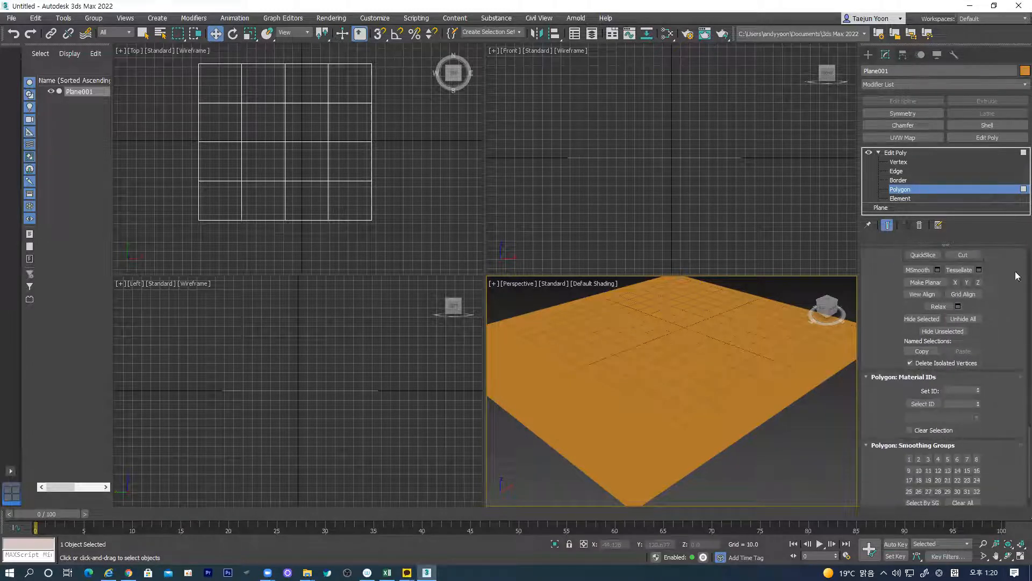
{"action": "left_click_drag", "start_coordinate": [1002, 498], "coordinate": [985, 293]}
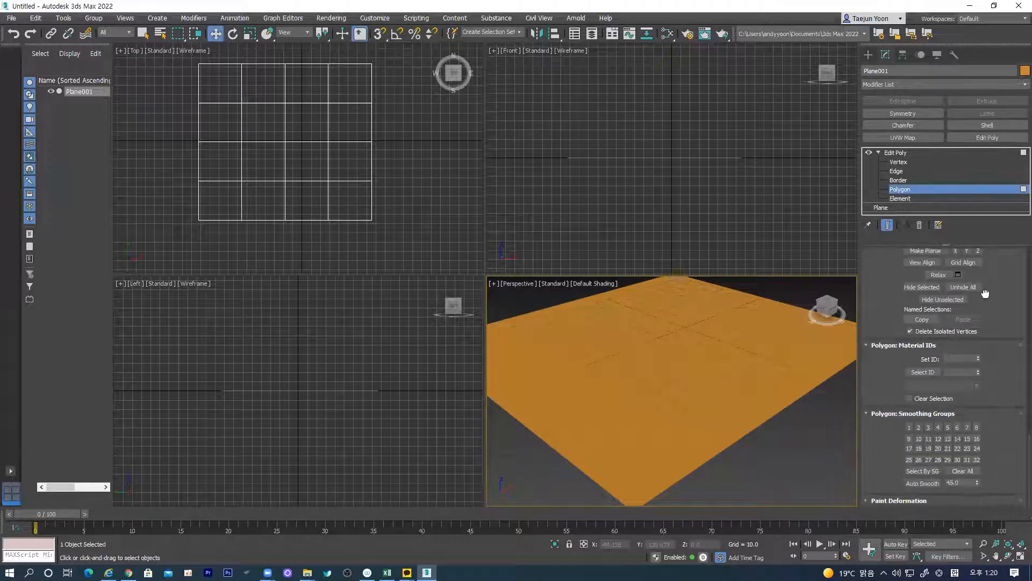
Step: Expand the Paint Deformation settings and review the remaining Polygon-level options back to the Selection settings
{"action": "left_click", "coordinate": [901, 500]}
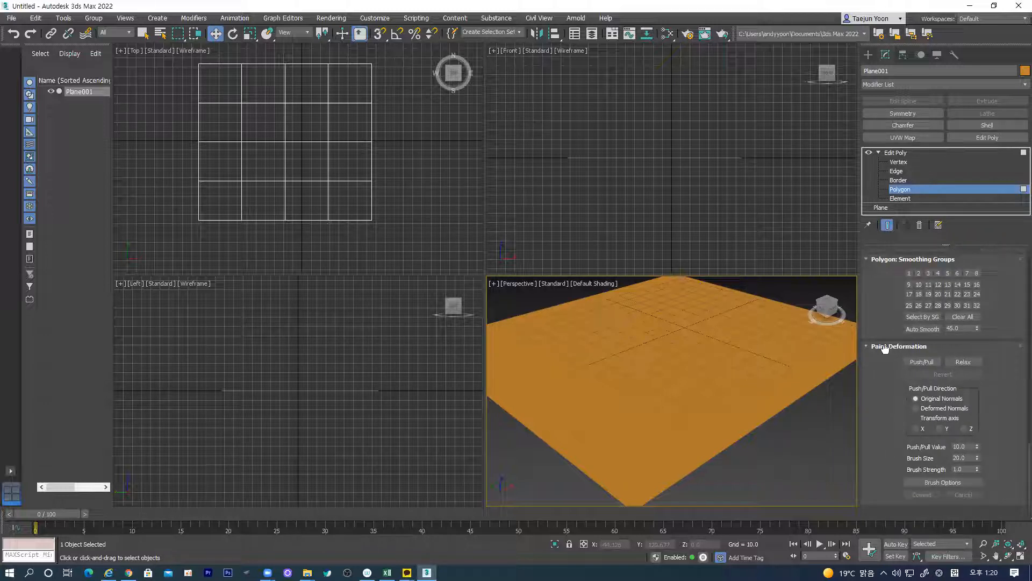
{"action": "scroll", "coordinate": [889, 428], "scroll_direction": "up", "scroll_amount": 10}
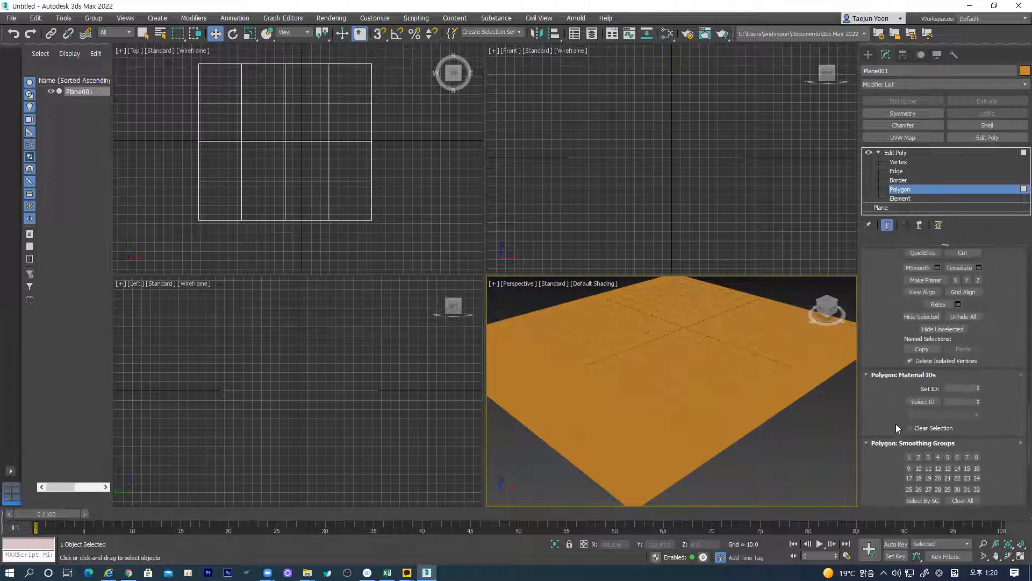
{"action": "left_click_drag", "start_coordinate": [878, 331], "coordinate": [886, 461]}
{"action": "left_click_drag", "start_coordinate": [888, 365], "coordinate": [888, 482]}
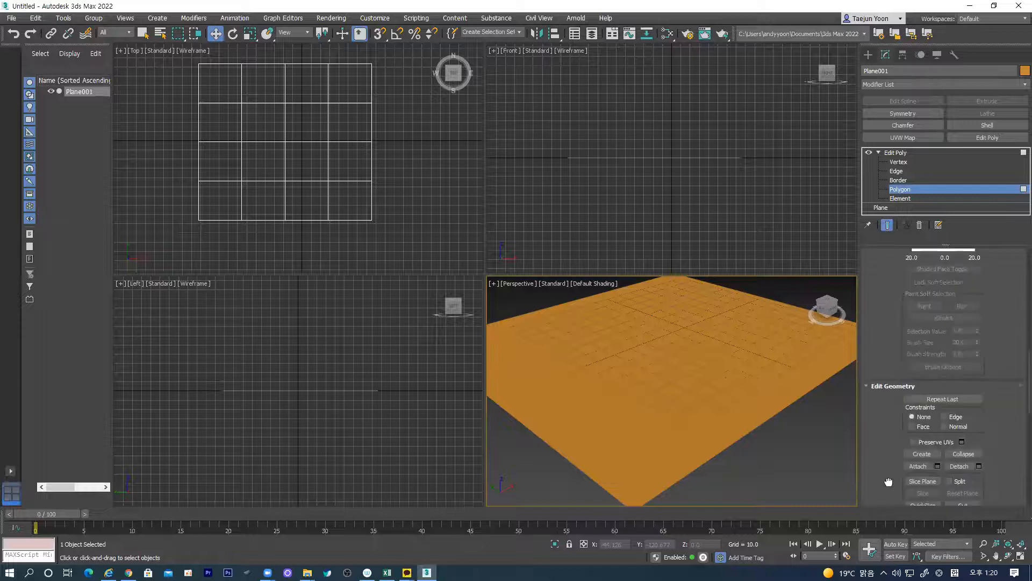
{"action": "left_click_drag", "start_coordinate": [874, 317], "coordinate": [872, 345]}
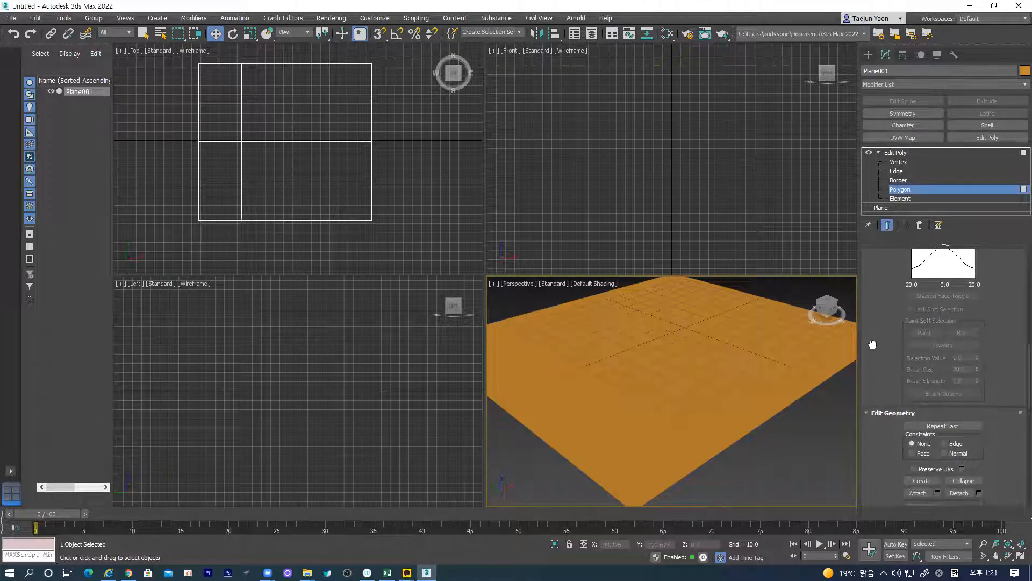
{"action": "scroll", "coordinate": [877, 357], "scroll_direction": "up", "scroll_amount": 5}
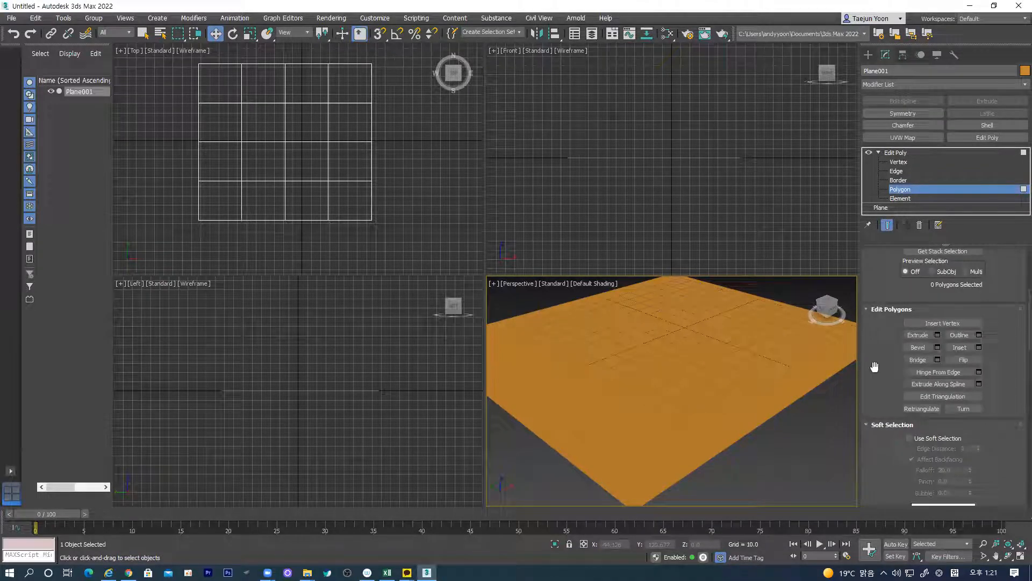
{"action": "scroll", "coordinate": [875, 359], "scroll_direction": "up", "scroll_amount": 2}
{"action": "left_click_drag", "start_coordinate": [891, 323], "coordinate": [891, 440]}
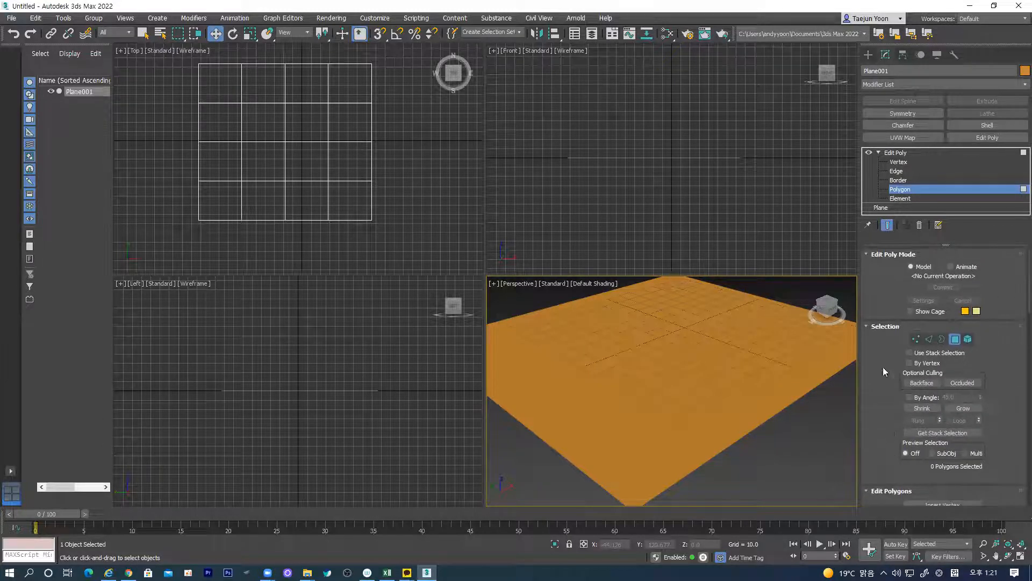
Step: At Vertex level, raise the middle vertex one row in from the plane's front edge about 31 units in Z, and display edged faces
{"action": "left_click", "coordinate": [897, 163]}
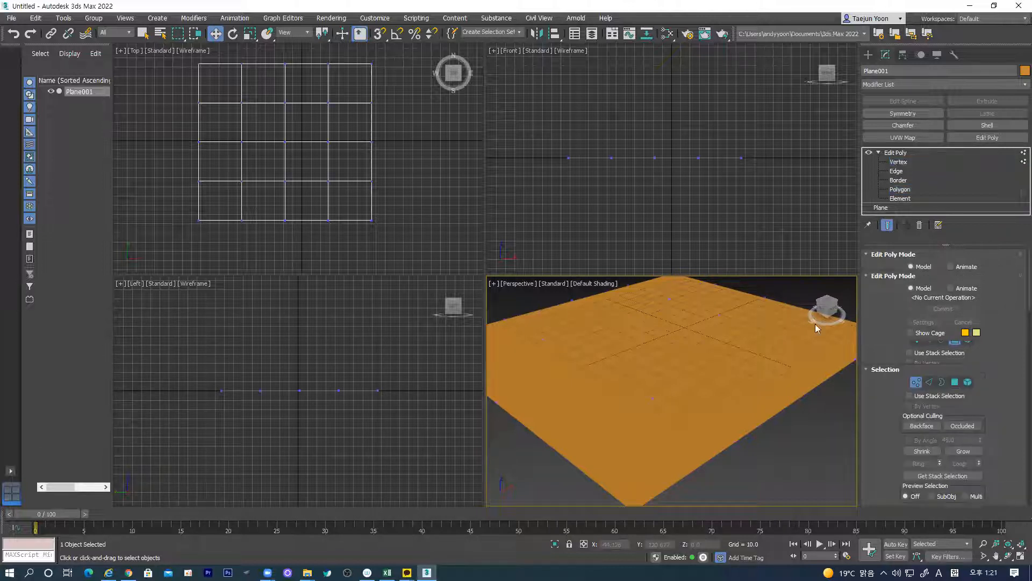
{"action": "left_click", "coordinate": [724, 363]}
{"action": "left_click_drag", "start_coordinate": [730, 332], "coordinate": [731, 269]}
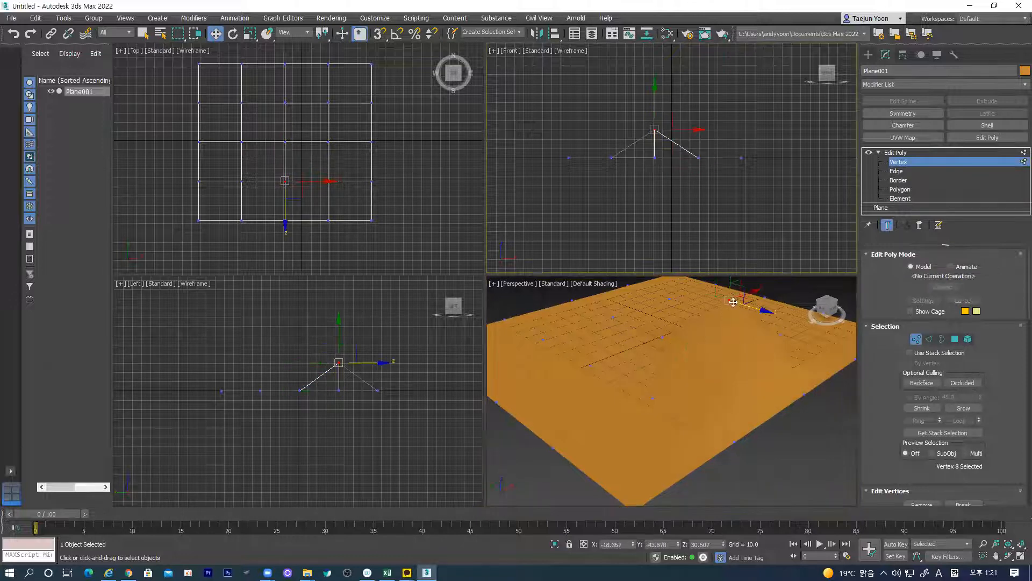
{"action": "key", "text": "F4"}
Step: Examine the whole set of Vertex-level Edit Poly options, from Edit Vertices to Paint Deformation
{"action": "scroll", "coordinate": [898, 420], "scroll_direction": "down", "scroll_amount": 1}
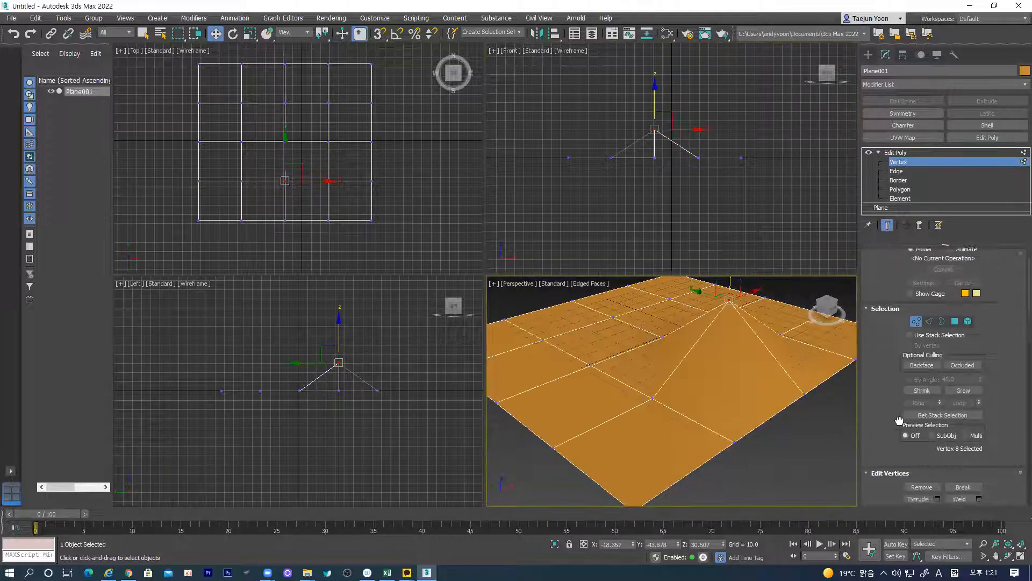
{"action": "left_click_drag", "start_coordinate": [899, 420], "coordinate": [899, 237]}
{"action": "mouse_move", "coordinate": [887, 463]}
{"action": "left_mouse_down"}
{"action": "mouse_move", "coordinate": [882, 295]}
{"action": "mouse_move", "coordinate": [883, 491]}
{"action": "mouse_move", "coordinate": [879, 203]}
{"action": "left_mouse_up"}
{"action": "mouse_move", "coordinate": [865, 445]}
{"action": "left_mouse_down"}
{"action": "mouse_move", "coordinate": [890, 337]}
{"action": "mouse_move", "coordinate": [882, 350]}
{"action": "mouse_move", "coordinate": [890, 206]}
{"action": "left_mouse_up"}
{"action": "left_click_drag", "start_coordinate": [896, 414], "coordinate": [891, 338]}
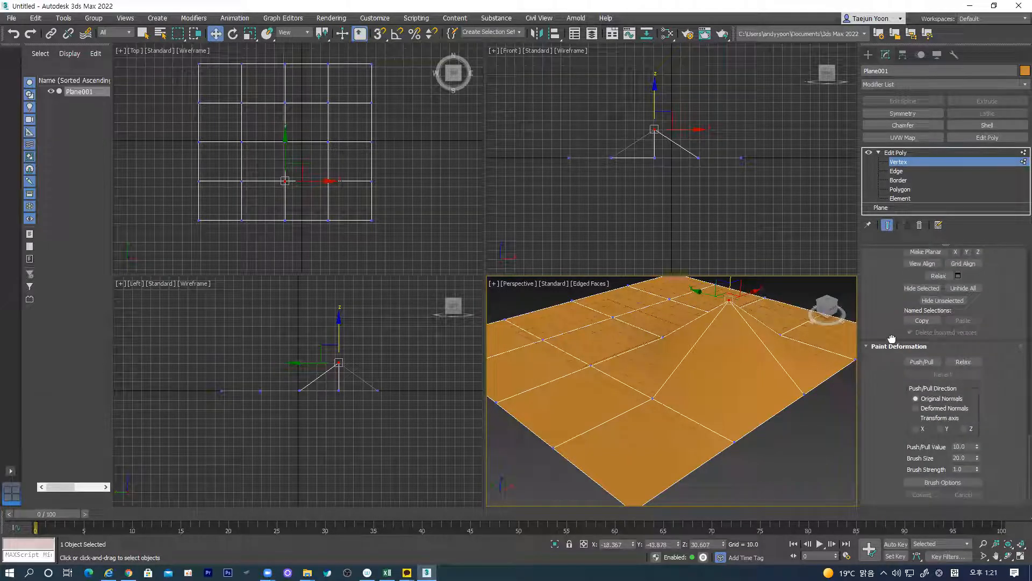
{"action": "scroll", "coordinate": [886, 389], "scroll_direction": "up", "scroll_amount": 5}
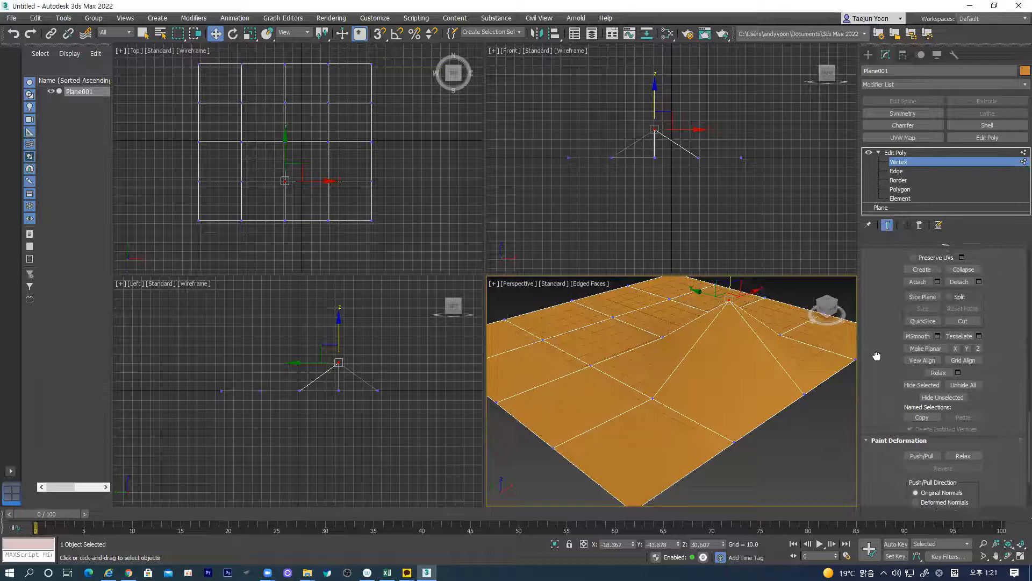
{"action": "left_click_drag", "start_coordinate": [876, 355], "coordinate": [880, 436]}
{"action": "left_click_drag", "start_coordinate": [882, 331], "coordinate": [880, 458]}
{"action": "left_click_drag", "start_coordinate": [865, 294], "coordinate": [873, 397]}
{"action": "left_click_drag", "start_coordinate": [875, 321], "coordinate": [899, 364]}
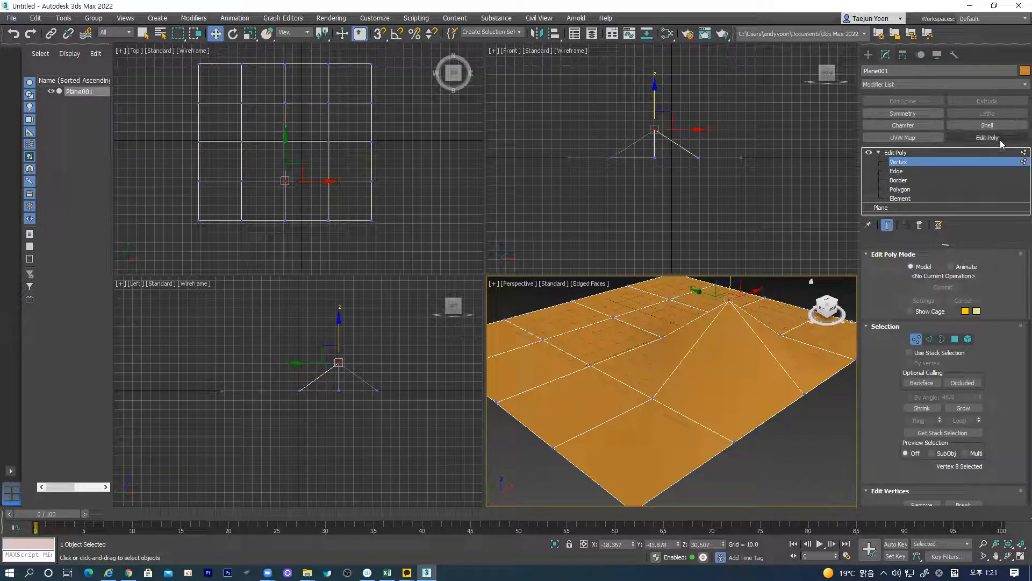
Step: Convert the plane to an Editable Poly
{"action": "right_click", "coordinate": [691, 329]}
{"action": "mouse_move", "coordinate": [745, 440]}
{"action": "left_click", "coordinate": [831, 446]}
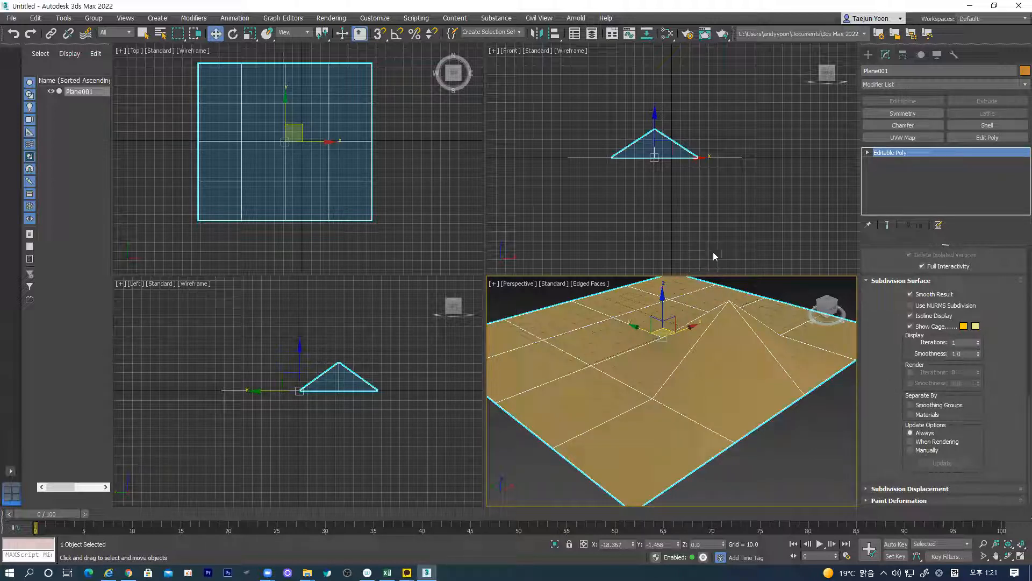
Step: Turn on NURMS subdivision for the plane and try 2 display iterations before setting them back to 1
{"action": "middle_click_drag", "start_coordinate": [704, 418], "coordinate": [691, 419]}
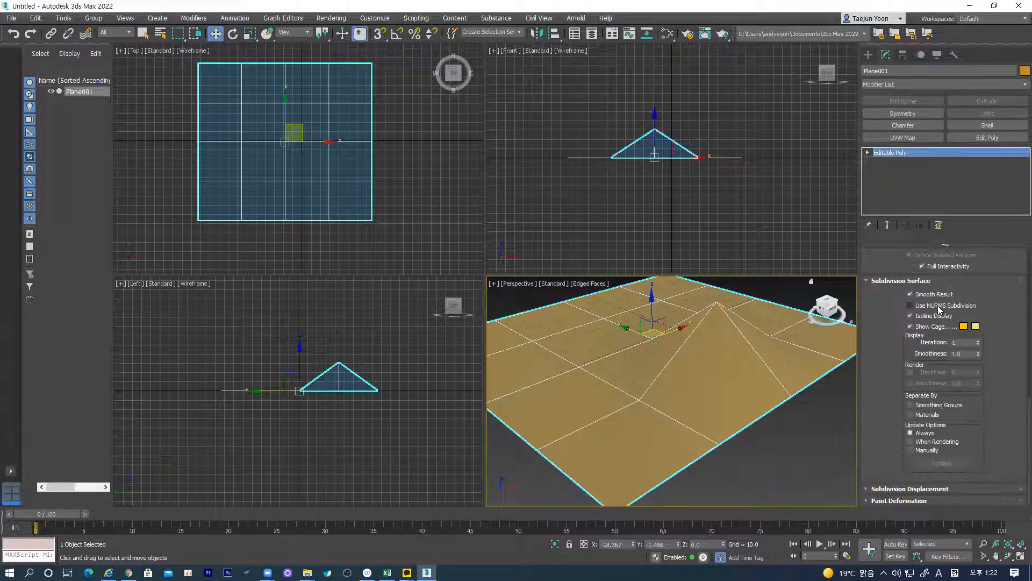
{"action": "left_click", "coordinate": [910, 305]}
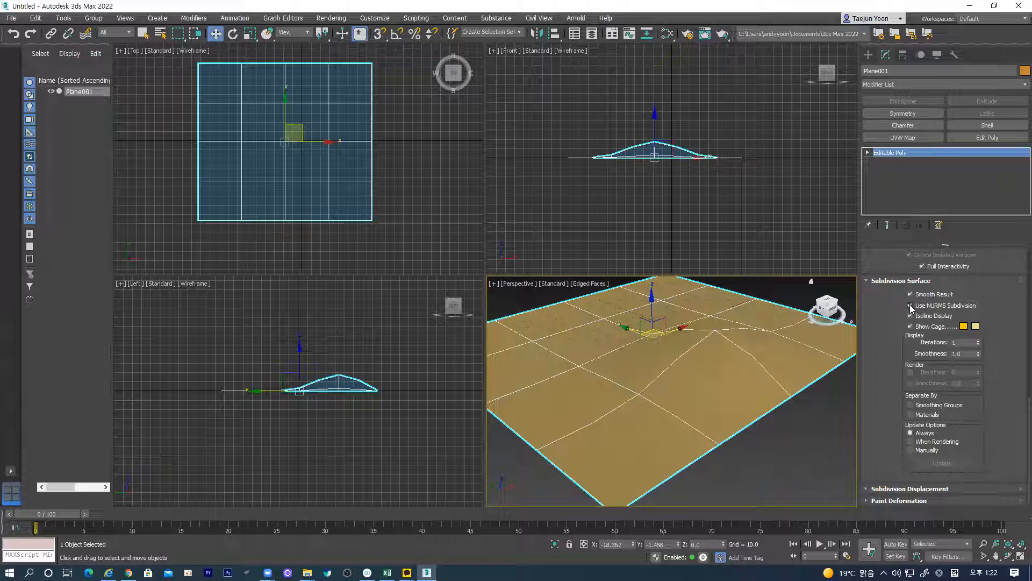
{"action": "left_click", "coordinate": [977, 341]}
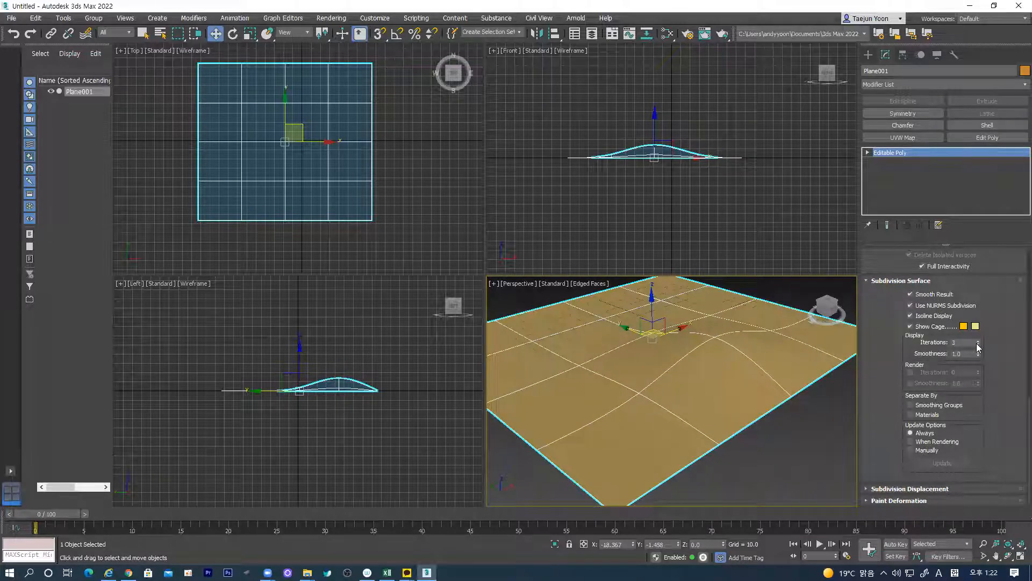
{"action": "left_click", "coordinate": [977, 346]}
{"action": "scroll", "coordinate": [753, 361], "scroll_direction": "down", "scroll_amount": 4}
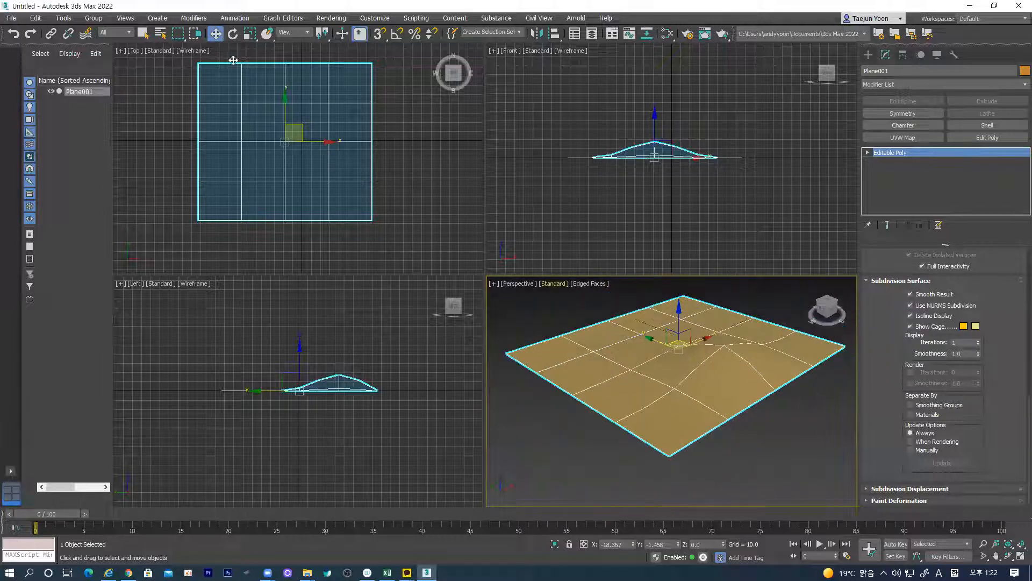
{"action": "middle_click_drag", "start_coordinate": [667, 401], "coordinate": [806, 235], "text": "alt"}
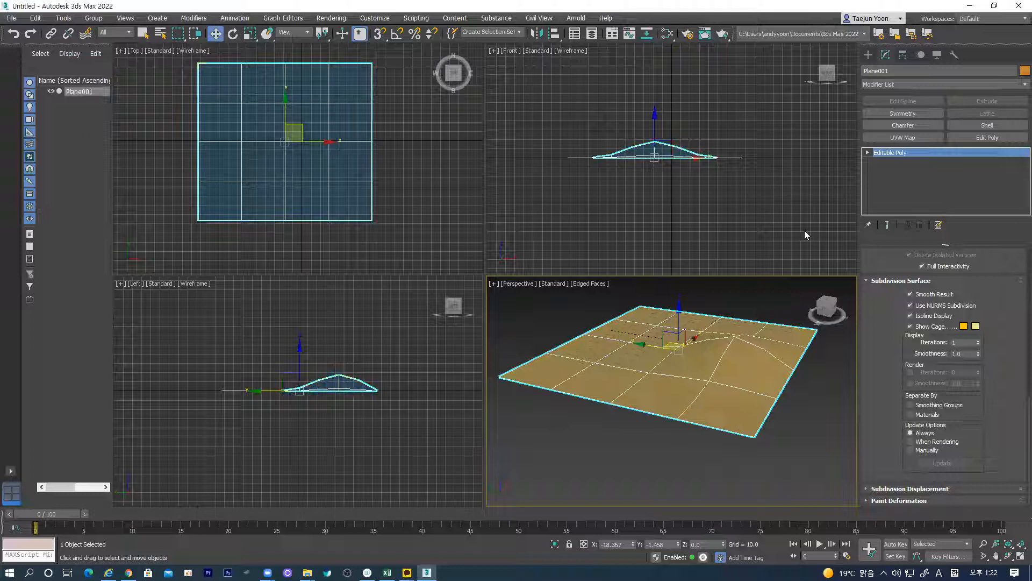
Step: At Vertex level, raise the plane's peak vertex to a height of about 72 units in Z
{"action": "left_click", "coordinate": [868, 153]}
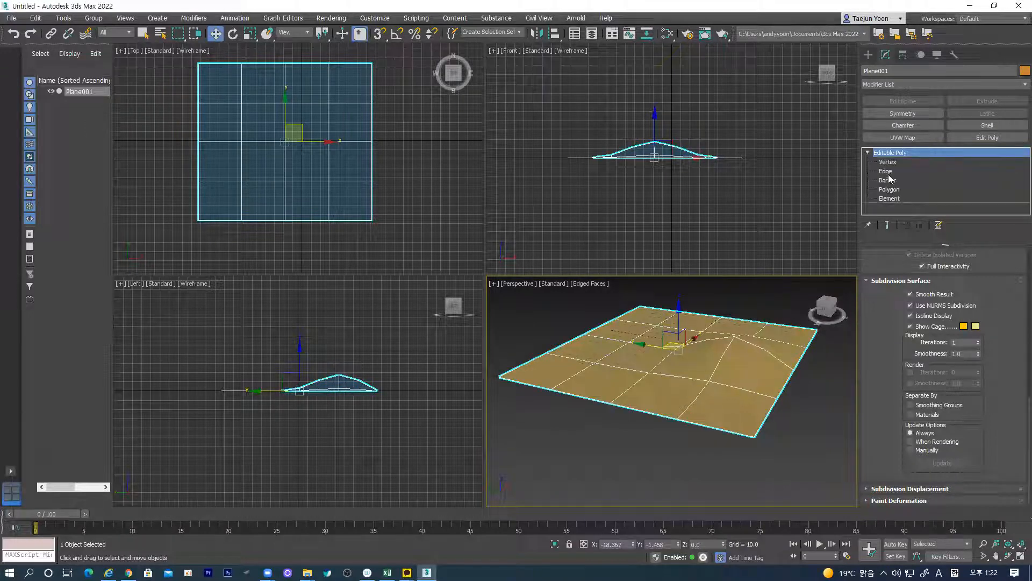
{"action": "left_click", "coordinate": [888, 163]}
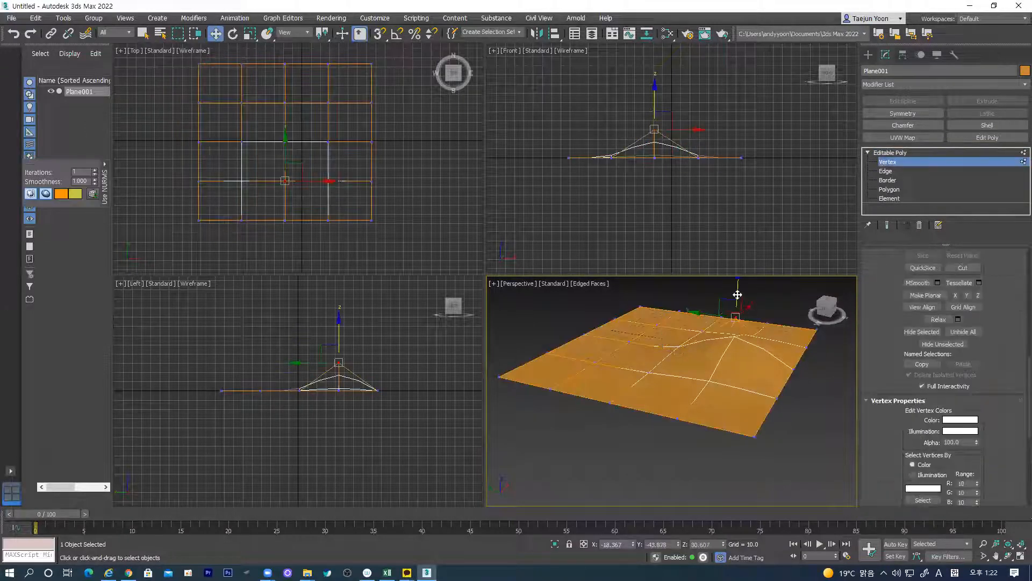
{"action": "left_click_drag", "start_coordinate": [738, 315], "coordinate": [764, 272]}
{"action": "middle_click_drag", "start_coordinate": [763, 301], "coordinate": [656, 355], "text": "alt"}
{"action": "left_click_drag", "start_coordinate": [652, 330], "coordinate": [653, 289]}
{"action": "middle_click_drag", "start_coordinate": [677, 473], "coordinate": [709, 477], "text": "alt"}
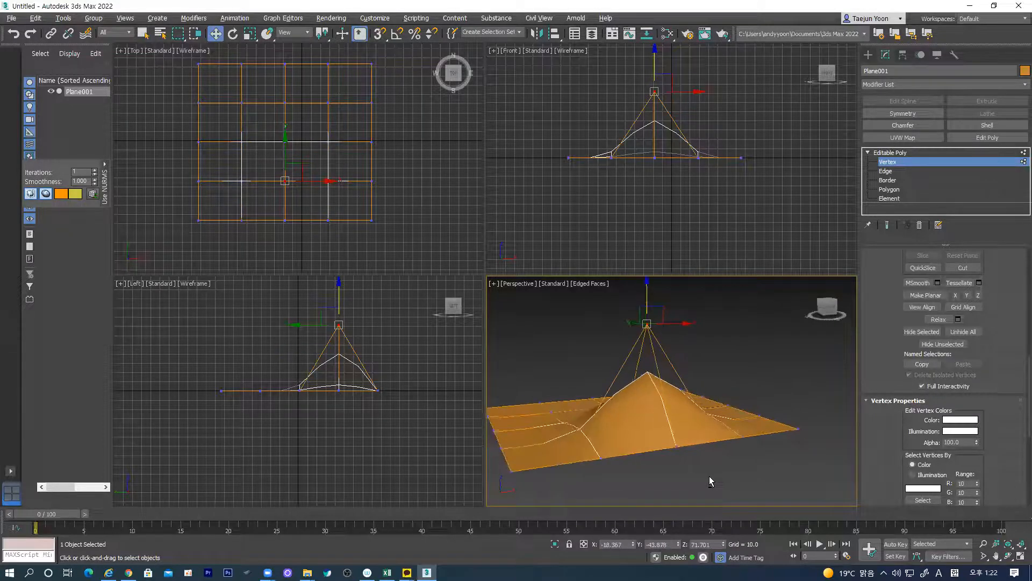
Step: Lower the front edge's middle vertex to about -58 in Z and pull the two front corner vertices down to about -52
{"action": "left_click", "coordinate": [677, 446]}
{"action": "middle_click_drag", "start_coordinate": [677, 445], "coordinate": [680, 400]}
{"action": "left_click_drag", "start_coordinate": [680, 332], "coordinate": [686, 425]}
{"action": "left_click_drag", "start_coordinate": [791, 358], "coordinate": [800, 435]}
{"action": "left_click", "coordinate": [511, 374]}
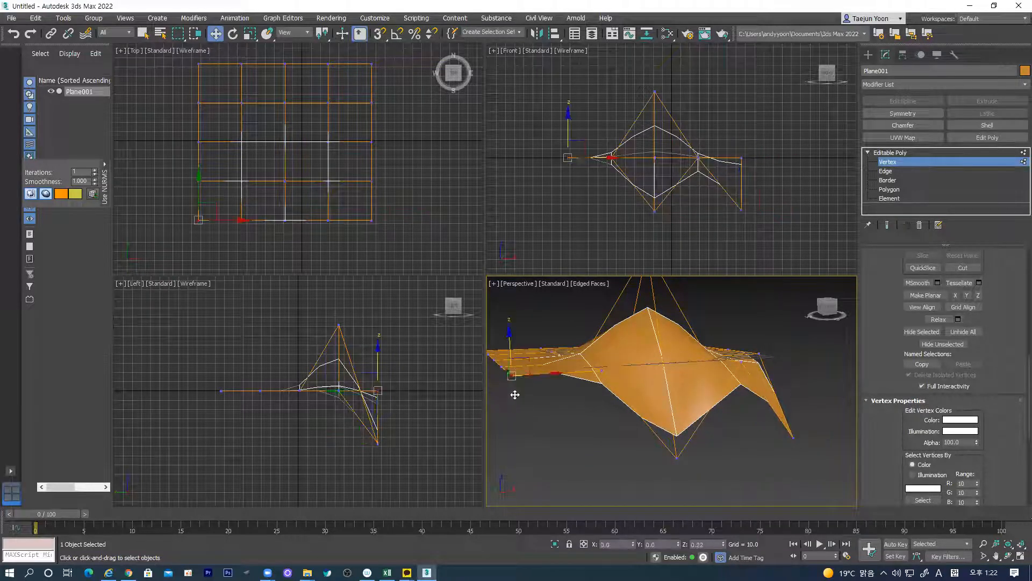
{"action": "left_click_drag", "start_coordinate": [515, 395], "coordinate": [527, 475]}
{"action": "middle_click_drag", "start_coordinate": [583, 452], "coordinate": [634, 436], "text": "alt"}
{"action": "middle_click_drag", "start_coordinate": [634, 435], "coordinate": [726, 448]}
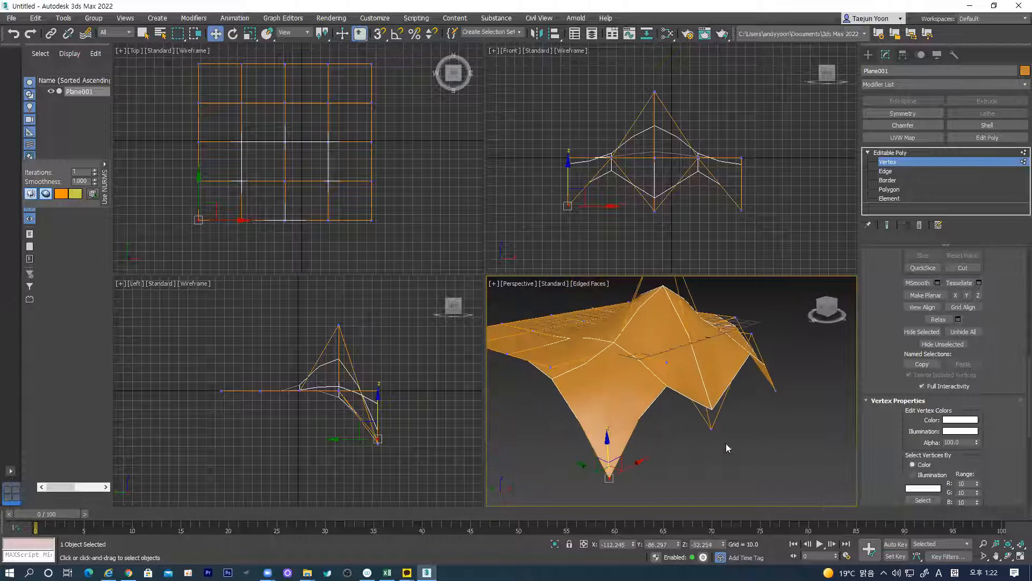
Step: Expand the Subdivision Displacement settings and review all Vertex-level Editable Poly options, from Selection to Subdivision Surface
{"action": "left_click_drag", "start_coordinate": [998, 378], "coordinate": [998, 551]}
{"action": "left_click_drag", "start_coordinate": [1001, 399], "coordinate": [1012, 241]}
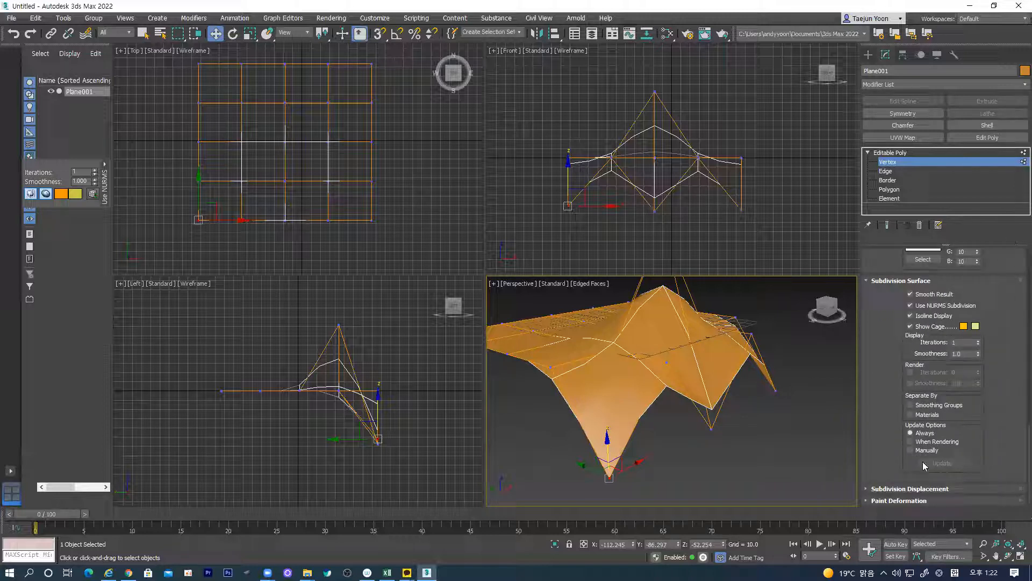
{"action": "left_click", "coordinate": [918, 491]}
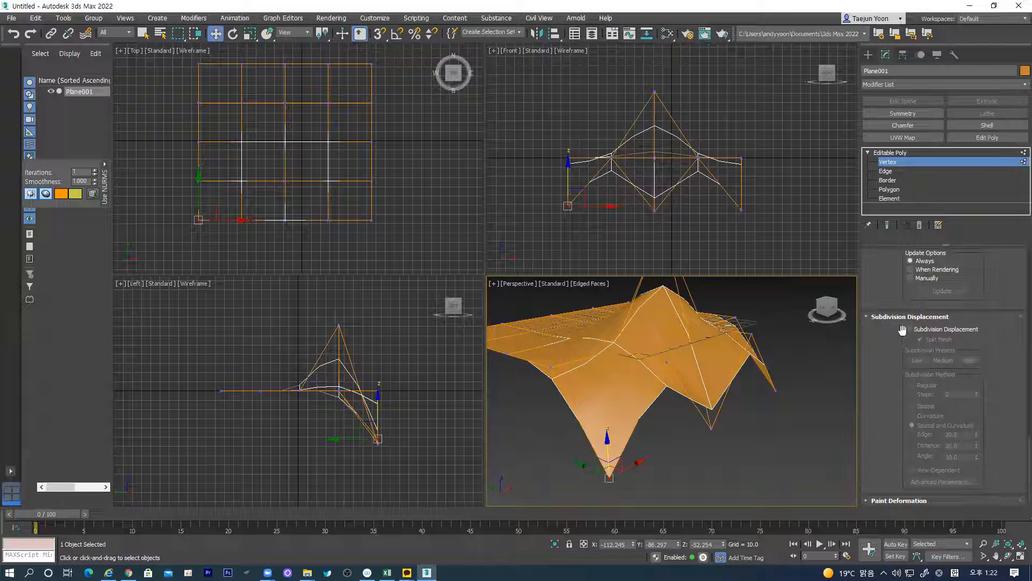
{"action": "left_click_drag", "start_coordinate": [890, 348], "coordinate": [890, 354]}
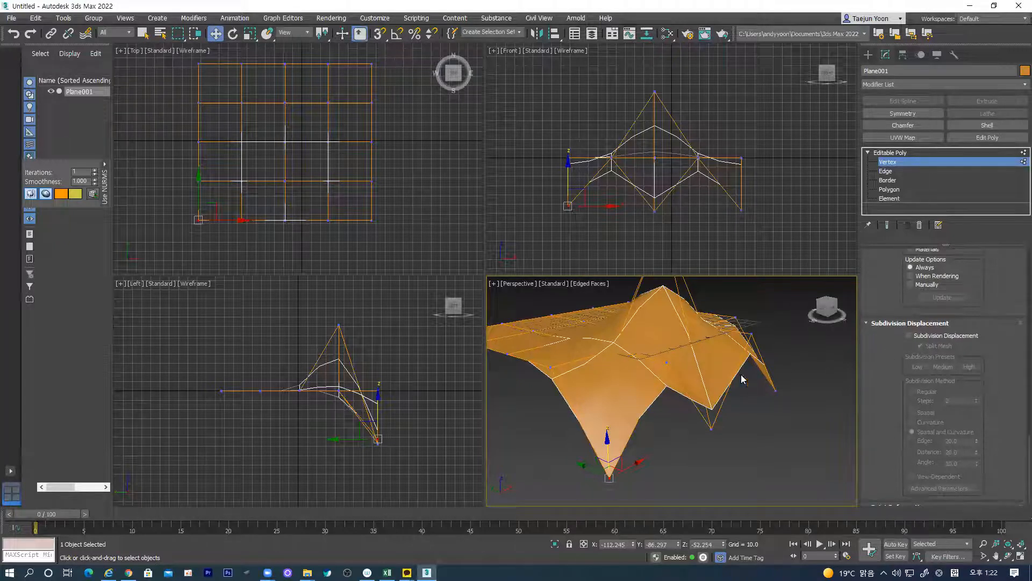
{"action": "left_click", "coordinate": [708, 432]}
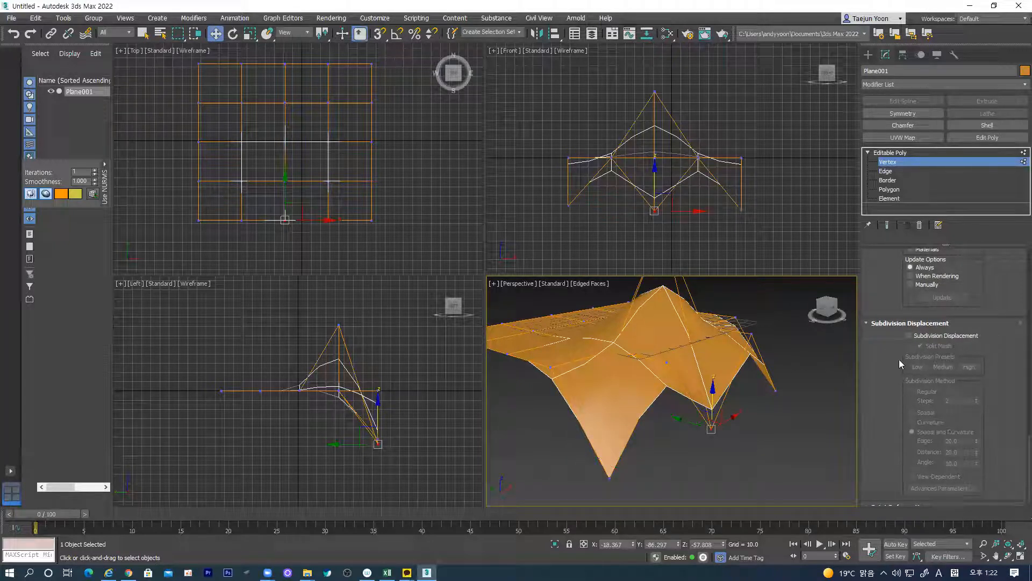
{"action": "scroll", "coordinate": [883, 366], "scroll_direction": "up", "scroll_amount": 5}
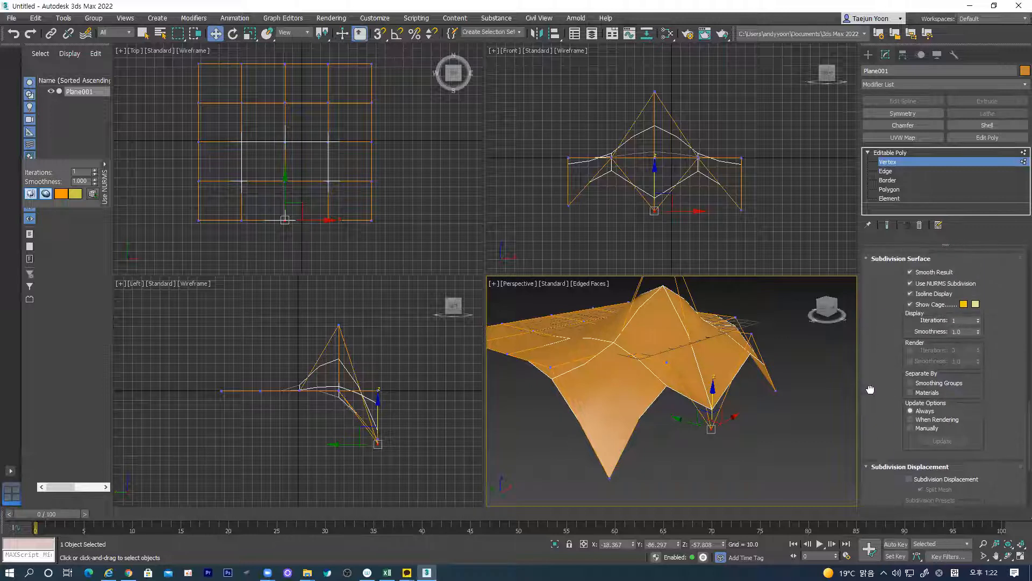
{"action": "scroll", "coordinate": [881, 430], "scroll_direction": "down", "scroll_amount": 5}
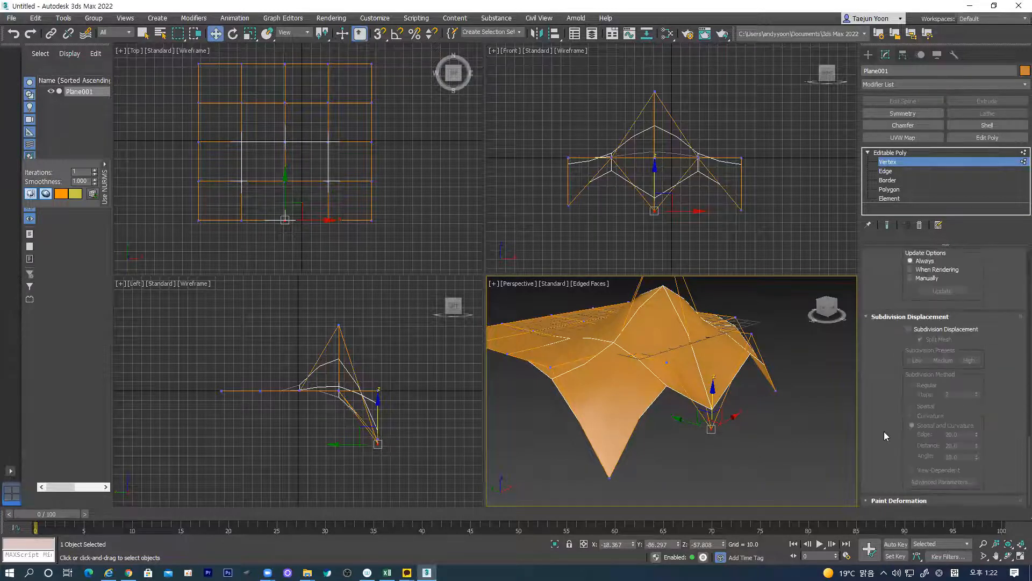
{"action": "scroll", "coordinate": [878, 382], "scroll_direction": "up", "scroll_amount": 8}
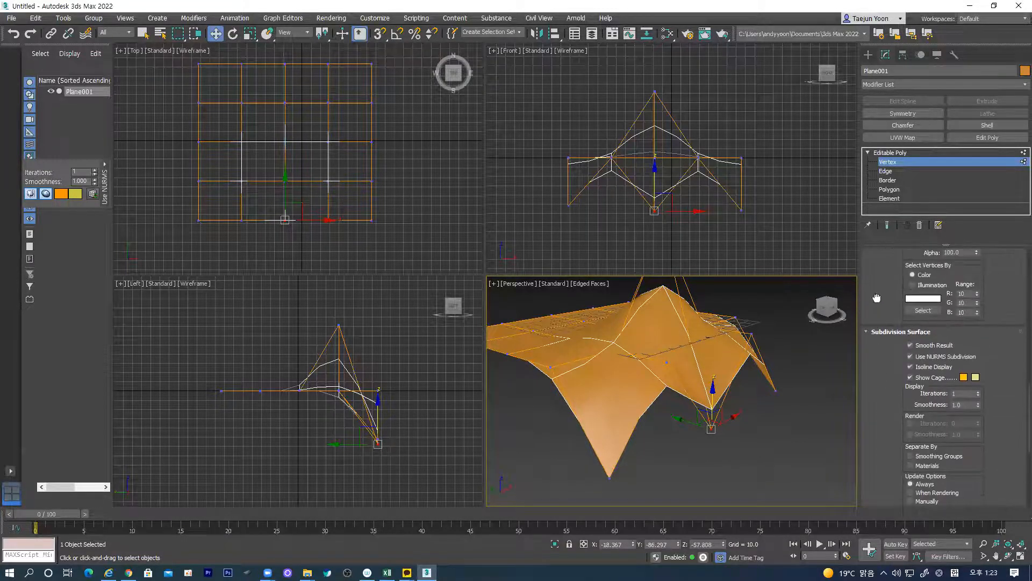
{"action": "scroll", "coordinate": [879, 378], "scroll_direction": "up", "scroll_amount": 10}
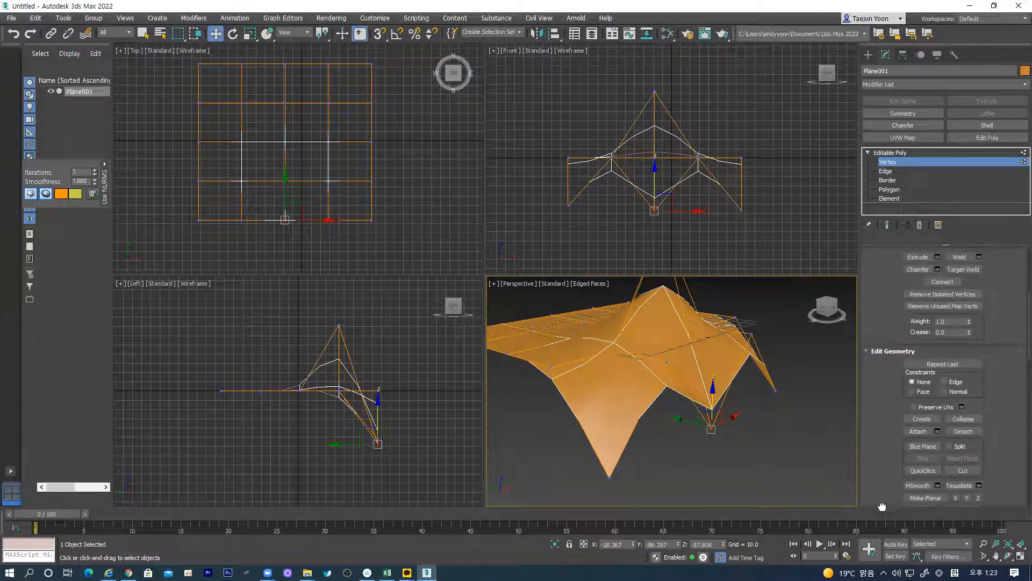
{"action": "scroll", "coordinate": [887, 386], "scroll_direction": "up", "scroll_amount": 5}
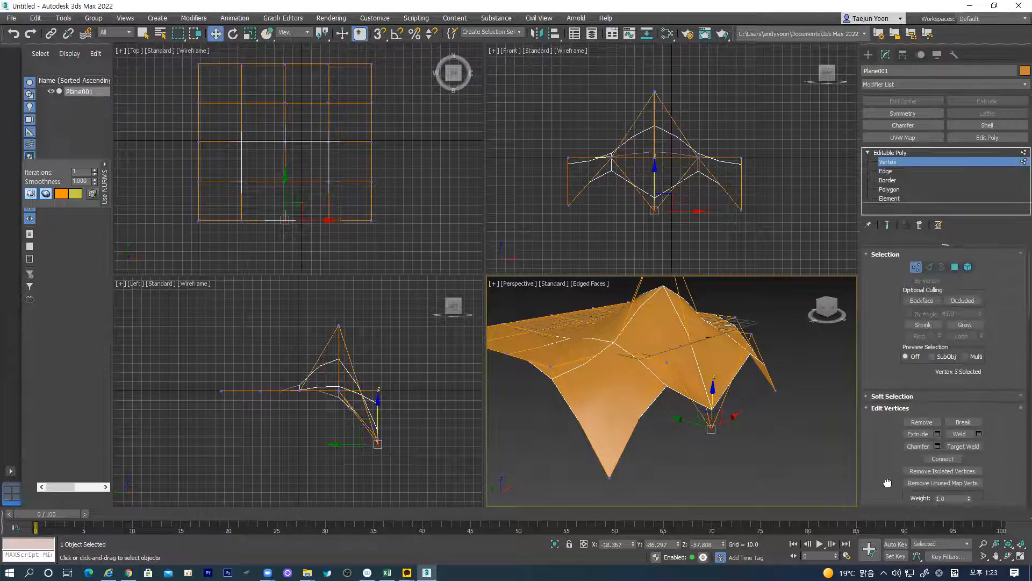
{"action": "scroll", "coordinate": [887, 483], "scroll_direction": "down", "scroll_amount": 8}
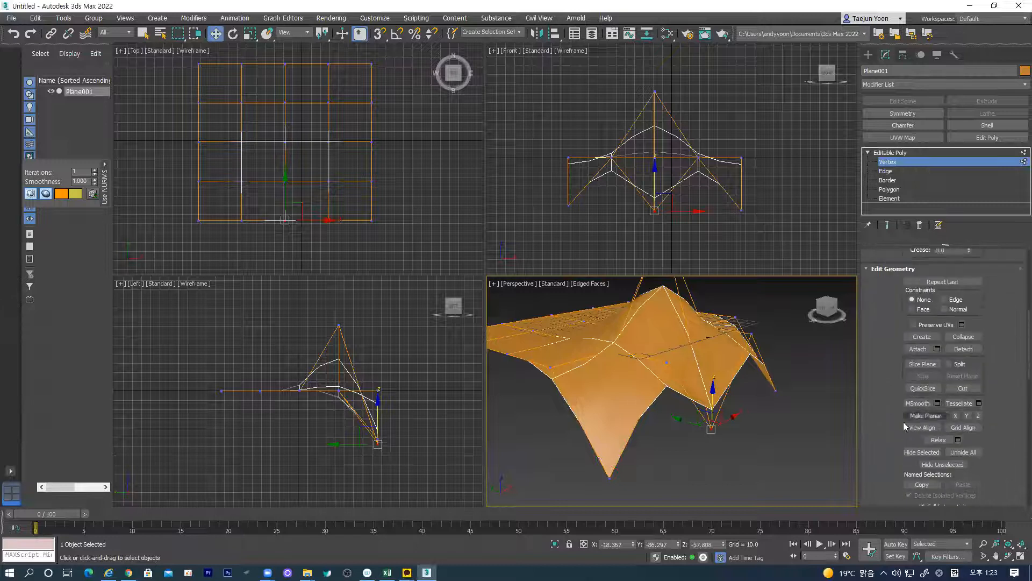
{"action": "scroll", "coordinate": [897, 384], "scroll_direction": "down", "scroll_amount": 6}
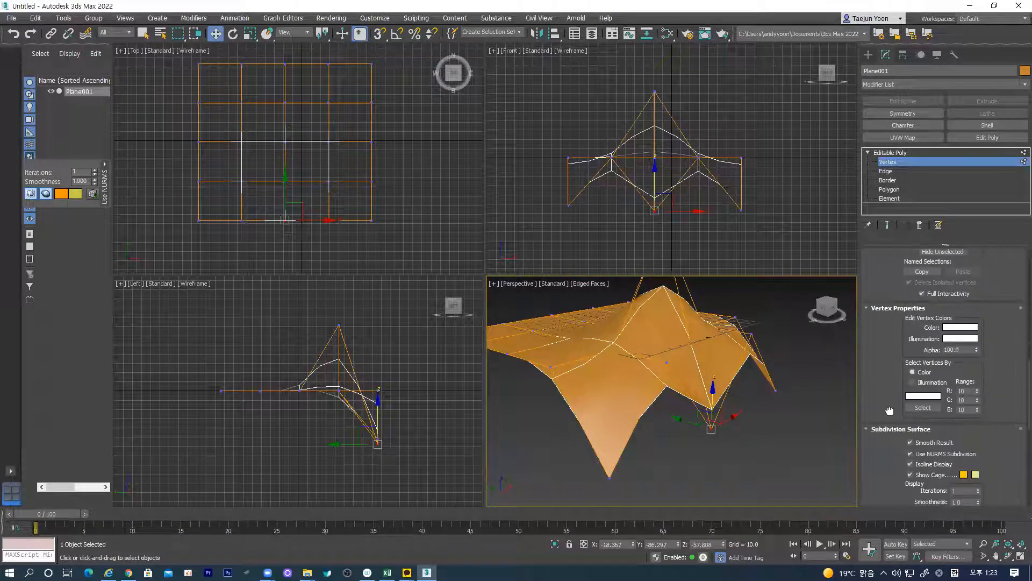
Step: Compare the surface at different NURMS iteration counts and set the display iterations to 3
{"action": "scroll", "coordinate": [888, 322], "scroll_direction": "down", "scroll_amount": 3}
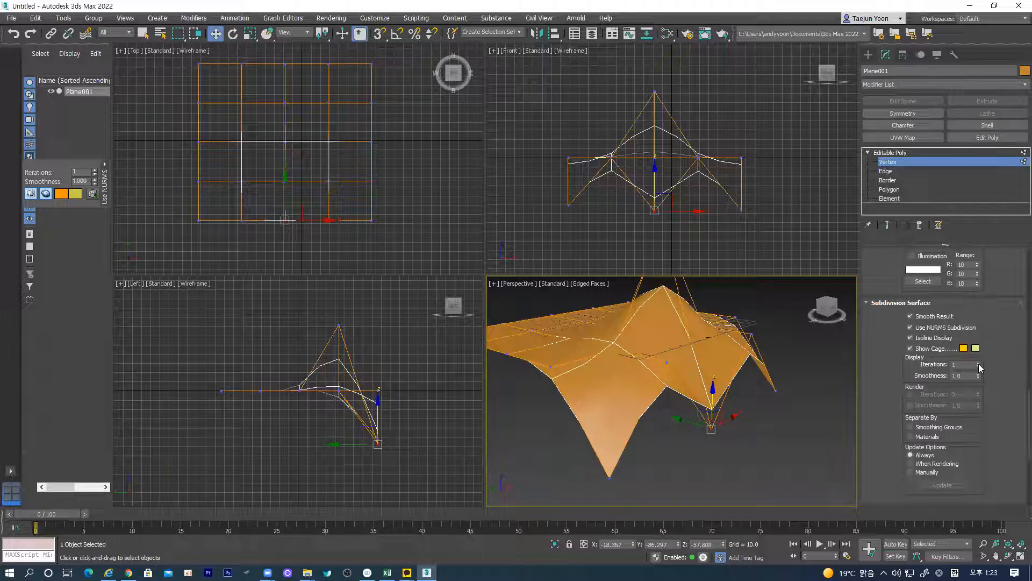
{"action": "left_click", "coordinate": [979, 363]}
{"action": "middle_click_drag", "start_coordinate": [665, 408], "coordinate": [624, 395], "text": "alt"}
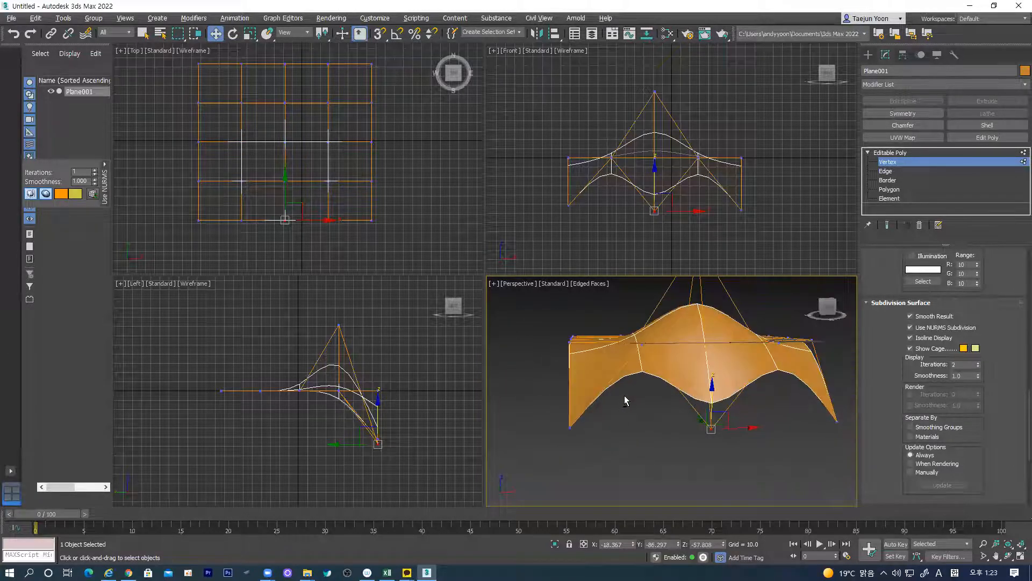
{"action": "left_click", "coordinate": [978, 367]}
{"action": "middle_click_drag", "start_coordinate": [787, 376], "coordinate": [636, 359], "text": "alt"}
{"action": "left_click", "coordinate": [978, 363]}
{"action": "left_click", "coordinate": [978, 362]}
{"action": "middle_click_drag", "start_coordinate": [692, 369], "coordinate": [697, 388], "text": "alt"}
{"action": "left_click", "coordinate": [726, 347]}
{"action": "left_click_drag", "start_coordinate": [725, 314], "coordinate": [729, 252]}
{"action": "right_click", "coordinate": [730, 251]}
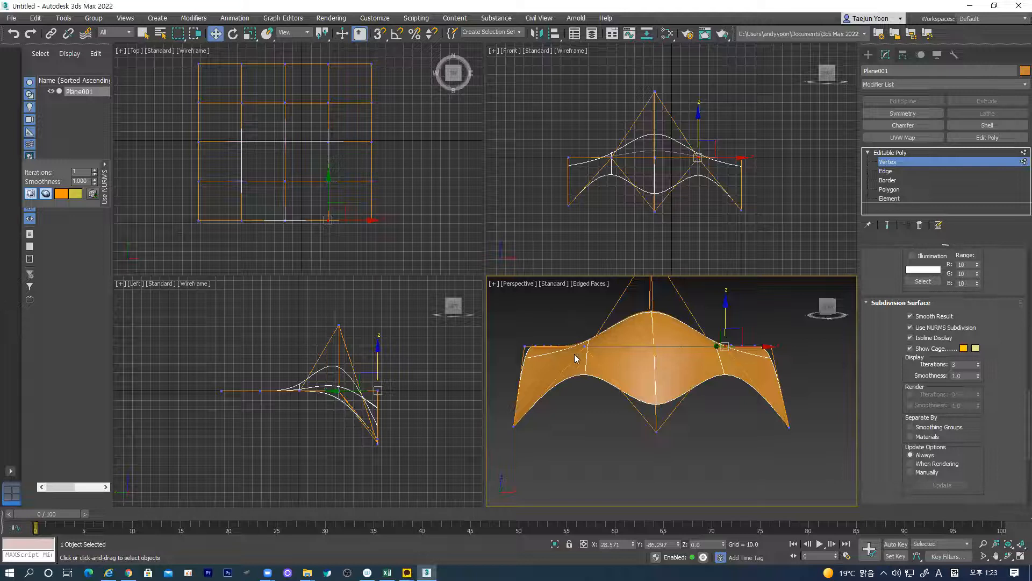
{"action": "left_click_drag", "start_coordinate": [584, 346], "coordinate": [596, 298]}
{"action": "right_click", "coordinate": [597, 298]}
Step: At Polygon level, extrude the polygon just behind and to the left of the plane's centre upward about 46 units
{"action": "mouse_move", "coordinate": [622, 360]}
{"action": "middle_mouse_down", "text": "alt"}
{"action": "mouse_move", "coordinate": [605, 350]}
{"action": "mouse_move", "coordinate": [611, 380]}
{"action": "mouse_move", "coordinate": [672, 368]}
{"action": "mouse_move", "coordinate": [601, 370]}
{"action": "mouse_move", "coordinate": [594, 396]}
{"action": "mouse_move", "coordinate": [571, 379]}
{"action": "mouse_move", "coordinate": [606, 380]}
{"action": "mouse_move", "coordinate": [609, 340]}
{"action": "mouse_move", "coordinate": [627, 362]}
{"action": "middle_mouse_up", "text": "alt"}
{"action": "scroll", "coordinate": [875, 430], "scroll_direction": "up", "scroll_amount": 5}
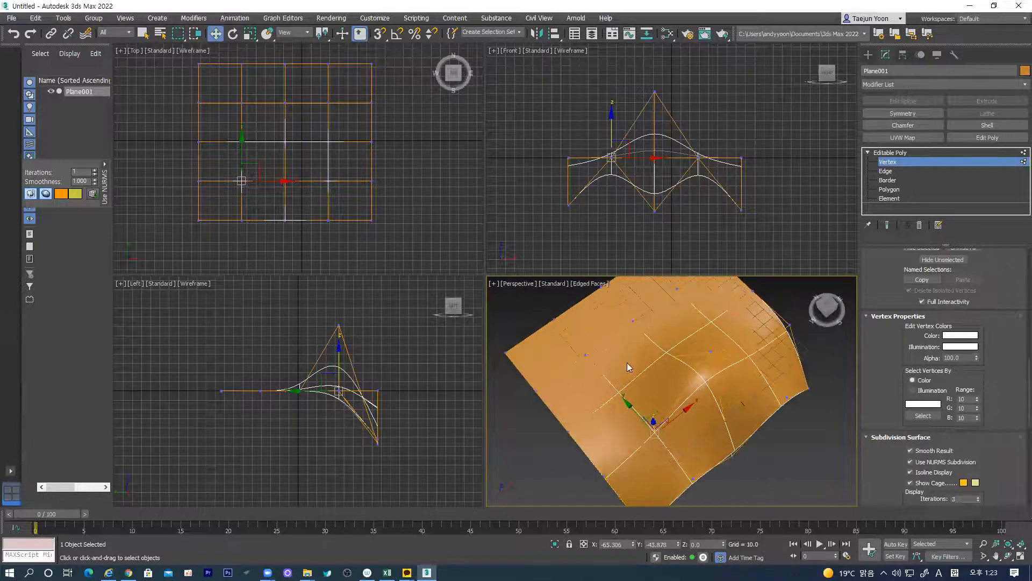
{"action": "left_click", "coordinate": [890, 189]}
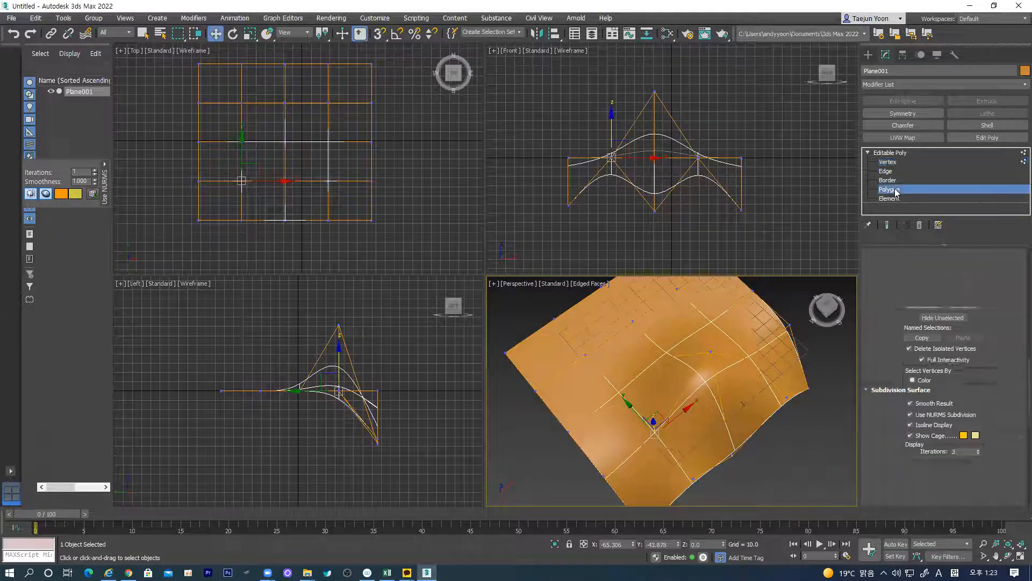
{"action": "left_click", "coordinate": [611, 362]}
{"action": "middle_click_drag", "start_coordinate": [611, 362], "coordinate": [605, 330], "text": "alt"}
{"action": "scroll", "coordinate": [890, 257], "scroll_direction": "down", "scroll_amount": 10}
{"action": "scroll", "coordinate": [885, 323], "scroll_direction": "up", "scroll_amount": 5}
{"action": "left_click_drag", "start_coordinate": [622, 321], "coordinate": [651, 331]}
{"action": "middle_click_drag", "start_coordinate": [672, 361], "coordinate": [626, 382], "text": "alt"}
{"action": "scroll", "coordinate": [599, 346], "scroll_direction": "up", "scroll_amount": 2}
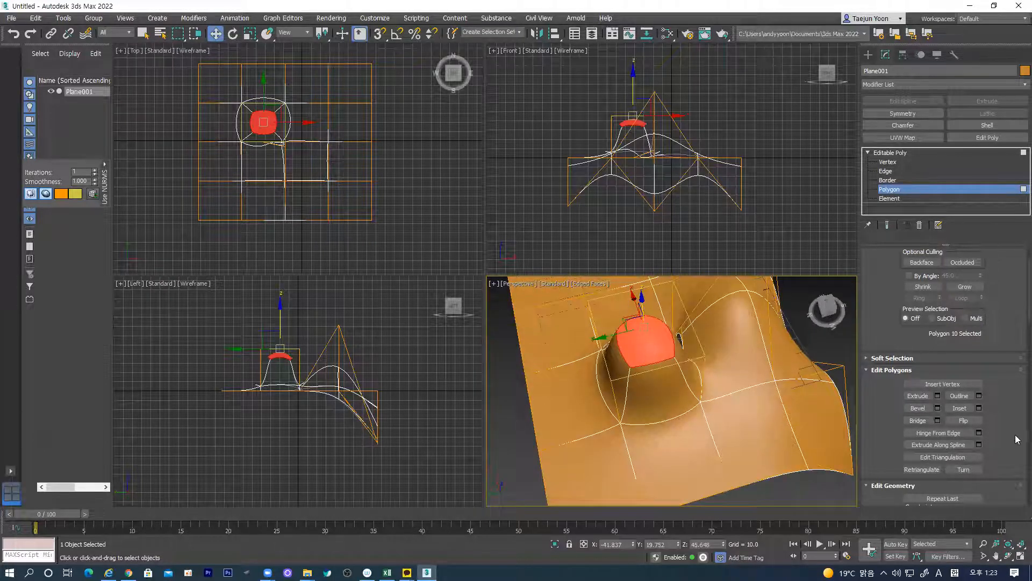
Step: Inset the raised polygon and sink the inset face about 28 units to form a hollow
{"action": "left_click", "coordinate": [965, 408]}
{"action": "left_click_drag", "start_coordinate": [651, 341], "coordinate": [650, 364]}
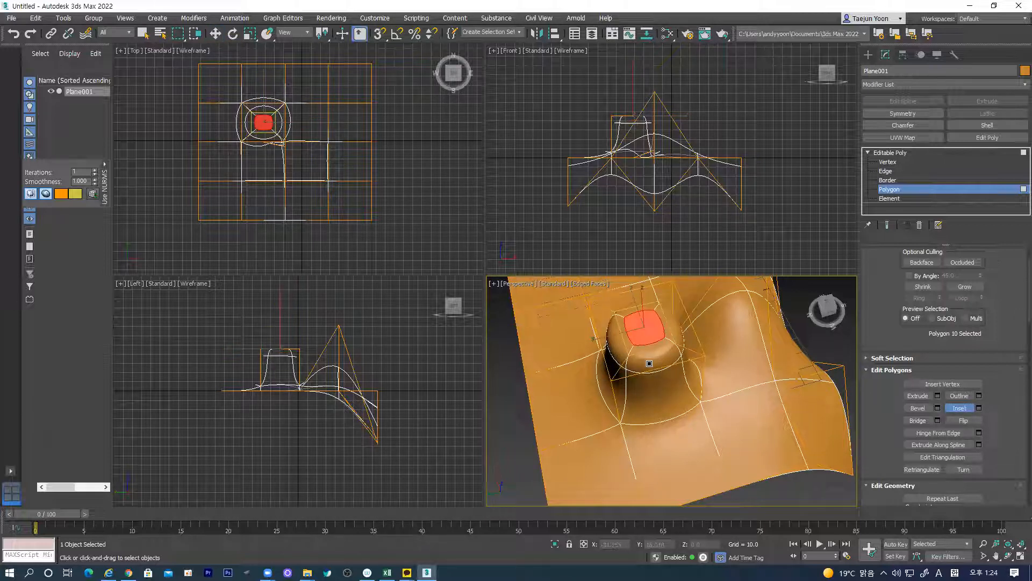
{"action": "key", "text": "w"}
{"action": "left_click_drag", "start_coordinate": [642, 301], "coordinate": [649, 339]}
{"action": "key", "text": "alt+shift"}
{"action": "middle_click_drag", "start_coordinate": [677, 359], "coordinate": [622, 364], "text": "alt"}
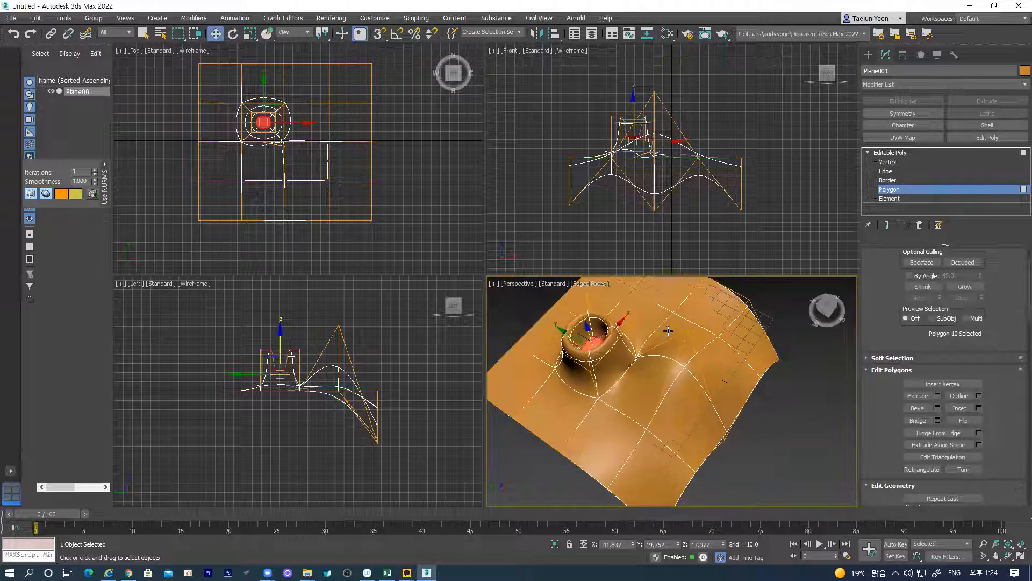
Step: Leave the Polygon level and hide the edged faces to show the smoothed surface in the Perspective view
{"action": "left_click", "coordinate": [888, 153]}
{"action": "left_click", "coordinate": [815, 398]}
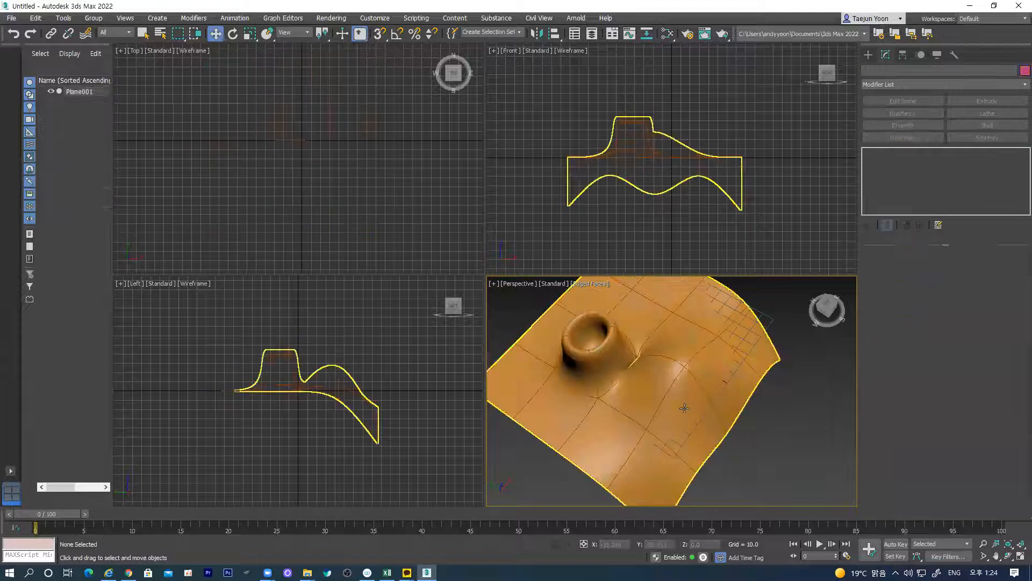
{"action": "left_click", "coordinate": [681, 400]}
{"action": "key", "text": "F4"}
{"action": "mouse_move", "coordinate": [704, 400]}
{"action": "middle_mouse_down", "text": "alt"}
{"action": "mouse_move", "coordinate": [782, 398]}
{"action": "mouse_move", "coordinate": [804, 350]}
{"action": "mouse_move", "coordinate": [780, 371]}
{"action": "mouse_move", "coordinate": [615, 340]}
{"action": "mouse_move", "coordinate": [726, 357]}
{"action": "middle_mouse_up", "text": "alt"}
Step: Delete the practice plane from the scene
{"action": "left_click", "coordinate": [726, 306]}
{"action": "left_click", "coordinate": [673, 371]}
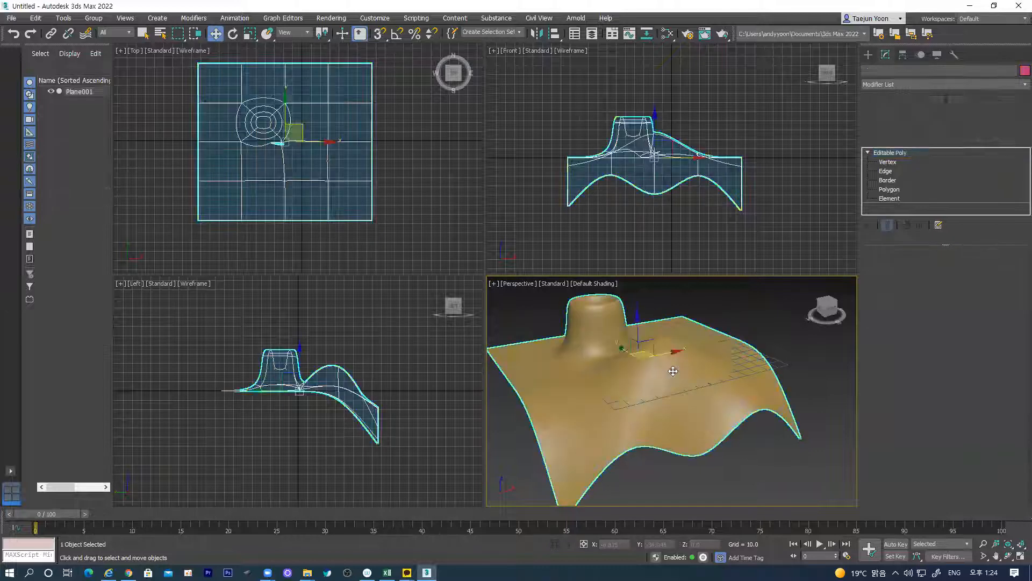
{"action": "key", "text": "Delete"}
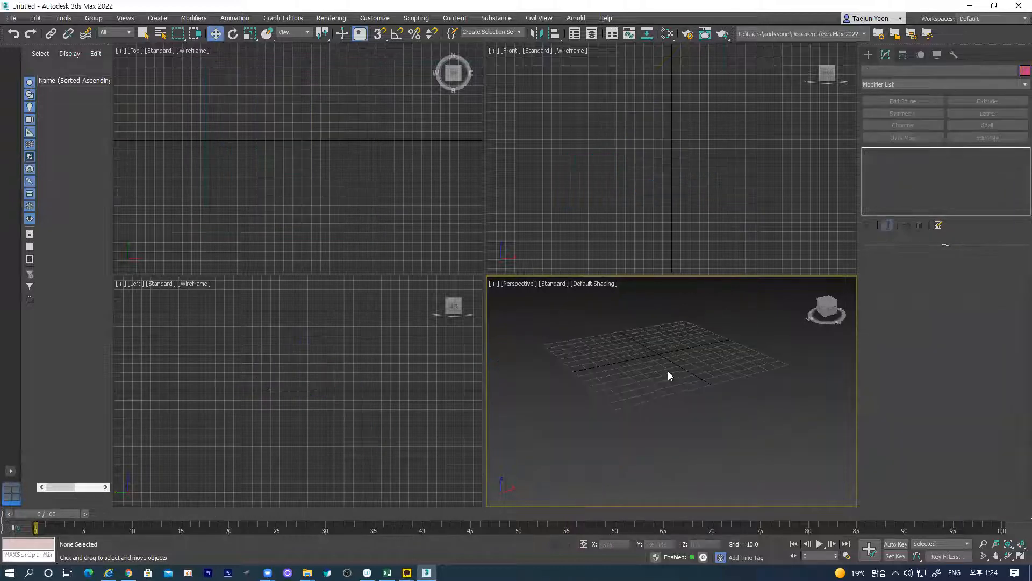
Step: Draw a circle spline with a radius of about 72 units around the grid's centre in the Perspective view
{"action": "left_click", "coordinate": [868, 55]}
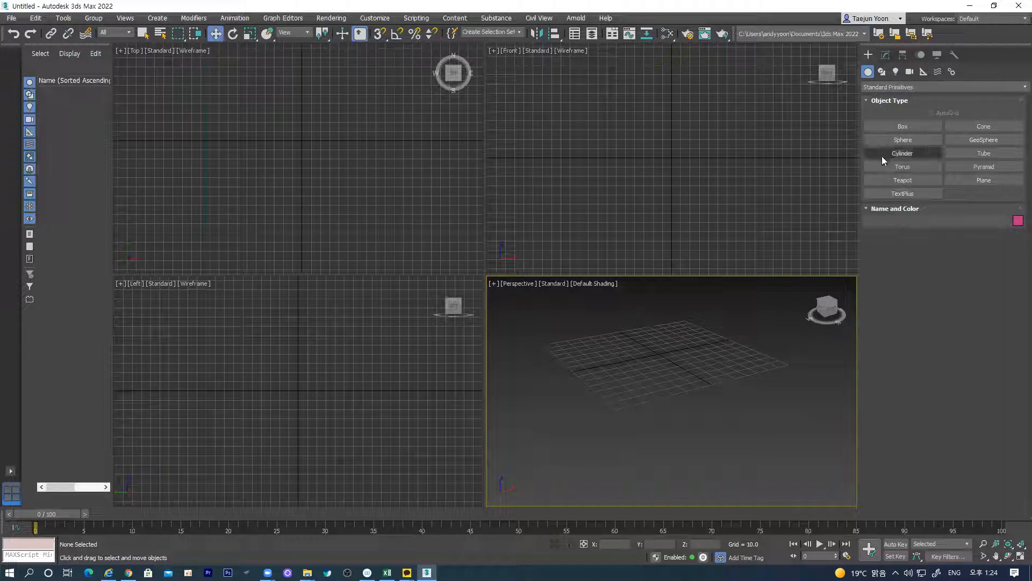
{"action": "left_click", "coordinate": [882, 71]}
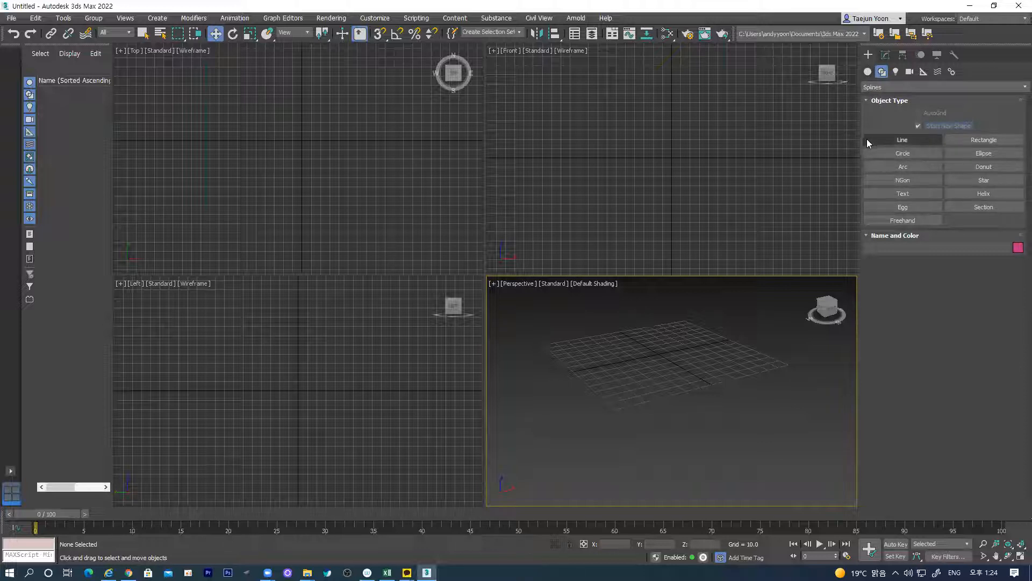
{"action": "left_click", "coordinate": [902, 153]}
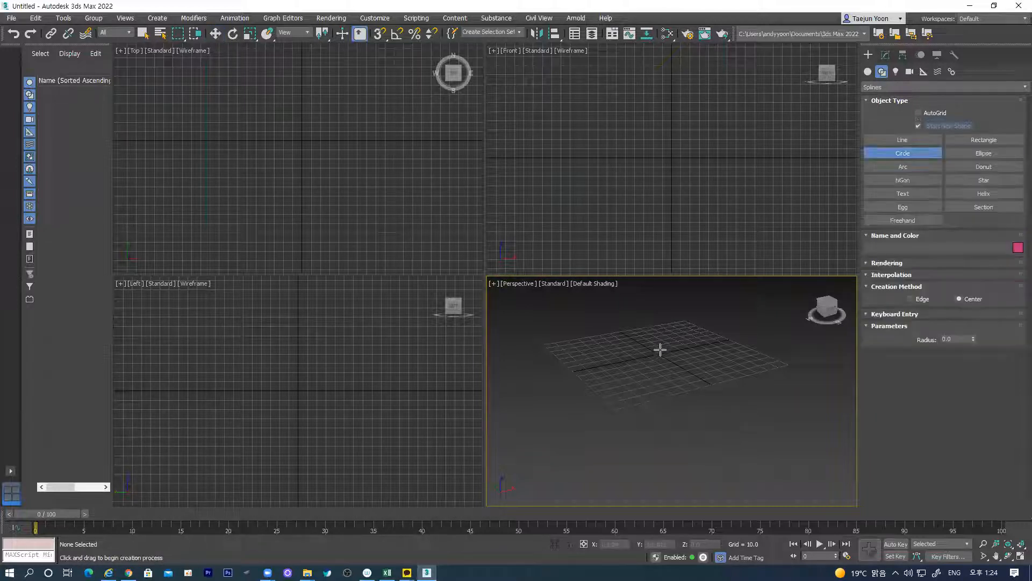
{"action": "left_click_drag", "start_coordinate": [638, 350], "coordinate": [661, 394]}
{"action": "middle_click_drag", "start_coordinate": [640, 357], "coordinate": [645, 421]}
{"action": "scroll", "coordinate": [638, 421], "scroll_direction": "down", "scroll_amount": 2}
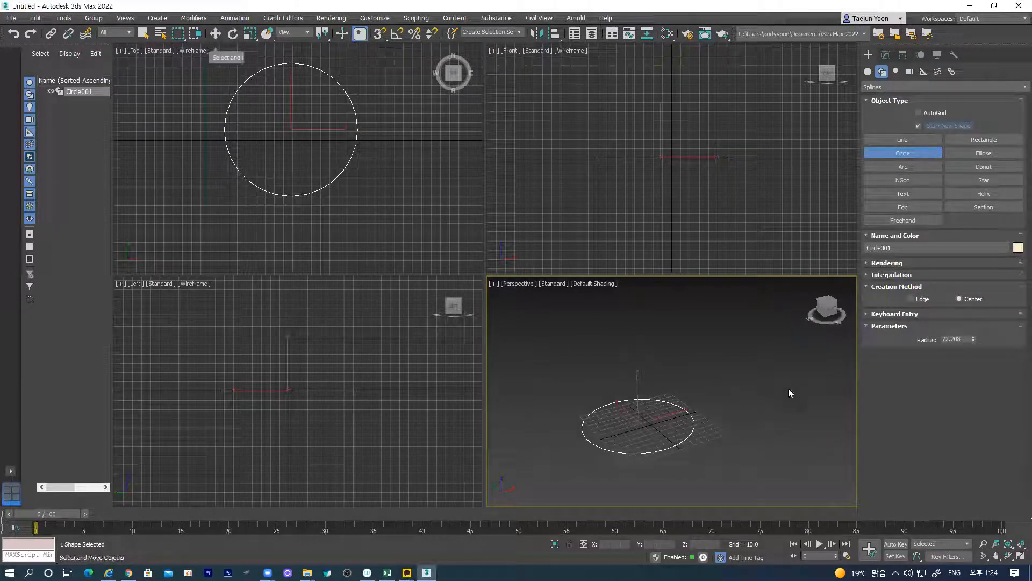
Step: Draw a second, smaller circle inside the first and raise it about 80 units along Z in a maximized Perspective view
{"action": "left_click_drag", "start_coordinate": [637, 402], "coordinate": [680, 425]}
{"action": "left_click", "coordinate": [215, 34]}
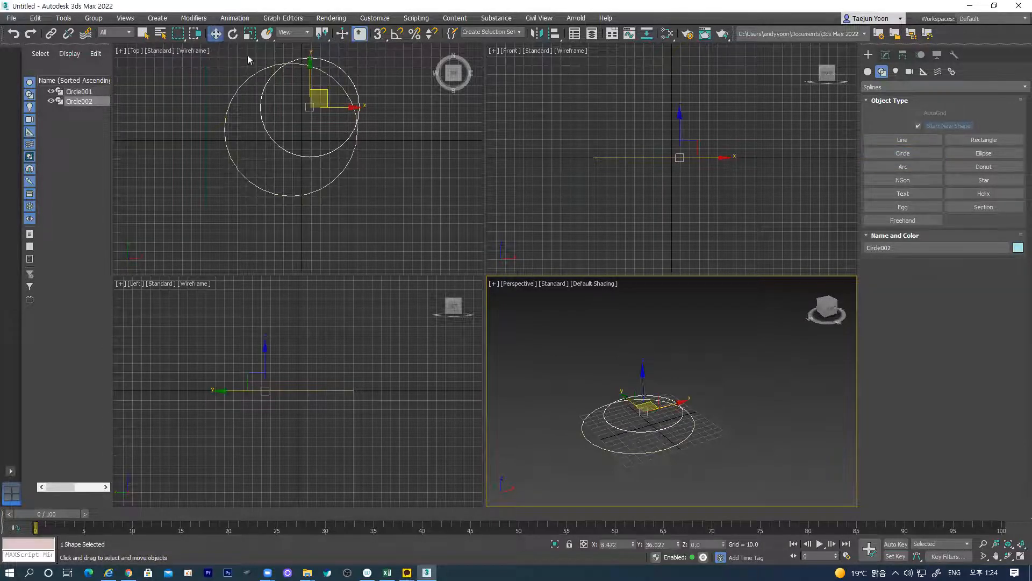
{"action": "left_click_drag", "start_coordinate": [642, 385], "coordinate": [639, 320]}
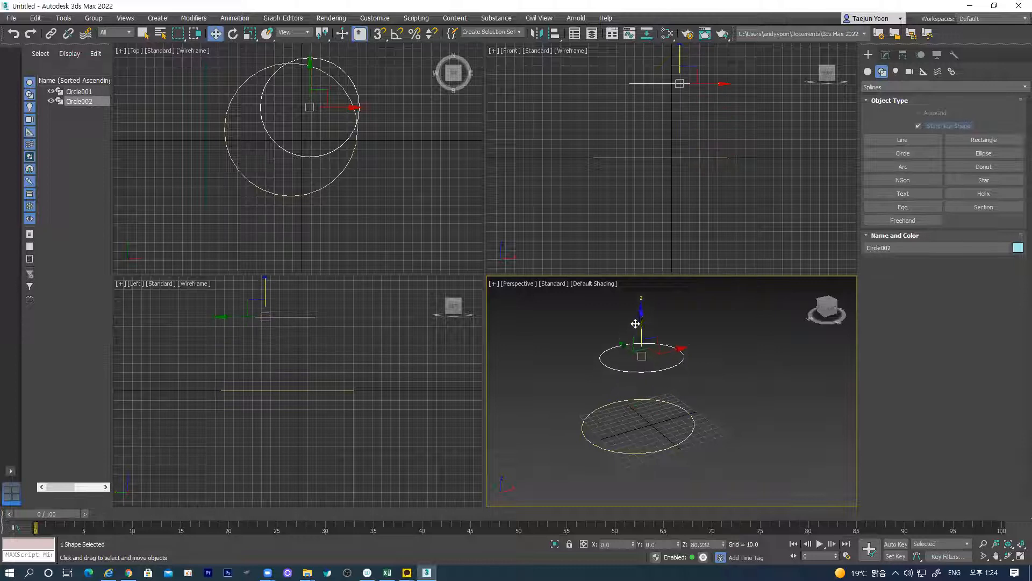
{"action": "middle_click_drag", "start_coordinate": [676, 415], "coordinate": [531, 289], "text": "alt"}
{"action": "key", "text": "alt+w"}
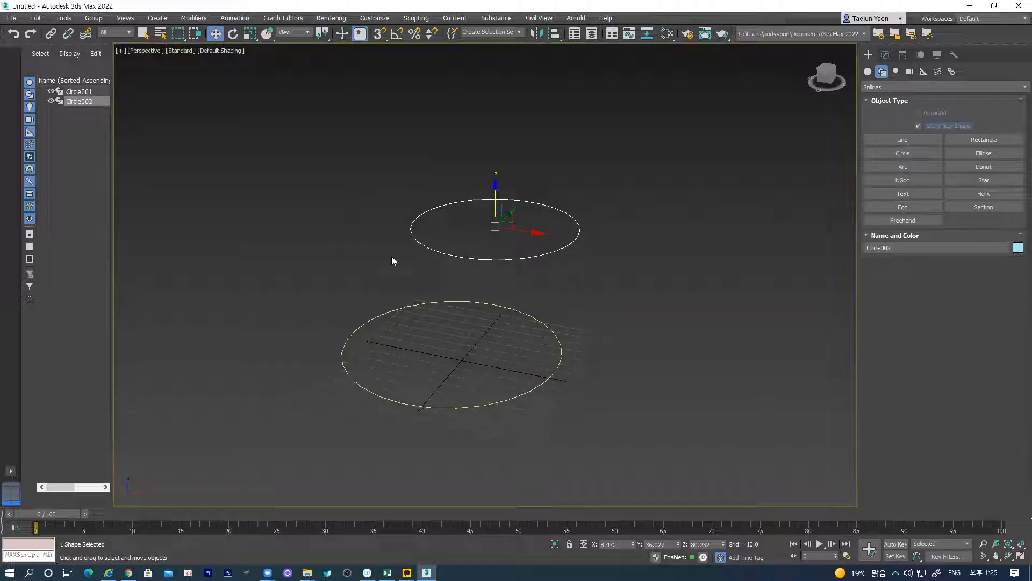
{"action": "scroll", "coordinate": [510, 306], "scroll_direction": "up", "scroll_amount": 3}
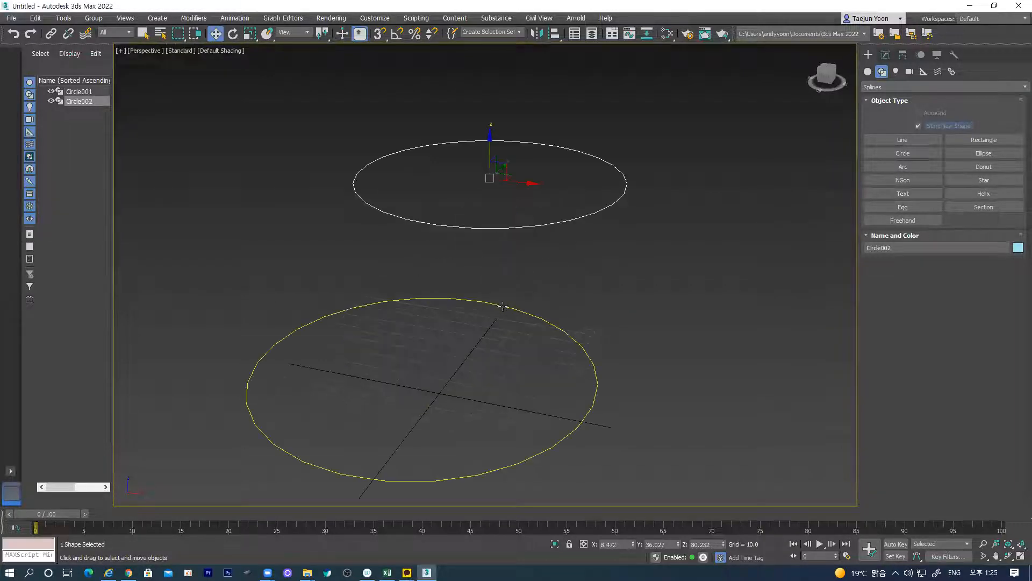
{"action": "left_click", "coordinate": [593, 397]}
{"action": "left_click", "coordinate": [374, 207]}
{"action": "left_click", "coordinate": [246, 410]}
{"action": "left_click", "coordinate": [368, 204]}
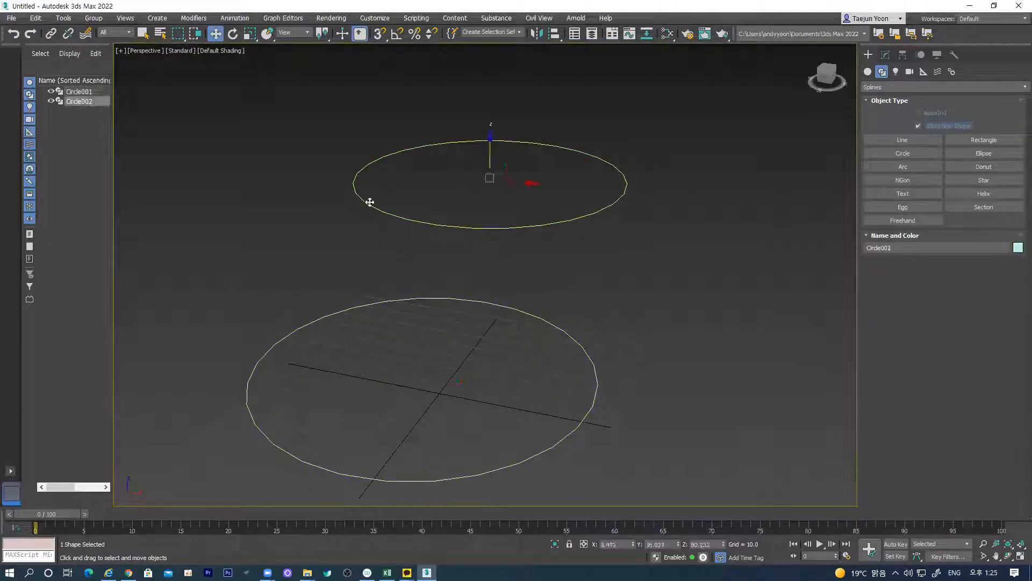
{"action": "left_click", "coordinate": [608, 294]}
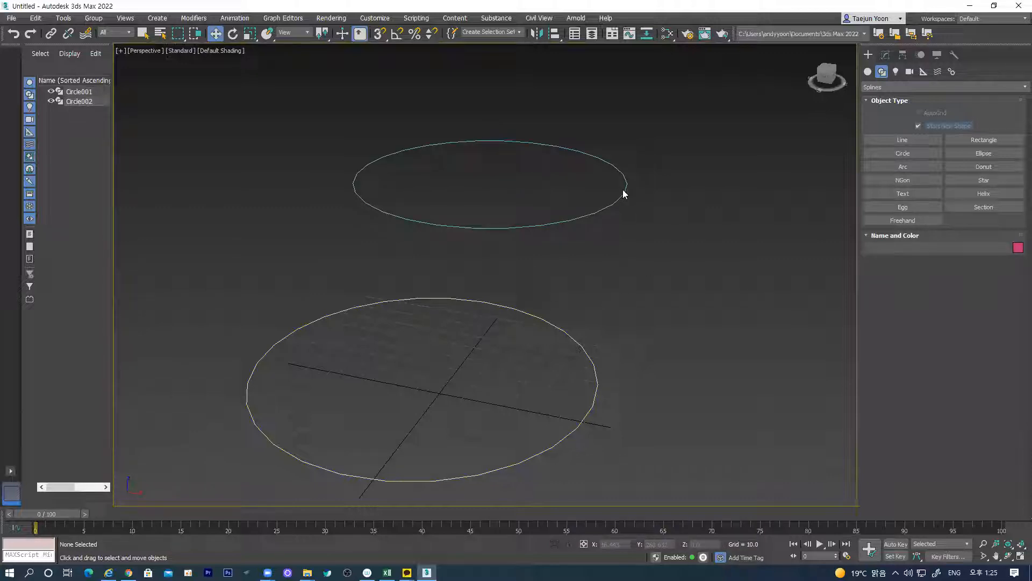
Step: Select both circles and turn on Vertex Ticks in their display properties
{"action": "left_click_drag", "start_coordinate": [505, 412], "coordinate": [504, 412]}
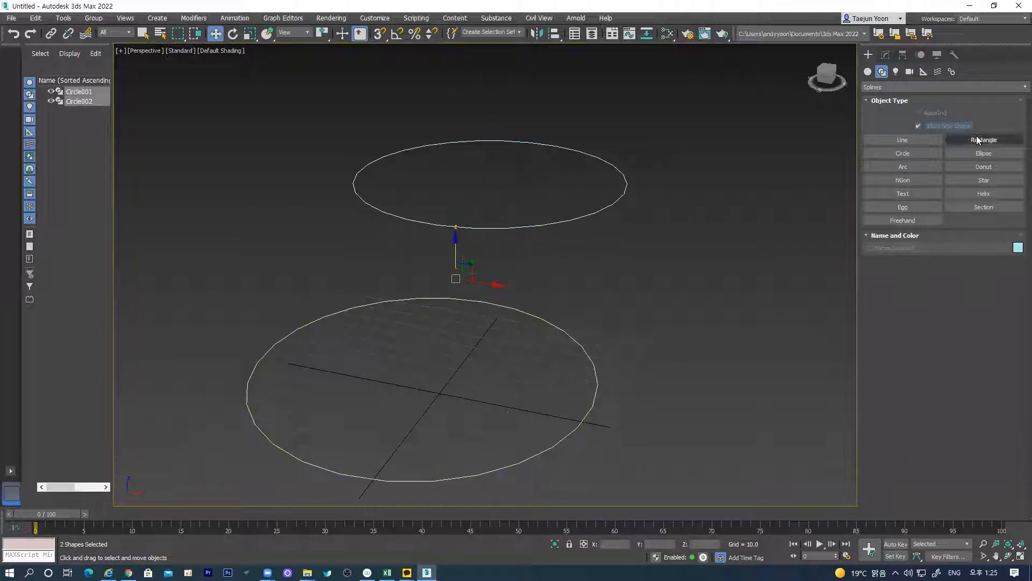
{"action": "left_click", "coordinate": [937, 55]}
{"action": "scroll", "coordinate": [886, 413], "scroll_direction": "down", "scroll_amount": 3}
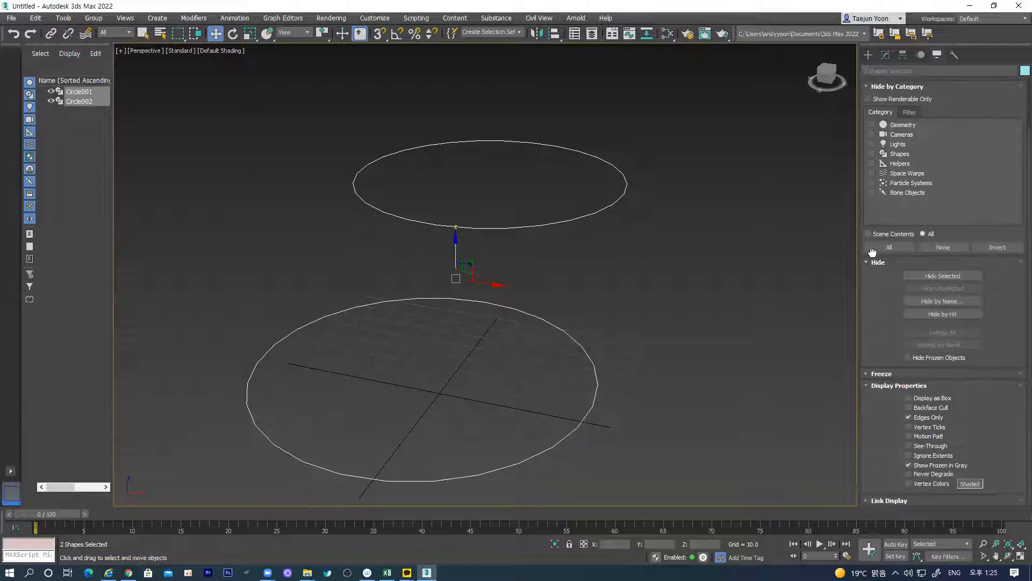
{"action": "left_click", "coordinate": [909, 427]}
{"action": "left_click", "coordinate": [607, 272]}
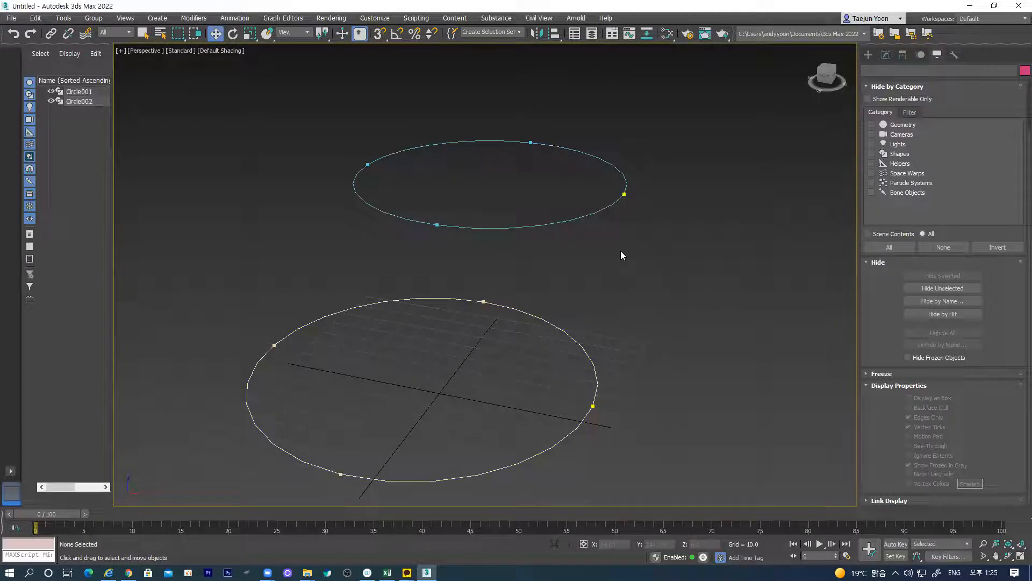
Step: With 3D snapping on, draw a Line from the lower circle's right-hand vertex to the upper circle's right-hand vertex
{"action": "left_click", "coordinate": [616, 204]}
{"action": "left_click", "coordinate": [867, 54]}
{"action": "left_click", "coordinate": [901, 138]}
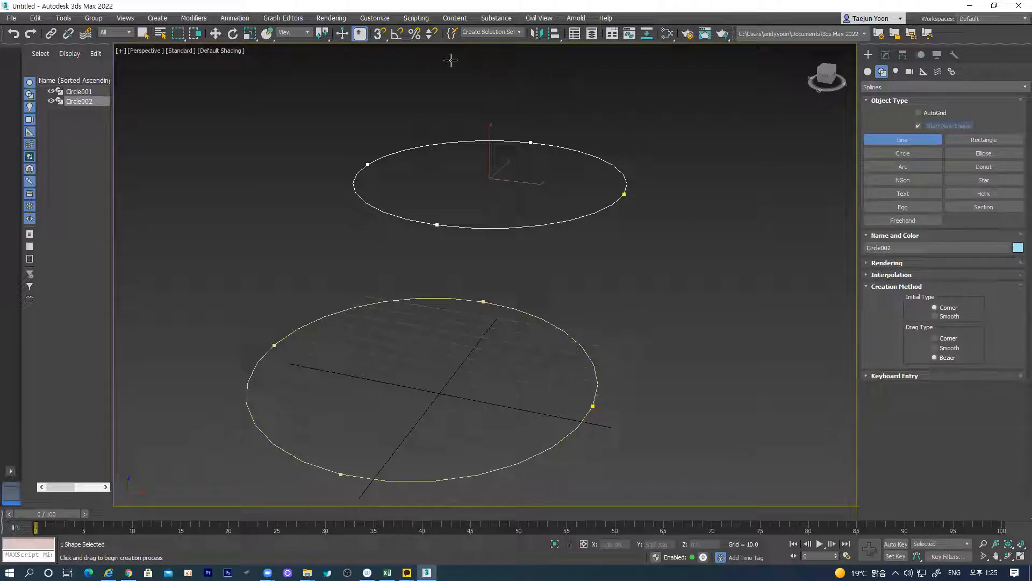
{"action": "left_click", "coordinate": [379, 35]}
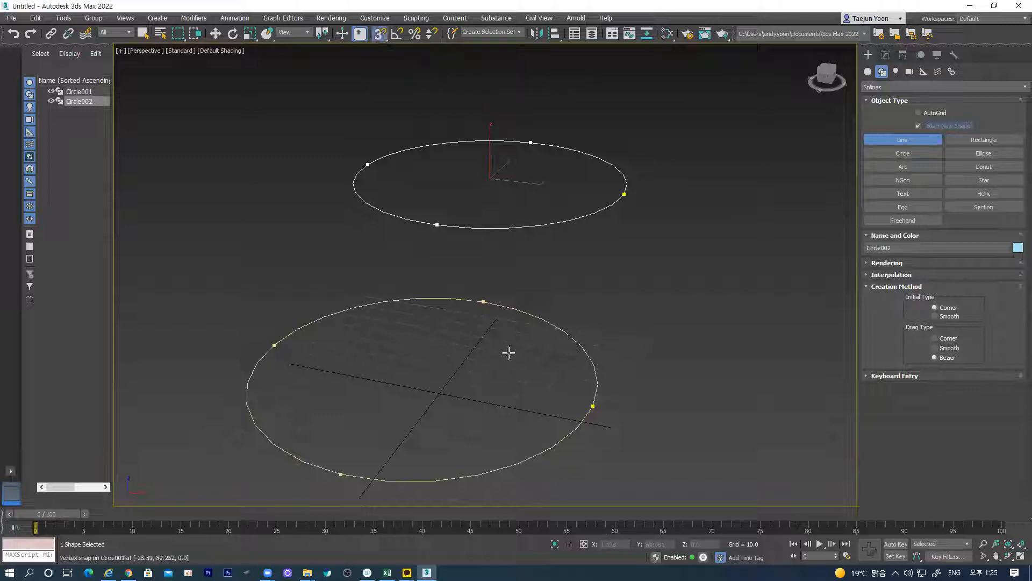
{"action": "left_click", "coordinate": [592, 406]}
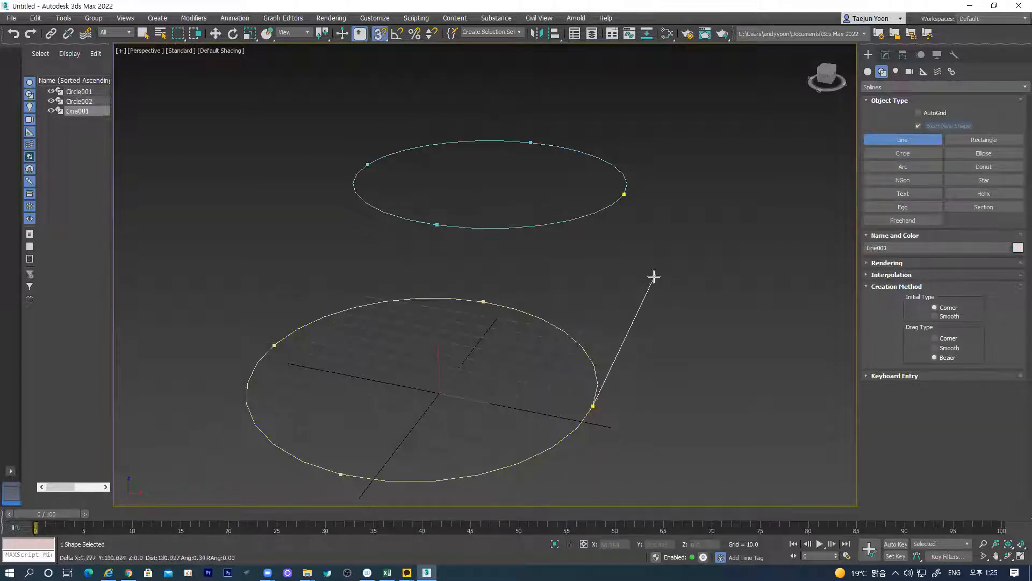
{"action": "left_click", "coordinate": [623, 193]}
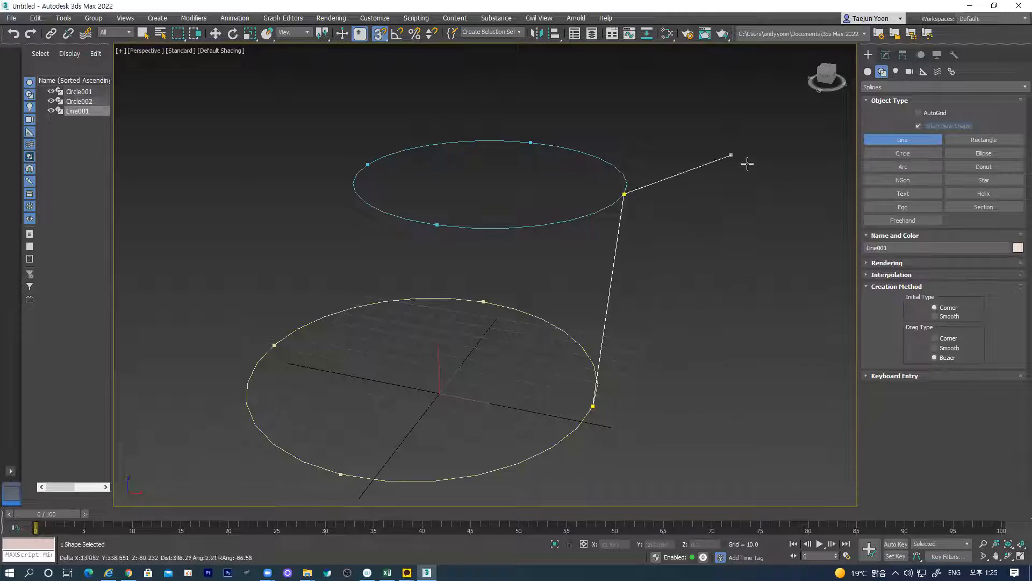
{"action": "right_click", "coordinate": [729, 184]}
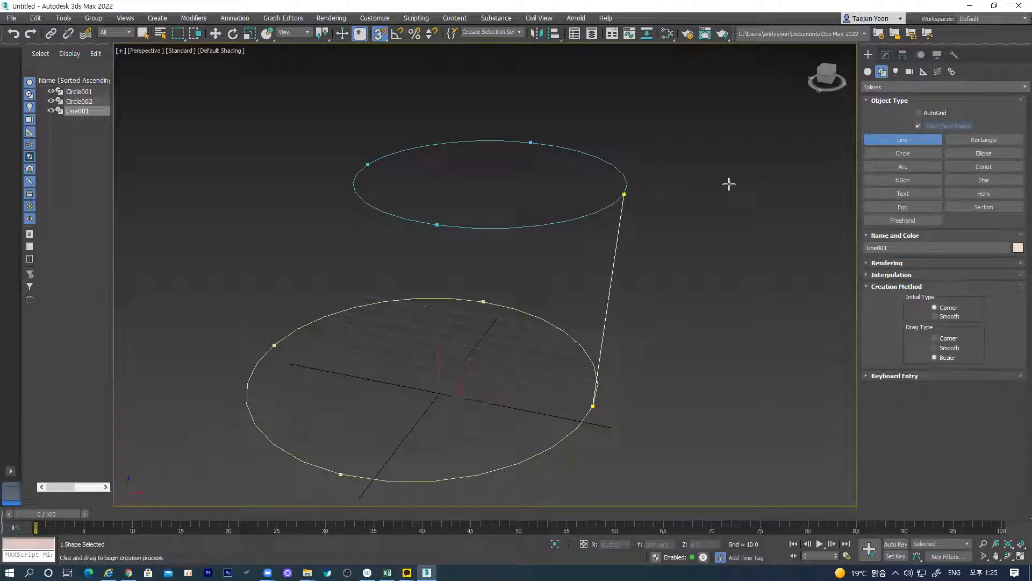
Step: Draw a second snapped line joining the front vertices of the lower and upper circles
{"action": "left_click", "coordinate": [341, 473]}
{"action": "left_click", "coordinate": [434, 225]}
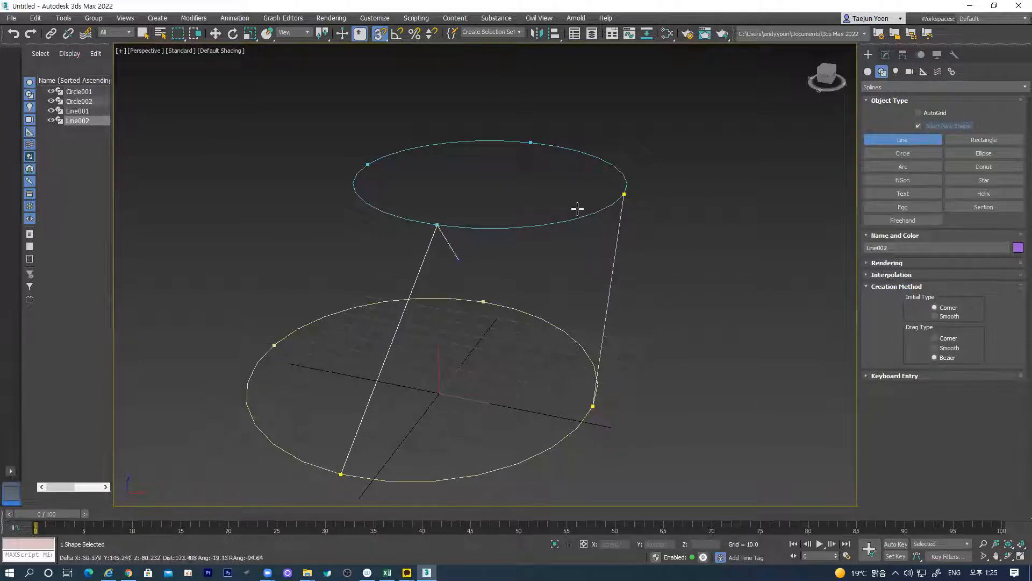
{"action": "right_click", "coordinate": [559, 293]}
{"action": "middle_click_drag", "start_coordinate": [534, 303], "coordinate": [438, 272], "text": "alt"}
{"action": "scroll", "coordinate": [460, 268], "scroll_direction": "down", "scroll_amount": 3}
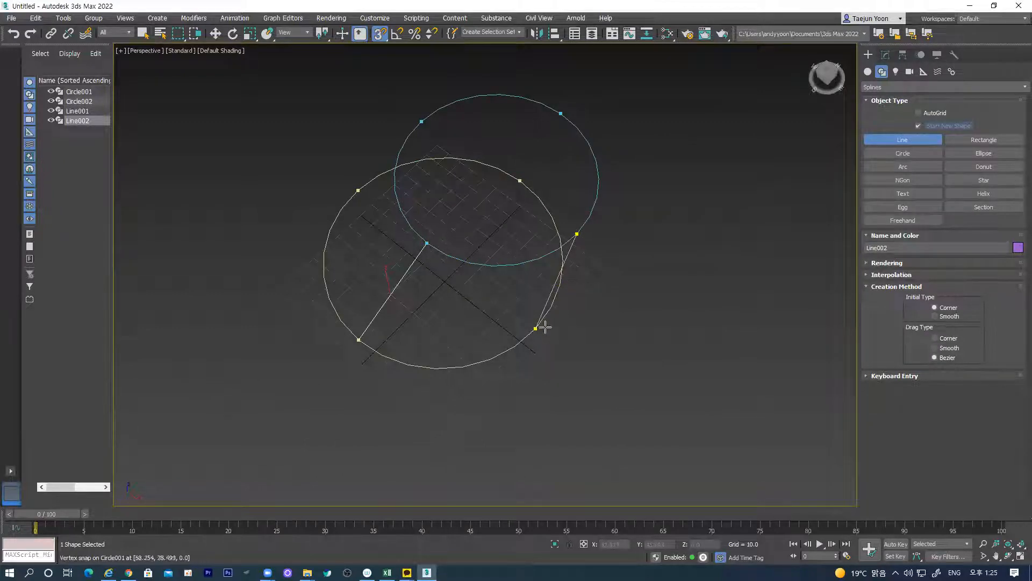
{"action": "middle_click_drag", "start_coordinate": [552, 351], "coordinate": [421, 244], "text": "alt"}
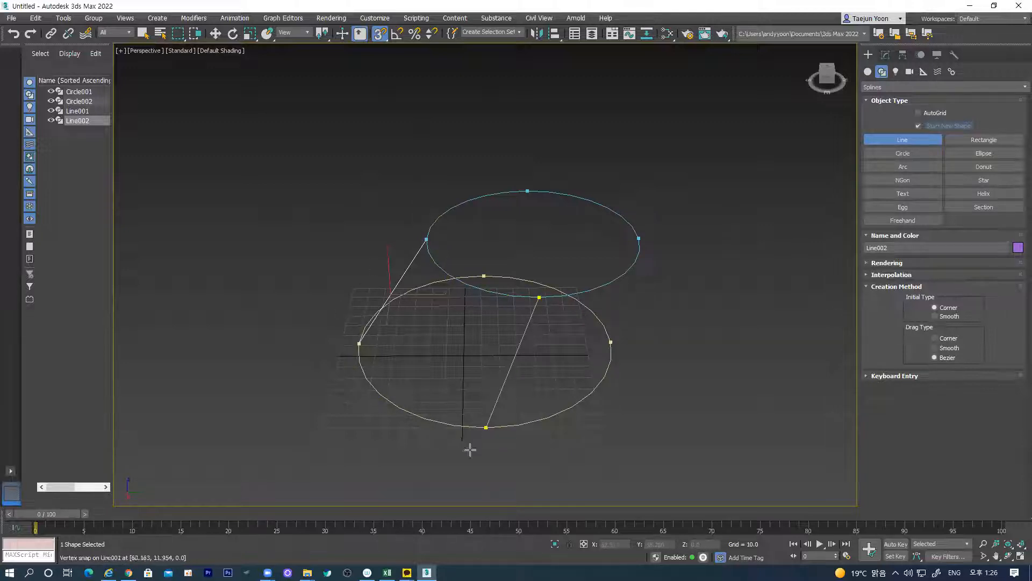
Step: Leave the Line tool and select both circles together with the two connecting lines
{"action": "left_click", "coordinate": [215, 35]}
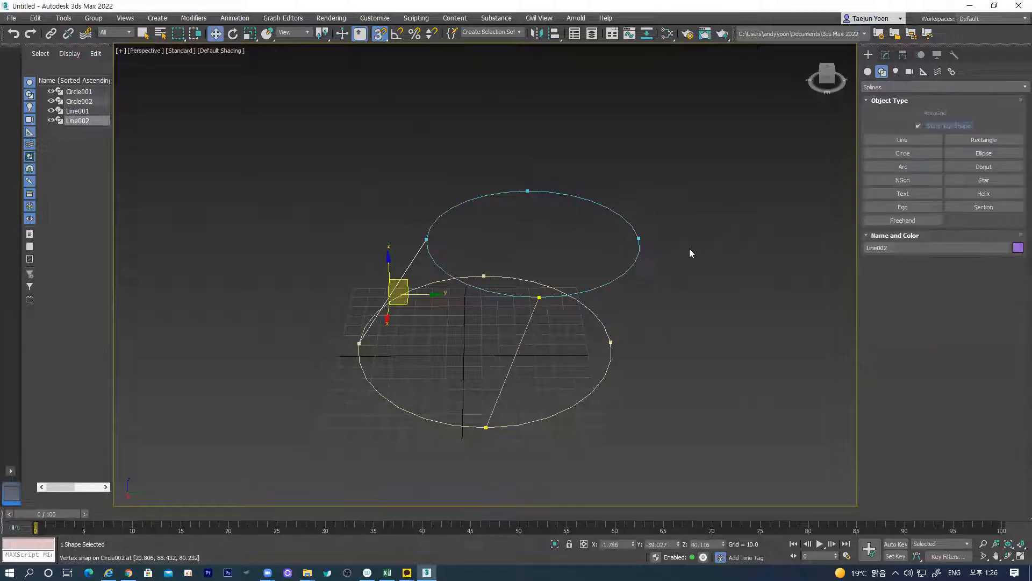
{"action": "key", "text": "Delete"}
{"action": "left_click_drag", "start_coordinate": [720, 476], "coordinate": [721, 476]}
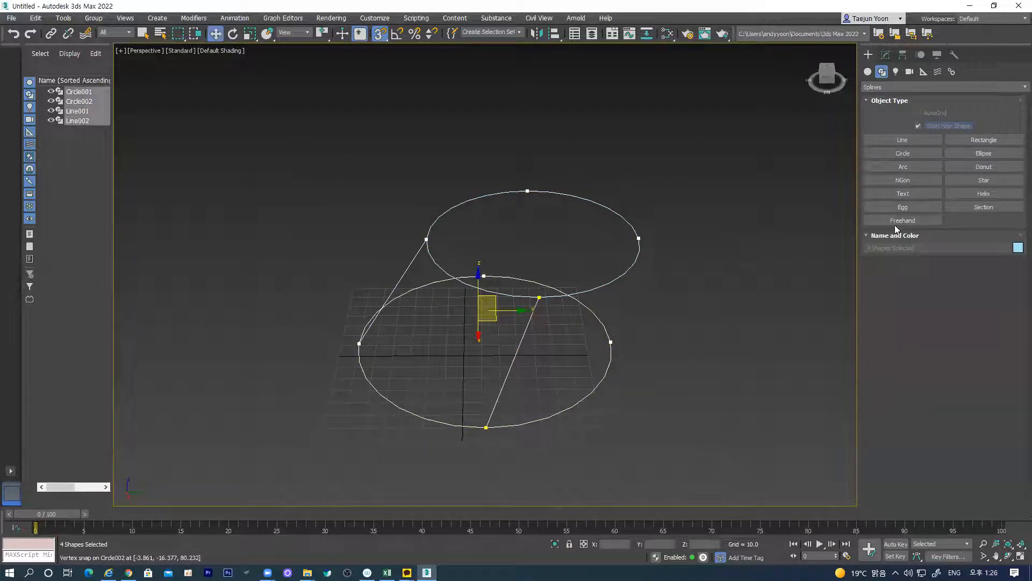
Step: Configure the modifier button set so that Surface from the Surface Tools group replaces Lathe
{"action": "left_click", "coordinate": [886, 55]}
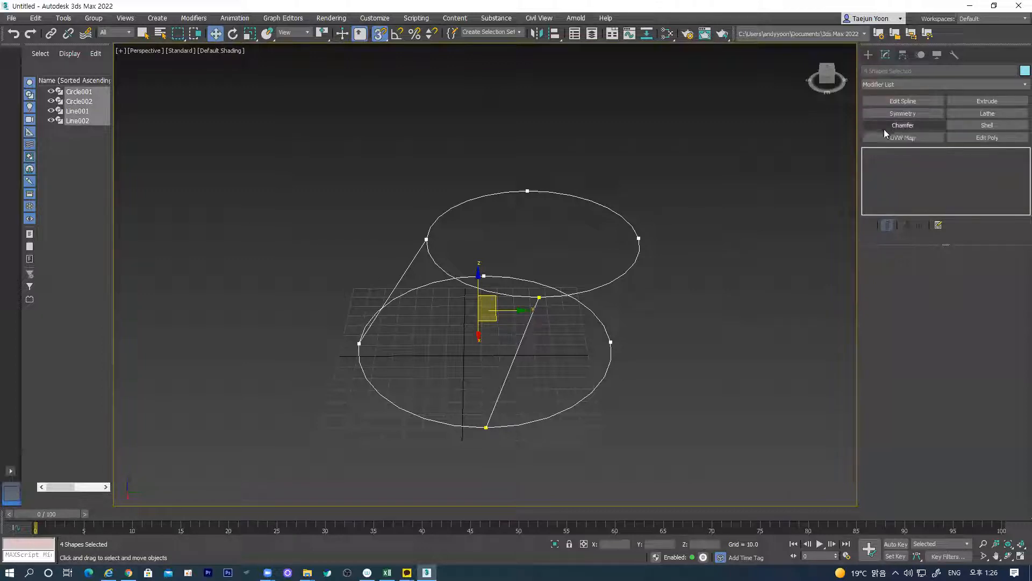
{"action": "left_click", "coordinate": [938, 224]}
{"action": "left_click", "coordinate": [942, 239]}
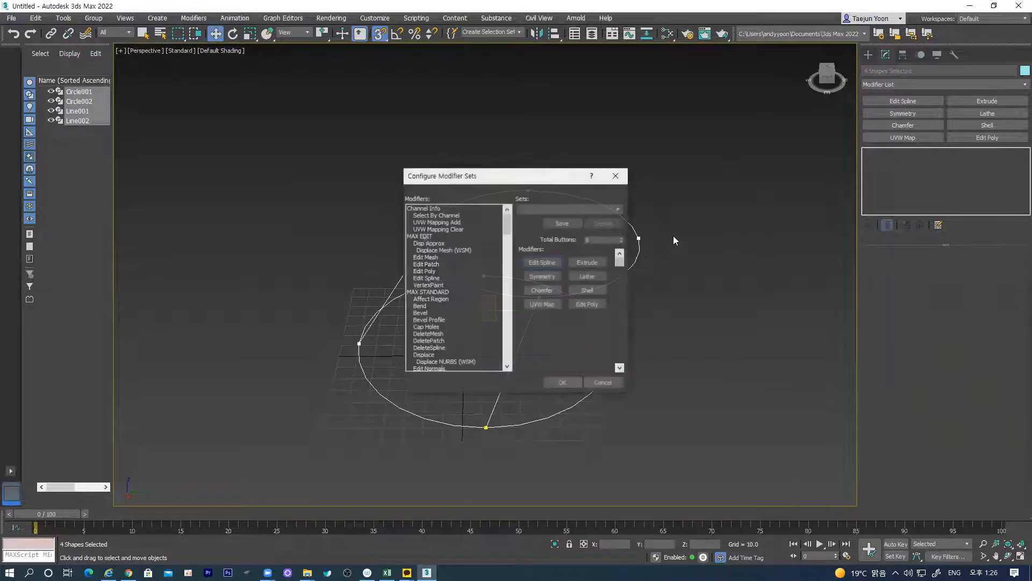
{"action": "left_click", "coordinate": [451, 294]}
{"action": "key", "text": "Down"}
{"action": "key", "text": "Down"}
{"action": "key", "text": "Down"}
{"action": "key", "text": "Down"}
{"action": "key", "text": "Down"}
{"action": "key", "text": "Down"}
{"action": "key", "text": "Down"}
{"action": "key", "text": "Down"}
{"action": "key", "text": "Down"}
{"action": "key", "text": "Down"}
{"action": "key", "text": "Down"}
{"action": "key", "text": "Down"}
{"action": "key", "text": "Down"}
{"action": "key", "text": "Down"}
{"action": "key", "text": "Down"}
{"action": "key", "text": "Down"}
{"action": "key", "text": "Down"}
{"action": "key", "text": "Down"}
{"action": "key", "text": "Down"}
{"action": "key", "text": "Down"}
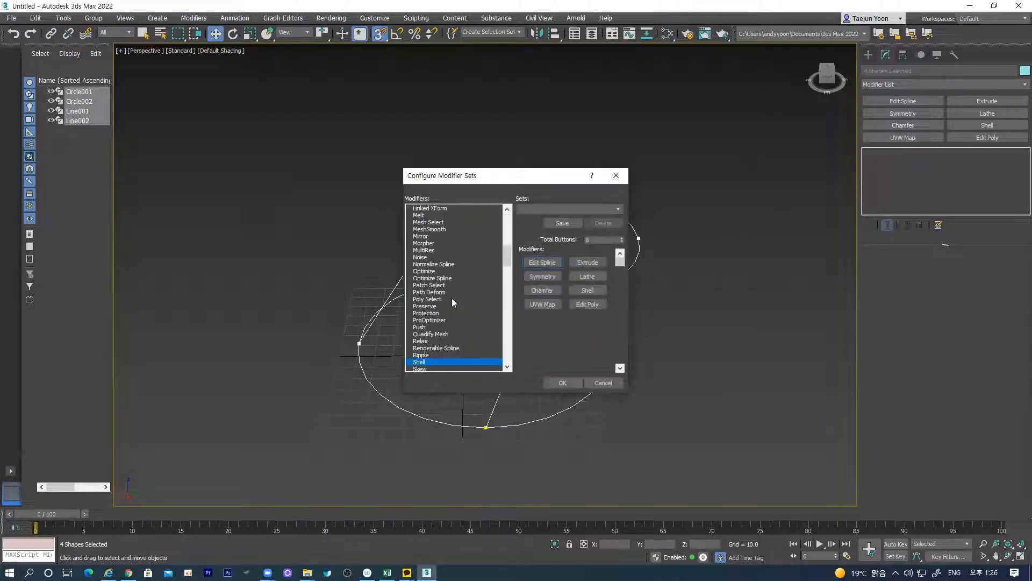
{"action": "key", "text": "Down"}
{"action": "key", "text": "Down"}
{"action": "key", "text": "Down"}
{"action": "key", "text": "Down"}
{"action": "key", "text": "Down"}
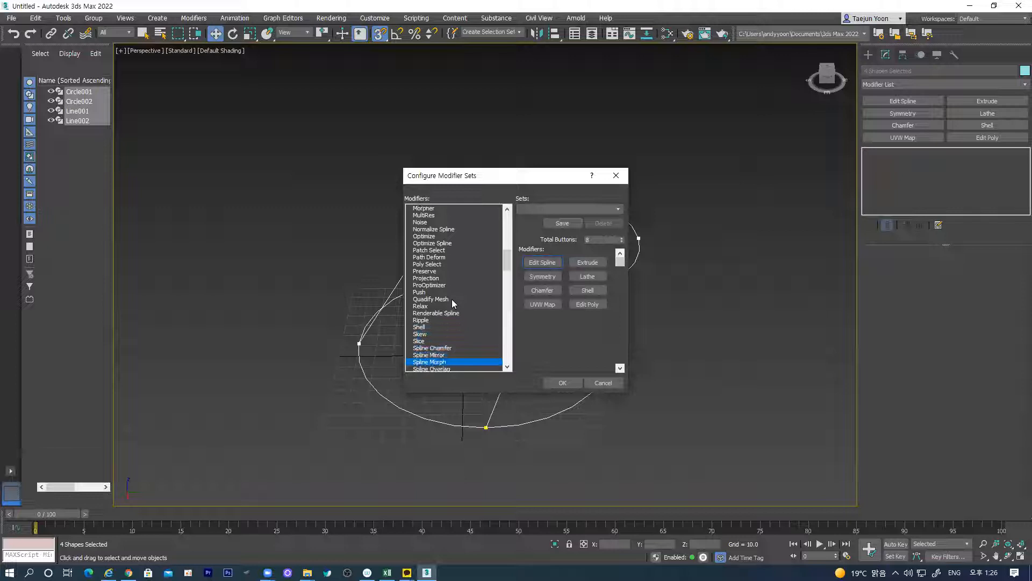
{"action": "key", "text": "Down"}
{"action": "key", "text": "Down"}
{"action": "key", "text": "Down"}
{"action": "key", "text": "Down"}
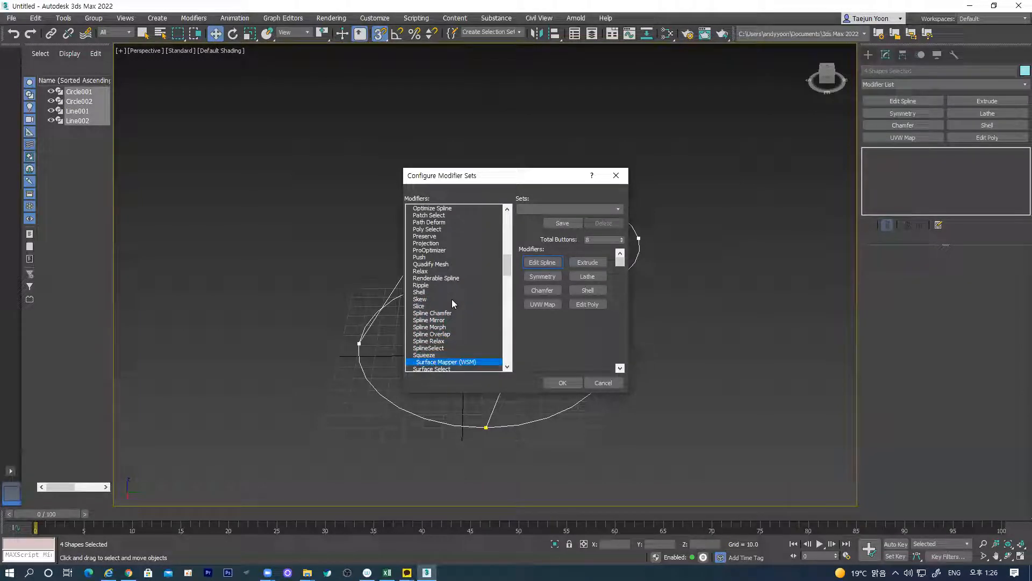
{"action": "key", "text": "Down"}
{"action": "key", "text": "Down"}
{"action": "key", "text": "Down"}
{"action": "key", "text": "Down"}
{"action": "key", "text": "Down"}
{"action": "key", "text": "Down"}
{"action": "key", "text": "Down"}
{"action": "key", "text": "Down"}
{"action": "key", "text": "Down"}
{"action": "key", "text": "Down"}
{"action": "key", "text": "Down"}
{"action": "key", "text": "Down"}
{"action": "key", "text": "Down"}
{"action": "key", "text": "Down"}
{"action": "key", "text": "Down"}
{"action": "key", "text": "Down"}
{"action": "key", "text": "Down"}
{"action": "key", "text": "Down"}
{"action": "key", "text": "Down"}
{"action": "key", "text": "Down"}
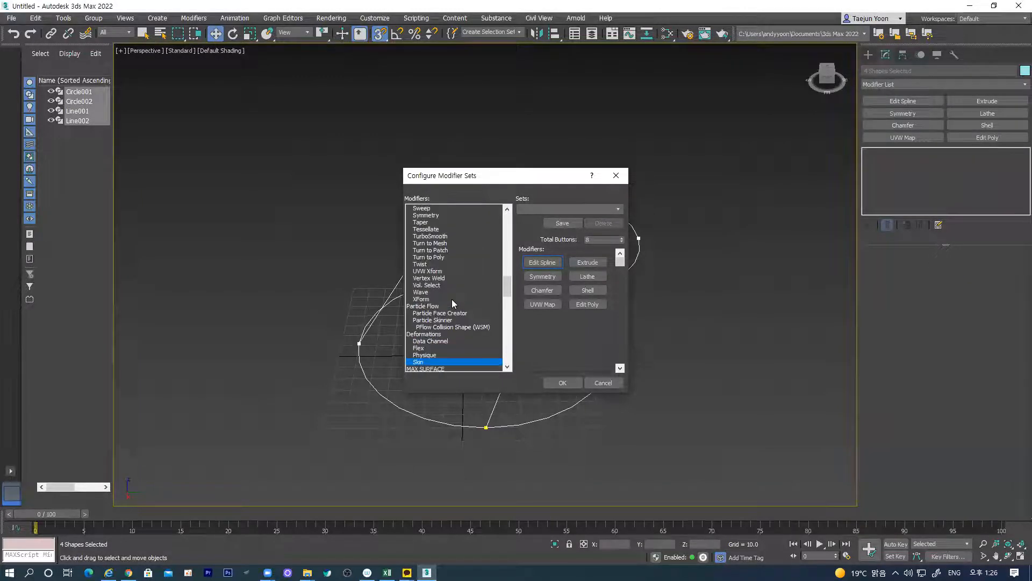
{"action": "key", "text": "Down"}
{"action": "key", "text": "Down"}
{"action": "key", "text": "Down"}
{"action": "key", "text": "Down"}
{"action": "key", "text": "Down"}
{"action": "key", "text": "Down"}
{"action": "key", "text": "Down"}
{"action": "key", "text": "Down"}
{"action": "key", "text": "Down"}
{"action": "key", "text": "Down"}
{"action": "key", "text": "Down"}
{"action": "key", "text": "Down"}
{"action": "key", "text": "Down"}
{"action": "key", "text": "Down"}
{"action": "key", "text": "Down"}
{"action": "key", "text": "Down"}
{"action": "key", "text": "Down"}
{"action": "key", "text": "Down"}
{"action": "key", "text": "Down"}
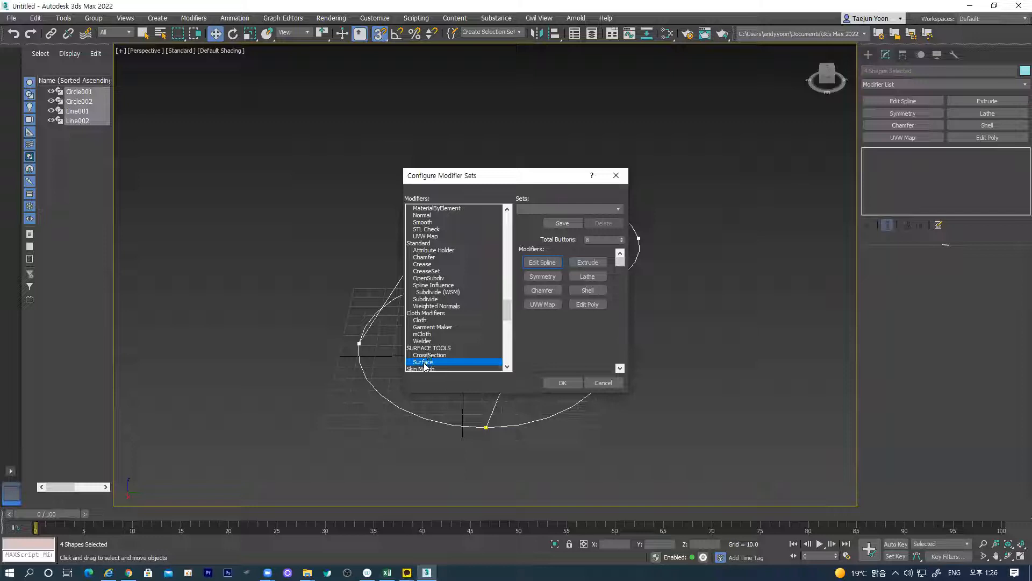
{"action": "left_click_drag", "start_coordinate": [424, 364], "coordinate": [573, 328]}
{"action": "left_click_drag", "start_coordinate": [595, 277], "coordinate": [594, 277]}
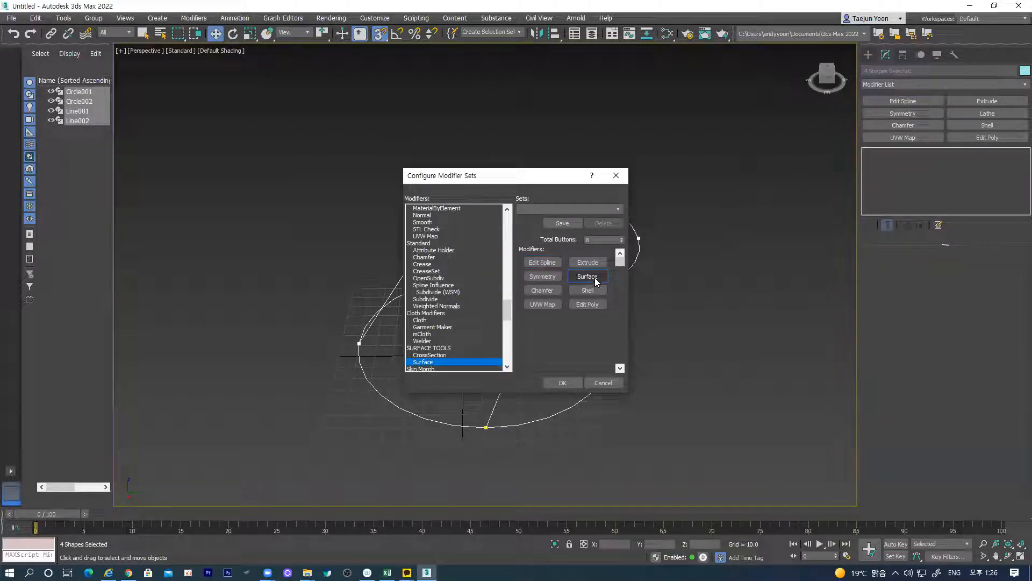
{"action": "left_click", "coordinate": [567, 386]}
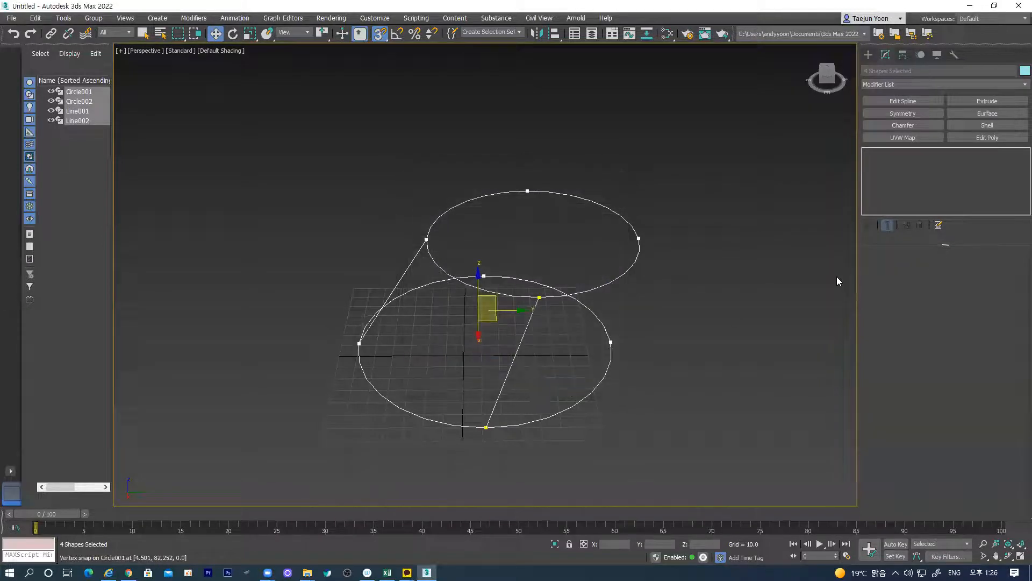
Step: Try the Surface modifier on the four separate splines with Flip Normals enabled
{"action": "left_click", "coordinate": [988, 113]}
{"action": "middle_click_drag", "start_coordinate": [638, 312], "coordinate": [647, 292], "text": "alt"}
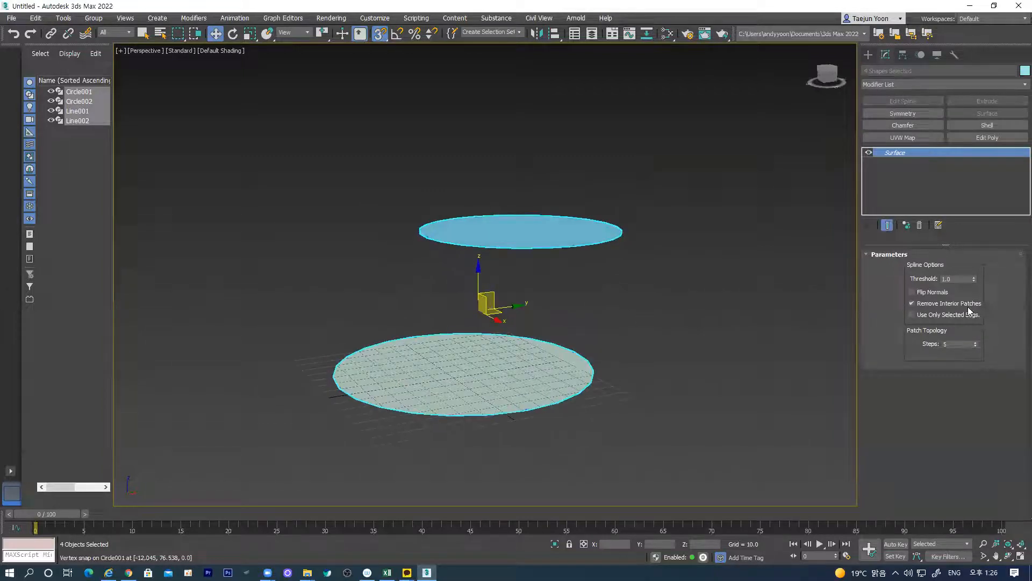
{"action": "left_click", "coordinate": [913, 292]}
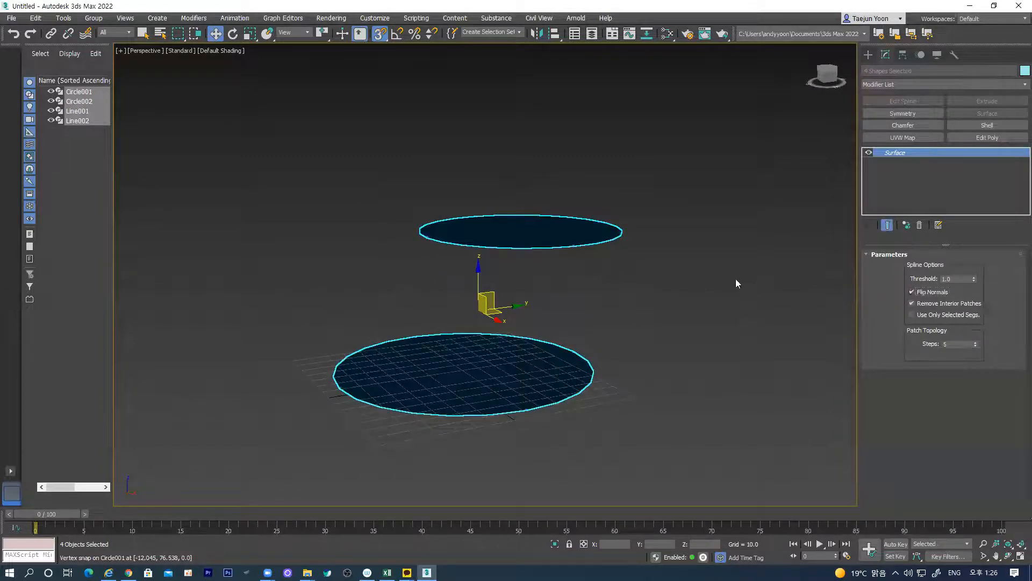
Step: Undo the flipped normals and the Surface modifier on the four splines
{"action": "key", "text": "ctrl+z"}
{"action": "key", "text": "ctrl+z"}
{"action": "key", "text": "ctrl+z"}
{"action": "key", "text": "ctrl+z"}
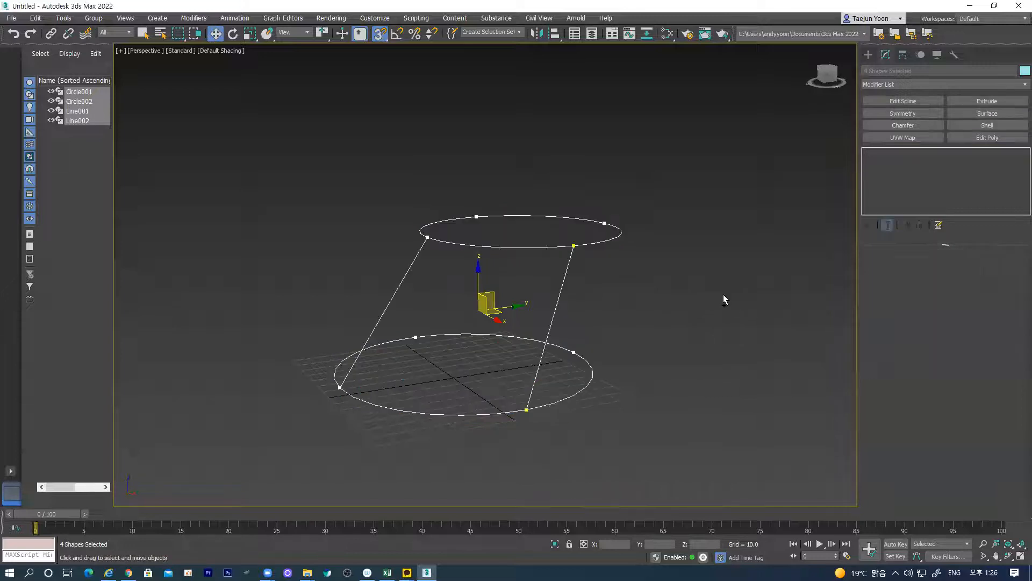
Step: Compare the editing options of the two circles with those of the connecting lines
{"action": "left_click", "coordinate": [608, 240]}
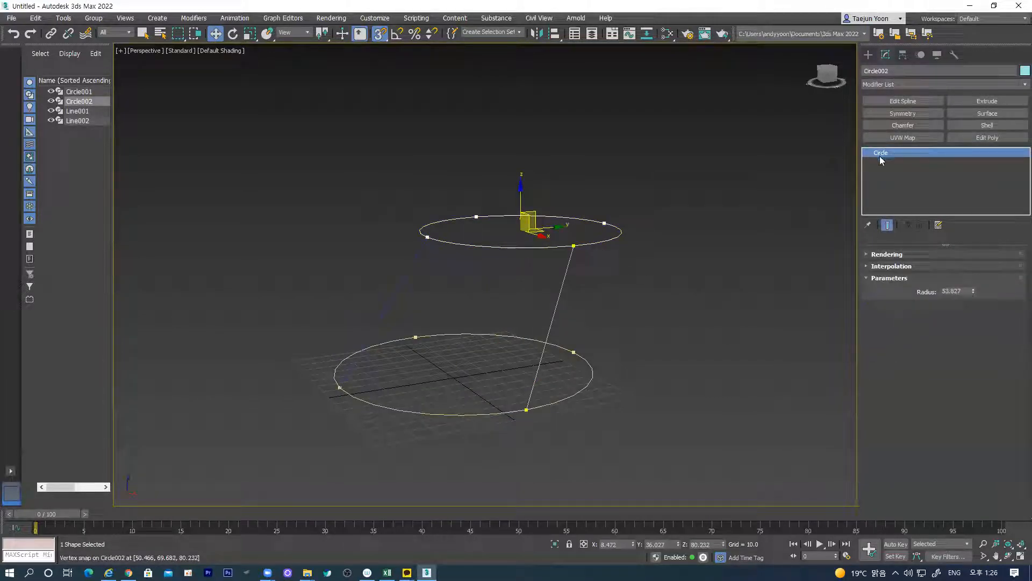
{"action": "left_click", "coordinate": [568, 261]}
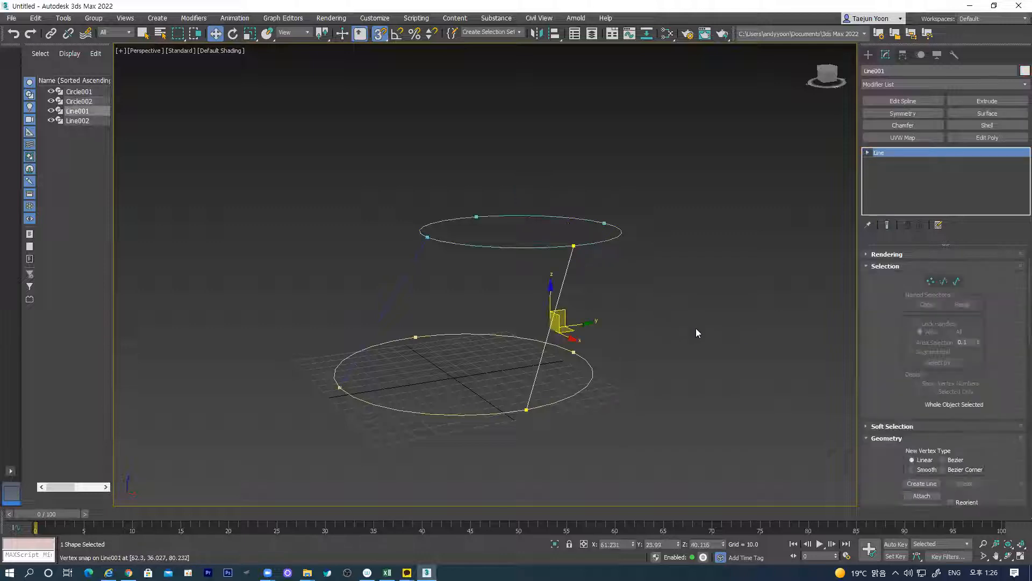
{"action": "scroll", "coordinate": [882, 466], "scroll_direction": "down", "scroll_amount": 3}
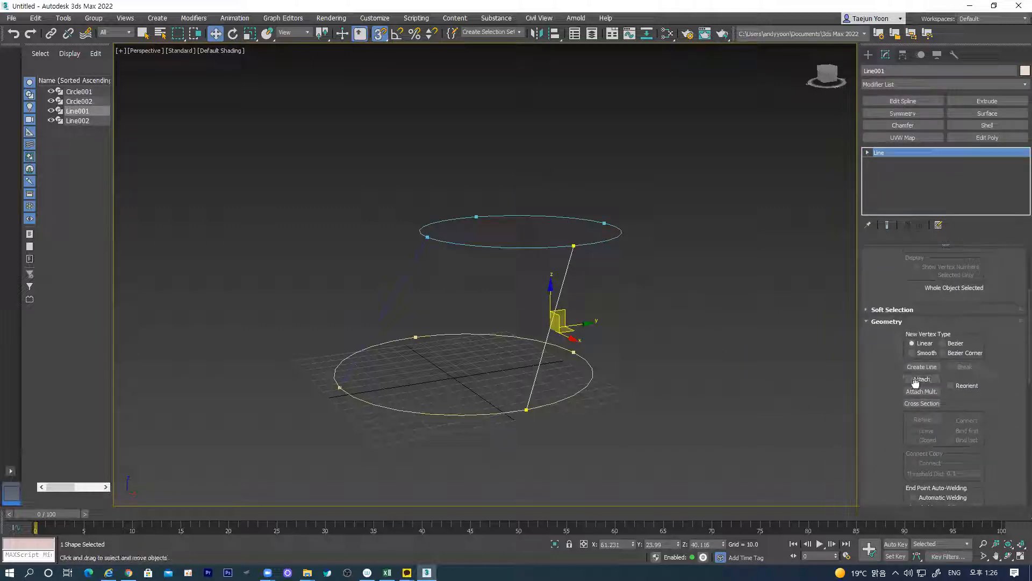
{"action": "left_click", "coordinate": [612, 238]}
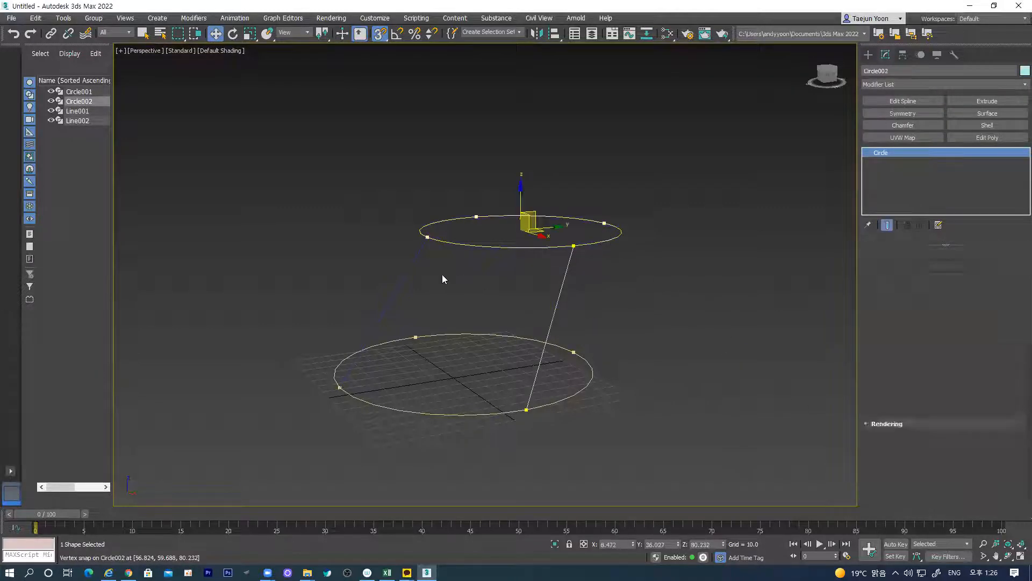
{"action": "left_click", "coordinate": [414, 262]}
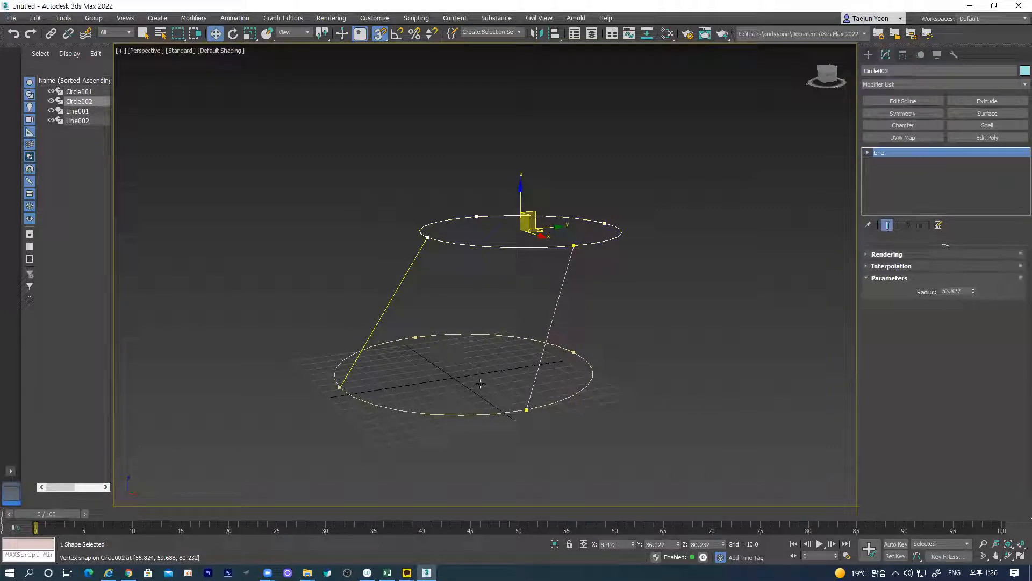
{"action": "left_click", "coordinate": [572, 395]}
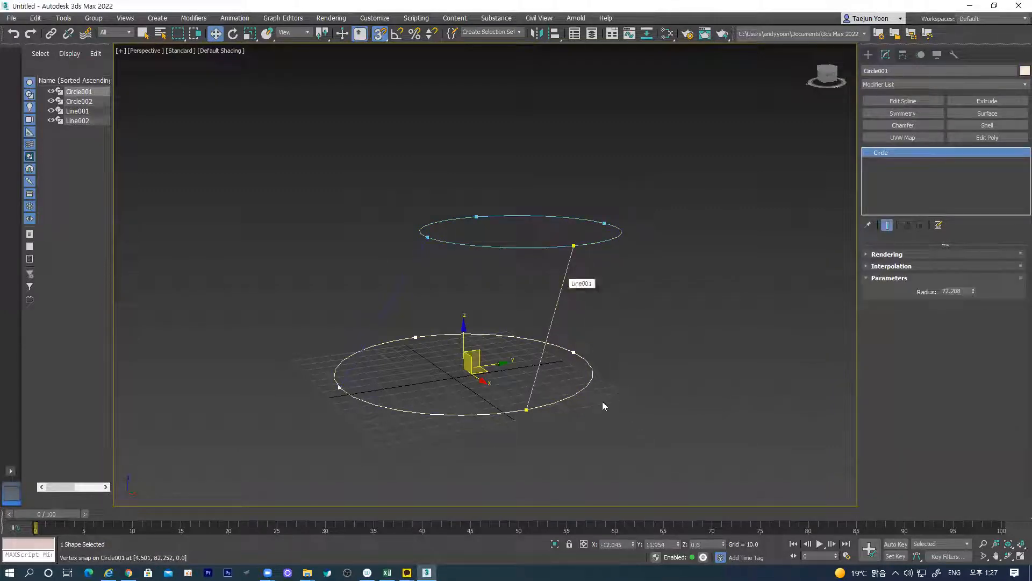
Step: Attach both circles and the second connecting line to the first connecting line, making one spline object
{"action": "left_click", "coordinate": [553, 318]}
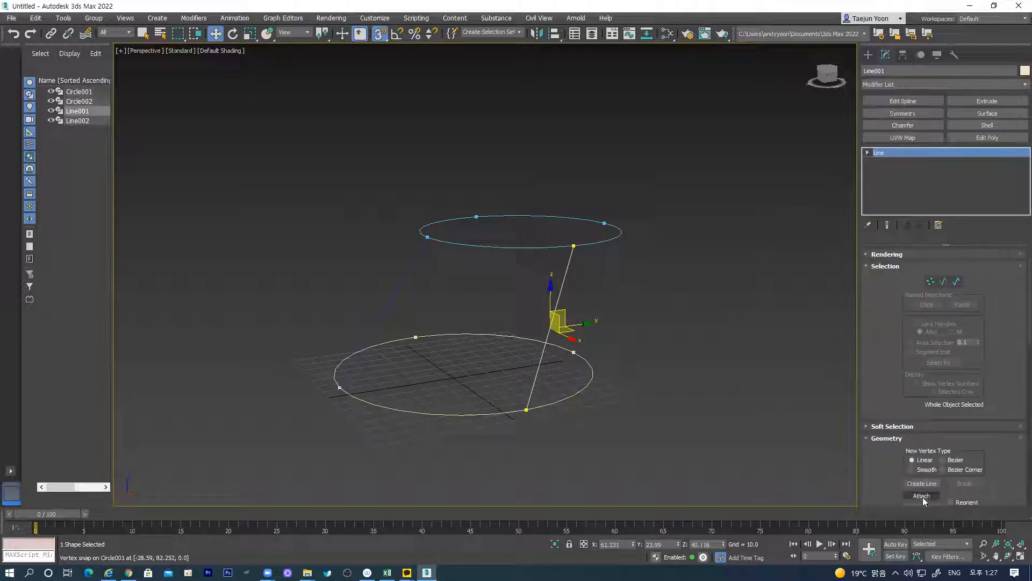
{"action": "left_click", "coordinate": [922, 496]}
{"action": "left_click", "coordinate": [611, 238]}
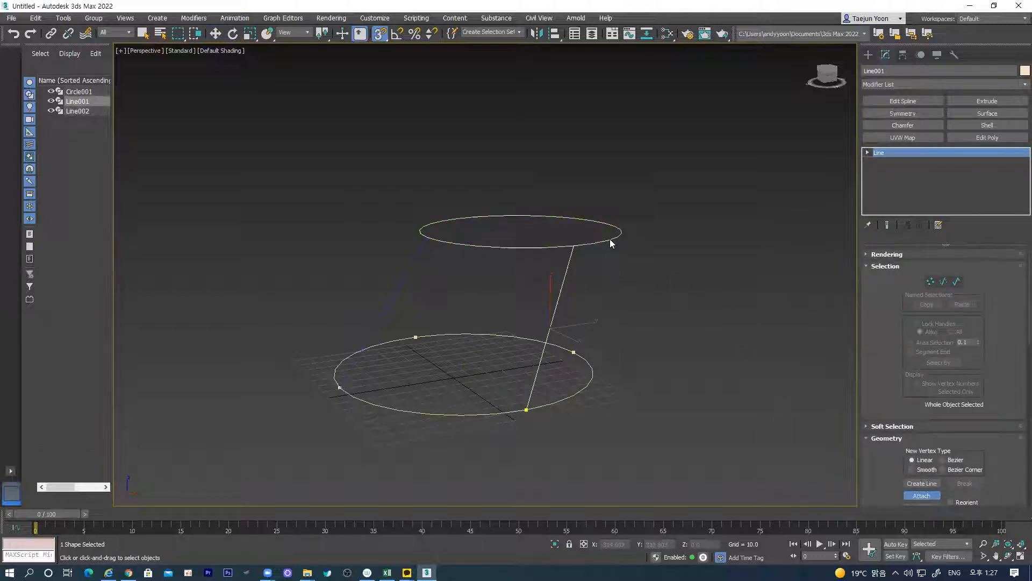
{"action": "left_click", "coordinate": [590, 390]}
{"action": "left_click", "coordinate": [405, 281]}
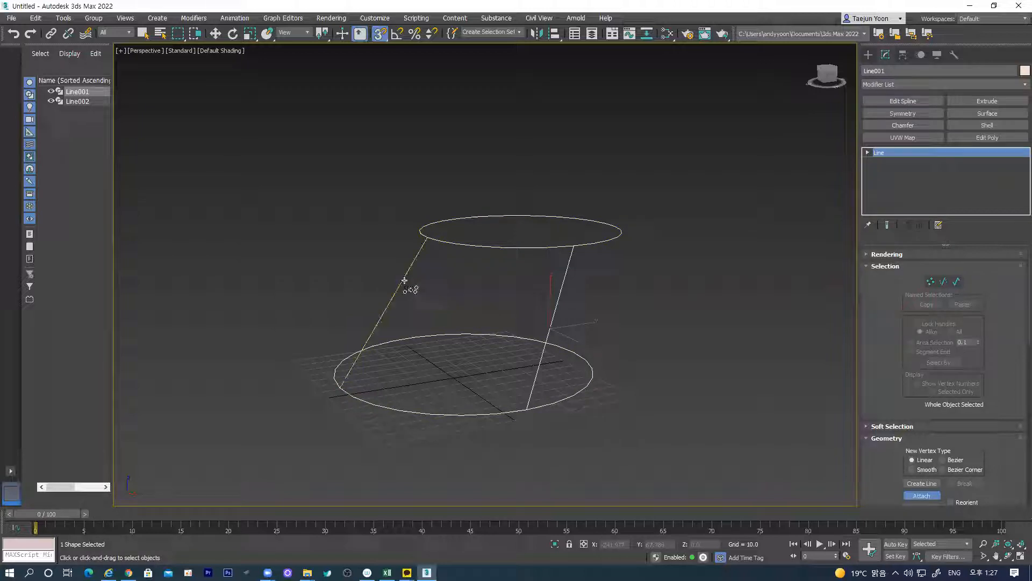
{"action": "left_click", "coordinate": [215, 33]}
{"action": "left_click", "coordinate": [734, 240]}
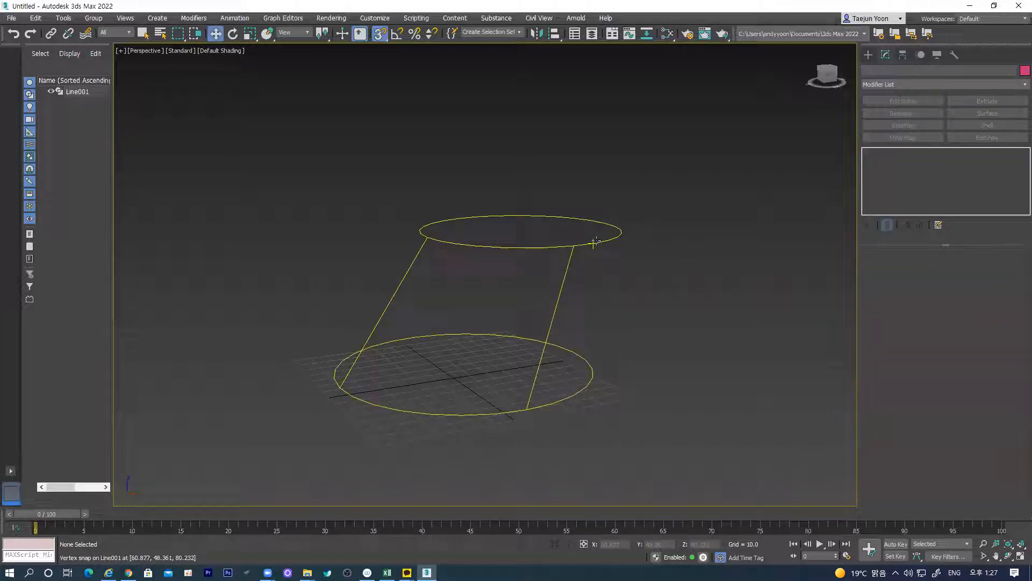
Step: Apply the Surface modifier to the combined spline object and inspect the patches from several sides
{"action": "left_click", "coordinate": [595, 242]}
{"action": "left_click", "coordinate": [997, 115]}
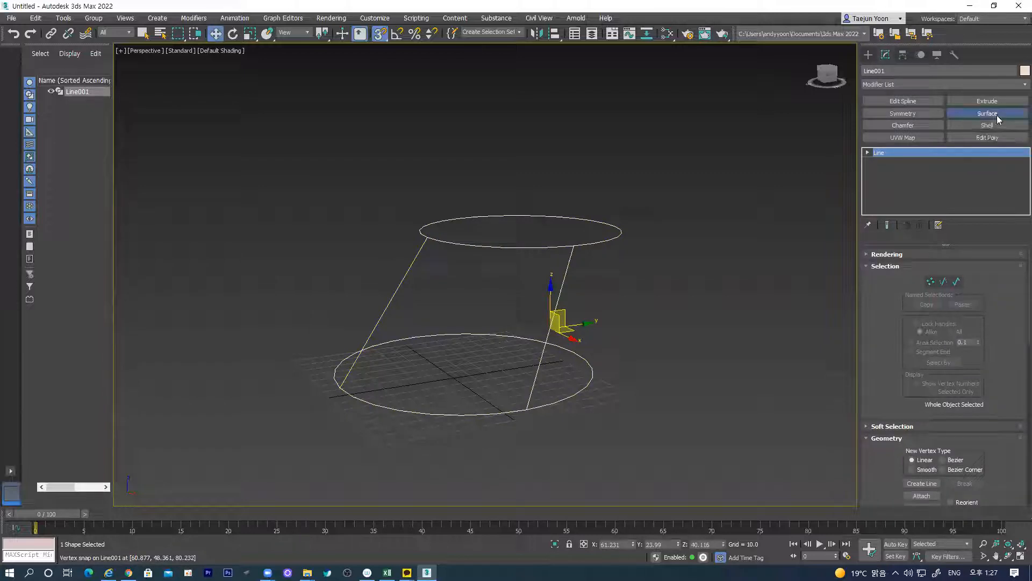
{"action": "middle_click_drag", "start_coordinate": [596, 329], "coordinate": [511, 348], "text": "alt"}
{"action": "scroll", "coordinate": [511, 347], "scroll_direction": "up", "scroll_amount": 3}
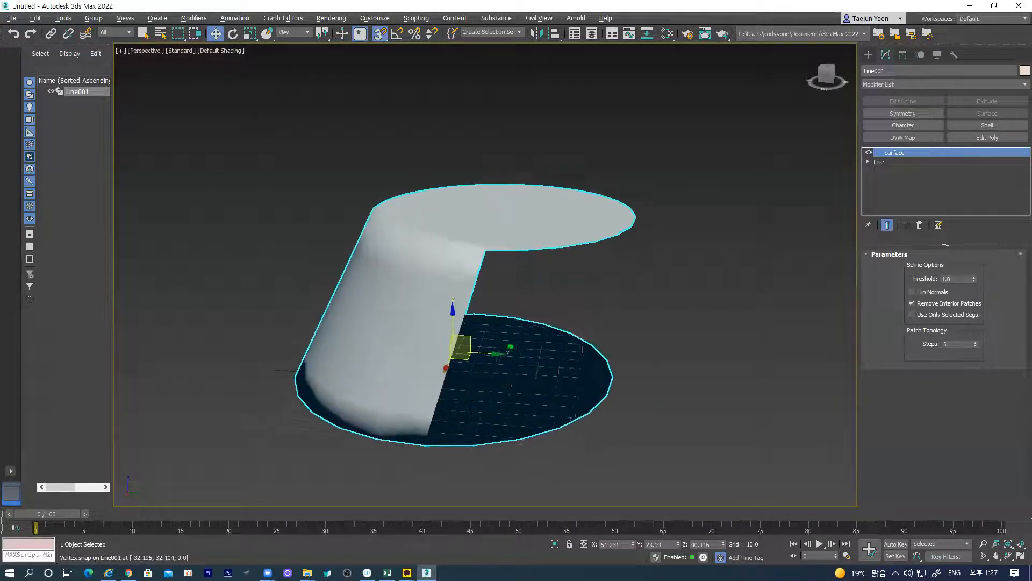
{"action": "middle_click_drag", "start_coordinate": [695, 354], "coordinate": [583, 338], "text": "alt"}
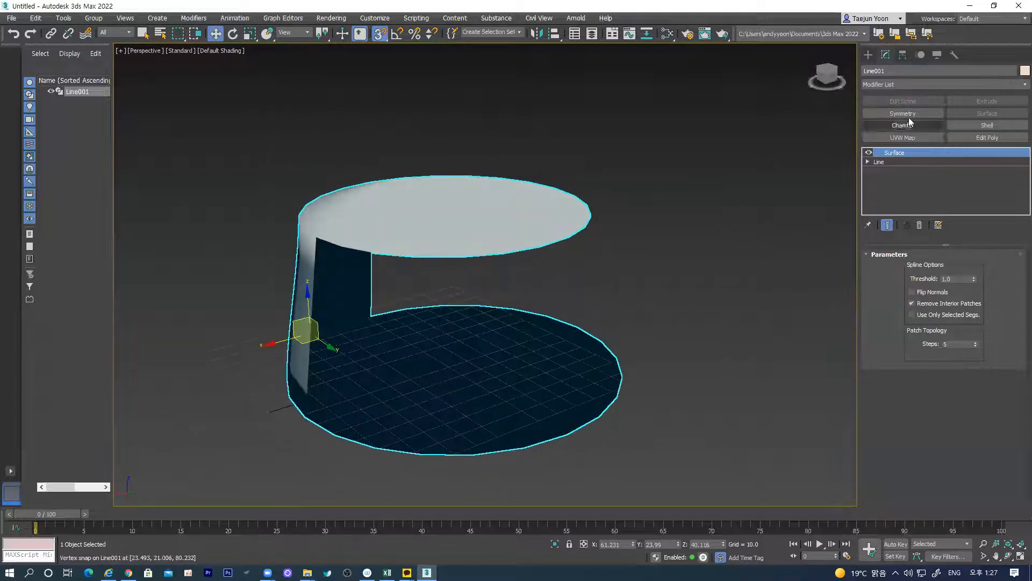
{"action": "left_click", "coordinate": [867, 54]}
{"action": "left_click", "coordinate": [902, 139]}
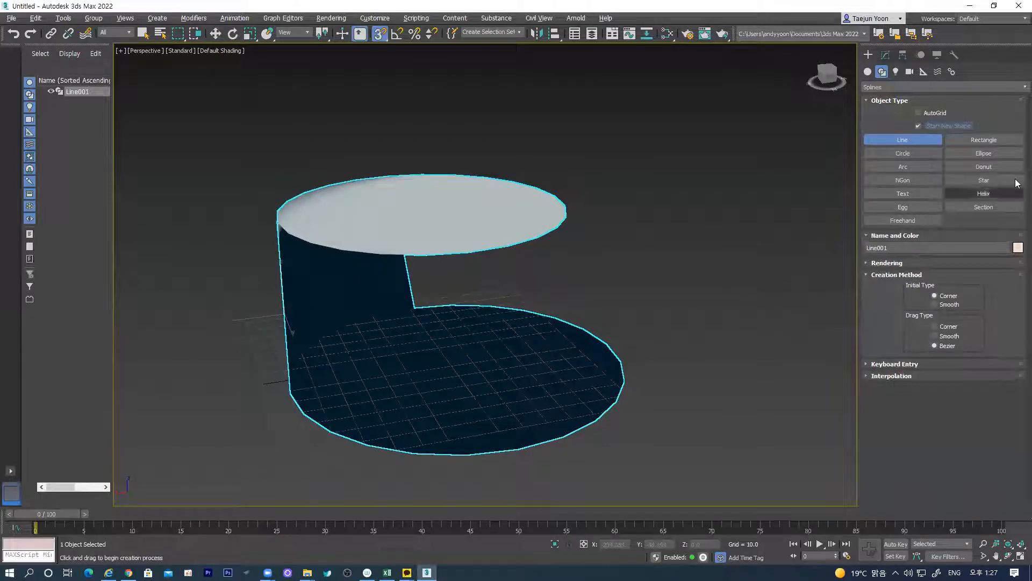
{"action": "left_click", "coordinate": [216, 34]}
{"action": "left_click", "coordinate": [527, 232]}
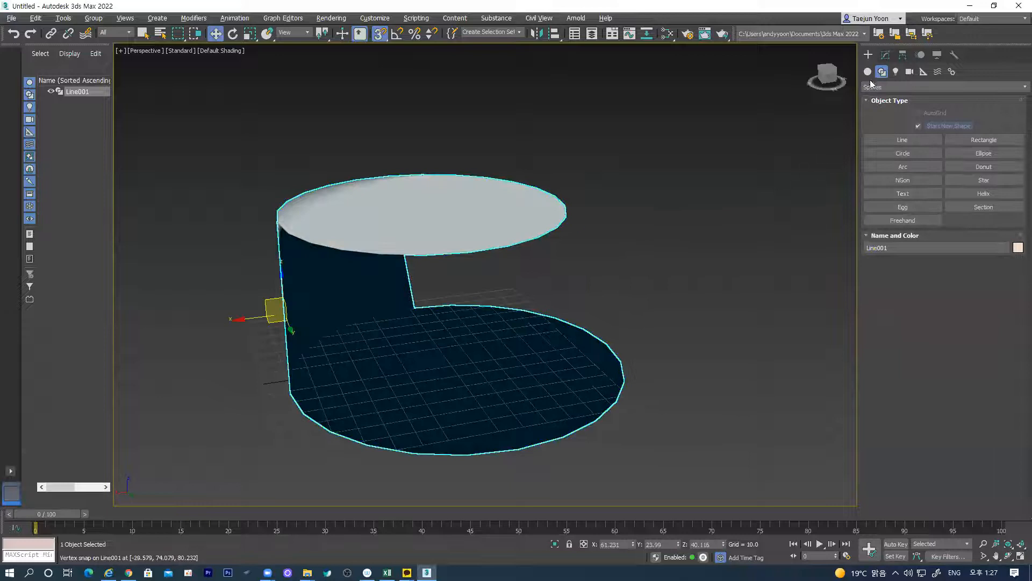
{"action": "left_click", "coordinate": [938, 55]}
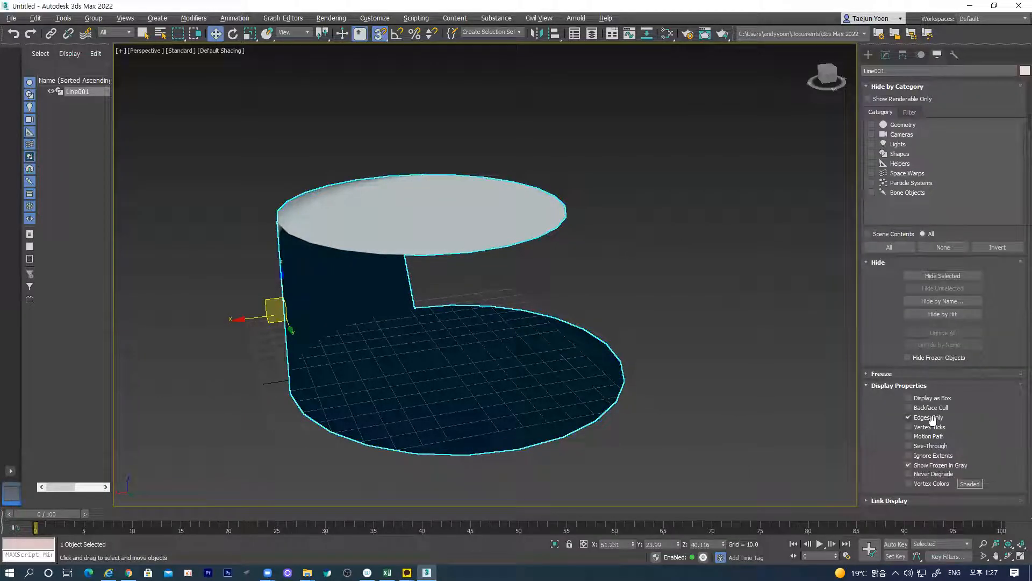
{"action": "middle_click_drag", "start_coordinate": [606, 327], "coordinate": [653, 344], "text": "alt"}
Step: Turn off the Surface modifier in the stack to expose the underlying spline cage
{"action": "left_click", "coordinate": [886, 55]}
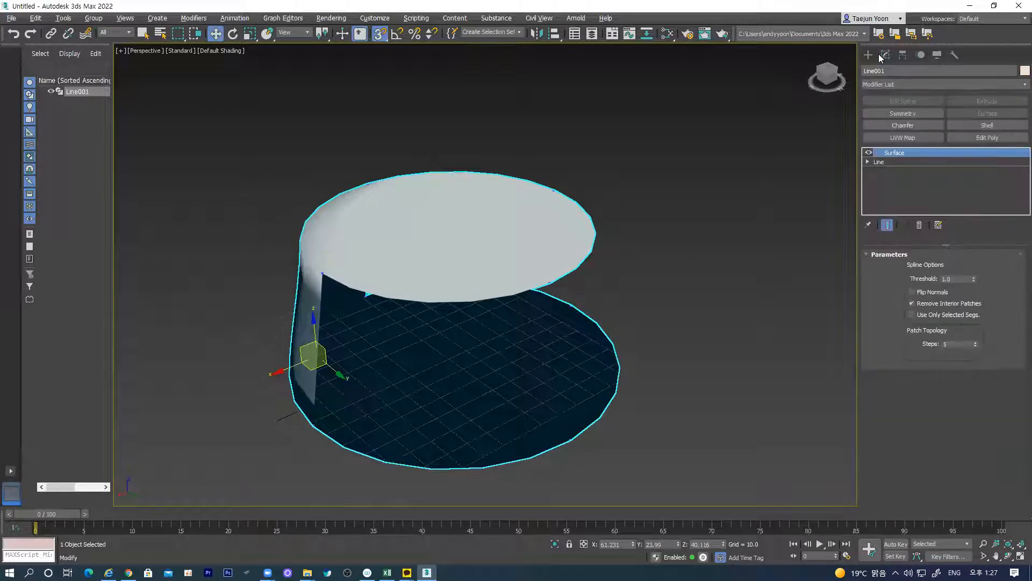
{"action": "left_click", "coordinate": [868, 154]}
{"action": "mouse_move", "coordinate": [628, 281]}
{"action": "middle_mouse_down", "text": "alt"}
{"action": "mouse_move", "coordinate": [599, 284]}
{"action": "mouse_move", "coordinate": [618, 256]}
{"action": "mouse_move", "coordinate": [618, 276]}
{"action": "middle_mouse_up", "text": "alt"}
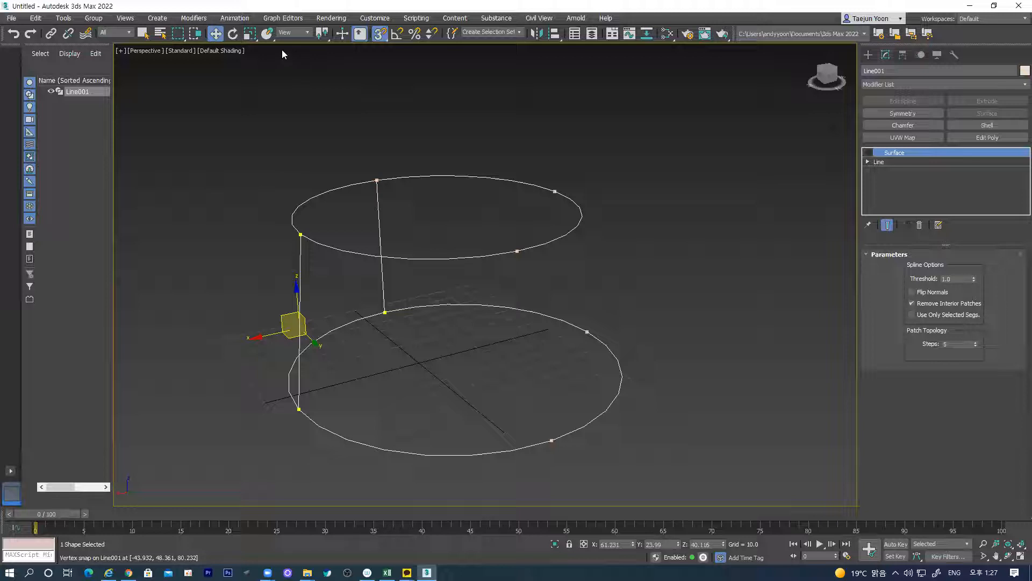
Step: Draw two more straight lines joining the remaining unconnected vertices of the upper circle to the matching vertices of the lower circle
{"action": "left_click", "coordinate": [868, 54]}
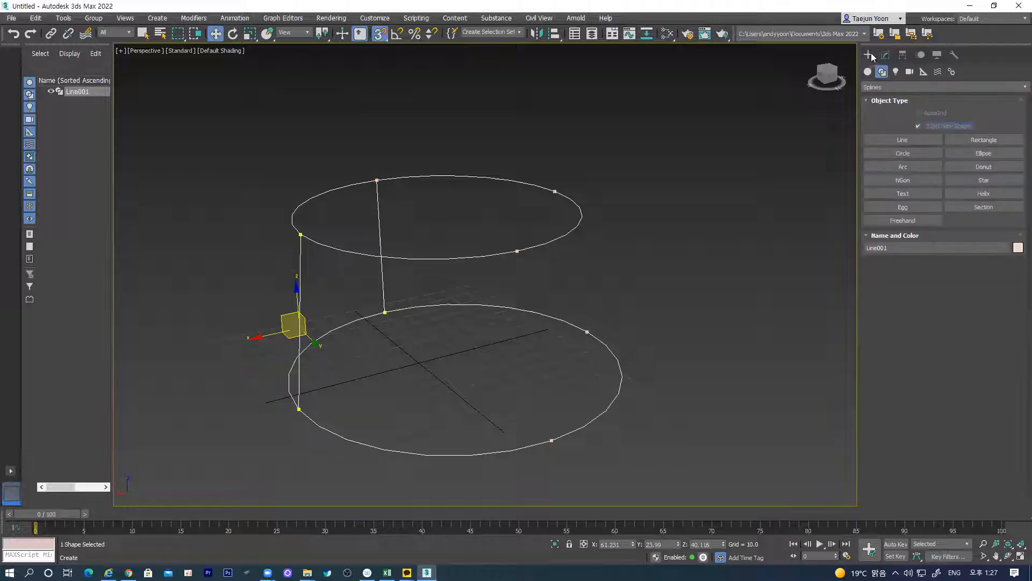
{"action": "left_click", "coordinate": [902, 139]}
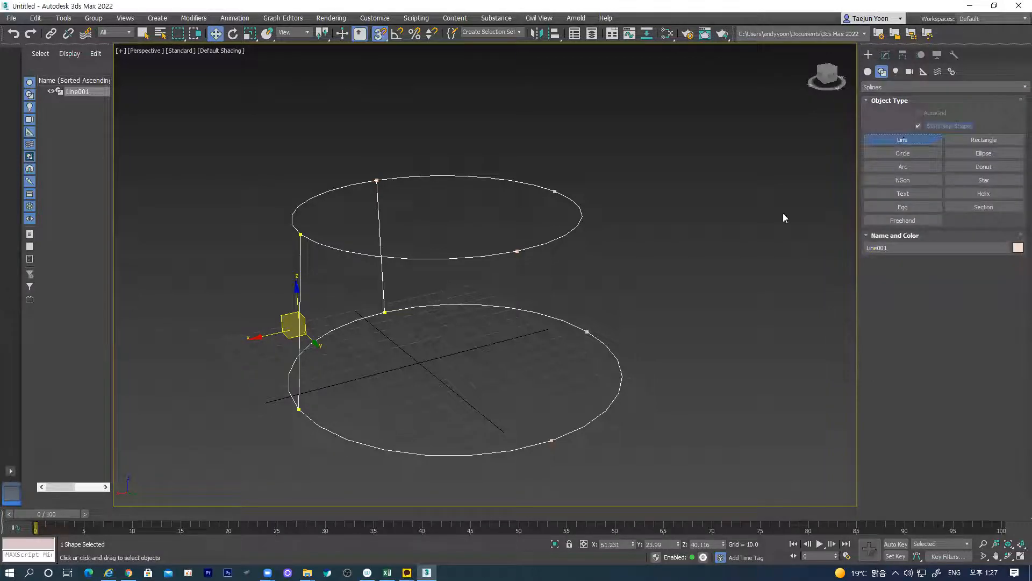
{"action": "left_click", "coordinate": [517, 251]}
{"action": "left_click", "coordinate": [547, 432]}
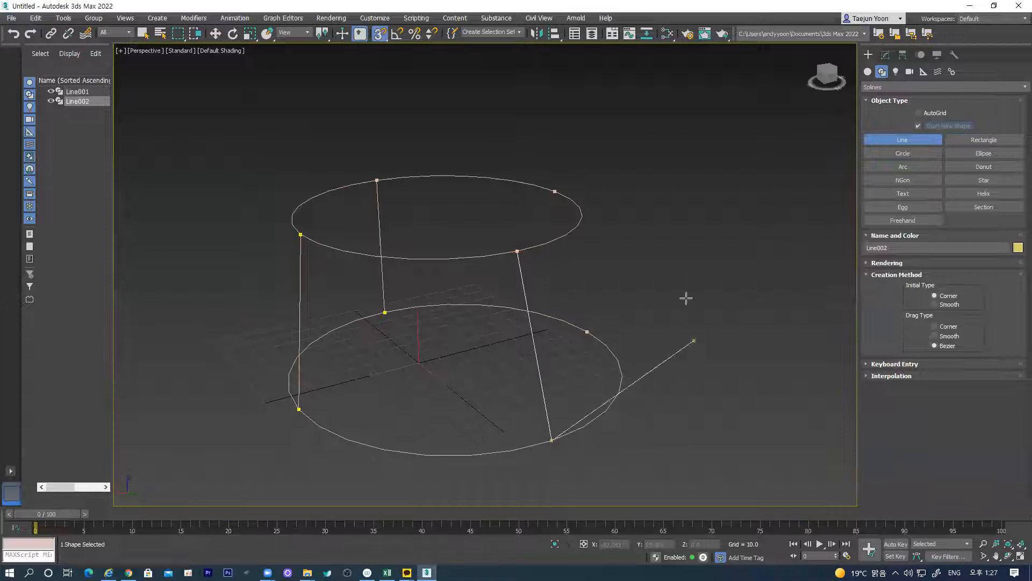
{"action": "right_click", "coordinate": [647, 255]}
{"action": "middle_click_drag", "start_coordinate": [626, 307], "coordinate": [473, 301], "text": "alt"}
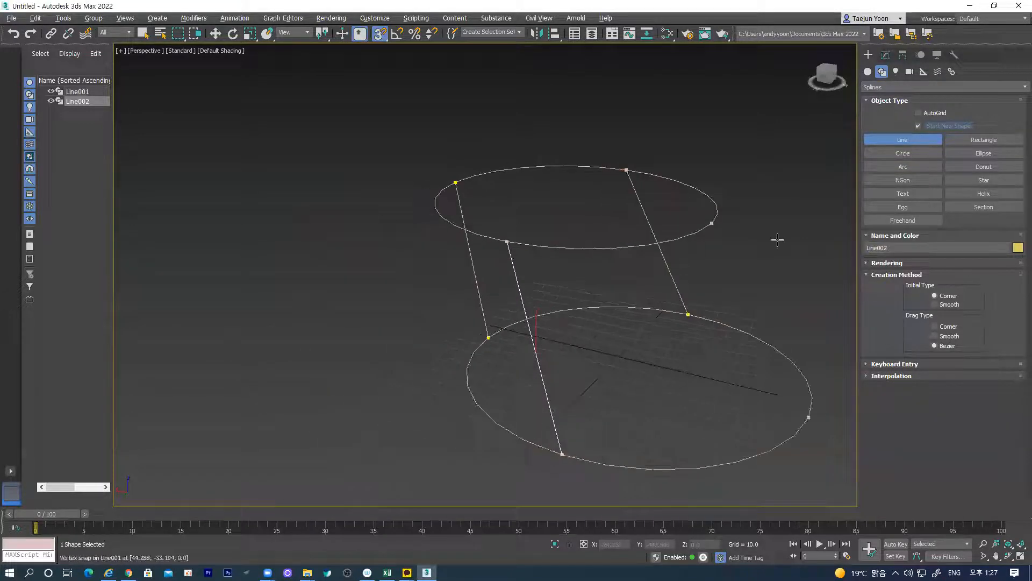
{"action": "left_click", "coordinate": [712, 223]}
{"action": "left_click", "coordinate": [808, 417]}
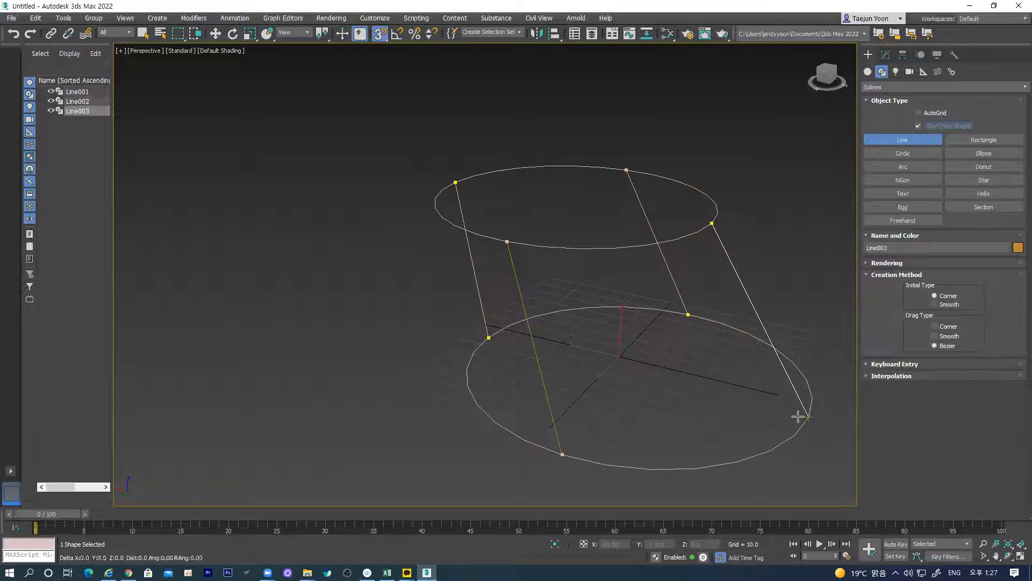
{"action": "right_click", "coordinate": [625, 436]}
{"action": "middle_click_drag", "start_coordinate": [625, 436], "coordinate": [551, 364], "text": "alt"}
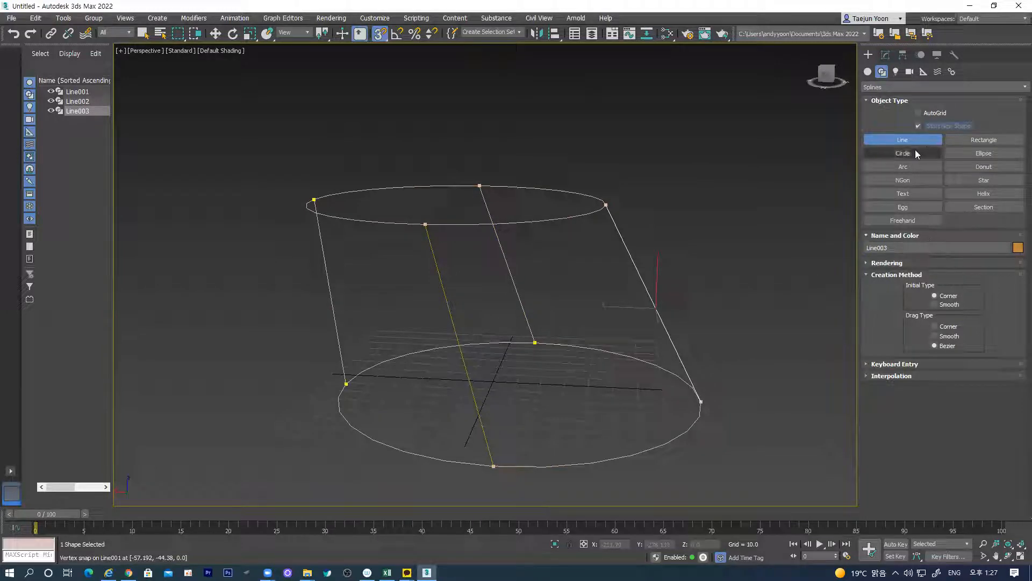
{"action": "left_click", "coordinate": [759, 262]}
{"action": "right_click", "coordinate": [702, 186]}
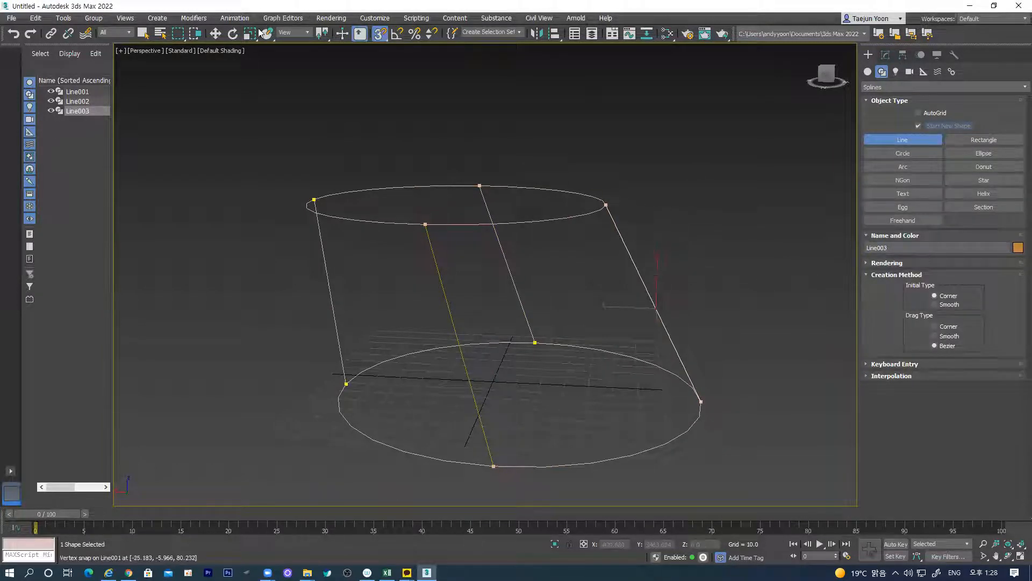
{"action": "left_click", "coordinate": [215, 34]}
Step: Attach the two new connecting lines to the base Line level of the main spline cage
{"action": "left_click", "coordinate": [585, 214]}
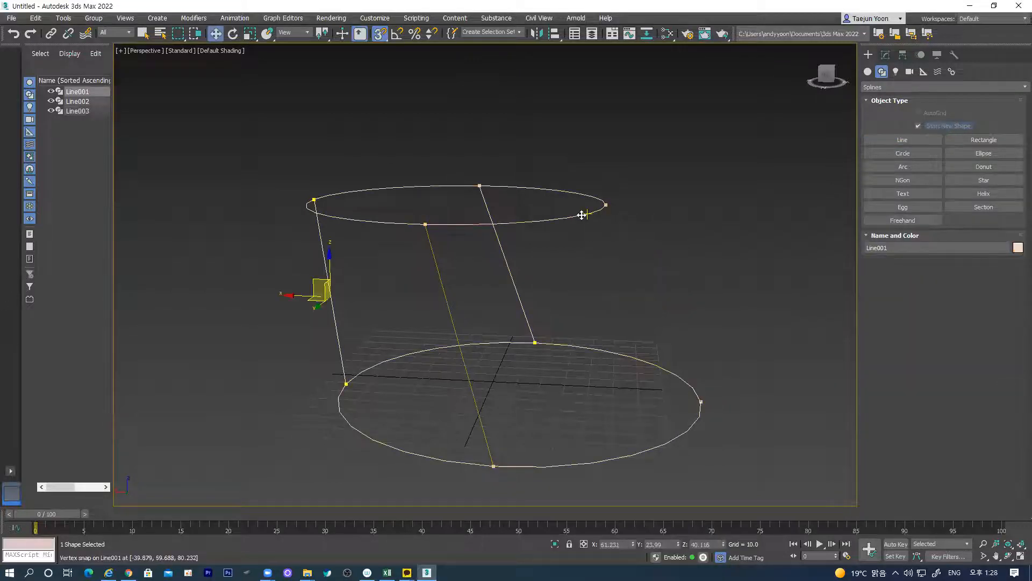
{"action": "left_click", "coordinate": [884, 54]}
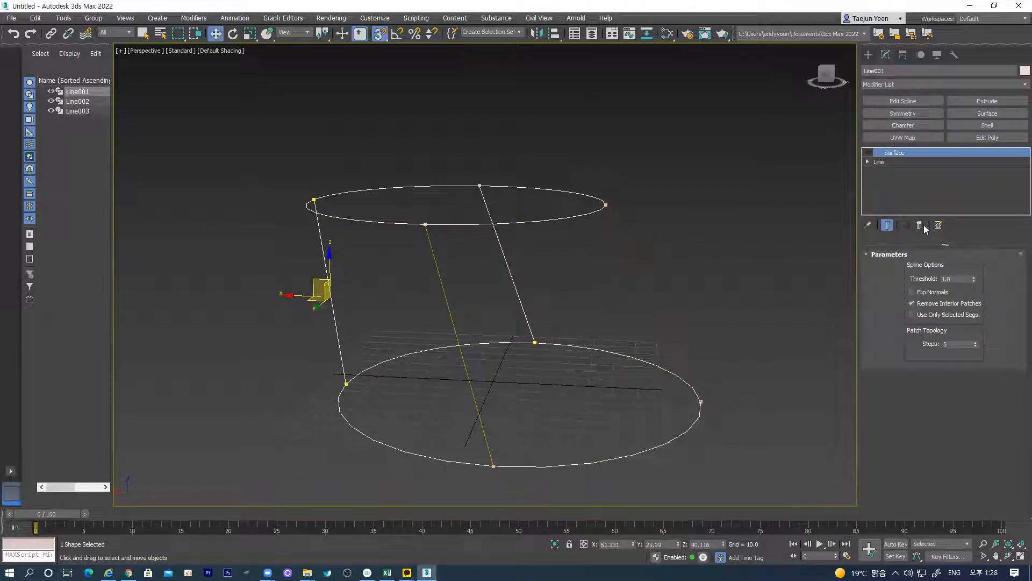
{"action": "left_click", "coordinate": [877, 162]}
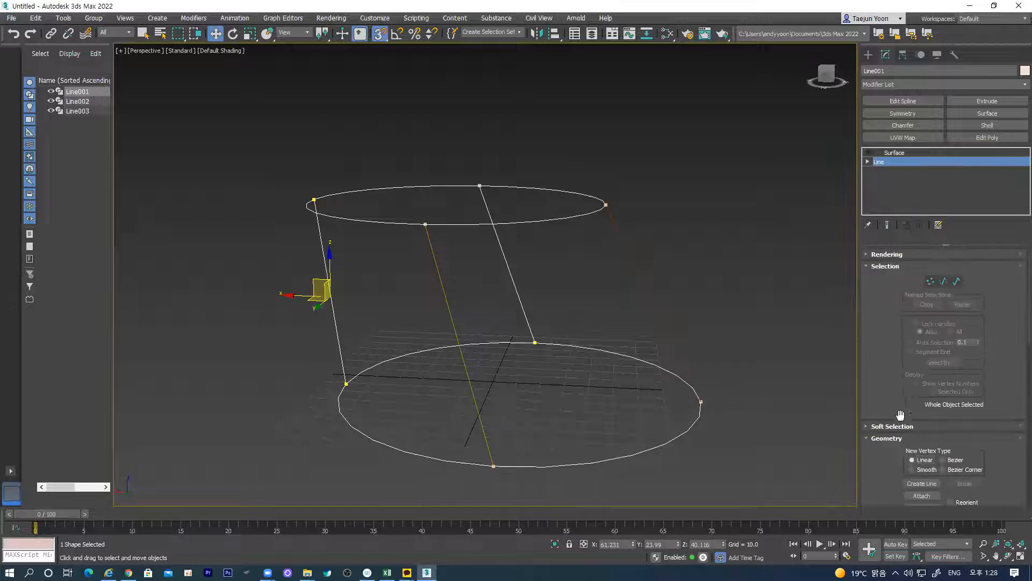
{"action": "scroll", "coordinate": [900, 414], "scroll_direction": "down", "scroll_amount": 3}
{"action": "left_click", "coordinate": [922, 400]}
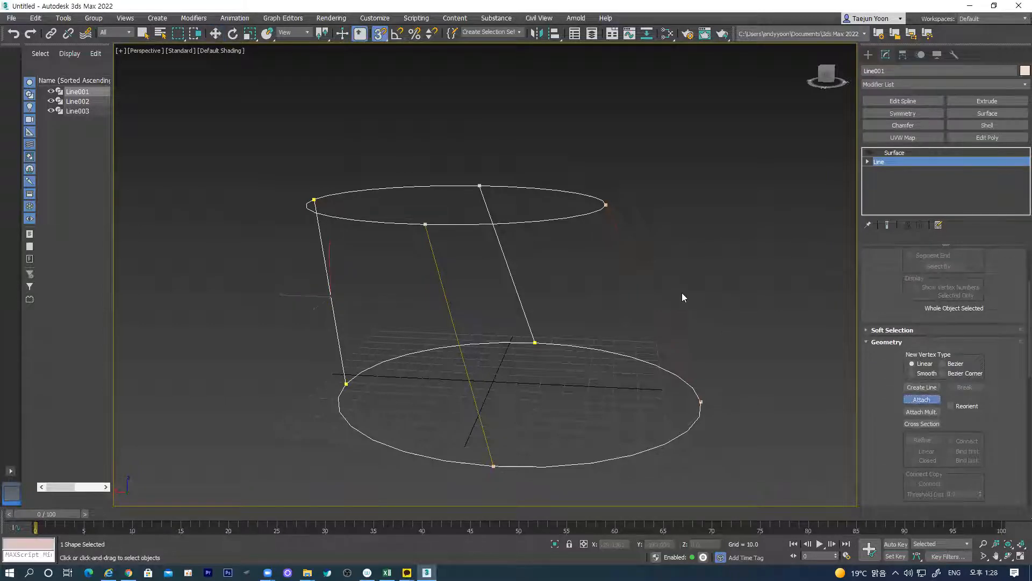
{"action": "left_click", "coordinate": [650, 296]}
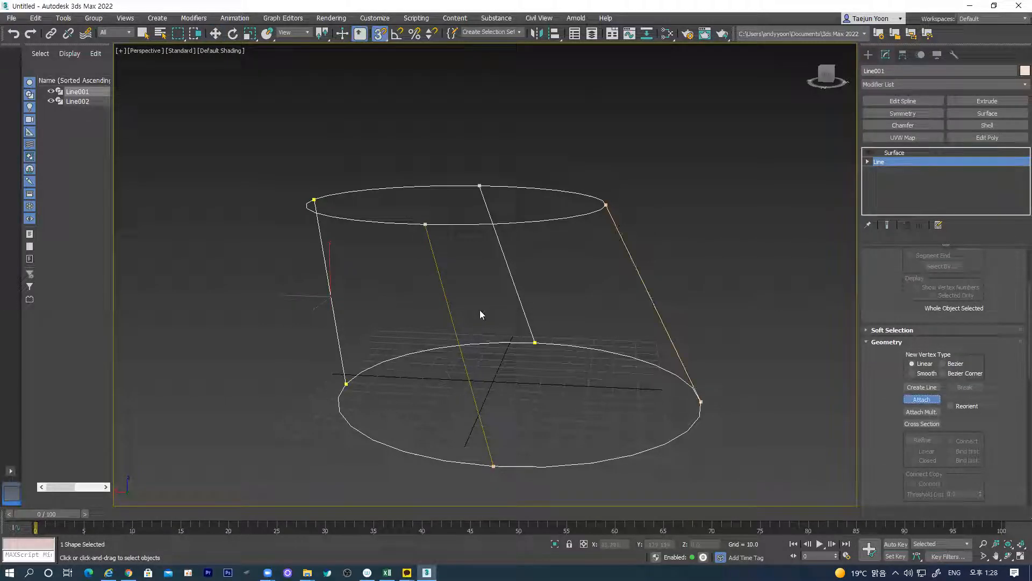
{"action": "left_click", "coordinate": [451, 319]}
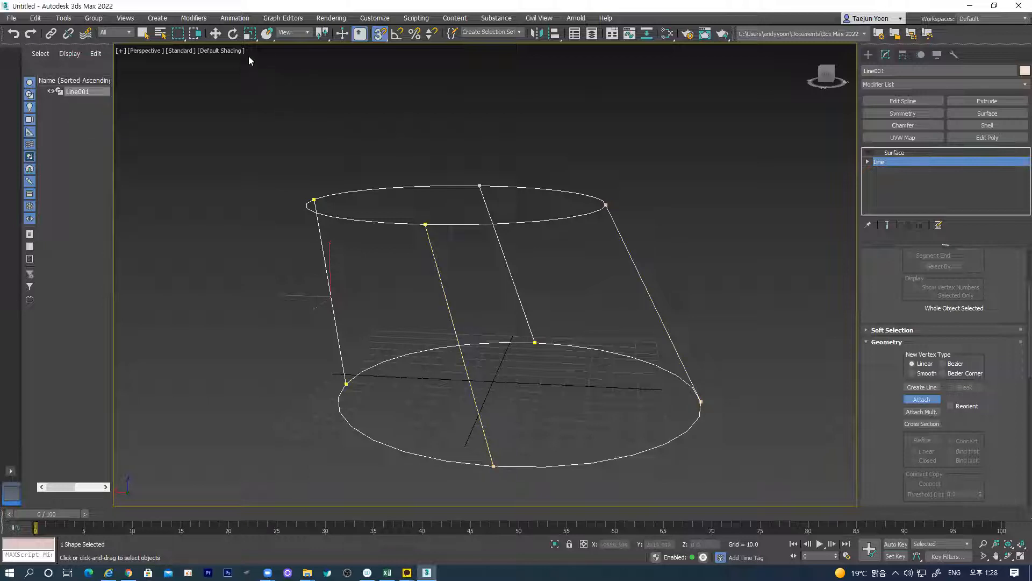
{"action": "left_click", "coordinate": [215, 33]}
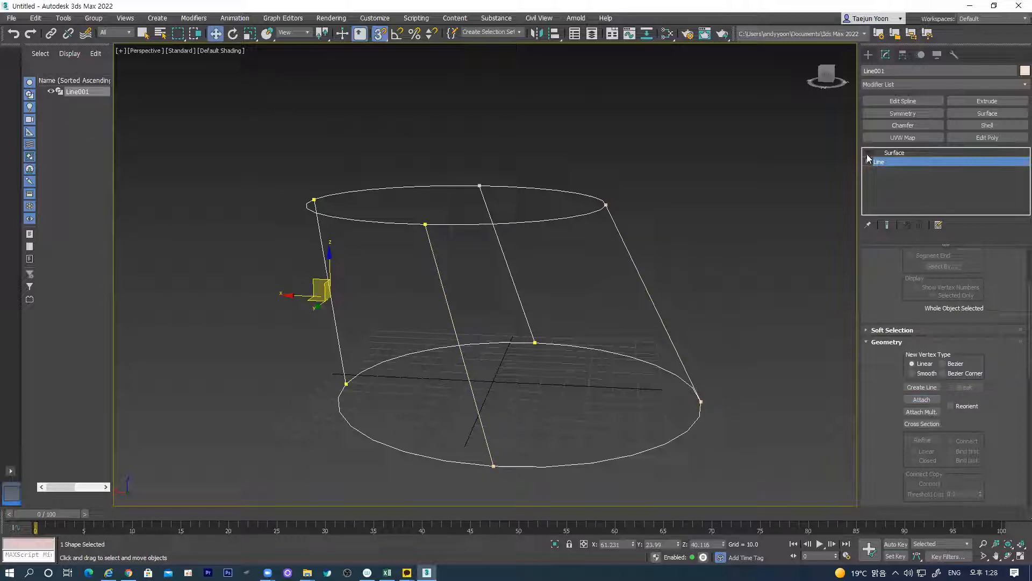
Step: Turn the Surface modifier back on for the completed cage and enable Flip Normals
{"action": "left_click", "coordinate": [900, 152]}
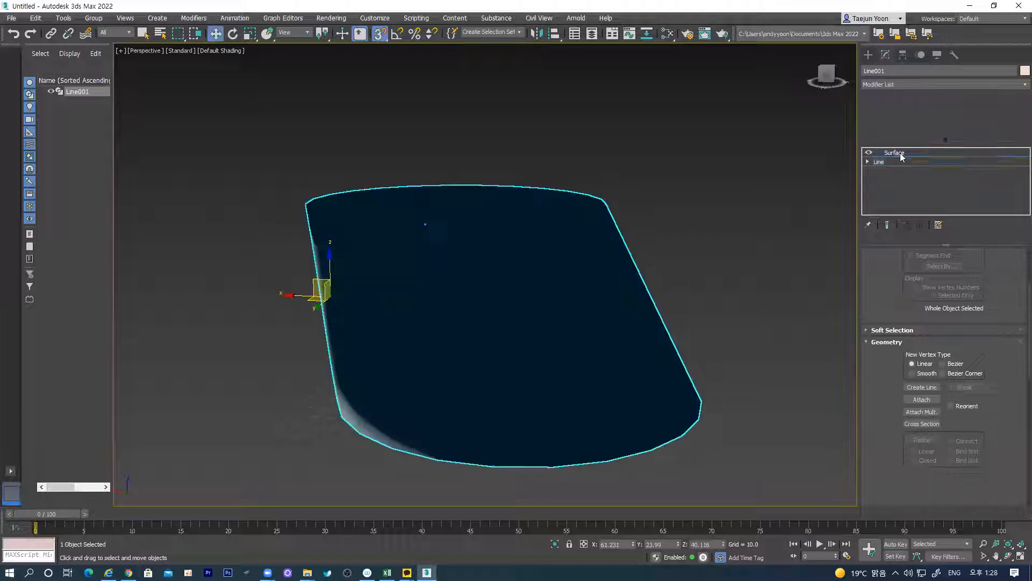
{"action": "middle_click_drag", "start_coordinate": [681, 317], "coordinate": [454, 322], "text": "alt"}
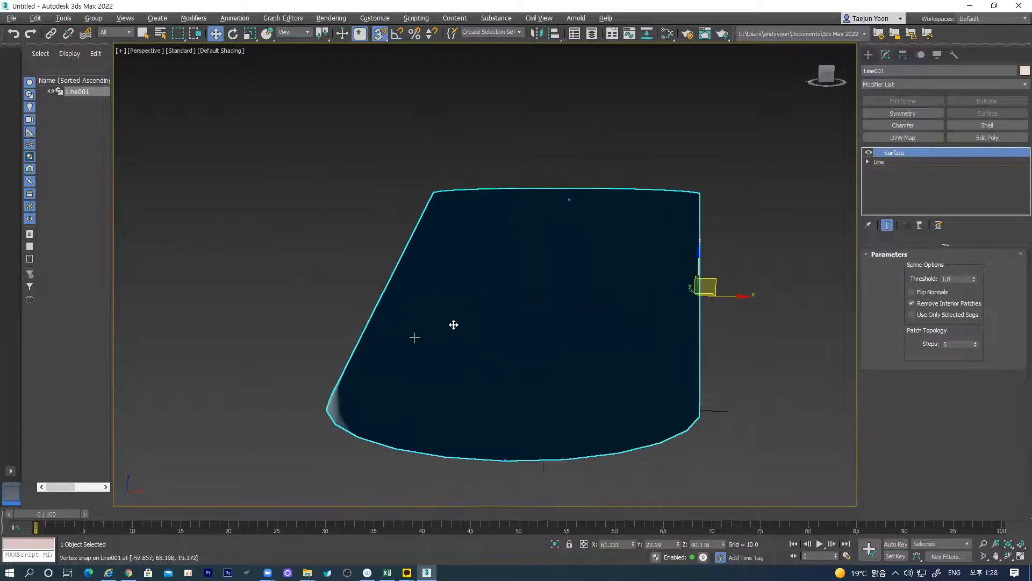
{"action": "left_click", "coordinate": [933, 296]}
{"action": "middle_click_drag", "start_coordinate": [409, 376], "coordinate": [560, 344], "text": "alt"}
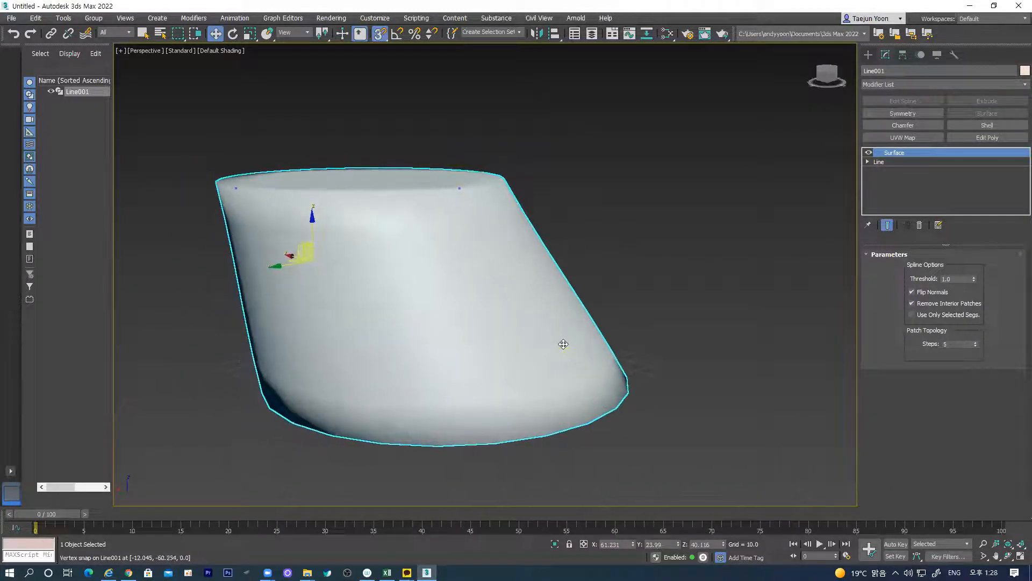
Step: Refine the cage's front slanted connecting line in the Left view by inserting a vertex near its middle
{"action": "middle_click_drag", "start_coordinate": [613, 324], "coordinate": [618, 318], "text": "alt"}
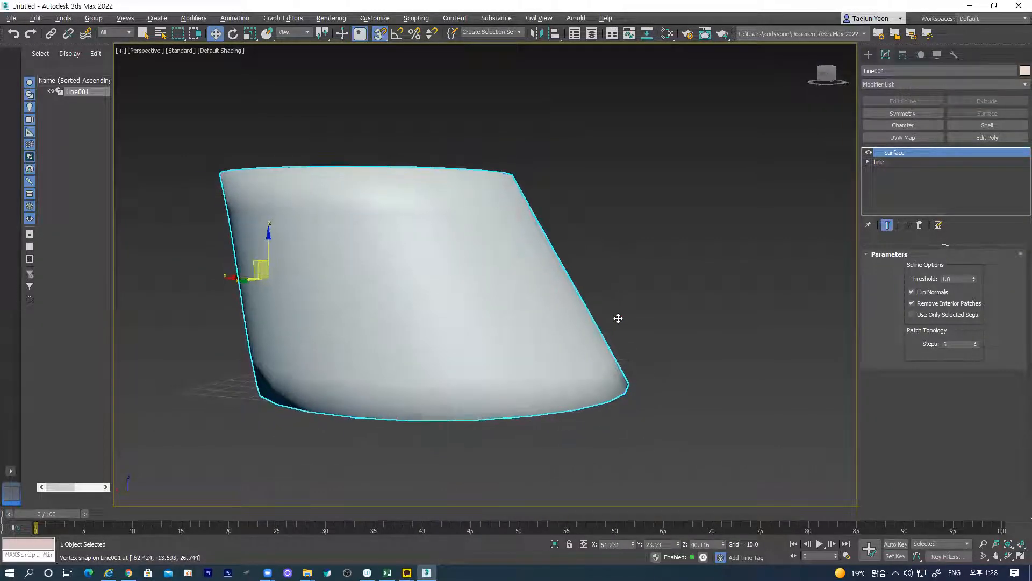
{"action": "key", "text": "l"}
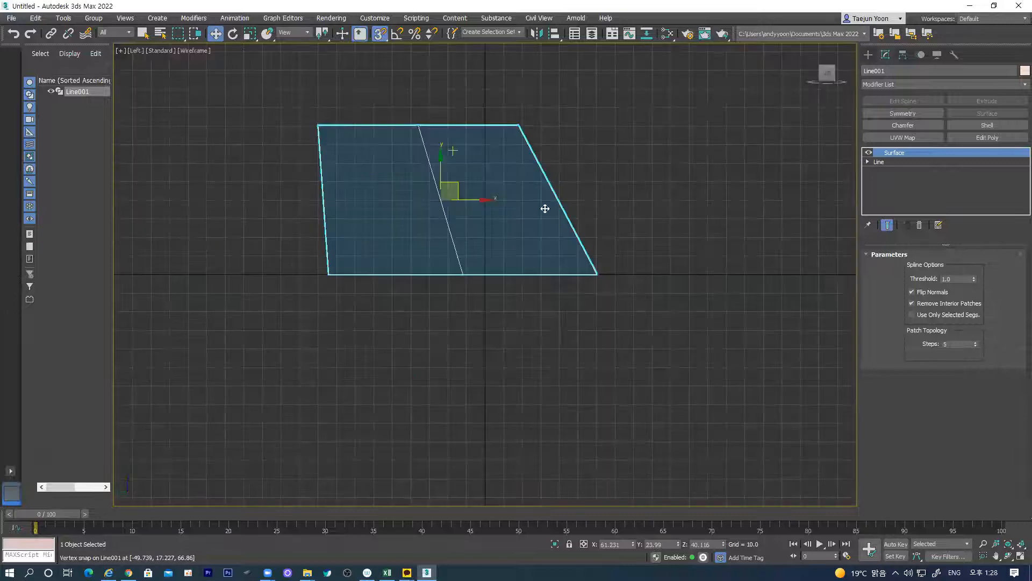
{"action": "scroll", "coordinate": [531, 339], "scroll_direction": "up", "scroll_amount": 4}
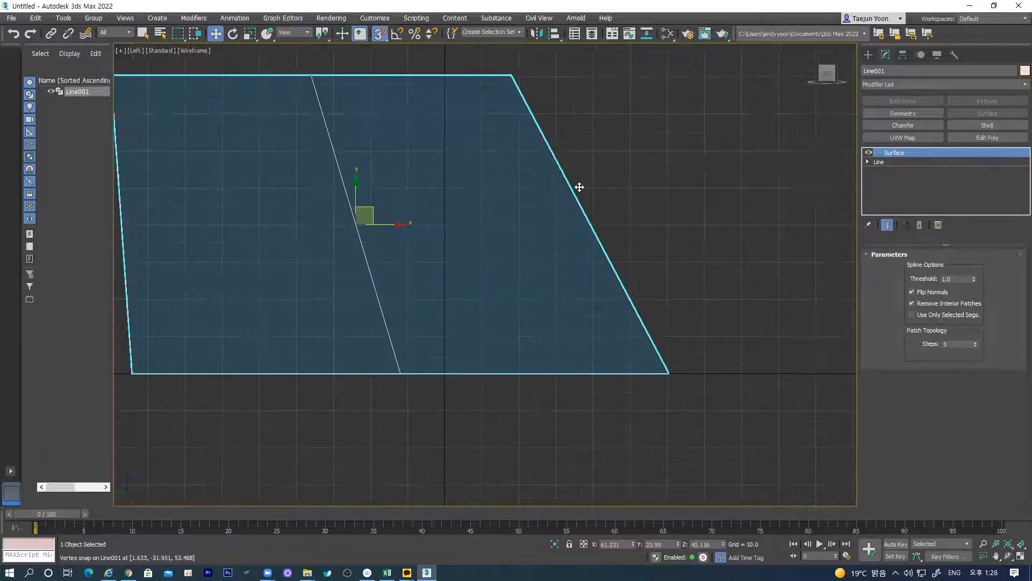
{"action": "left_click", "coordinate": [881, 164]}
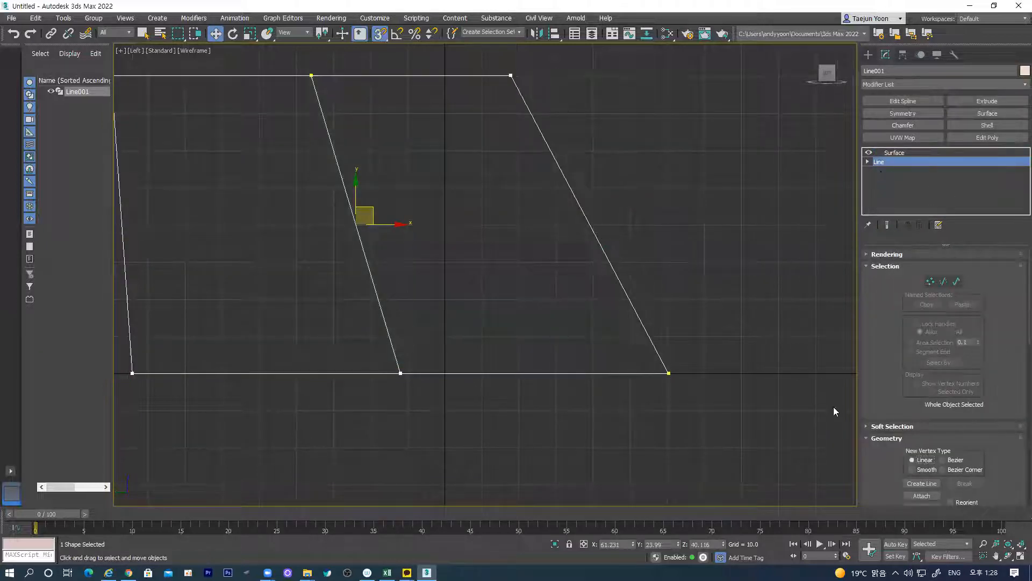
{"action": "left_click_drag", "start_coordinate": [876, 463], "coordinate": [892, 508]}
{"action": "left_click", "coordinate": [930, 282]}
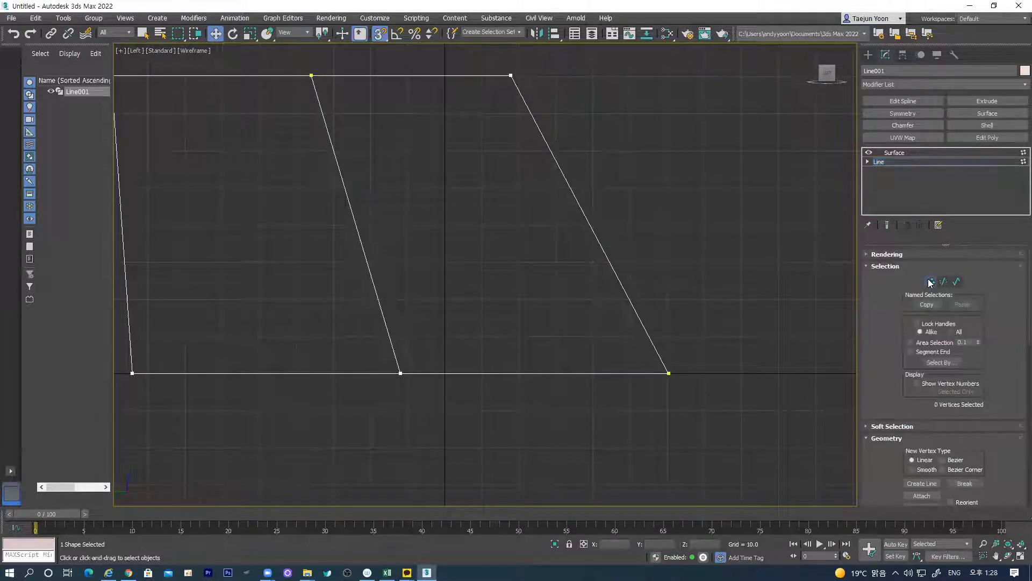
{"action": "left_click_drag", "start_coordinate": [896, 477], "coordinate": [914, 301]}
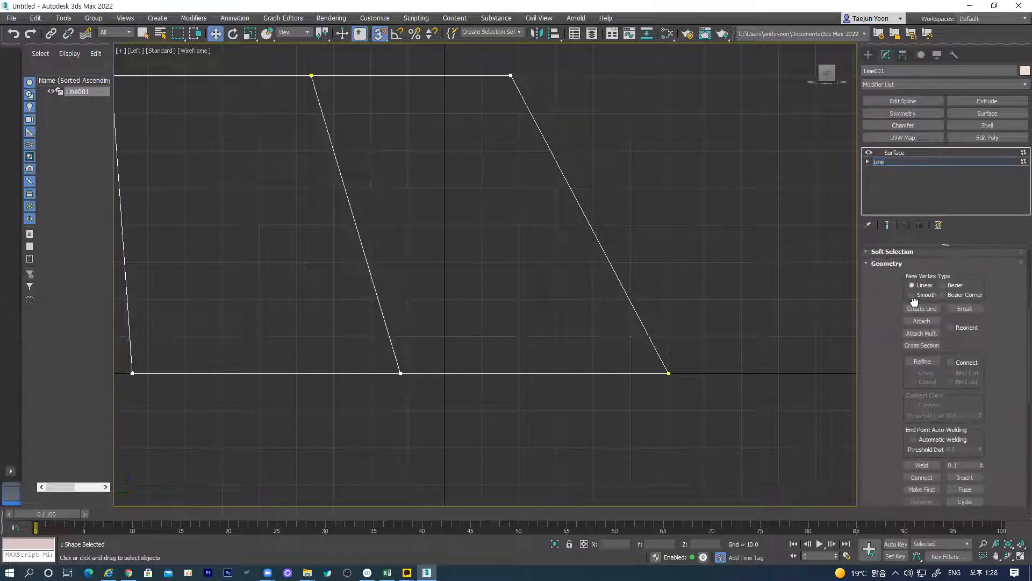
{"action": "left_click", "coordinate": [922, 362]}
{"action": "left_click", "coordinate": [593, 227]}
{"action": "key", "text": "w"}
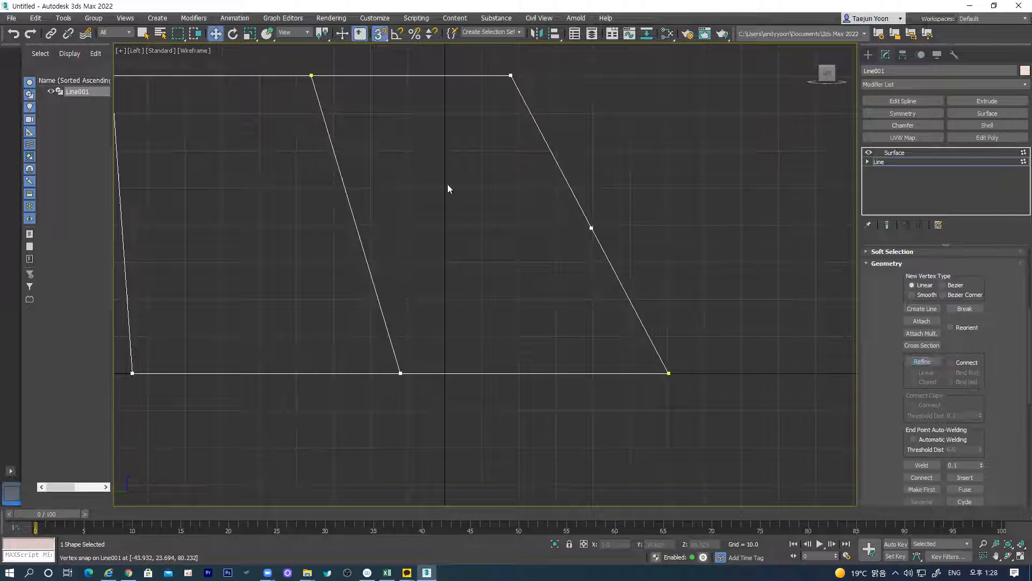
Step: Turn snapping off, move the inserted vertex outward from the cage, and check the shape at the Surface modifier level
{"action": "left_click", "coordinate": [591, 228]}
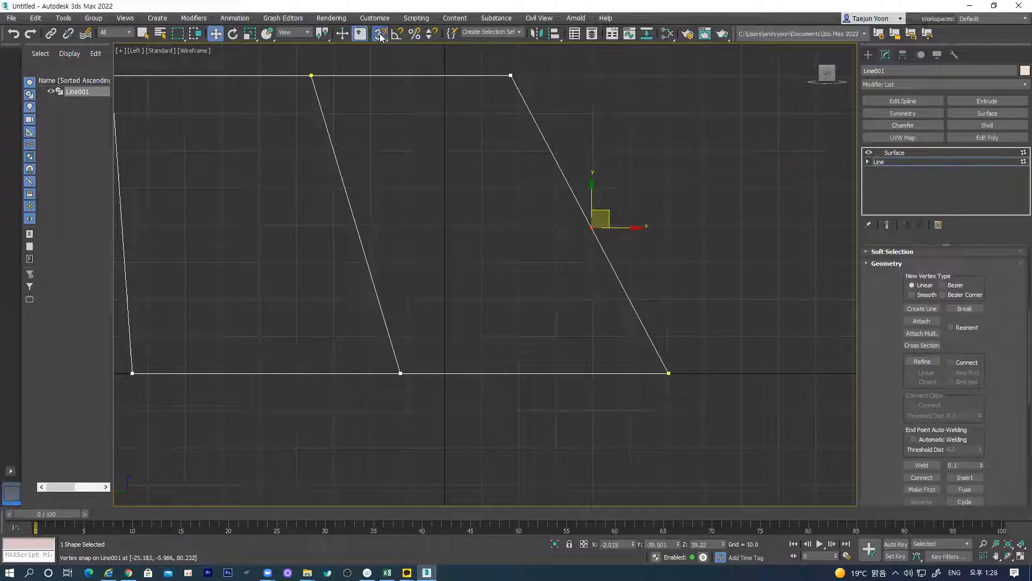
{"action": "left_click_drag", "start_coordinate": [603, 207], "coordinate": [707, 208]}
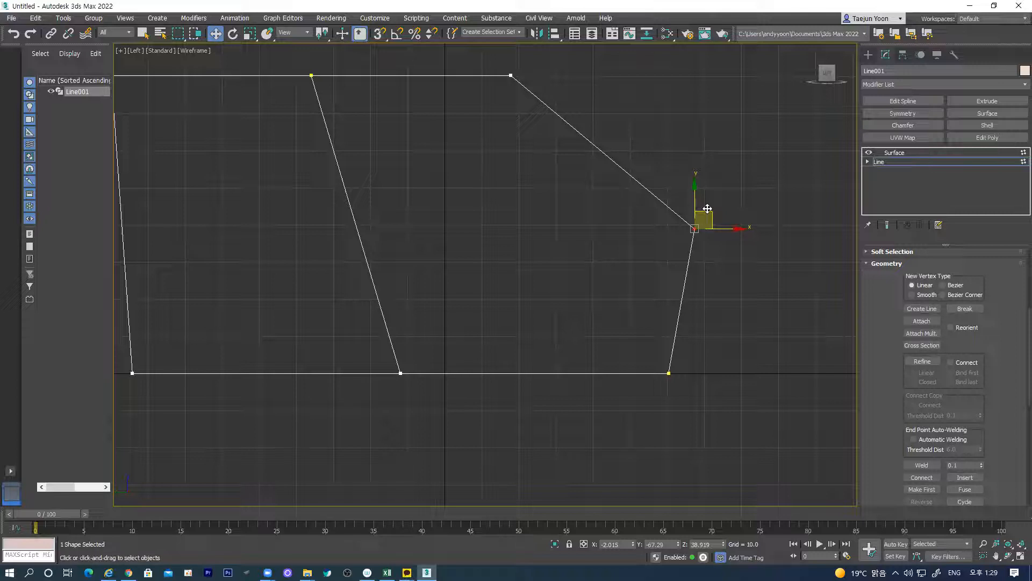
{"action": "left_click", "coordinate": [886, 155]}
{"action": "middle_click_drag", "start_coordinate": [638, 255], "coordinate": [610, 289], "text": "alt"}
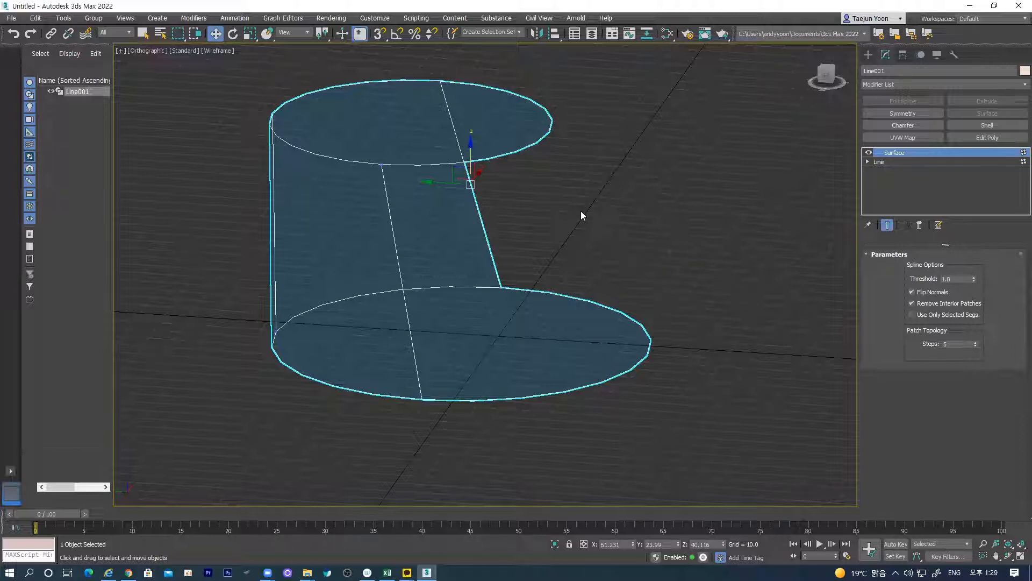
{"action": "mouse_move", "coordinate": [672, 282]}
{"action": "middle_mouse_down", "text": "alt"}
{"action": "mouse_move", "coordinate": [595, 292]}
{"action": "mouse_move", "coordinate": [618, 312]}
{"action": "mouse_move", "coordinate": [617, 301]}
{"action": "mouse_move", "coordinate": [657, 295]}
{"action": "mouse_move", "coordinate": [644, 295]}
{"action": "mouse_move", "coordinate": [650, 305]}
{"action": "mouse_move", "coordinate": [651, 296]}
{"action": "middle_mouse_up", "text": "alt"}
Step: Convert the upper front vertices to Bezier Corner in the Left view and pull the slanted line's handle far outward to bulge it
{"action": "key", "text": "l"}
{"action": "middle_click_drag", "start_coordinate": [558, 195], "coordinate": [542, 312]}
{"action": "scroll", "coordinate": [542, 312], "scroll_direction": "up", "scroll_amount": 3}
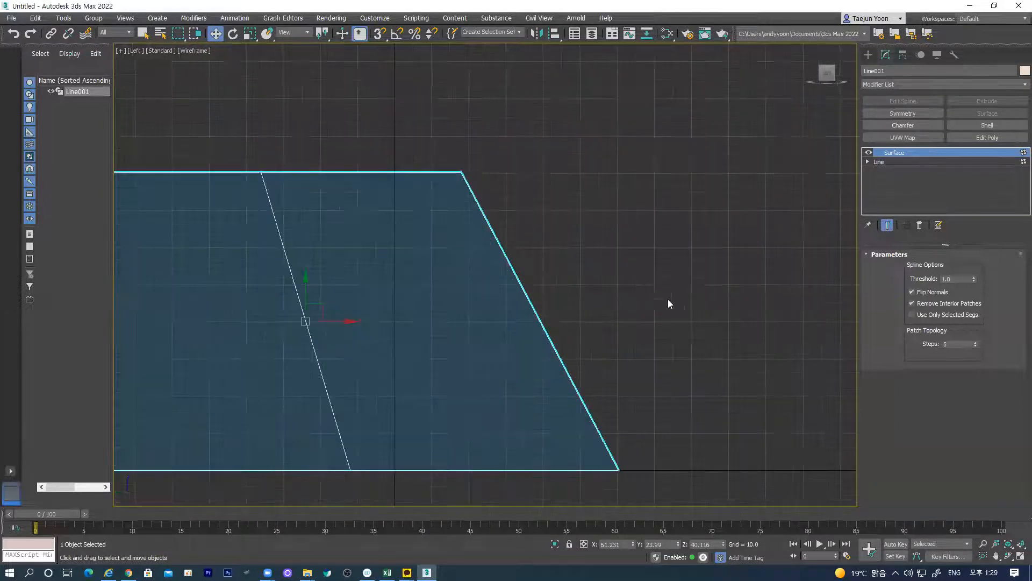
{"action": "middle_click_drag", "start_coordinate": [598, 372], "coordinate": [620, 354]}
{"action": "left_click", "coordinate": [867, 162]}
{"action": "left_click", "coordinate": [894, 171]}
{"action": "left_click_drag", "start_coordinate": [427, 116], "coordinate": [579, 300]}
{"action": "right_click", "coordinate": [482, 155]}
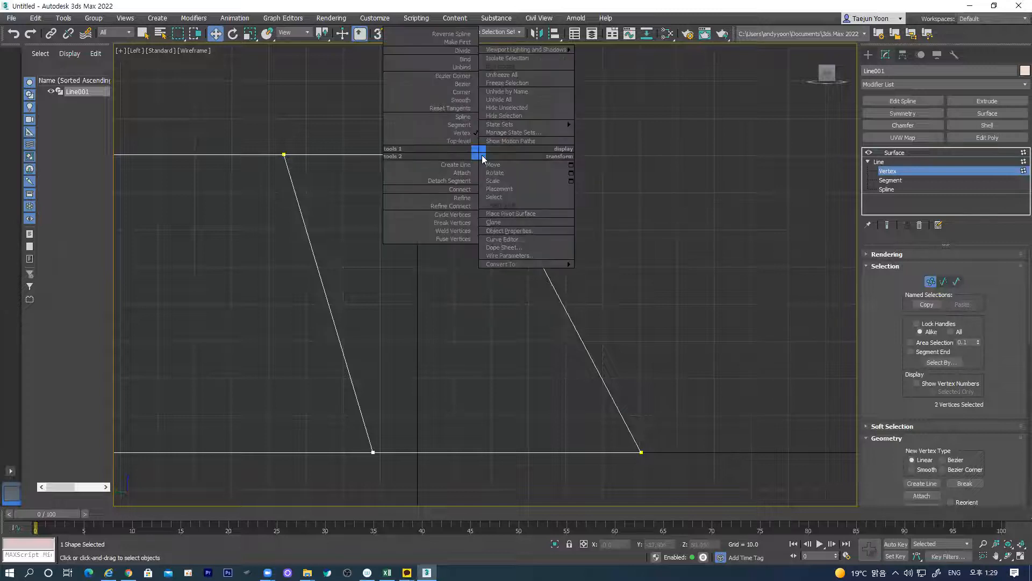
{"action": "left_click", "coordinate": [472, 80]}
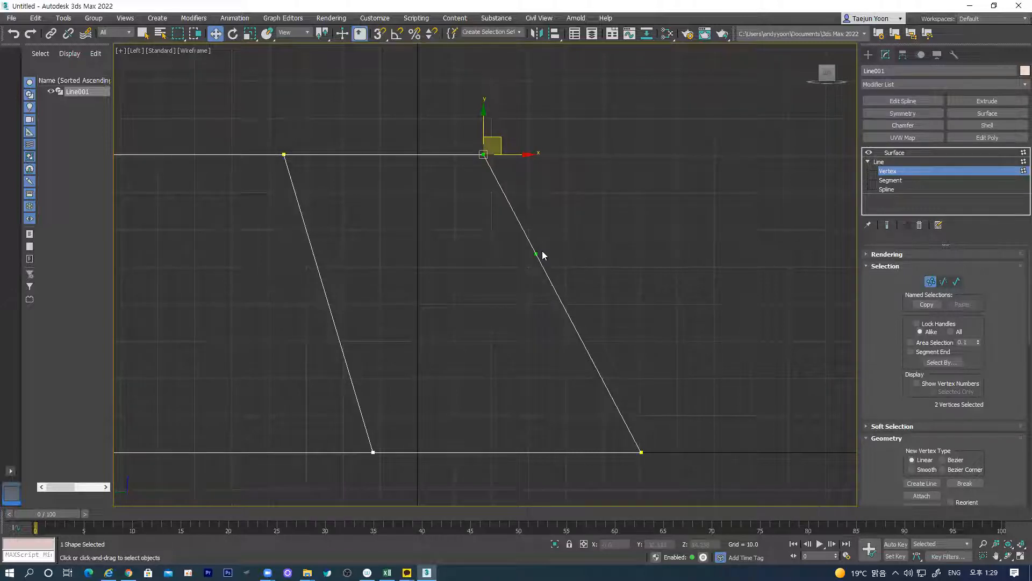
{"action": "left_click_drag", "start_coordinate": [534, 253], "coordinate": [792, 176]}
Step: Convert the lower front vertices to Bezier Corner and pull the handle up and outward to round the curved line
{"action": "left_click", "coordinate": [641, 452]}
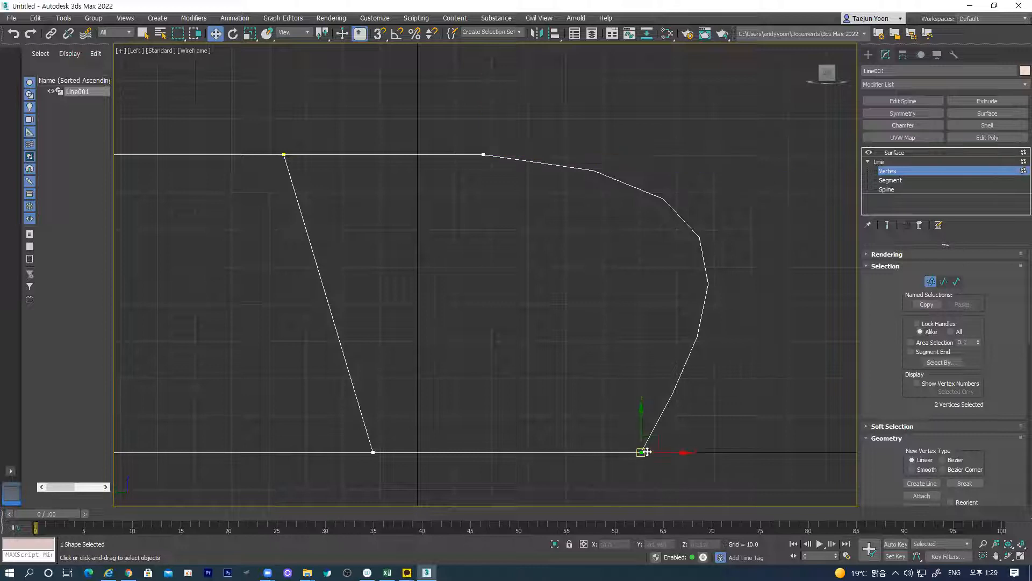
{"action": "right_click", "coordinate": [643, 449]}
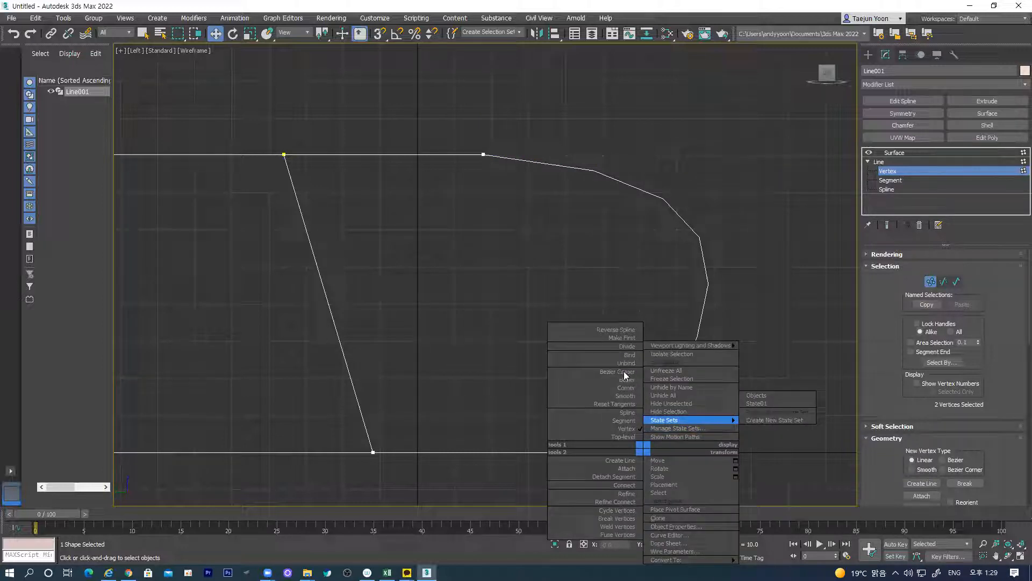
{"action": "left_click", "coordinate": [584, 369]}
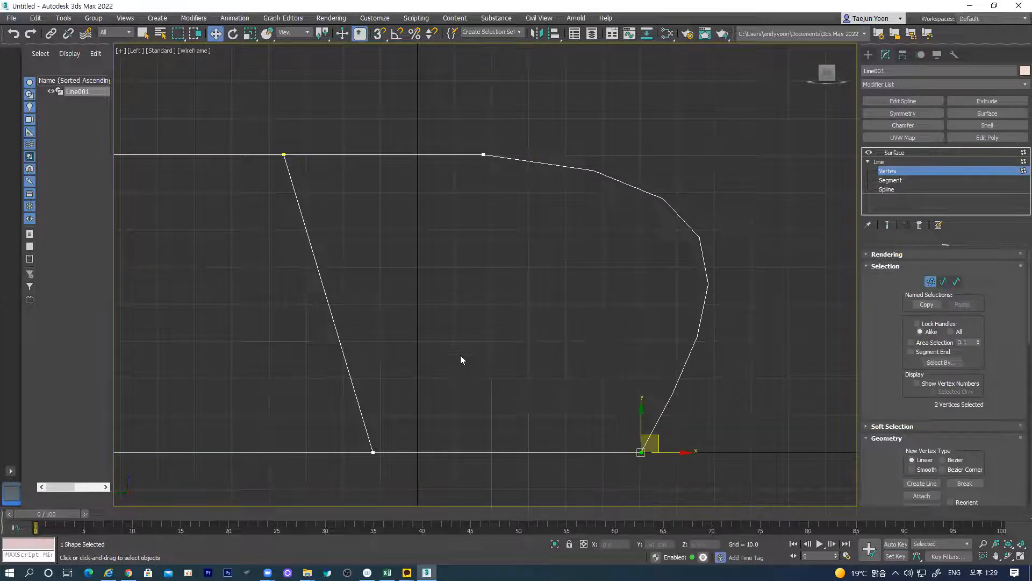
{"action": "right_click", "coordinate": [645, 455]}
{"action": "left_click", "coordinate": [621, 377]}
{"action": "left_click_drag", "start_coordinate": [717, 314], "coordinate": [776, 274]}
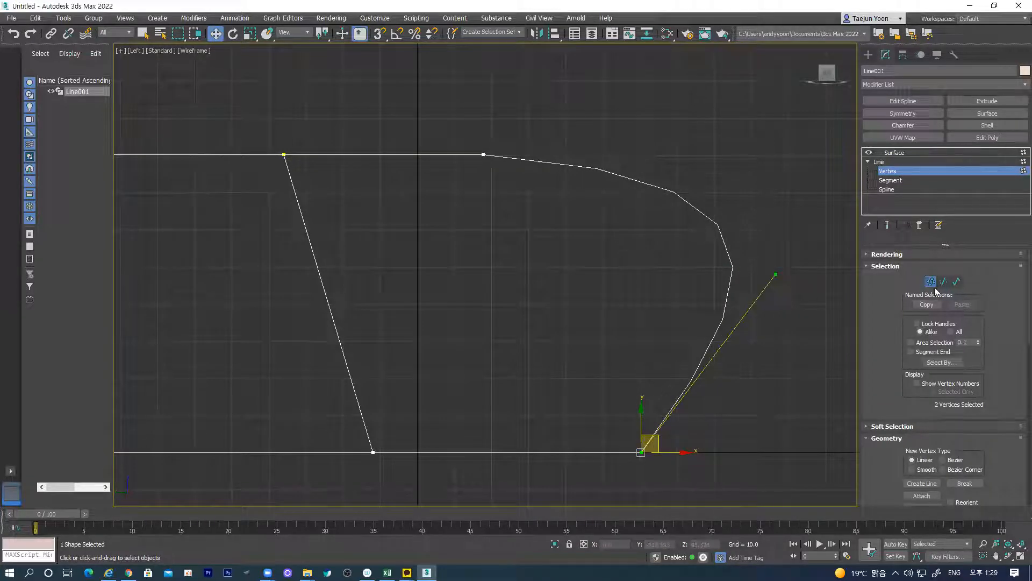
Step: Return to the Surface modifier level and examine the bulged surface from several sides in shaded display
{"action": "left_click", "coordinate": [897, 162]}
{"action": "left_click", "coordinate": [888, 154]}
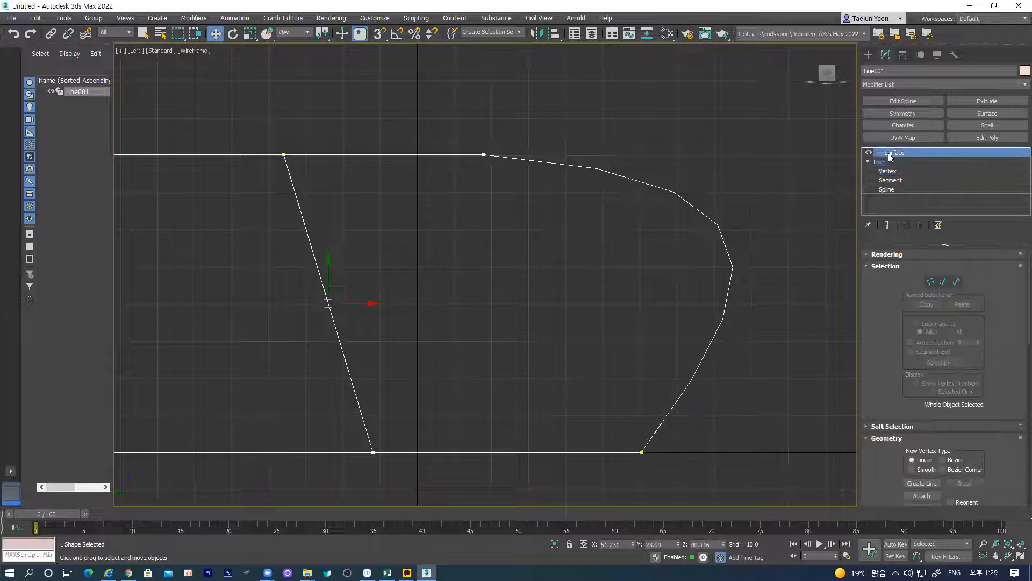
{"action": "mouse_move", "coordinate": [654, 303]}
{"action": "middle_mouse_down"}
{"action": "mouse_move", "coordinate": [601, 274]}
{"action": "mouse_move", "coordinate": [511, 325]}
{"action": "mouse_move", "coordinate": [426, 323]}
{"action": "mouse_move", "coordinate": [380, 368]}
{"action": "mouse_move", "coordinate": [377, 395]}
{"action": "middle_mouse_up"}
{"action": "scroll", "coordinate": [601, 274], "scroll_direction": "down", "scroll_amount": 3}
{"action": "key", "text": "F3"}
{"action": "middle_click_drag", "start_coordinate": [412, 299], "coordinate": [435, 275], "text": "alt"}
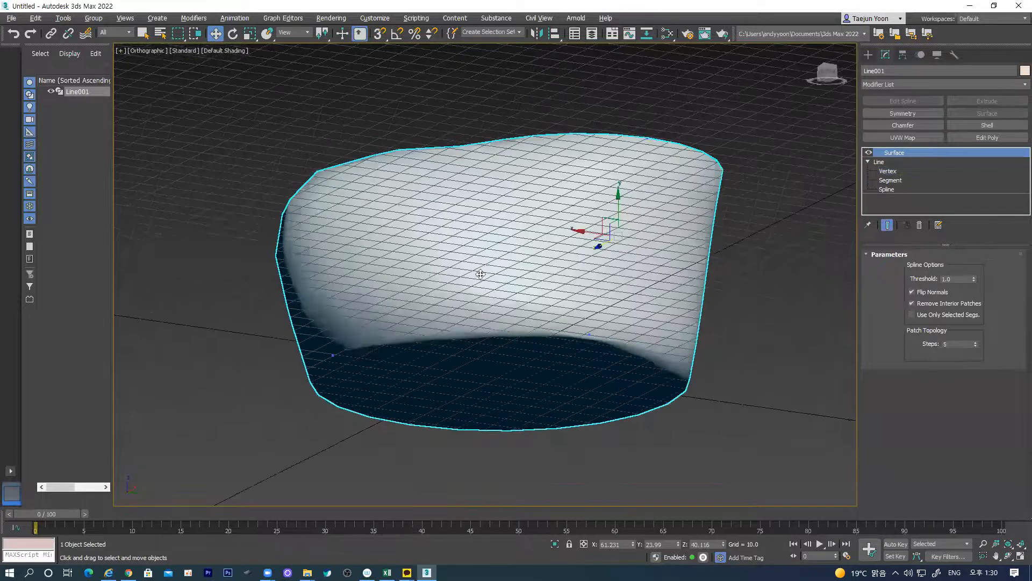
{"action": "middle_click_drag", "start_coordinate": [569, 317], "coordinate": [441, 337], "text": "alt"}
{"action": "middle_click_drag", "start_coordinate": [634, 337], "coordinate": [592, 329], "text": "alt"}
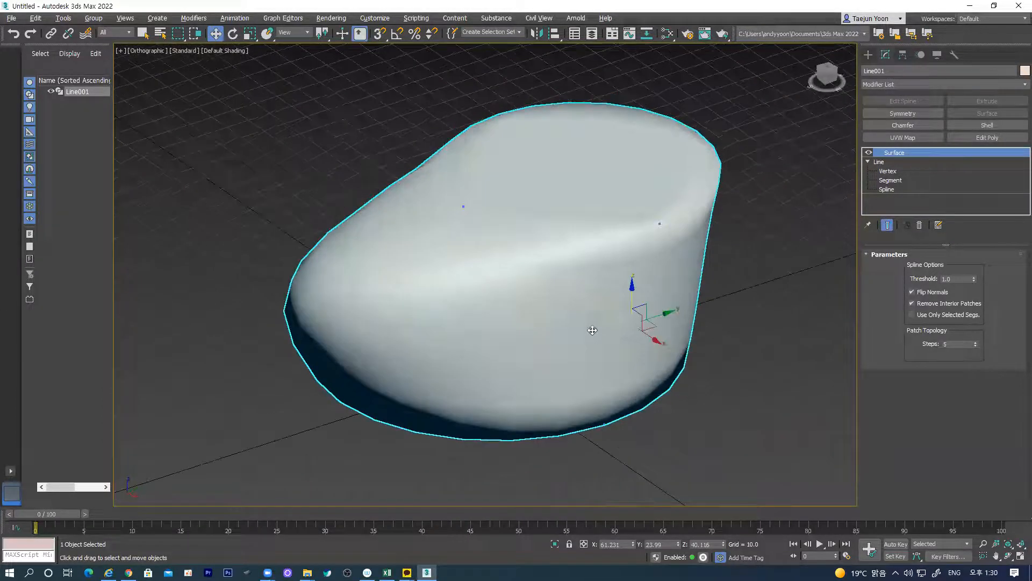
Step: Set the Surface modifier's Patch Topology steps to 8
{"action": "left_click", "coordinate": [975, 342]}
{"action": "left_click", "coordinate": [975, 342]}
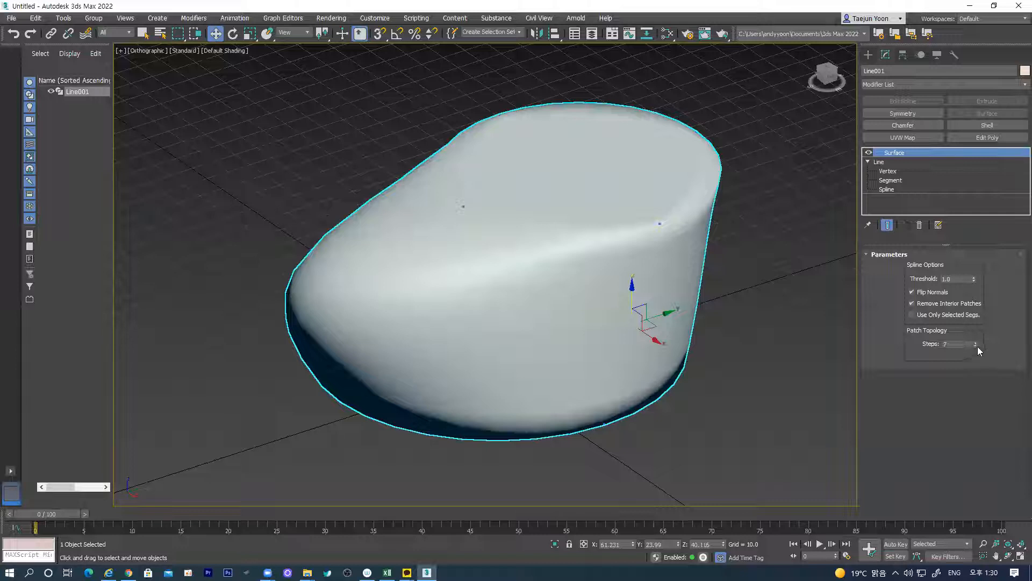
{"action": "left_click", "coordinate": [976, 342]}
Step: Examine the smoothed surface from several angles, both deselected and selected
{"action": "middle_click_drag", "start_coordinate": [741, 317], "coordinate": [479, 285], "text": "alt"}
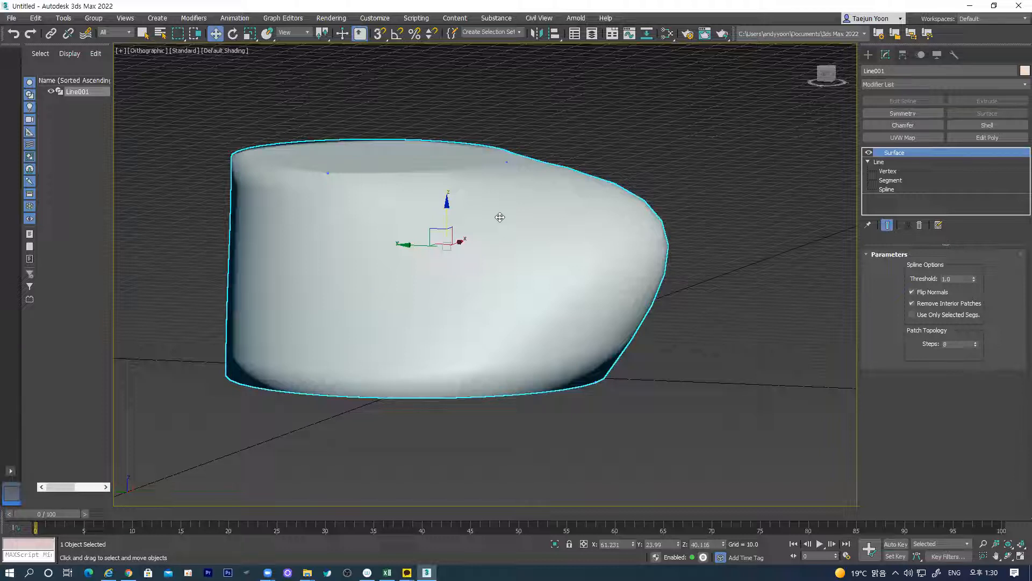
{"action": "scroll", "coordinate": [472, 337], "scroll_direction": "up", "scroll_amount": 2}
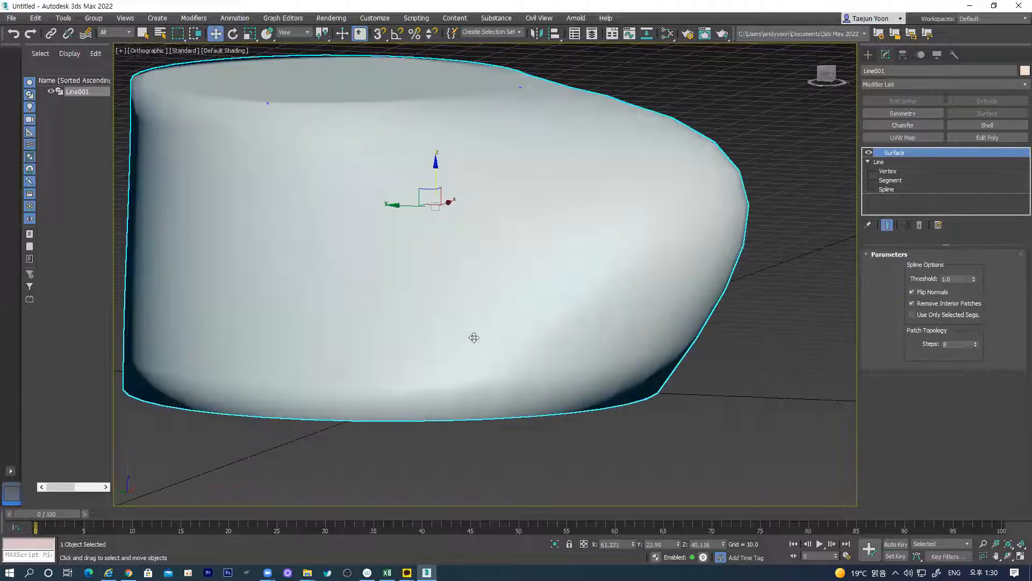
{"action": "scroll", "coordinate": [548, 339], "scroll_direction": "down", "scroll_amount": 4}
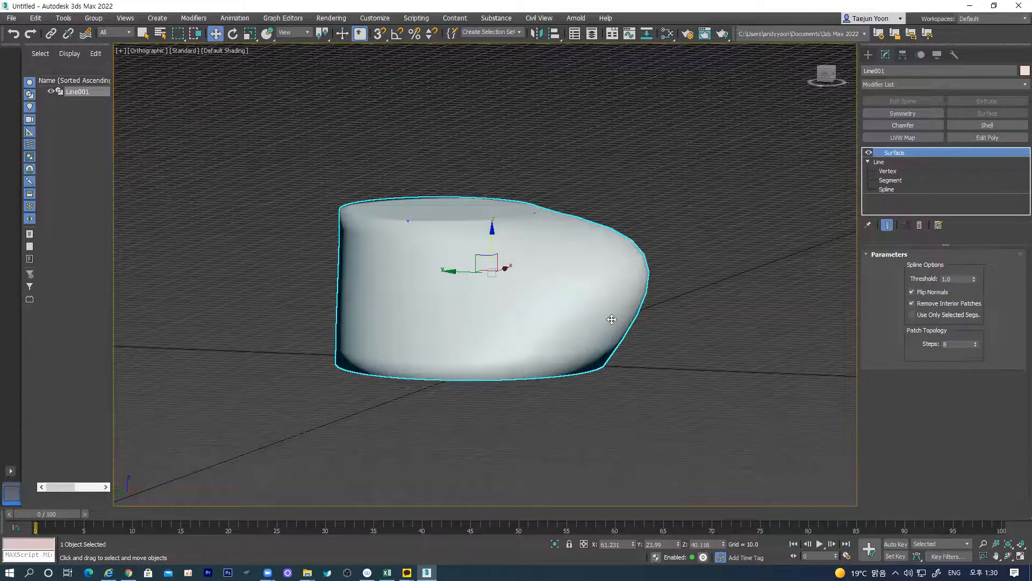
{"action": "mouse_move", "coordinate": [562, 354]}
{"action": "middle_mouse_down", "text": "alt"}
{"action": "mouse_move", "coordinate": [435, 376]}
{"action": "mouse_move", "coordinate": [500, 414]}
{"action": "mouse_move", "coordinate": [555, 382]}
{"action": "mouse_move", "coordinate": [559, 344]}
{"action": "middle_mouse_up", "text": "alt"}
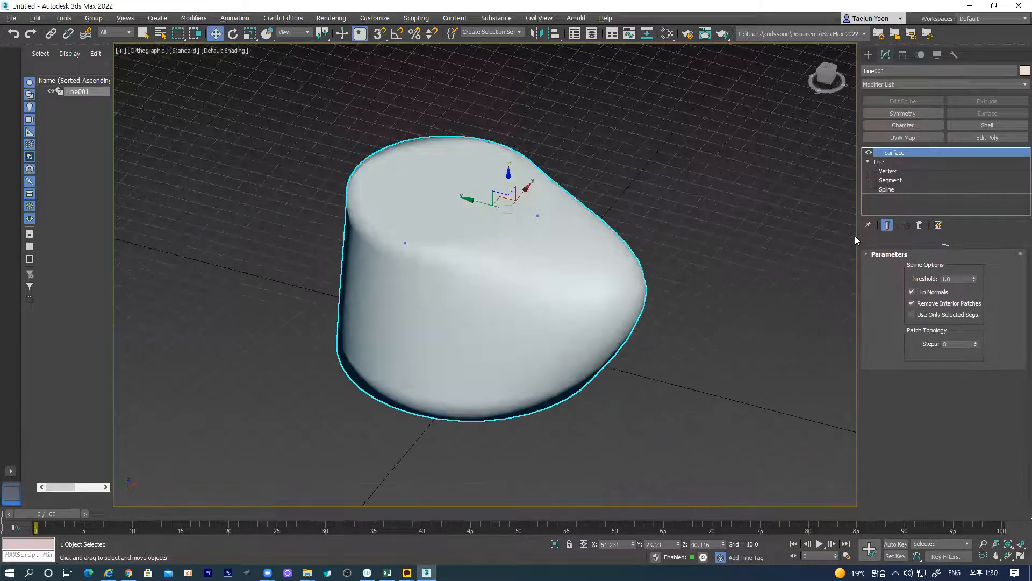
{"action": "left_click", "coordinate": [774, 242]}
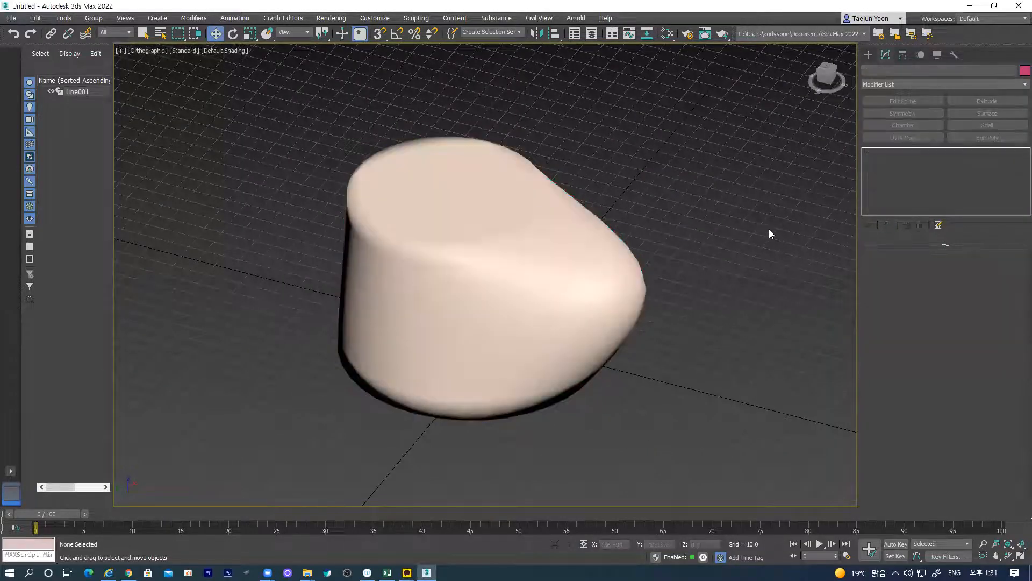
{"action": "left_click", "coordinate": [582, 318]}
{"action": "middle_click_drag", "start_coordinate": [582, 318], "coordinate": [634, 323], "text": "alt"}
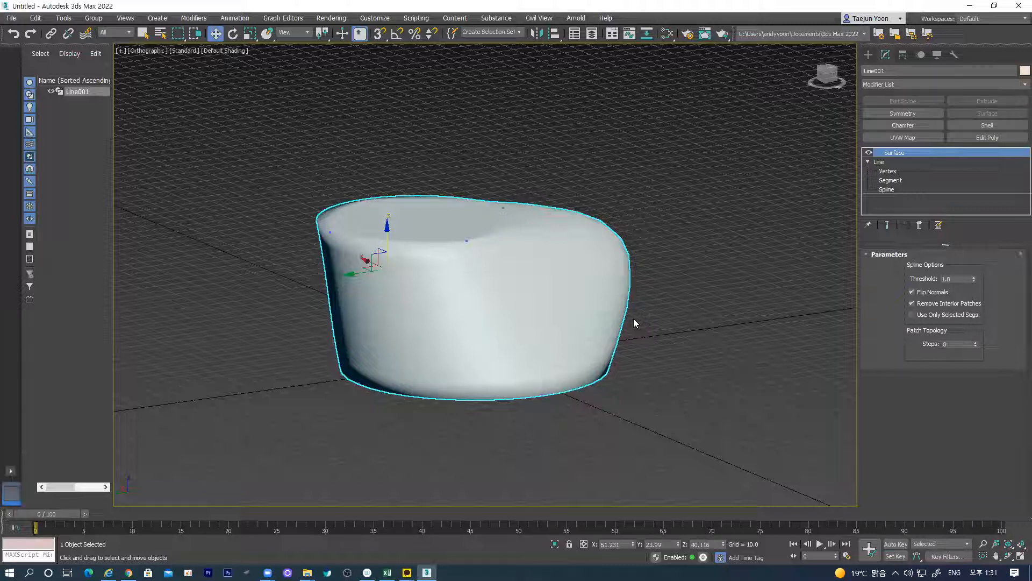
Step: Inspect the cage's lines in wireframe display, from the Front view and from an angled view
{"action": "left_click", "coordinate": [292, 171]}
{"action": "key", "text": "f"}
{"action": "key", "text": "F3"}
{"action": "middle_click_drag", "start_coordinate": [477, 254], "coordinate": [484, 310]}
{"action": "scroll", "coordinate": [381, 328], "scroll_direction": "up", "scroll_amount": 3}
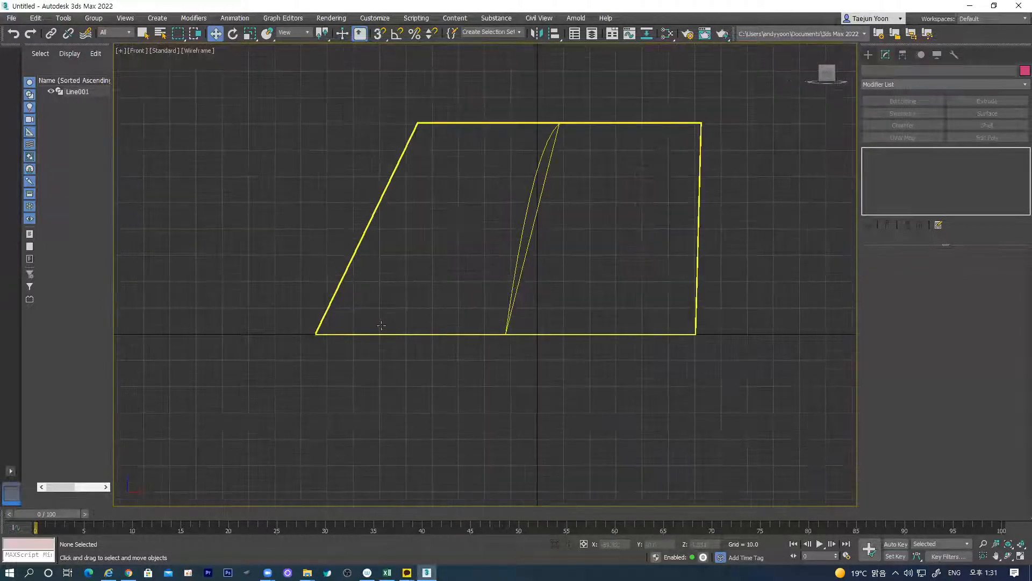
{"action": "left_click", "coordinate": [525, 196]}
{"action": "mouse_move", "coordinate": [533, 195]}
{"action": "middle_mouse_down", "text": "alt"}
{"action": "mouse_move", "coordinate": [511, 299]}
{"action": "mouse_move", "coordinate": [549, 317]}
{"action": "mouse_move", "coordinate": [650, 307]}
{"action": "middle_mouse_up", "text": "alt"}
{"action": "scroll", "coordinate": [558, 308], "scroll_direction": "down", "scroll_amount": 3}
Step: Delete the surfaced practice cage from the scene
{"action": "left_click", "coordinate": [687, 178]}
{"action": "left_click", "coordinate": [638, 269]}
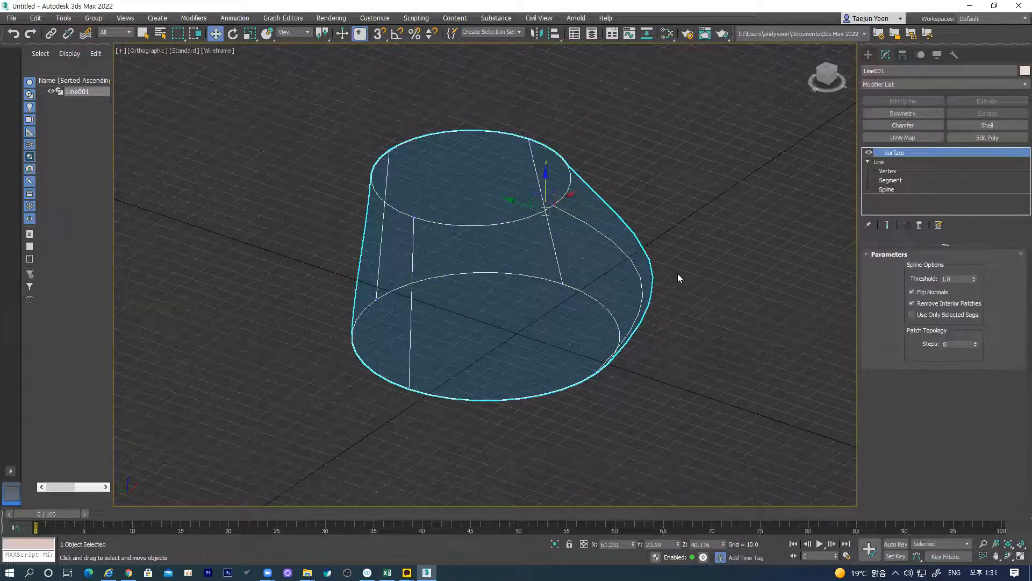
{"action": "key", "text": "Delete"}
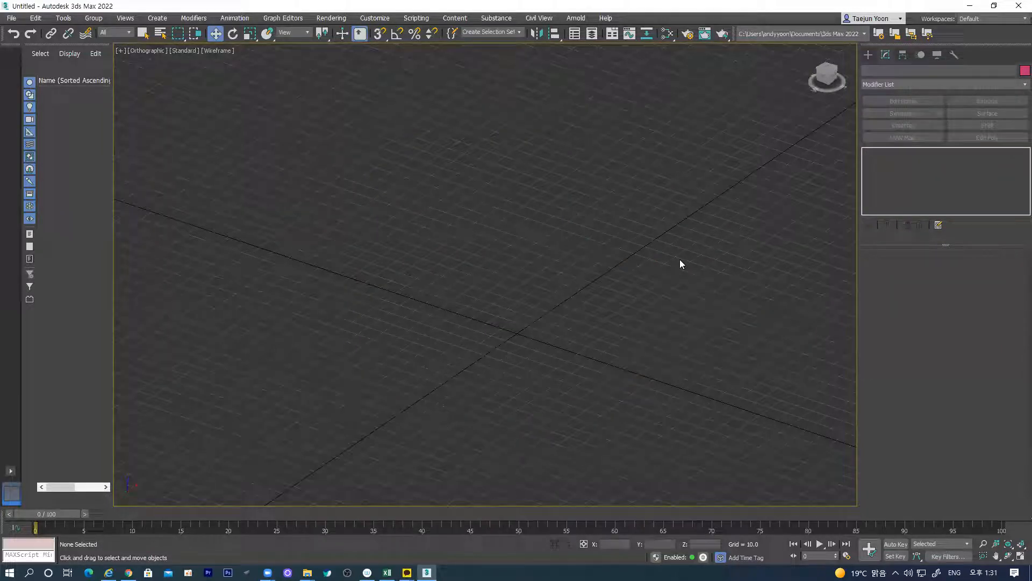
{"action": "scroll", "coordinate": [458, 298], "scroll_direction": "up", "scroll_amount": 1}
{"action": "middle_click_drag", "start_coordinate": [409, 306], "coordinate": [412, 279]}
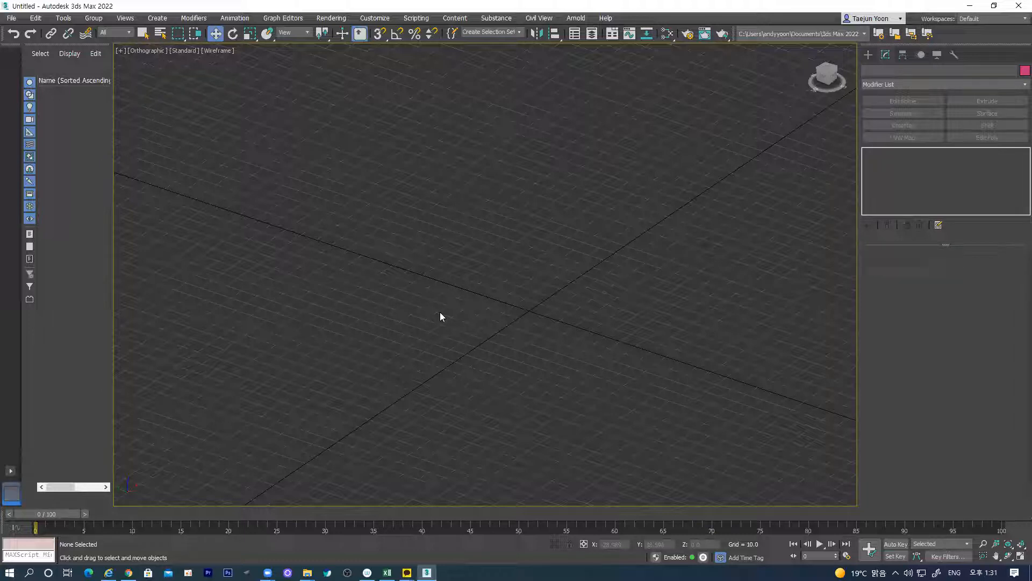
{"action": "middle_click_drag", "start_coordinate": [484, 348], "coordinate": [469, 342]}
{"action": "middle_click_drag", "start_coordinate": [427, 299], "coordinate": [421, 295]}
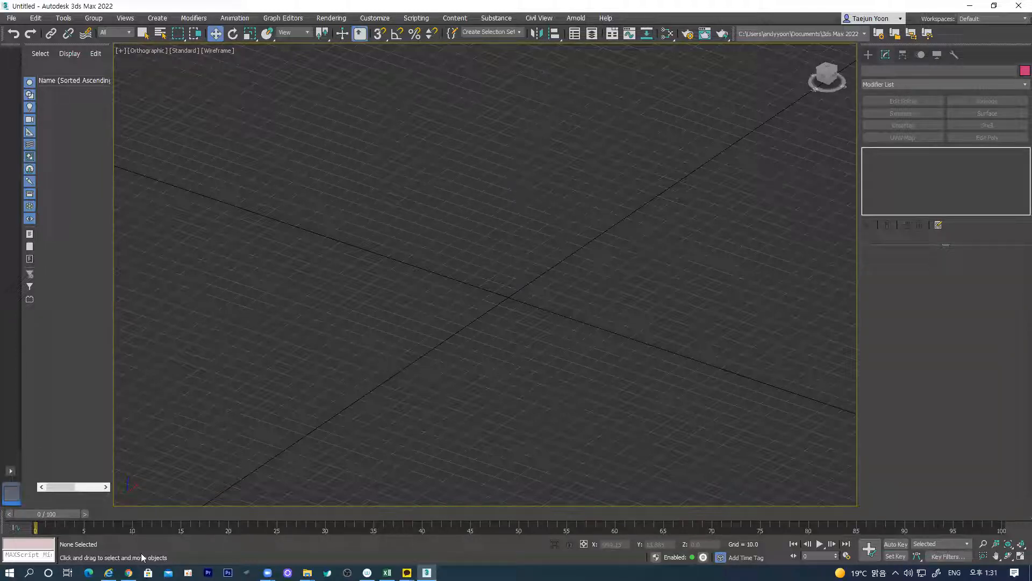
Step: Switch to Chrome and run a Google search in a new tab for shoe soles, entered as "tlsqkfqkekr"
{"action": "mouse_move", "coordinate": [128, 572]}
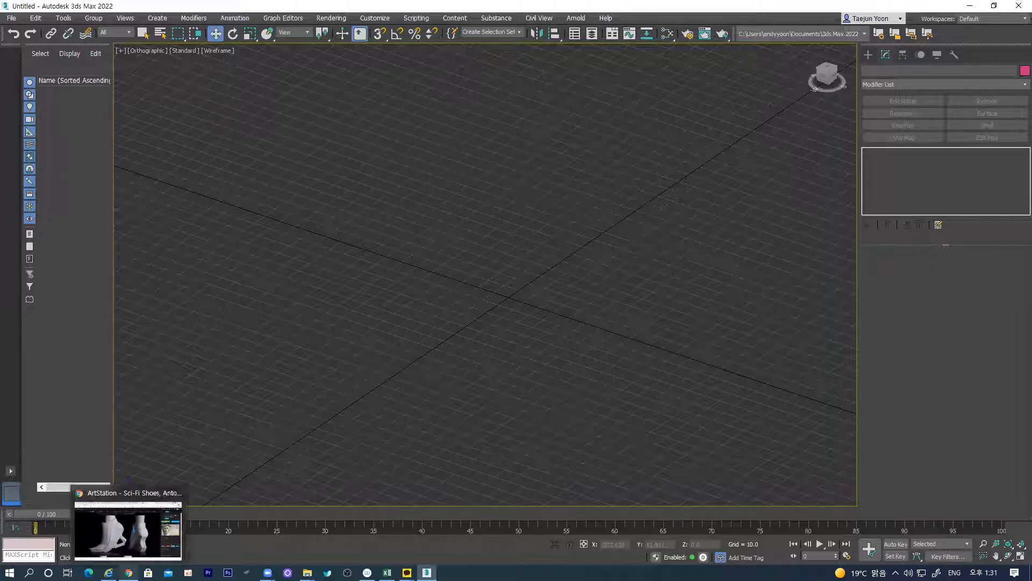
{"action": "left_click", "coordinate": [128, 533]}
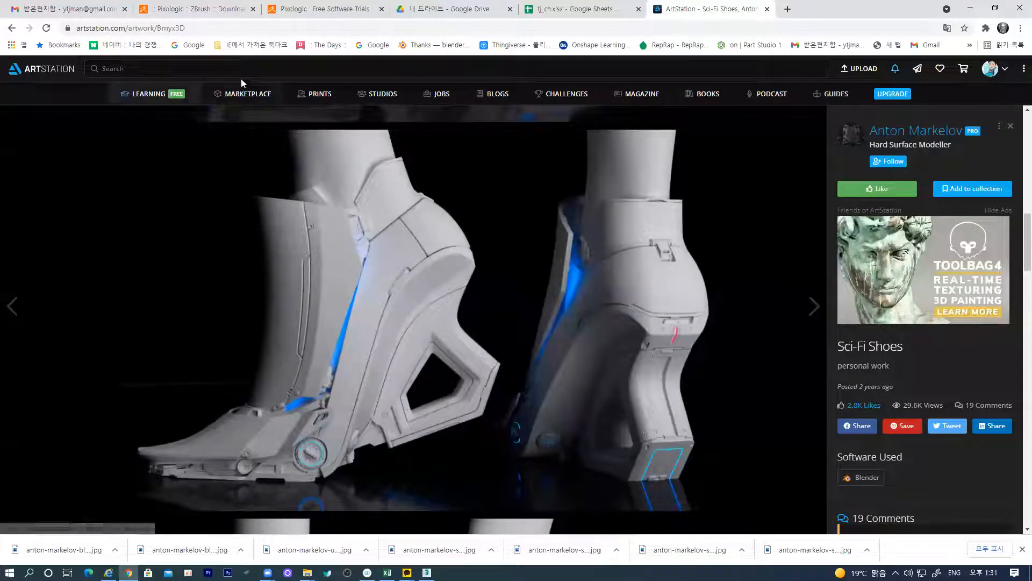
{"action": "left_click", "coordinate": [787, 9]}
{"action": "left_click", "coordinate": [468, 221]}
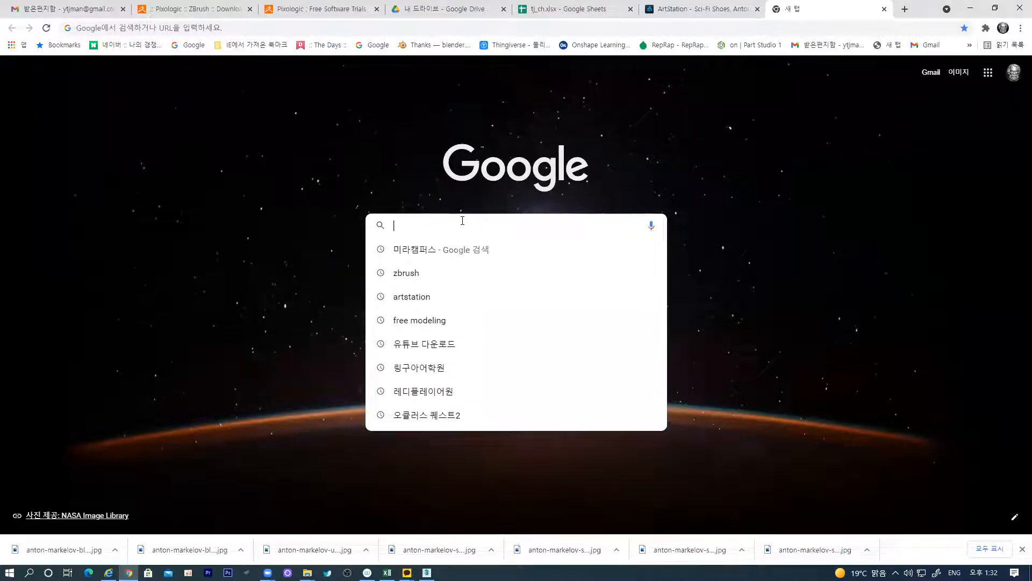
{"action": "type", "text": "tl"}
{"action": "key", "text": "BackSpace"}
{"action": "key", "text": "BackSpace"}
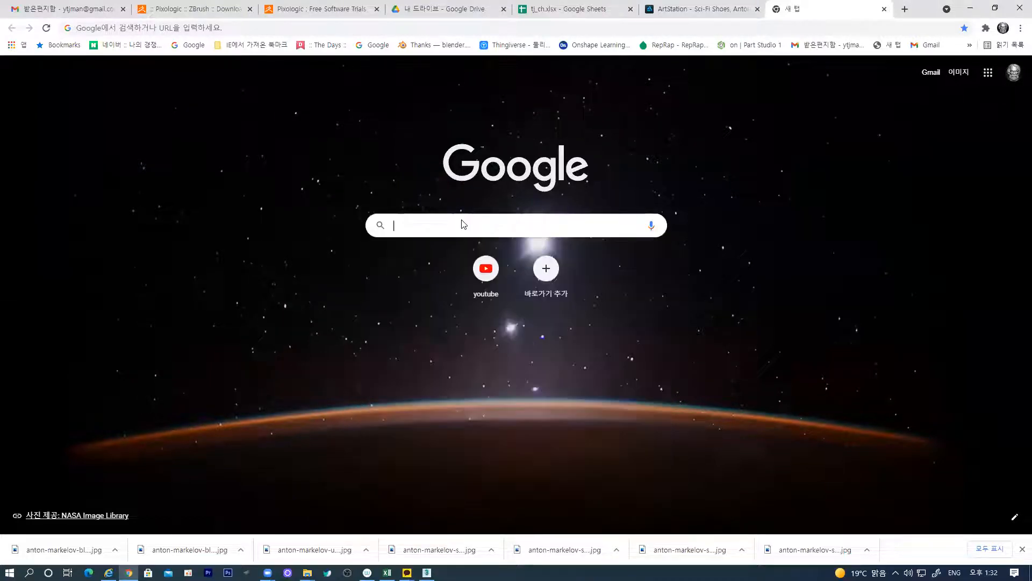
{"action": "type", "text": "tlsqkf"}
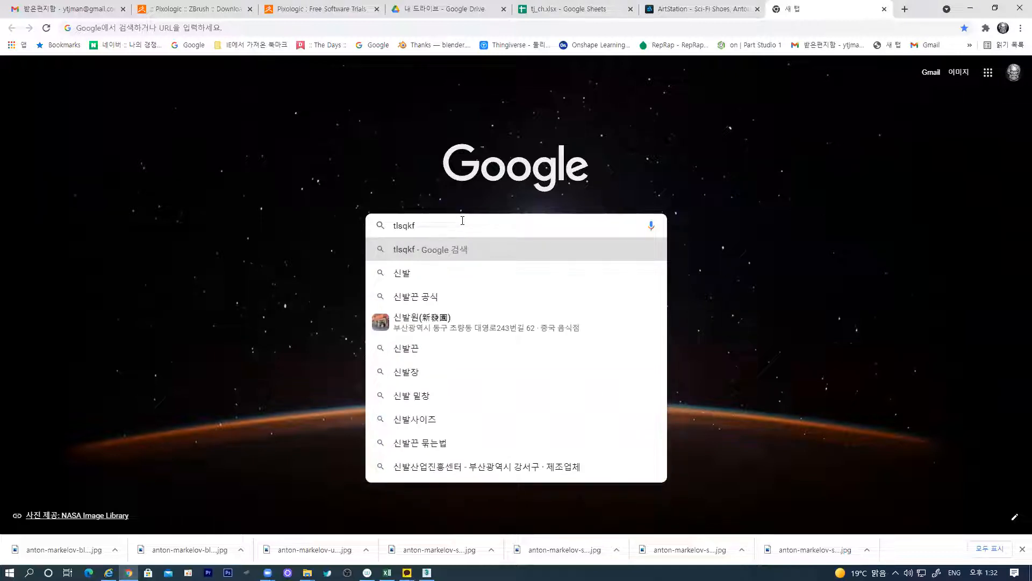
{"action": "type", "text": "qkekr"}
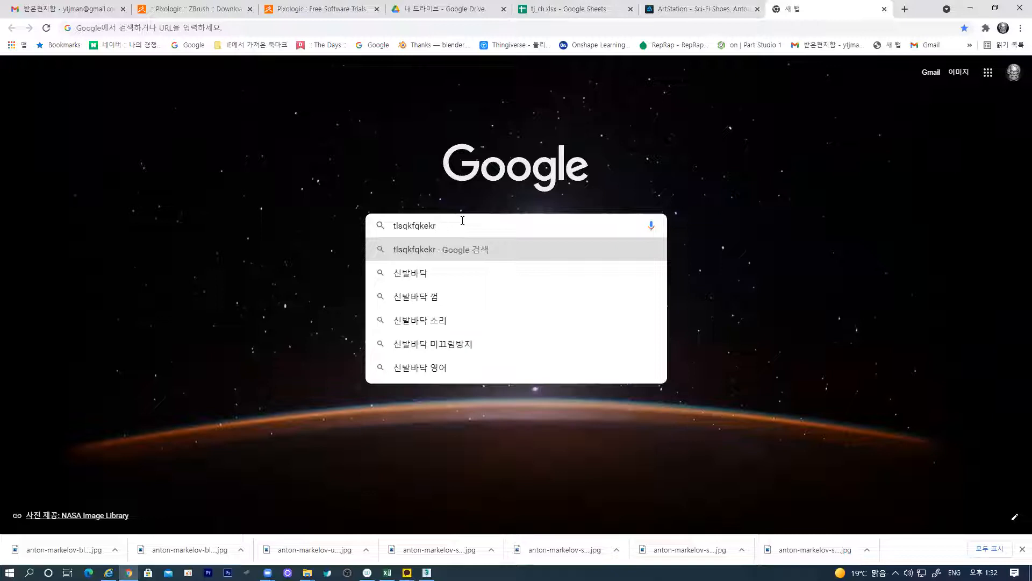
{"action": "key", "text": "Return"}
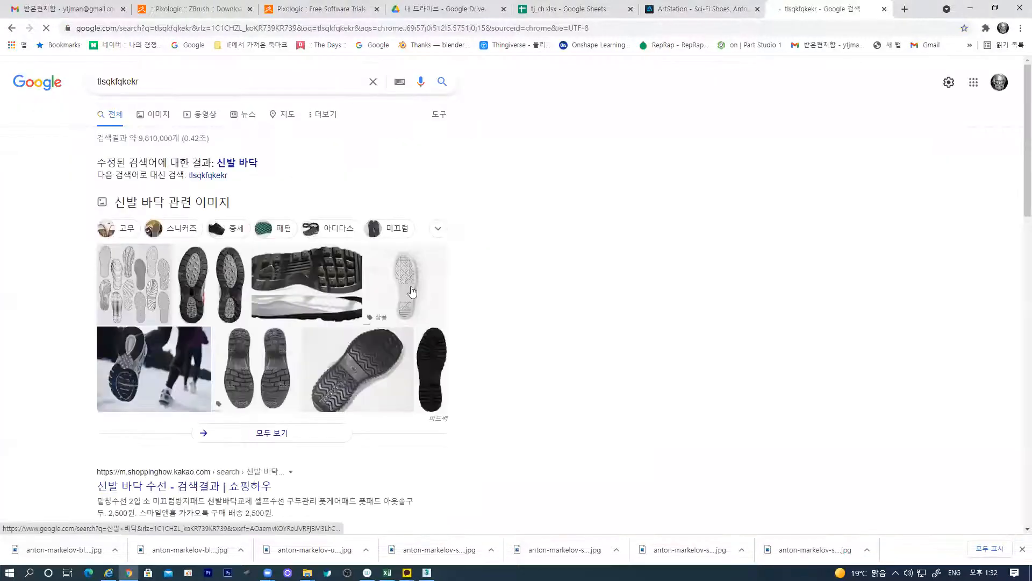
Step: Open the iStock image of the white patterned shoe sole and examine its shape and the related images
{"action": "left_click", "coordinate": [405, 288]}
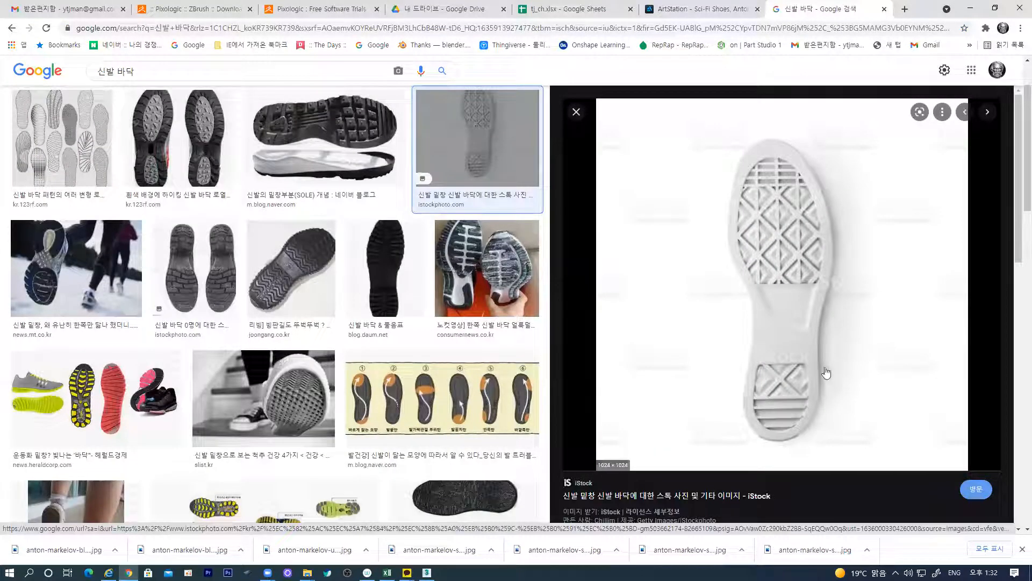
{"action": "scroll", "coordinate": [738, 350], "scroll_direction": "down", "scroll_amount": 1}
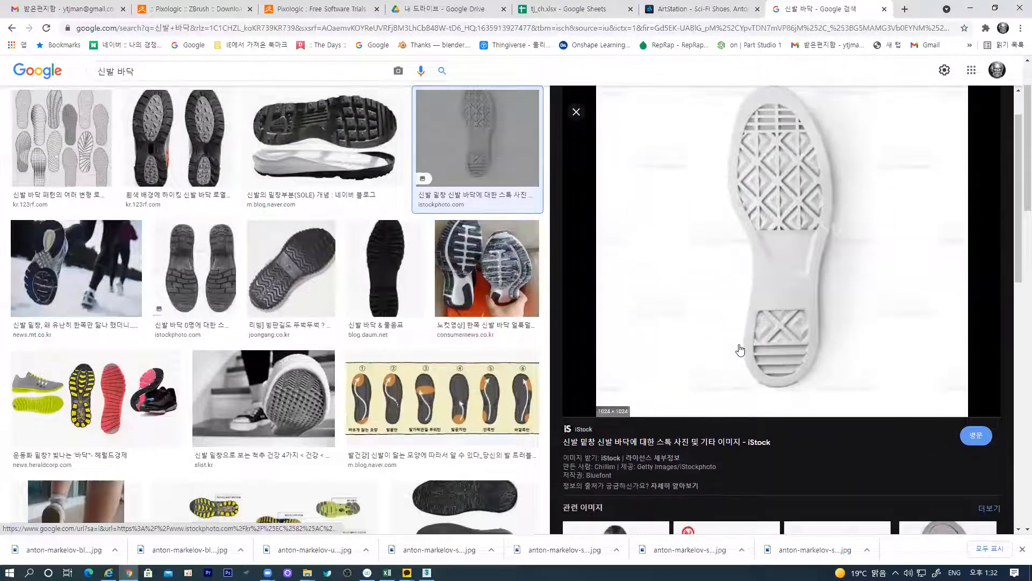
{"action": "scroll", "coordinate": [780, 337], "scroll_direction": "down", "scroll_amount": 5}
{"action": "scroll", "coordinate": [814, 346], "scroll_direction": "up", "scroll_amount": 4}
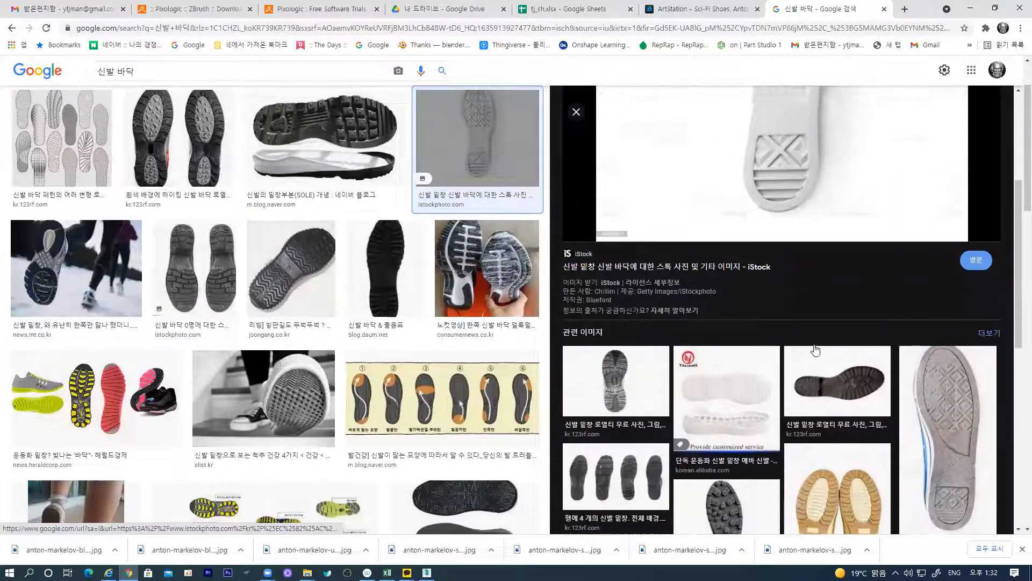
{"action": "scroll", "coordinate": [796, 346], "scroll_direction": "up", "scroll_amount": 2}
{"action": "scroll", "coordinate": [796, 347], "scroll_direction": "down", "scroll_amount": 2}
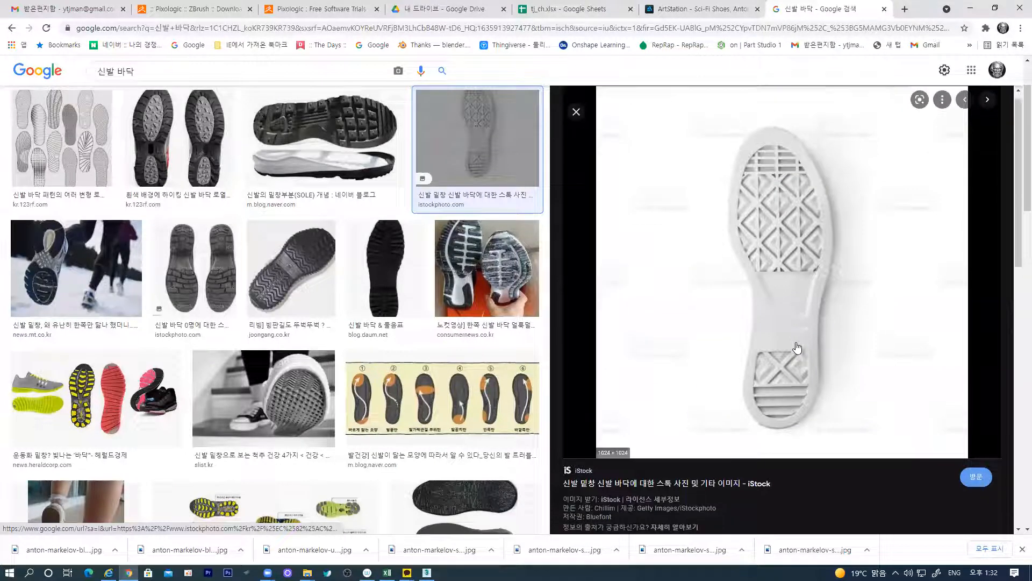
{"action": "scroll", "coordinate": [797, 348], "scroll_direction": "up", "scroll_amount": 1}
{"action": "scroll", "coordinate": [747, 252], "scroll_direction": "up", "scroll_amount": 1}
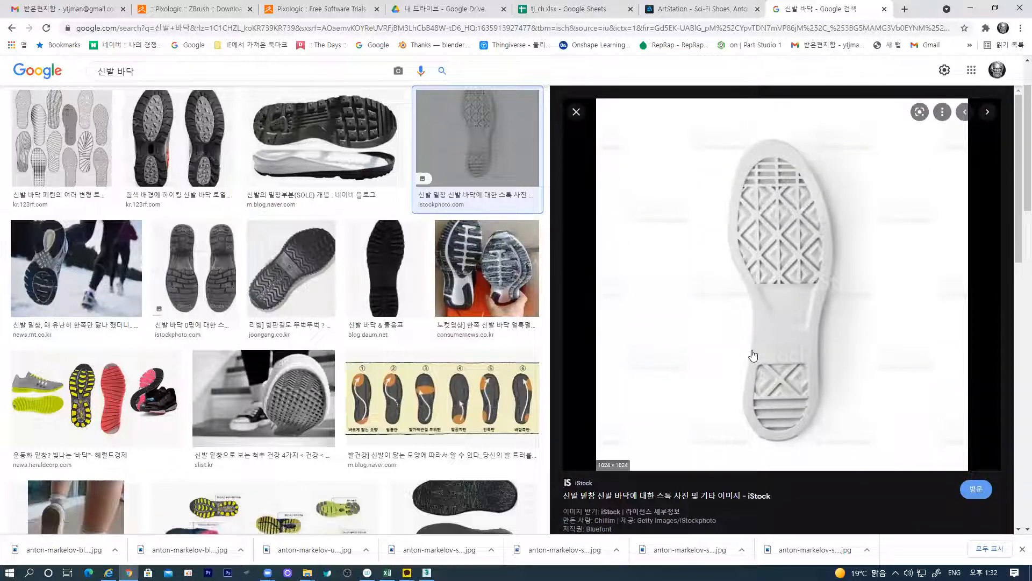
{"action": "scroll", "coordinate": [782, 301], "scroll_direction": "down", "scroll_amount": 1}
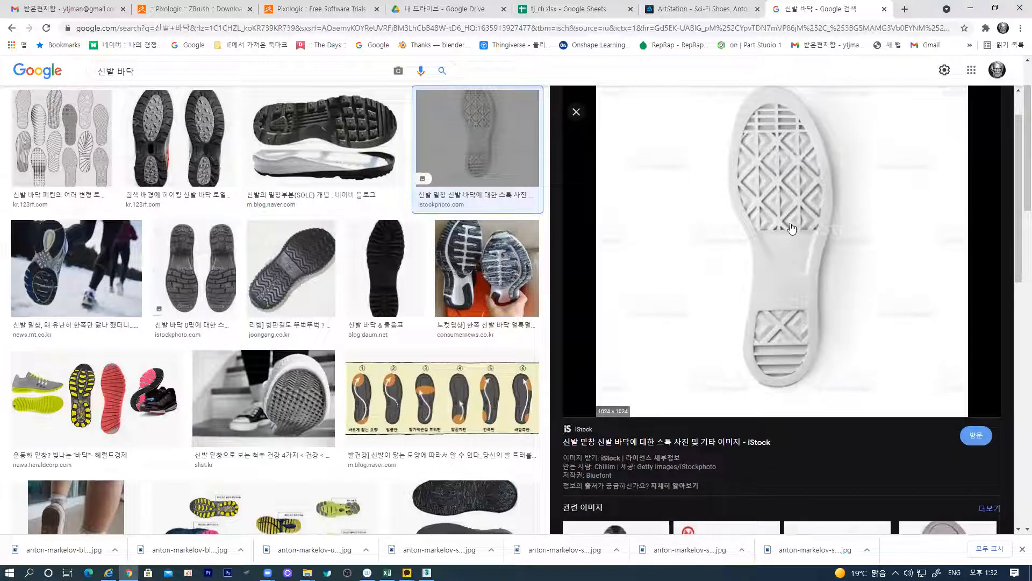
{"action": "scroll", "coordinate": [784, 258], "scroll_direction": "up", "scroll_amount": 1}
{"action": "right_click", "coordinate": [785, 258]}
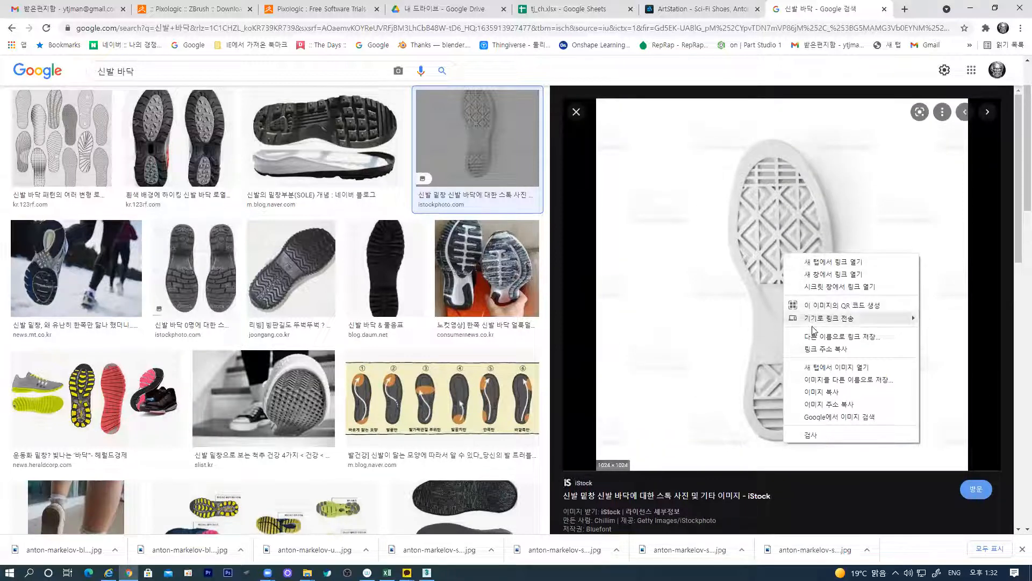
{"action": "left_click", "coordinate": [836, 380]}
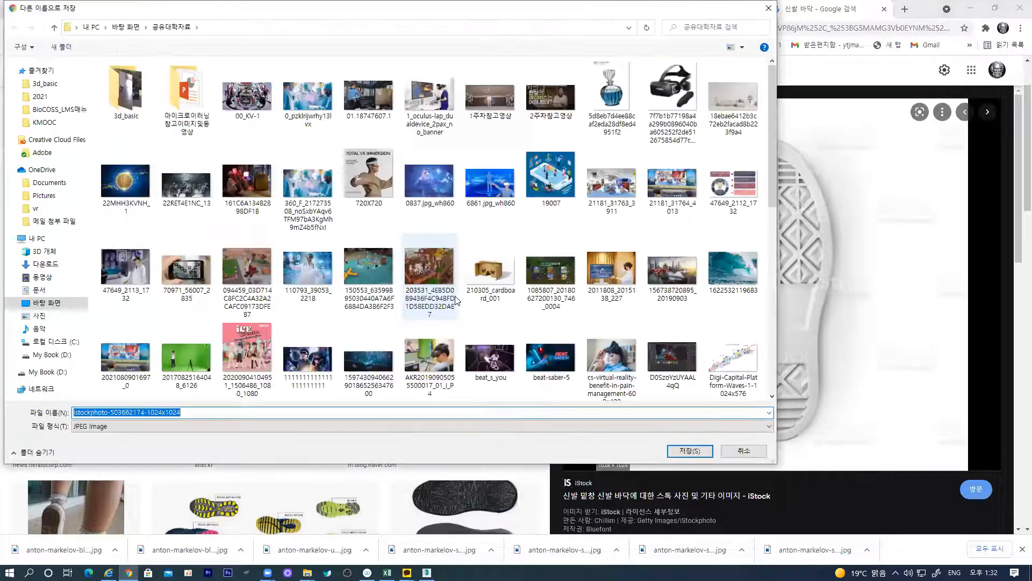
{"action": "left_click", "coordinate": [744, 451]}
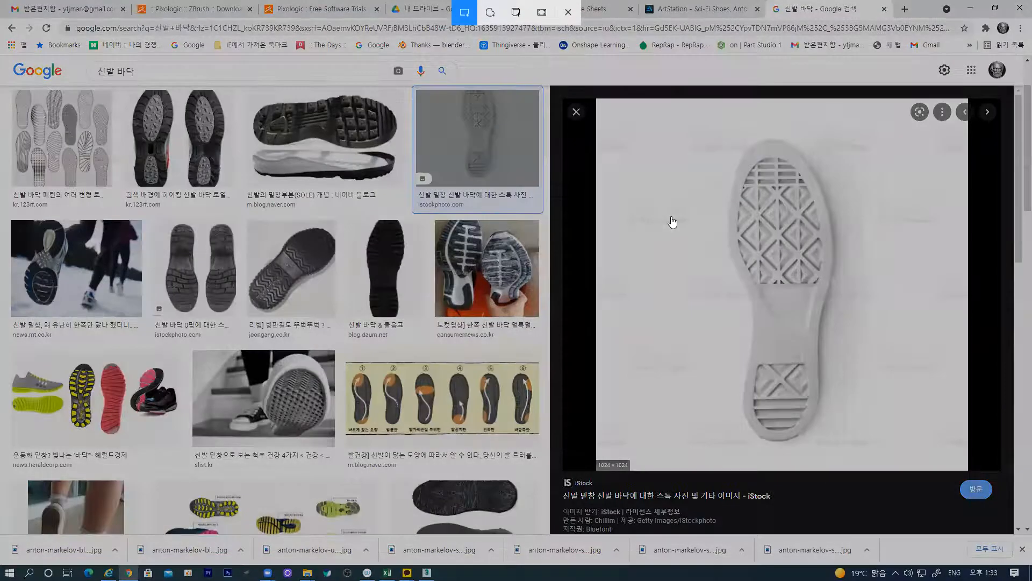
Step: Capture a rectangular screen snip around the whole white shoe sole in the image preview
{"action": "key", "text": "super+shift+s"}
{"action": "left_click_drag", "start_coordinate": [686, 121], "coordinate": [884, 461]}
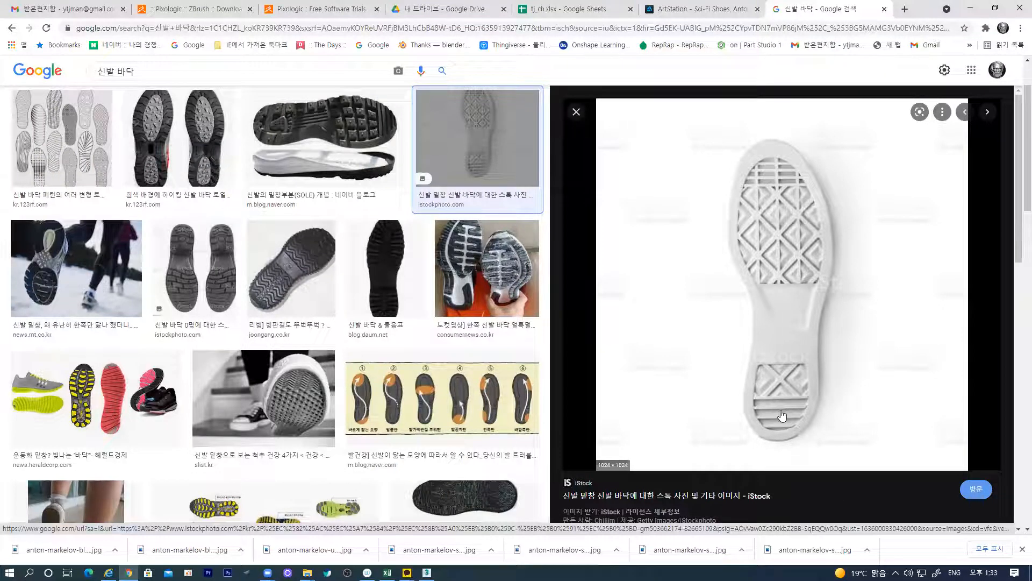
{"action": "key", "text": "super+shift+s"}
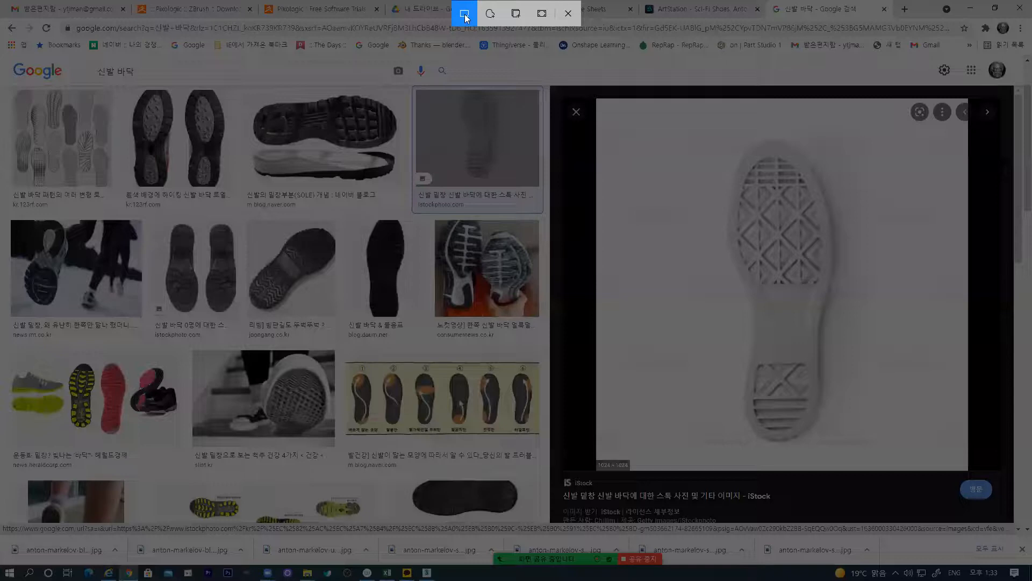
{"action": "mouse_move", "coordinate": [689, 119]}
{"action": "left_mouse_down"}
{"action": "mouse_move", "coordinate": [760, 214]}
{"action": "mouse_move", "coordinate": [880, 466]}
{"action": "left_mouse_up"}
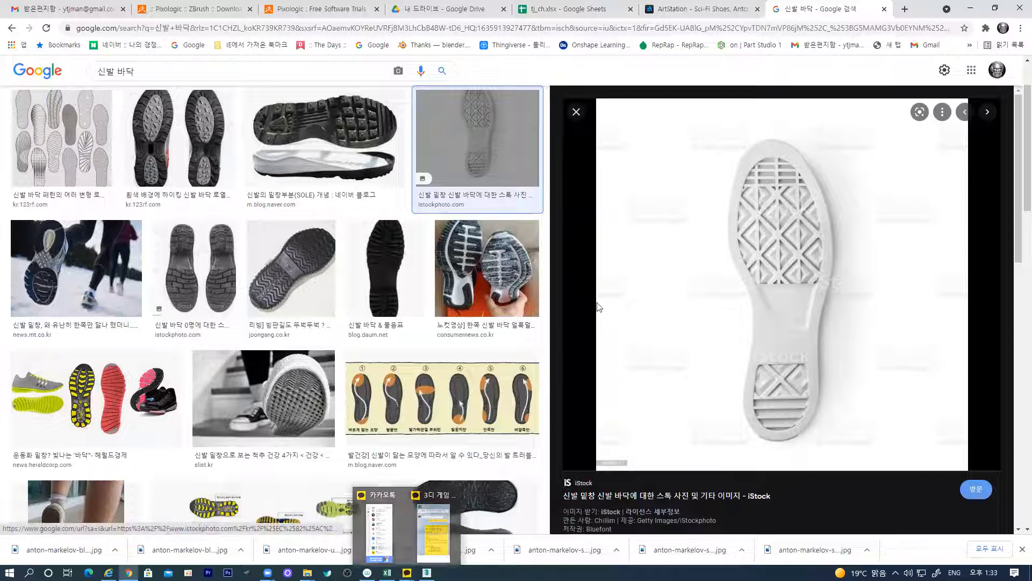
{"action": "right_click", "coordinate": [699, 226]}
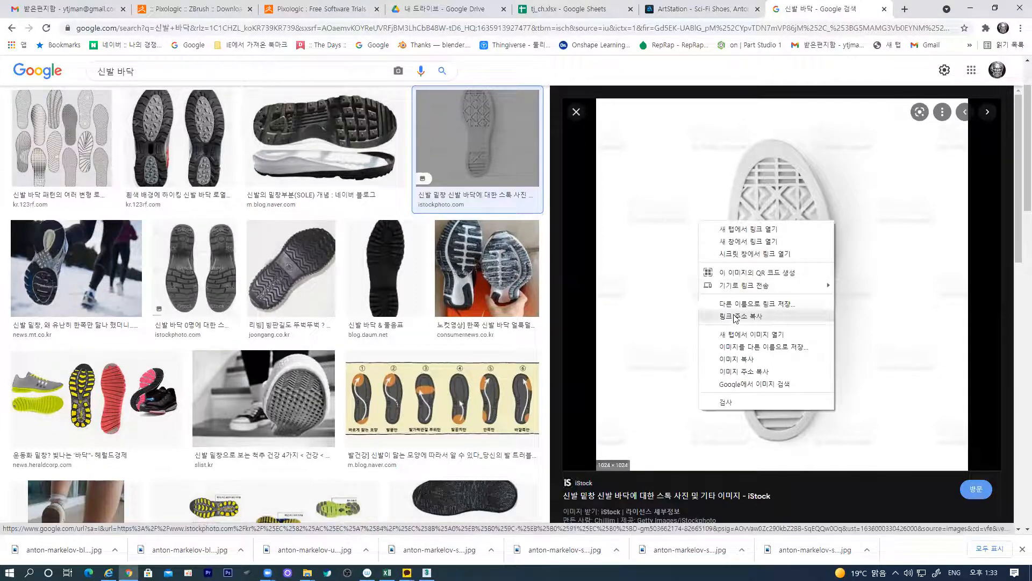
{"action": "left_click", "coordinate": [750, 347]}
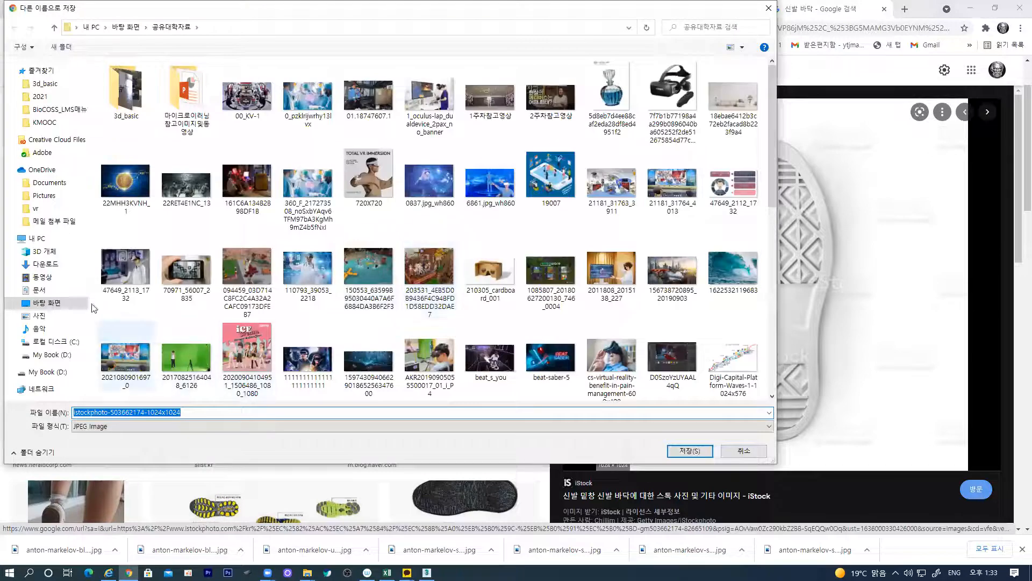
{"action": "left_click", "coordinate": [62, 305]}
{"action": "left_click", "coordinate": [691, 456]}
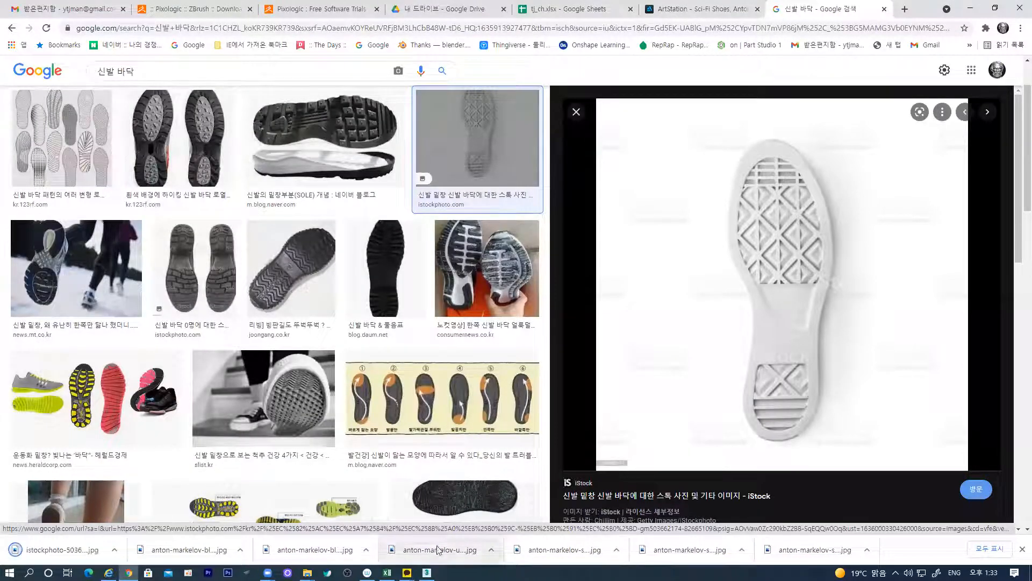
Step: Switch to 3ds Max, set the maximized viewport to the Front view and show the four-viewport layout
{"action": "left_click", "coordinate": [427, 572]}
{"action": "middle_click_drag", "start_coordinate": [429, 236], "coordinate": [435, 238]}
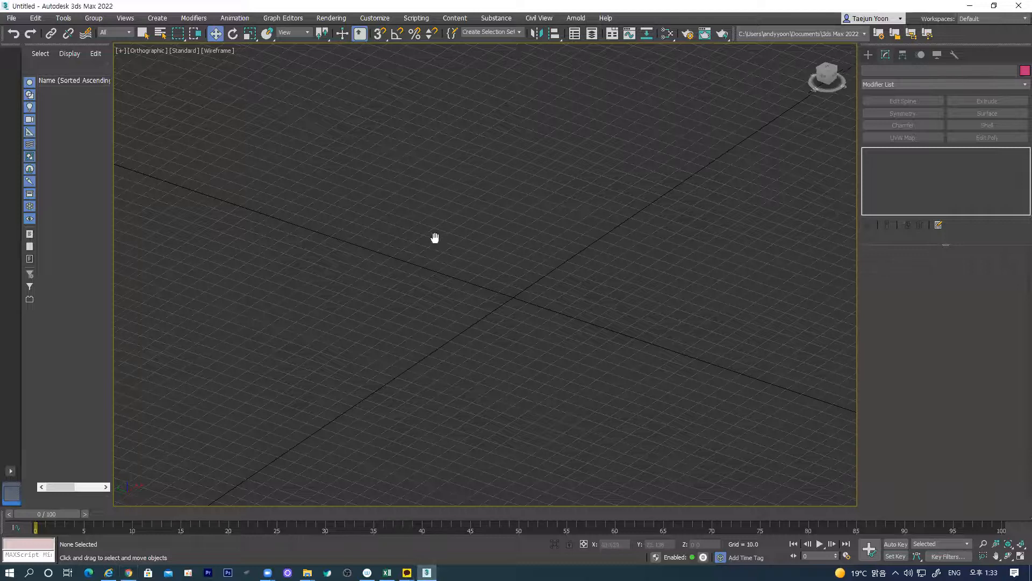
{"action": "key", "text": "f"}
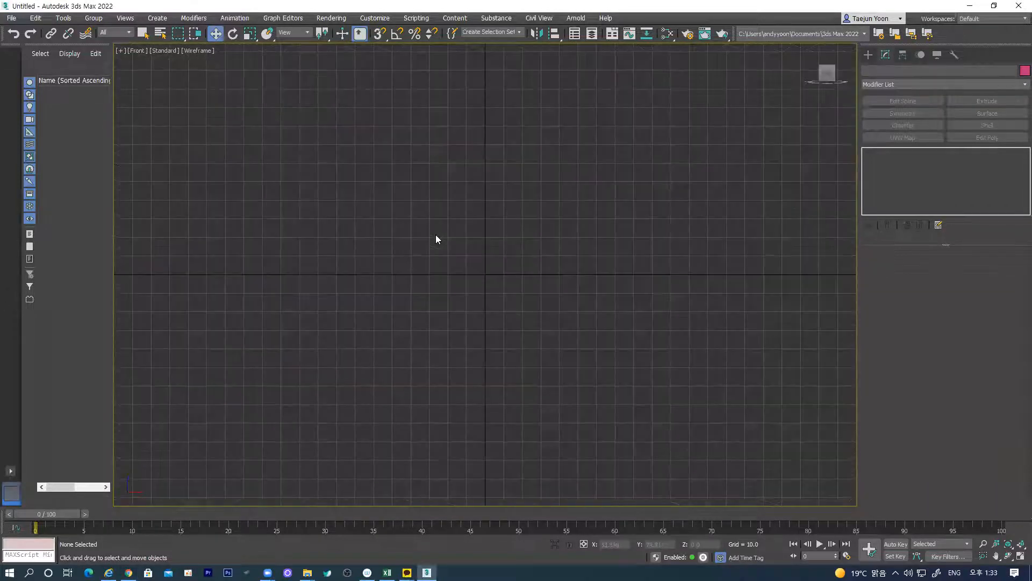
{"action": "key", "text": "alt+w"}
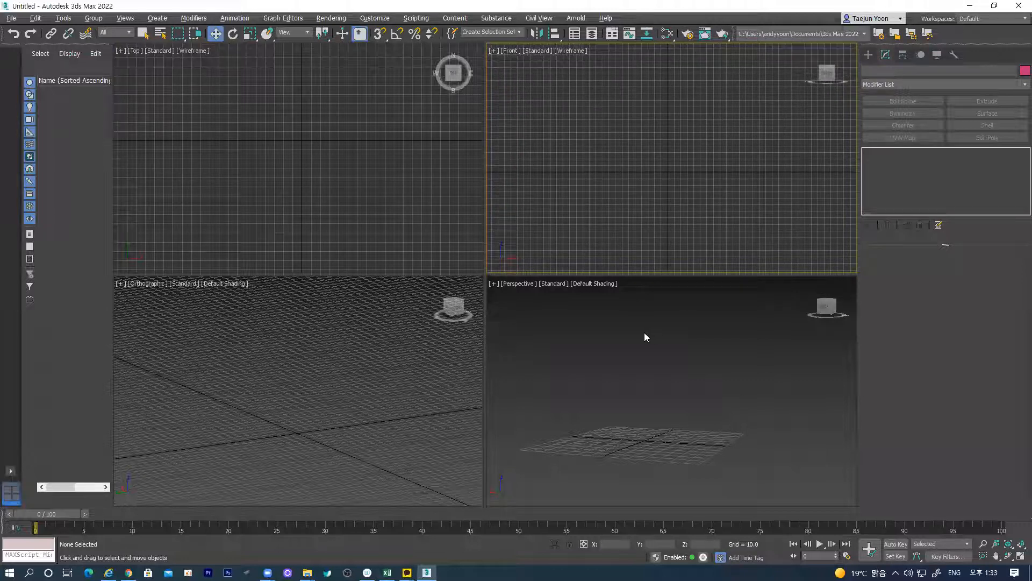
Step: Zoom extents in each of the four viewports and change the Orthographic viewport to the Left view
{"action": "left_click", "coordinate": [644, 333]}
{"action": "key", "text": "z"}
{"action": "left_click", "coordinate": [632, 205]}
{"action": "key", "text": "z"}
{"action": "left_click", "coordinate": [213, 176]}
{"action": "key", "text": "z"}
{"action": "left_click", "coordinate": [312, 364]}
{"action": "key", "text": "z"}
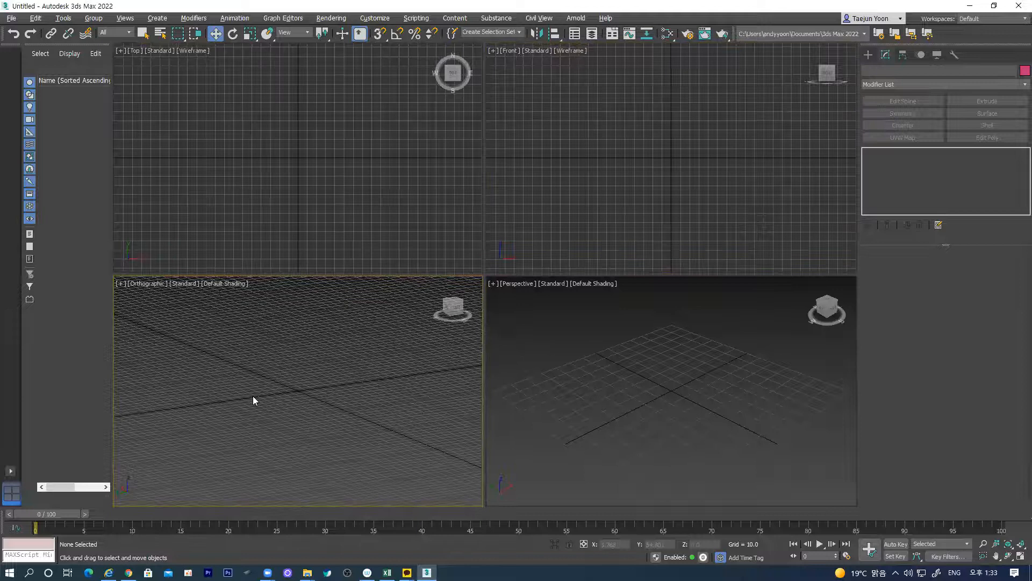
{"action": "key", "text": "l"}
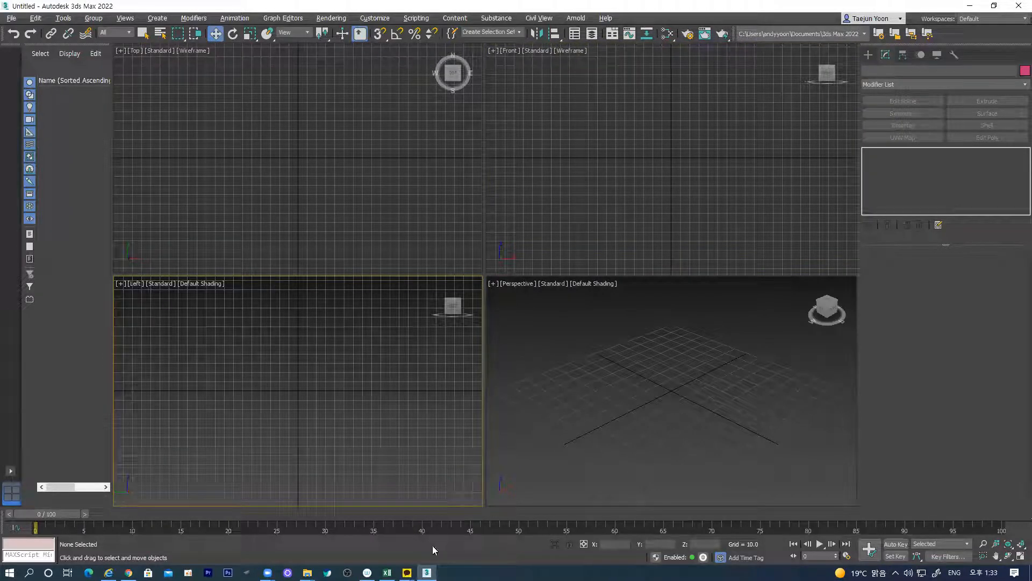
Step: Create a Plane primitive about 156 long and 215 wide in the Front viewport, around the grid origin
{"action": "left_click", "coordinate": [173, 164]}
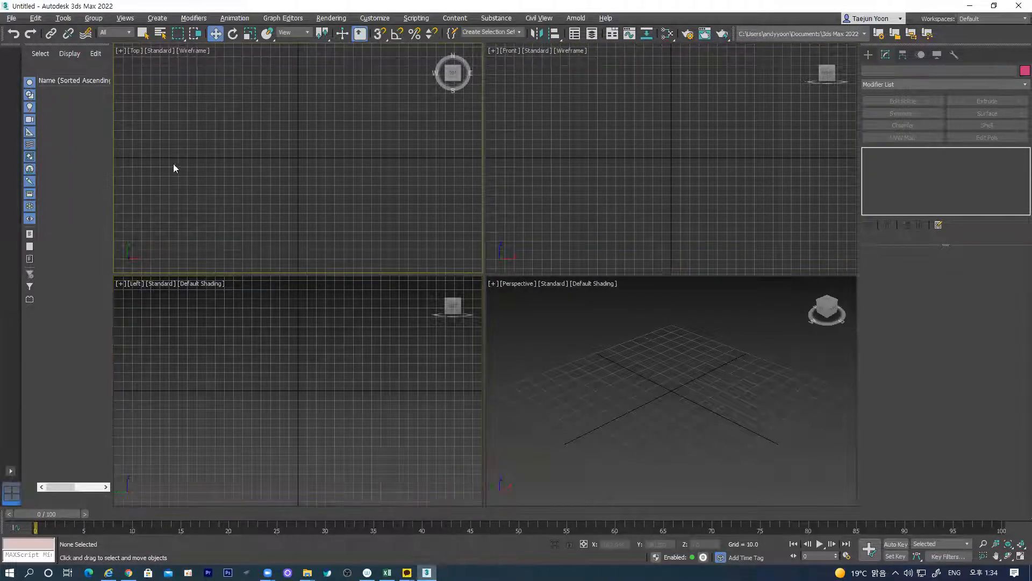
{"action": "left_click", "coordinate": [867, 54]}
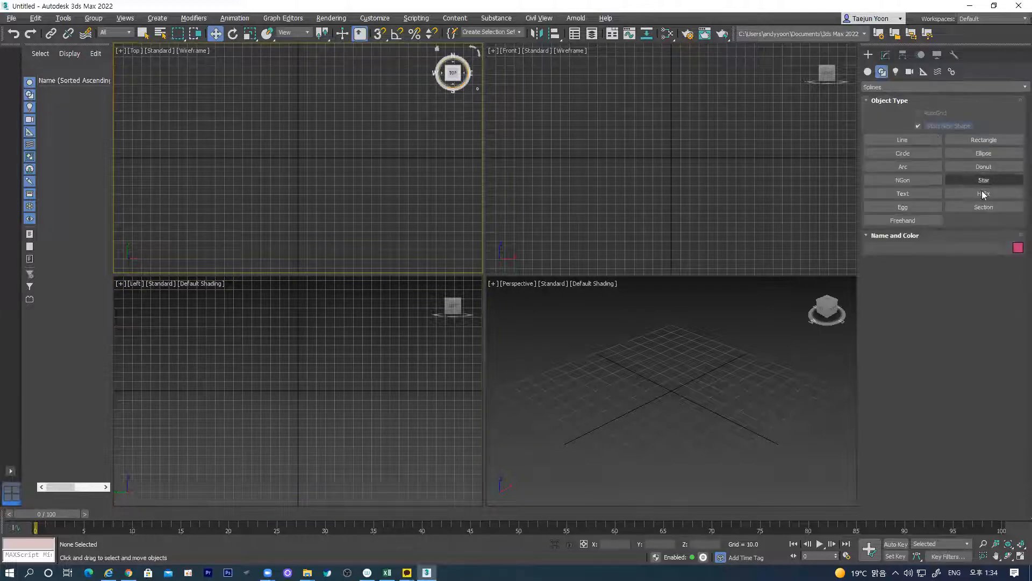
{"action": "left_click", "coordinate": [880, 72]}
{"action": "left_click", "coordinate": [870, 72]}
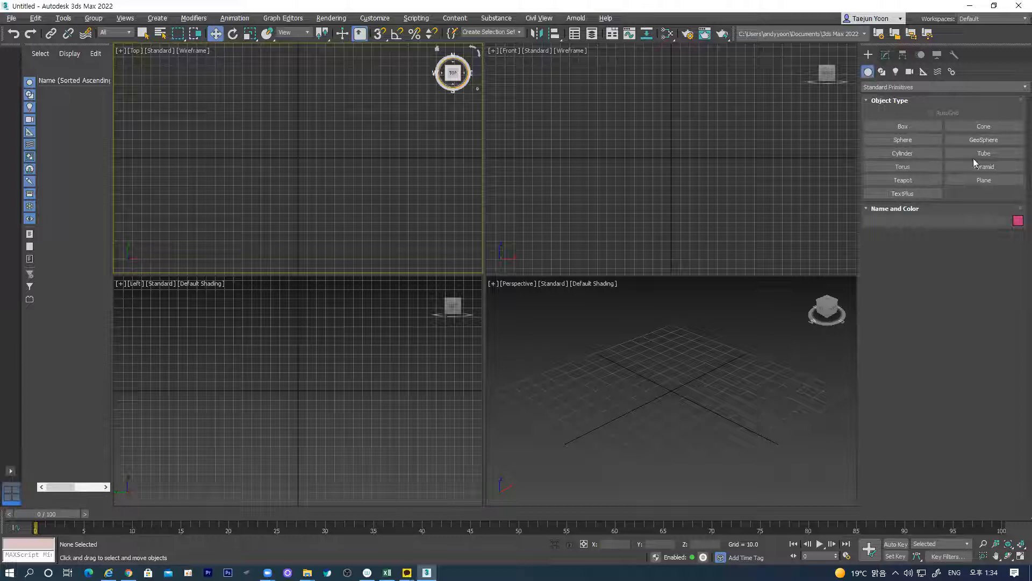
{"action": "left_click", "coordinate": [984, 180]}
{"action": "left_click_drag", "start_coordinate": [558, 79], "coordinate": [757, 225]}
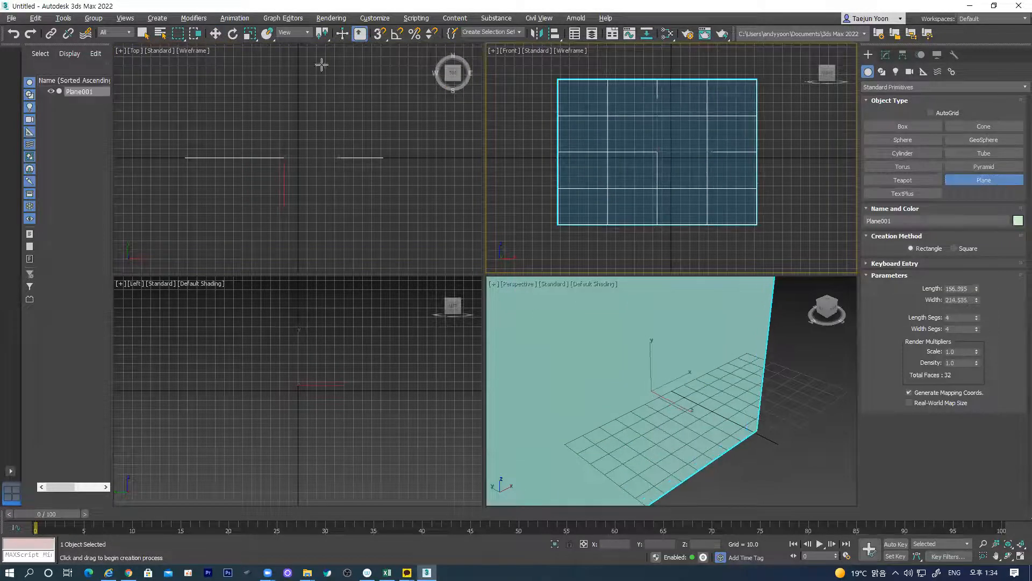
{"action": "left_click", "coordinate": [212, 34]}
Step: Open the Slate Material Editor and add a Physical Material node to View1
{"action": "left_click", "coordinate": [589, 312]}
{"action": "key", "text": "m"}
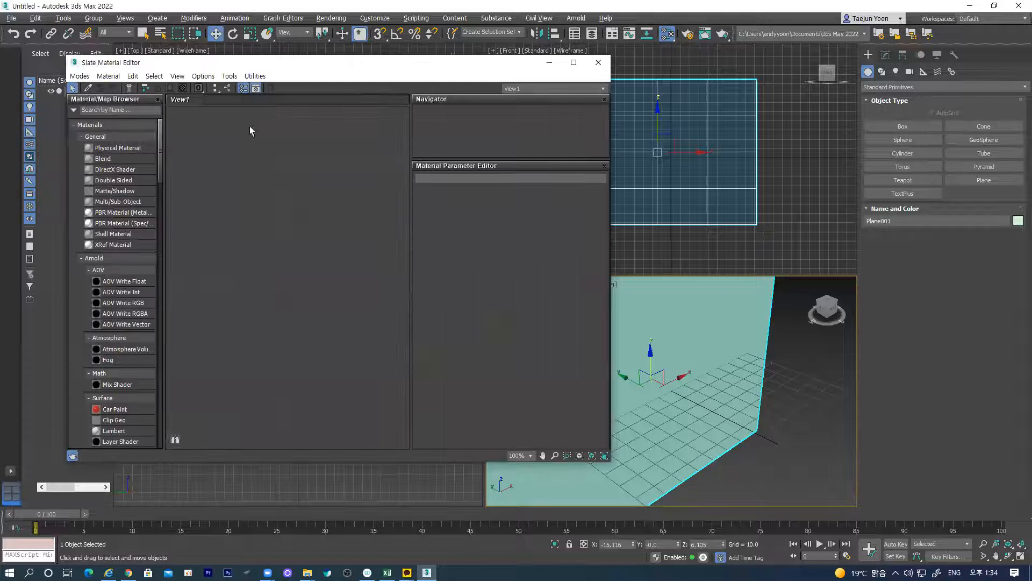
{"action": "left_click_drag", "start_coordinate": [124, 147], "coordinate": [289, 140]}
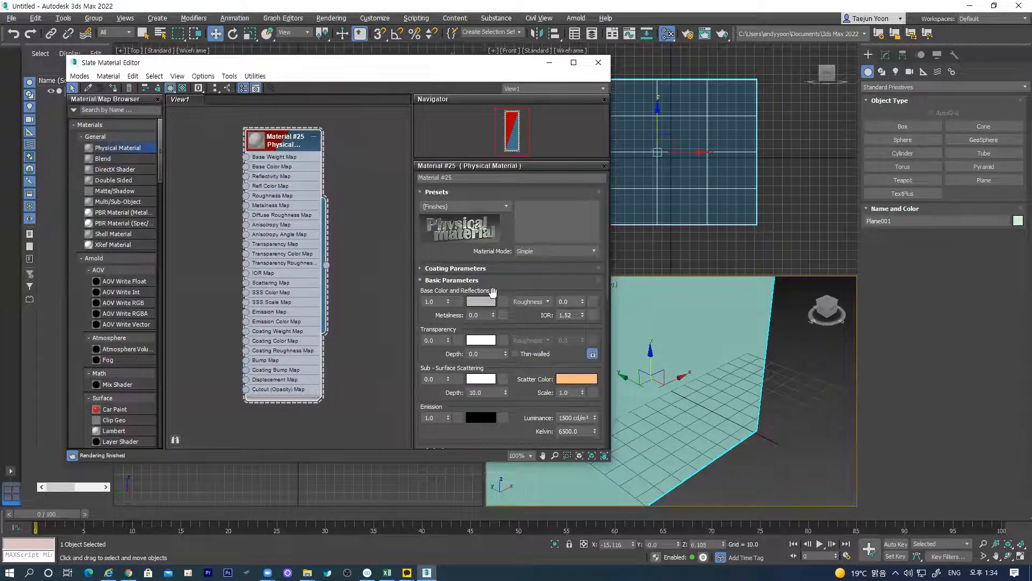
{"action": "left_click", "coordinate": [504, 302]}
{"action": "scroll", "coordinate": [604, 417], "scroll_direction": "down", "scroll_amount": 3}
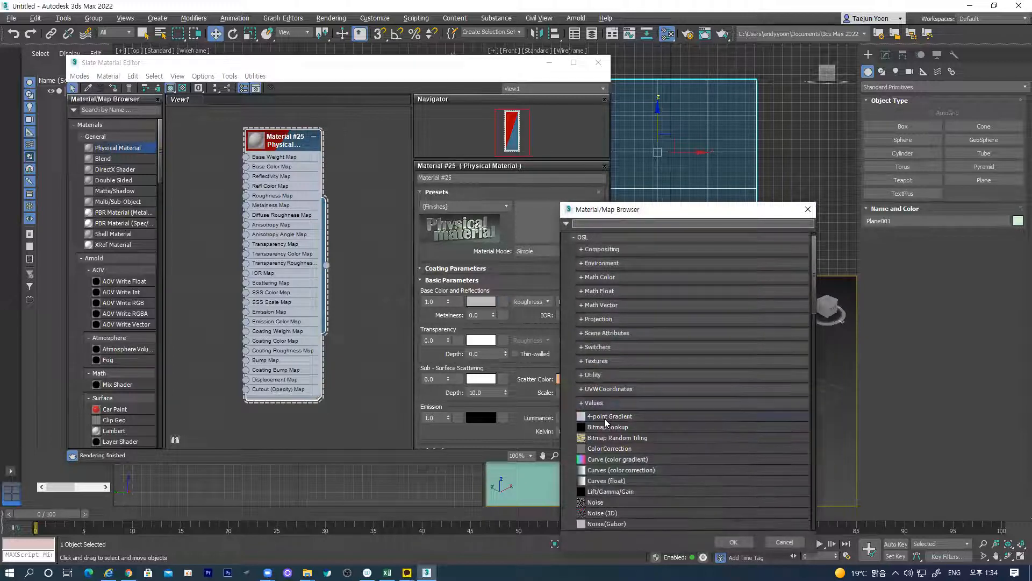
{"action": "scroll", "coordinate": [605, 424], "scroll_direction": "down", "scroll_amount": 3}
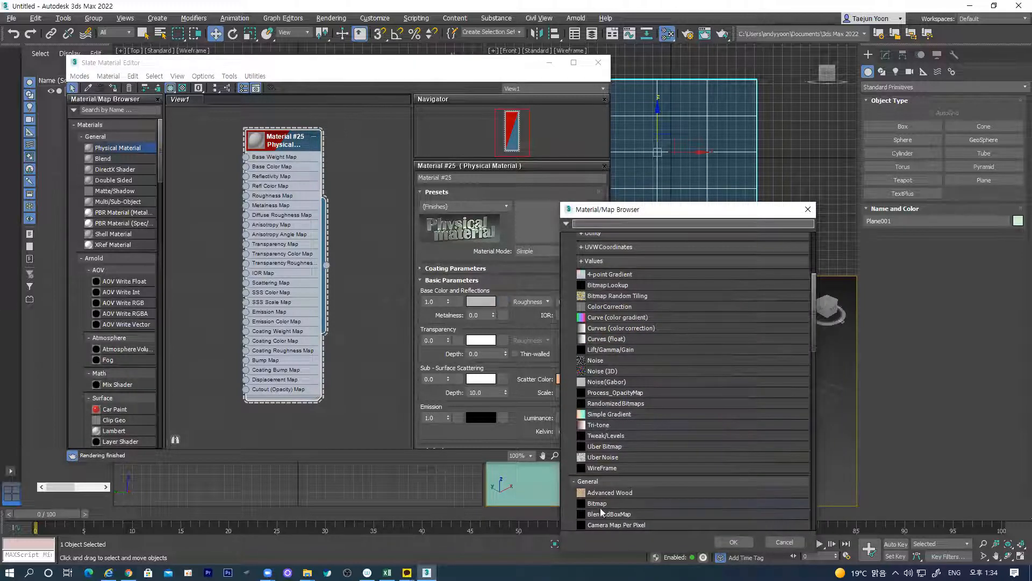
{"action": "double_click", "coordinate": [601, 504]}
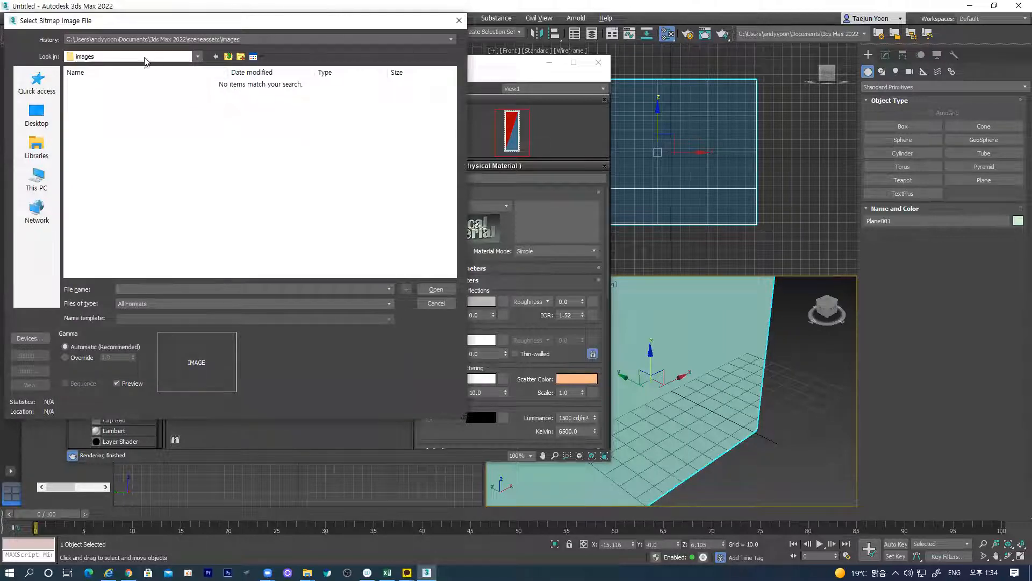
{"action": "left_click", "coordinate": [143, 58]}
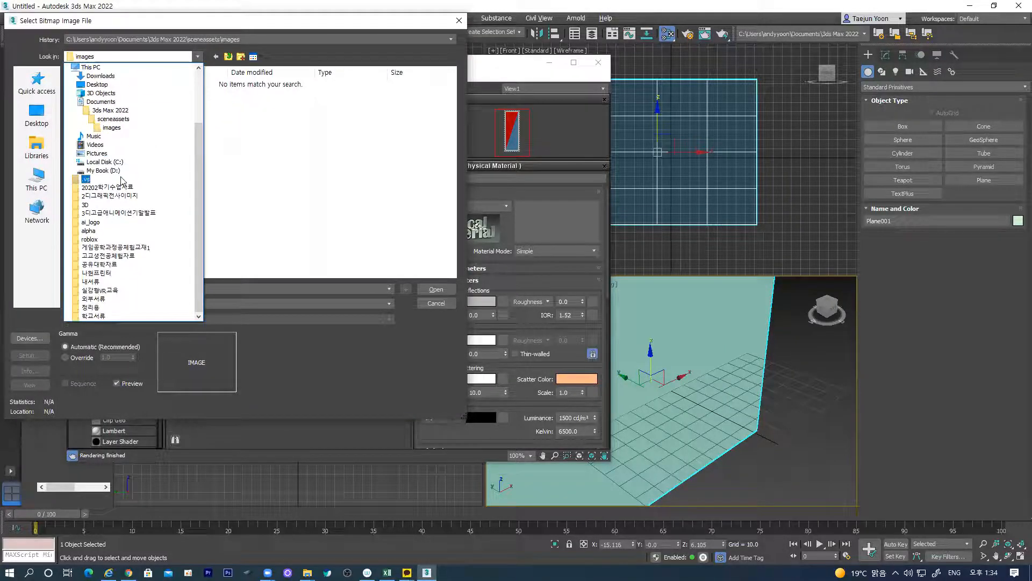
{"action": "scroll", "coordinate": [128, 264], "scroll_direction": "up", "scroll_amount": 3}
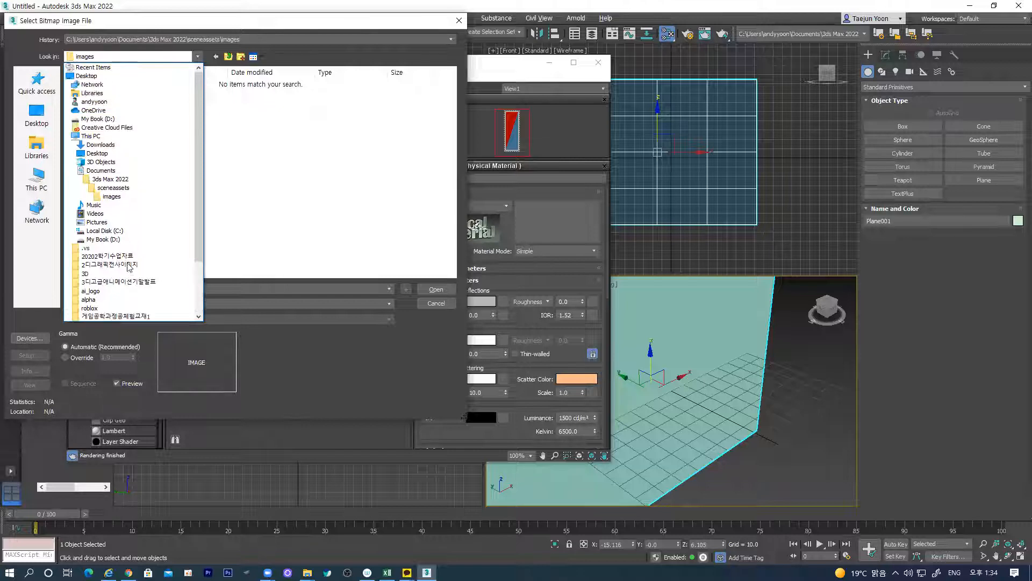
{"action": "left_click", "coordinate": [97, 153]}
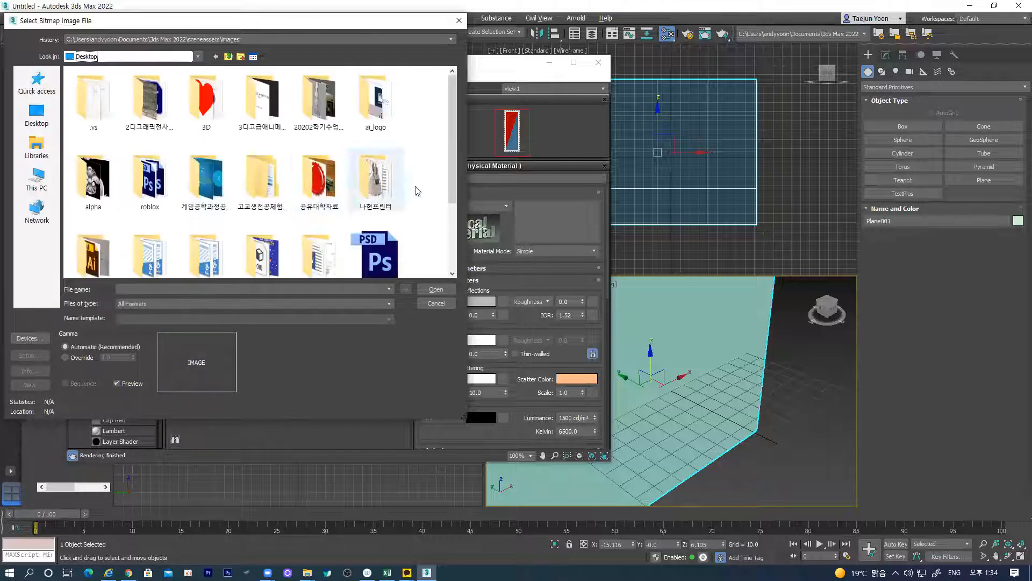
{"action": "scroll", "coordinate": [458, 223], "scroll_direction": "down", "scroll_amount": 2}
{"action": "scroll", "coordinate": [458, 237], "scroll_direction": "down", "scroll_amount": 1}
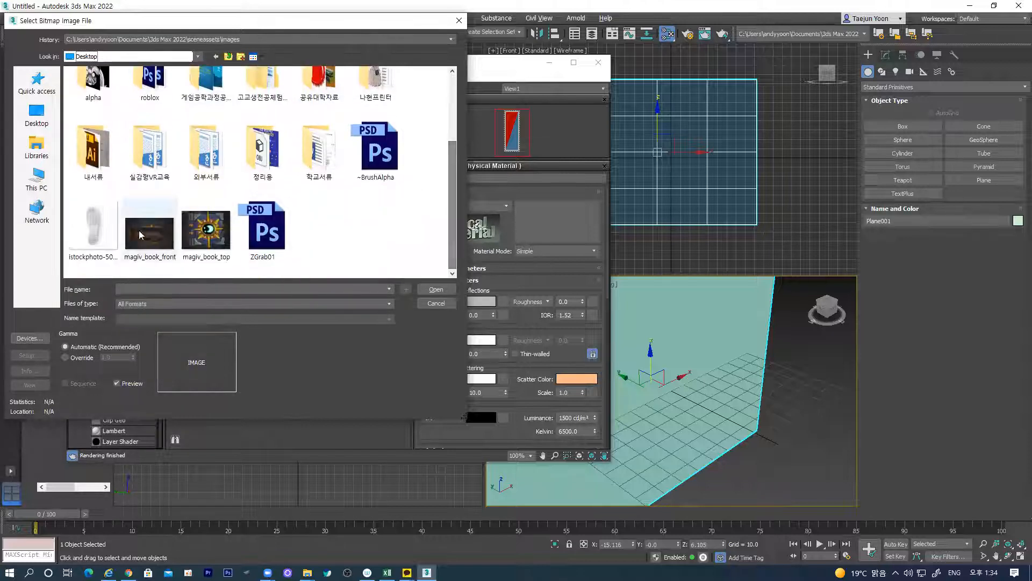
{"action": "left_click", "coordinate": [92, 231]}
{"action": "left_click", "coordinate": [436, 289]}
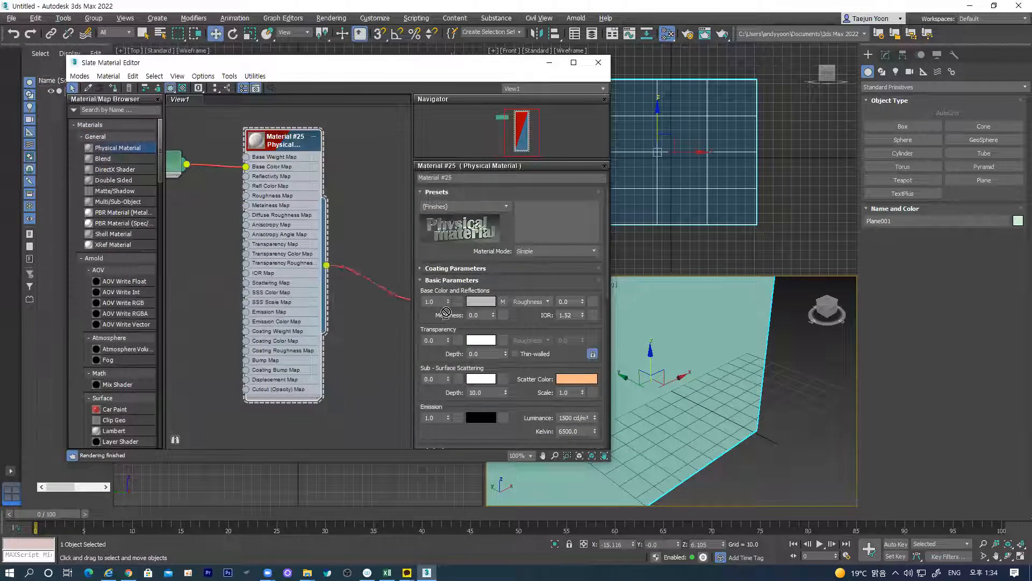
Step: Assign the sole material to the plane and switch the Front viewport from wireframe to shaded display
{"action": "left_click_drag", "start_coordinate": [467, 67], "coordinate": [287, 59]}
{"action": "mouse_move", "coordinate": [639, 164]}
{"action": "middle_mouse_down"}
{"action": "mouse_move", "coordinate": [647, 176]}
{"action": "mouse_move", "coordinate": [614, 143]}
{"action": "mouse_move", "coordinate": [574, 173]}
{"action": "middle_mouse_up"}
{"action": "key", "text": "F3"}
{"action": "scroll", "coordinate": [616, 146], "scroll_direction": "down", "scroll_amount": 2}
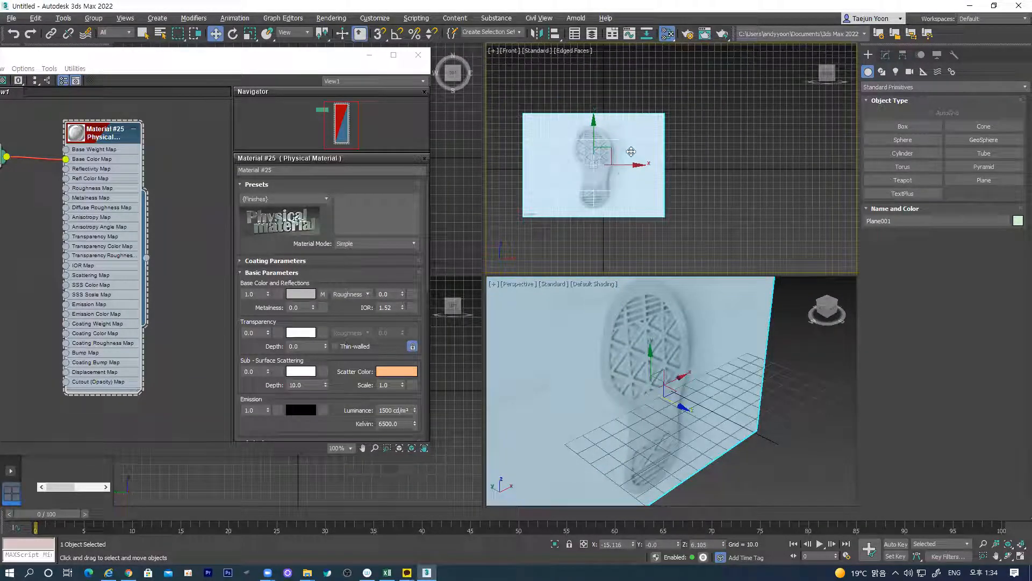
Step: Clone the sole plane to the right of the original in the Front viewport
{"action": "left_click_drag", "start_coordinate": [611, 151], "coordinate": [771, 143], "text": "shift"}
{"action": "left_click", "coordinate": [522, 329]}
Step: Duplicate the Physical Material node together with its bitmap node, placing the copy below the originals in View1
{"action": "scroll", "coordinate": [84, 180], "scroll_direction": "down", "scroll_amount": 5}
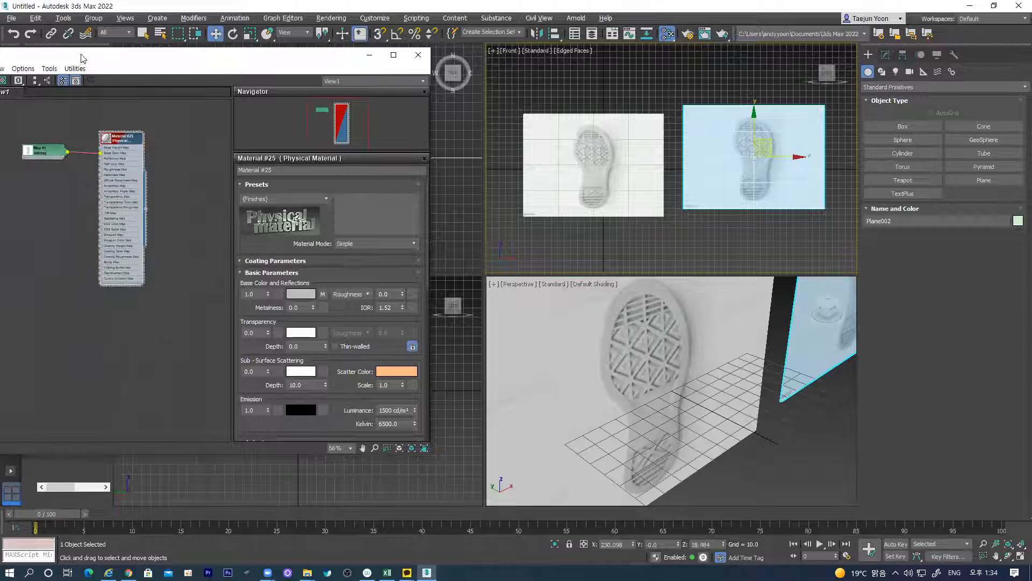
{"action": "left_click_drag", "start_coordinate": [83, 58], "coordinate": [221, 52]}
{"action": "left_click_drag", "start_coordinate": [144, 95], "coordinate": [349, 350]}
{"action": "mouse_move", "coordinate": [263, 158]}
{"action": "left_mouse_down", "text": "shift"}
{"action": "mouse_move", "coordinate": [264, 334]}
{"action": "mouse_move", "coordinate": [263, 322]}
{"action": "left_mouse_up", "text": "shift"}
{"action": "left_click", "coordinate": [308, 290]}
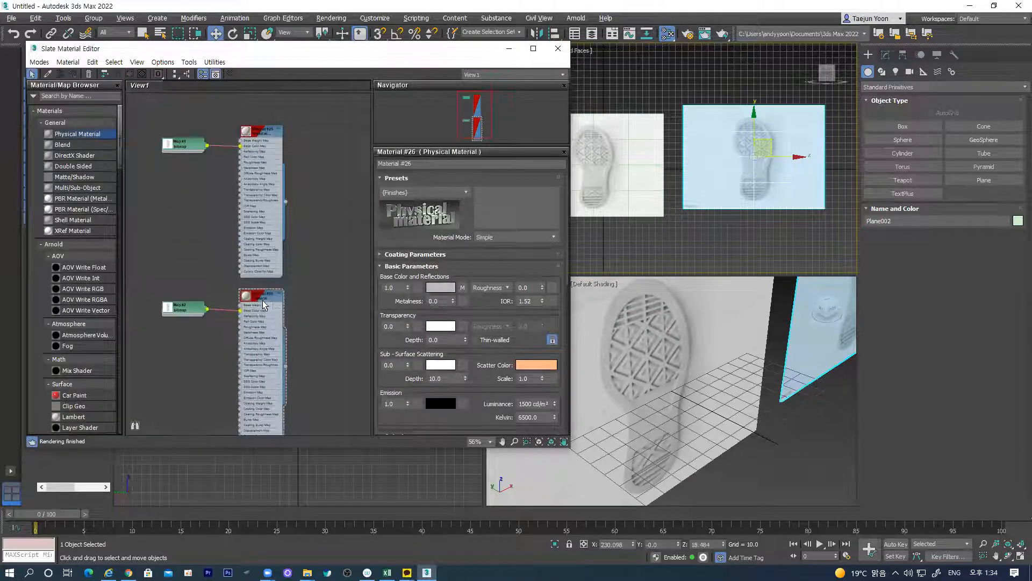
Step: Replace the copied node's bitmap with the sc-fi-shoes-girl-1 image from Downloads, assign that material to the second plane and close the material editor
{"action": "double_click", "coordinate": [179, 309]}
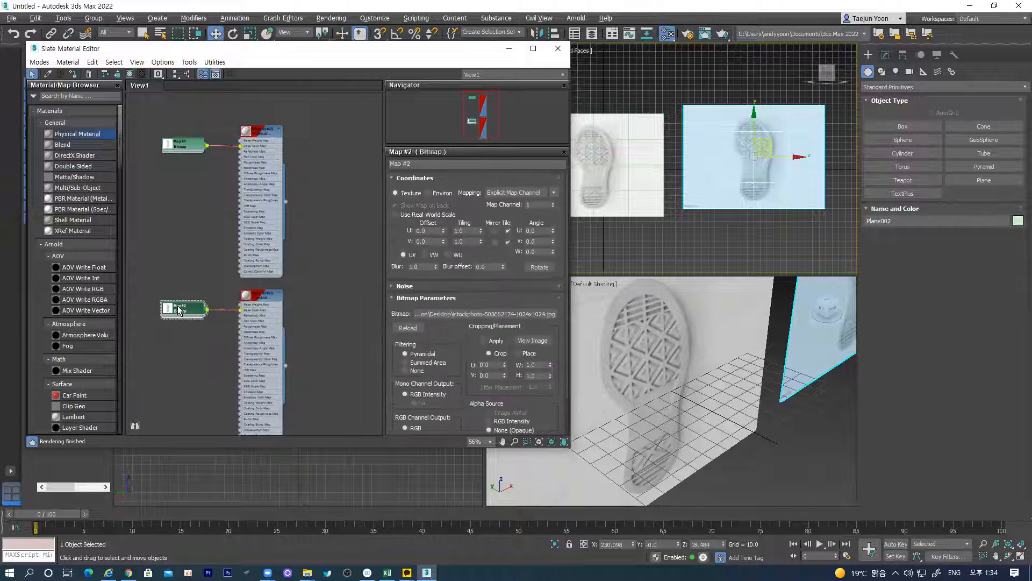
{"action": "left_click", "coordinate": [464, 313]}
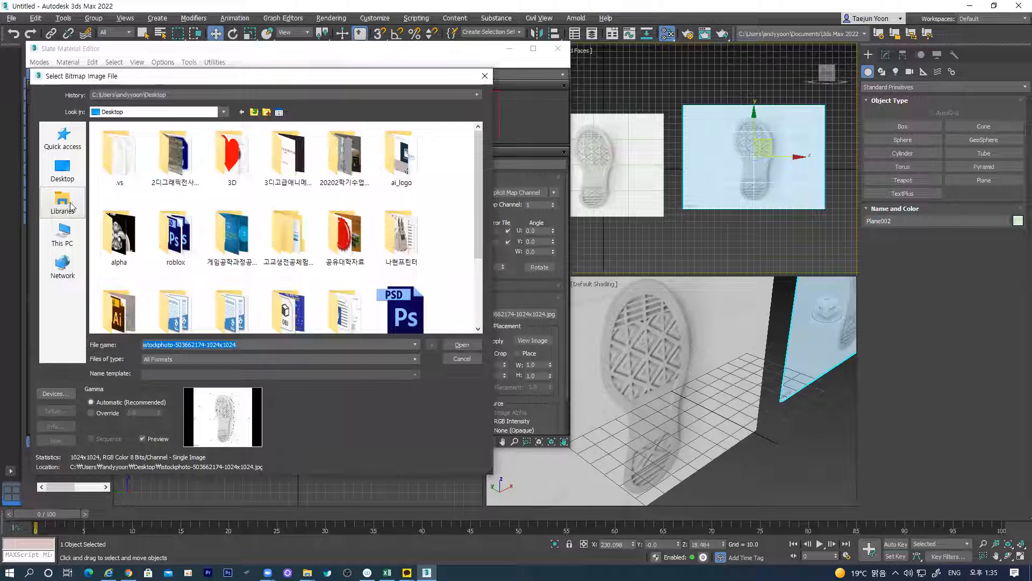
{"action": "left_click", "coordinate": [129, 113]}
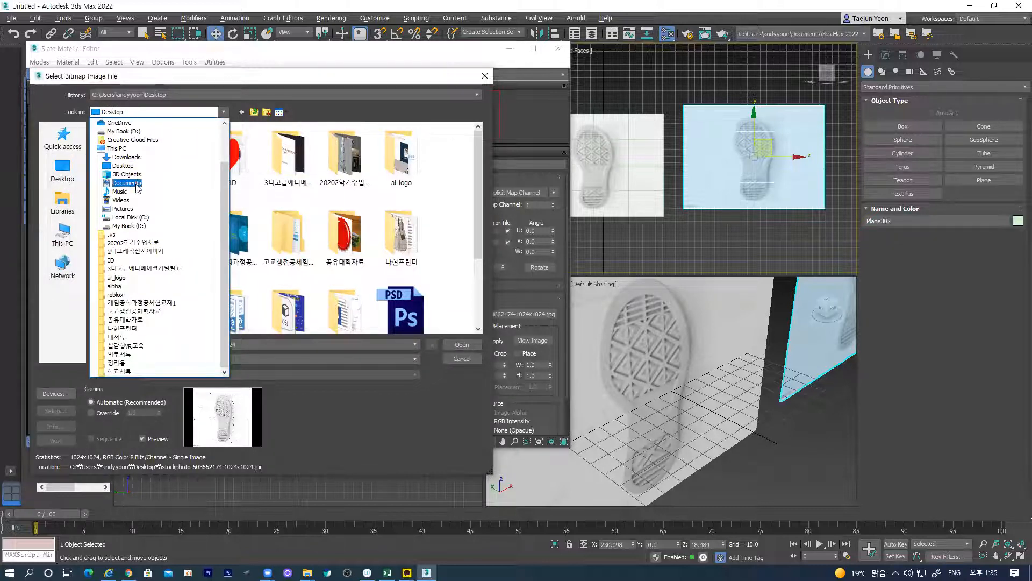
{"action": "left_click", "coordinate": [126, 157]}
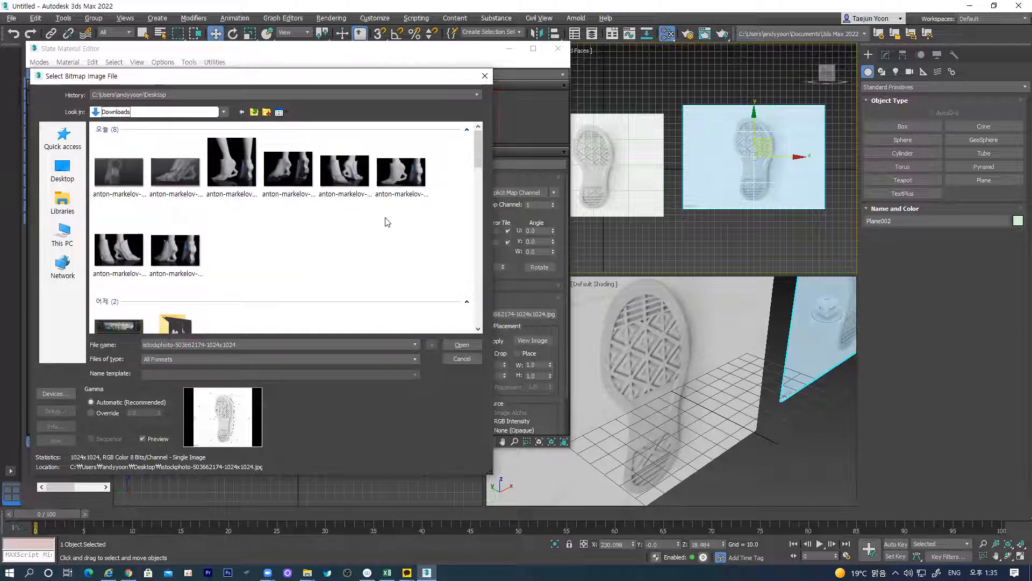
{"action": "left_click", "coordinate": [147, 260]}
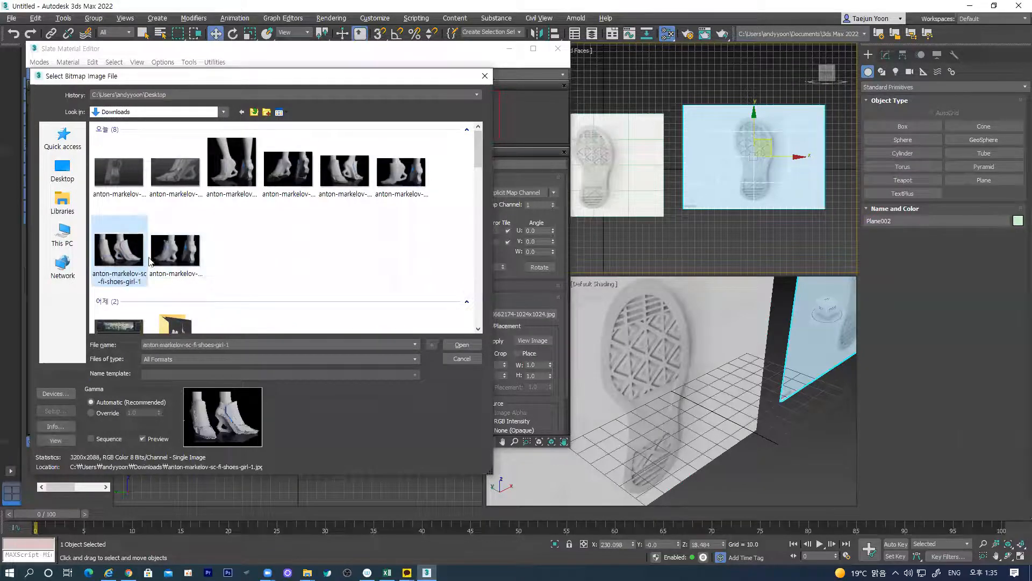
{"action": "left_click", "coordinate": [468, 348]}
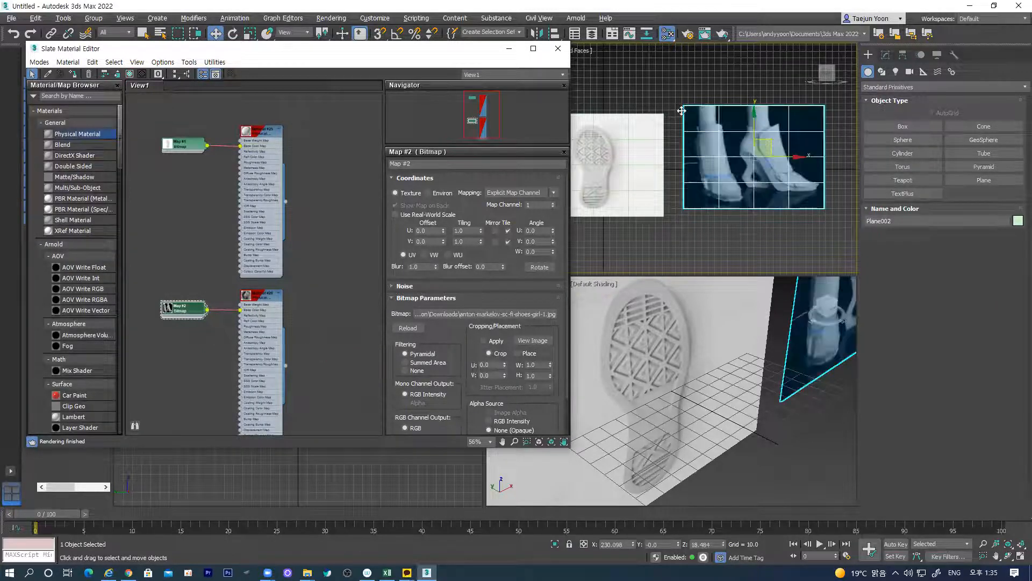
{"action": "left_click", "coordinate": [558, 49]}
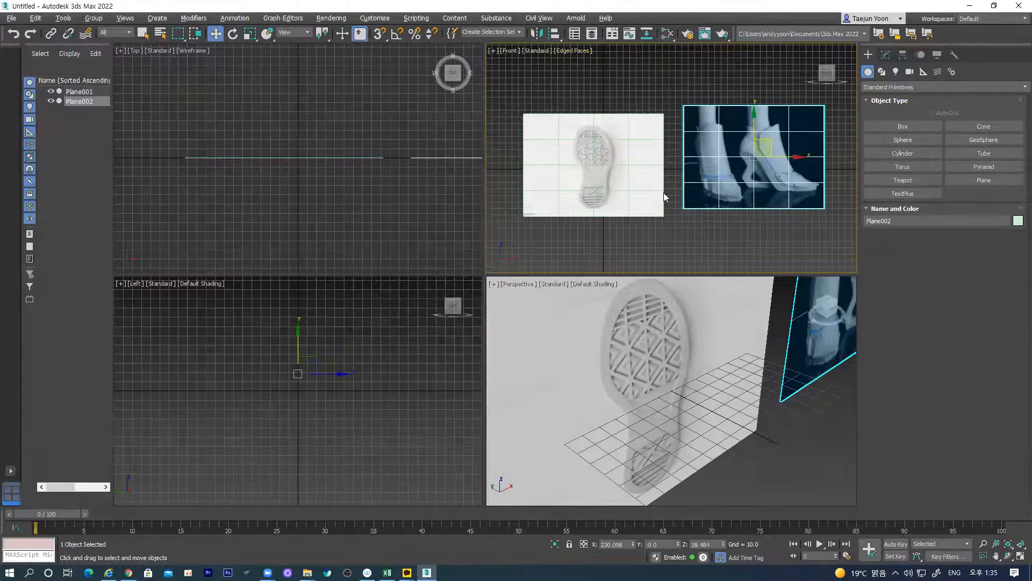
Step: Maximize the Front viewport and examine the sole and shoe reference planes up close
{"action": "key", "text": "alt+w"}
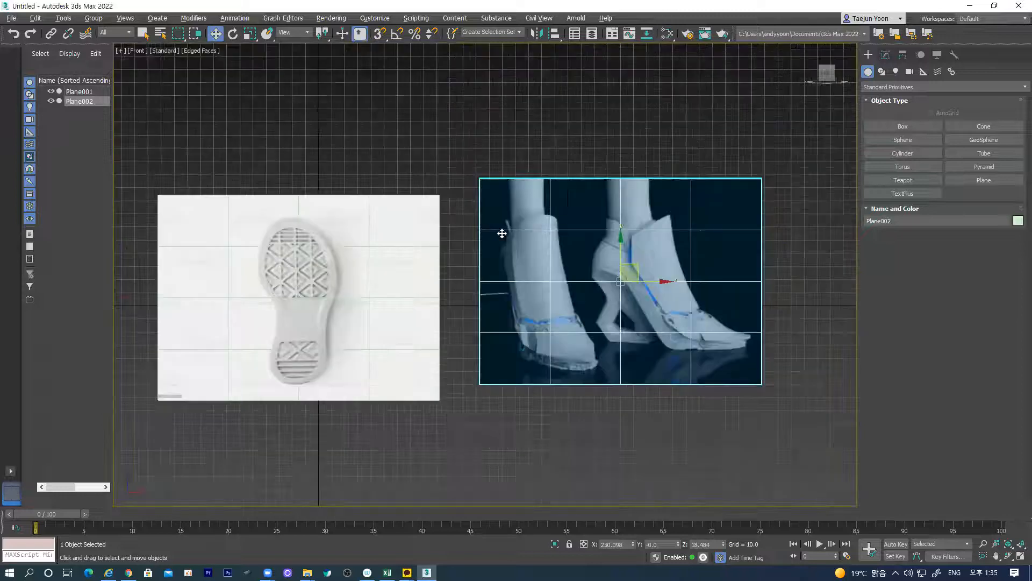
{"action": "scroll", "coordinate": [518, 201], "scroll_direction": "down", "scroll_amount": 1}
{"action": "scroll", "coordinate": [569, 232], "scroll_direction": "up", "scroll_amount": 2}
{"action": "middle_click_drag", "start_coordinate": [554, 253], "coordinate": [428, 244]}
{"action": "left_click", "coordinate": [633, 434]}
{"action": "left_click", "coordinate": [594, 351]}
{"action": "middle_click_drag", "start_coordinate": [282, 317], "coordinate": [488, 288]}
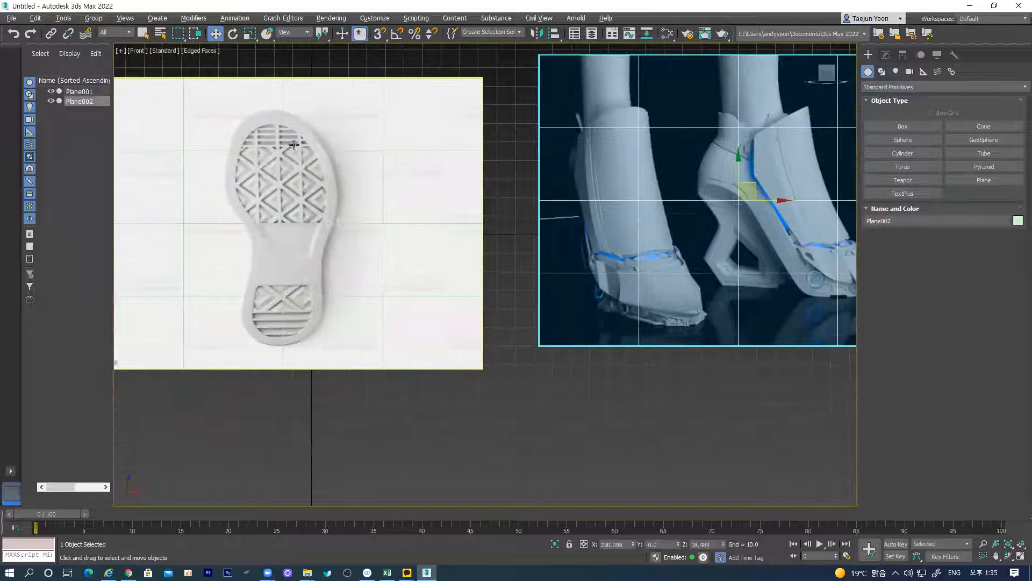
Step: Add a UVW Map modifier to the sole plane and apply Bitmap Fit using the sole image on the Desktop
{"action": "left_click", "coordinate": [294, 196]}
{"action": "scroll", "coordinate": [316, 236], "scroll_direction": "down", "scroll_amount": 2}
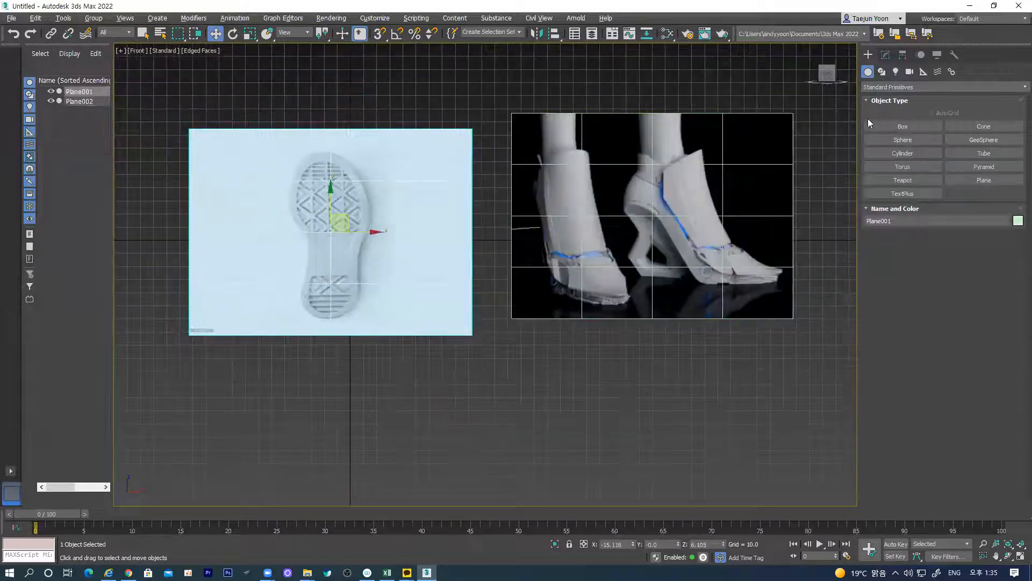
{"action": "left_click", "coordinate": [884, 54]}
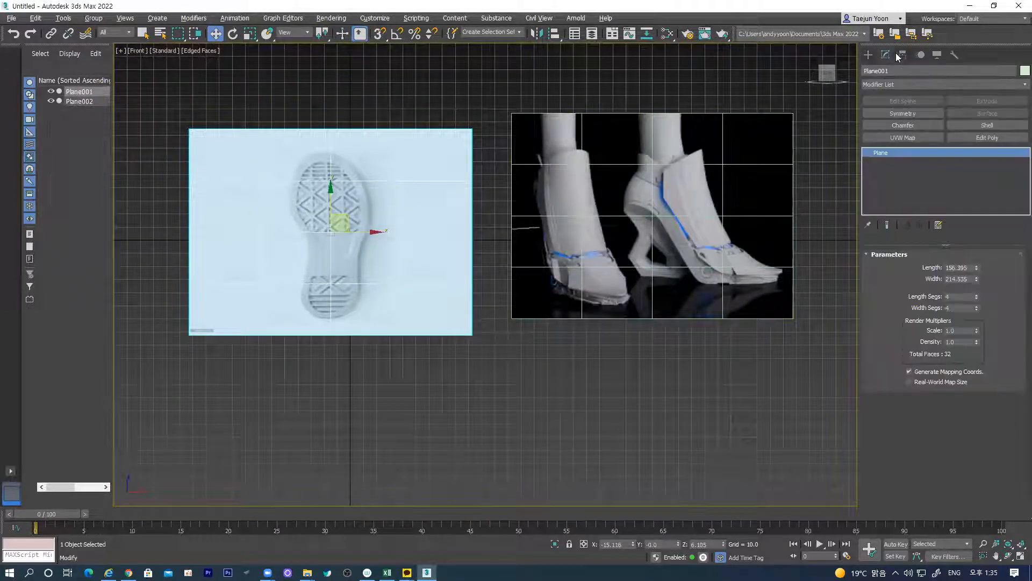
{"action": "left_click", "coordinate": [896, 137]}
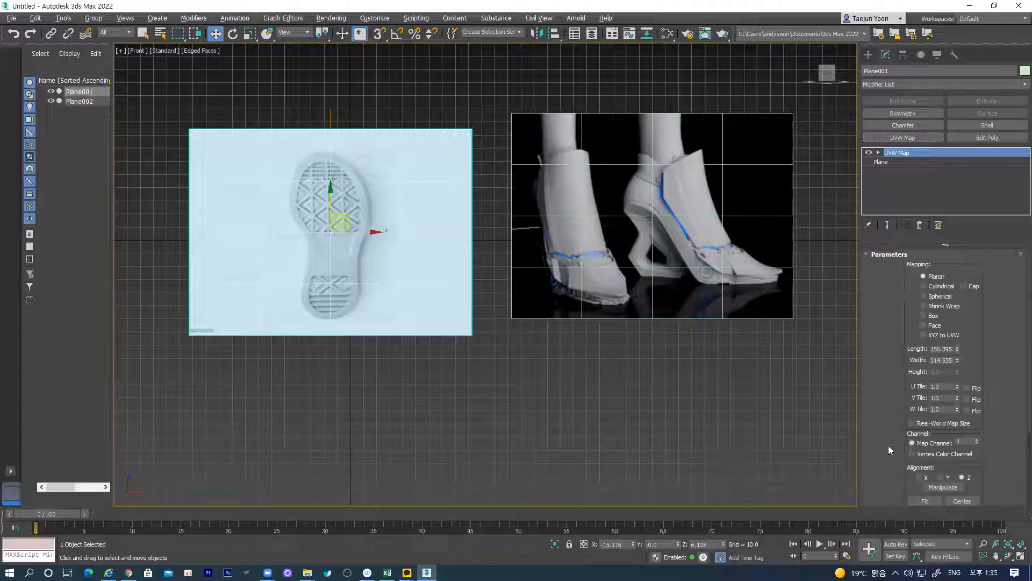
{"action": "left_click_drag", "start_coordinate": [903, 414], "coordinate": [908, 308]}
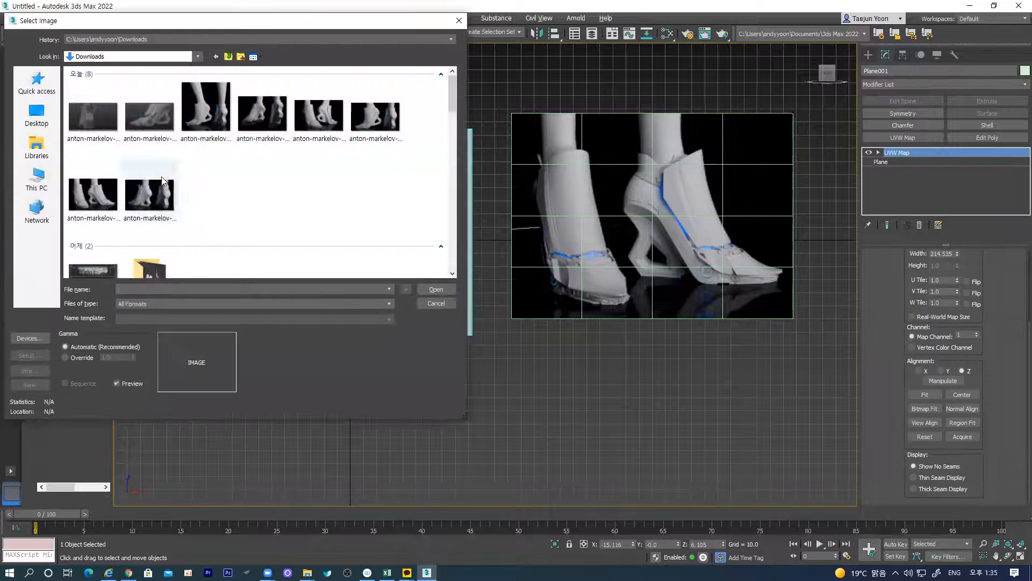
{"action": "left_click", "coordinate": [24, 119]}
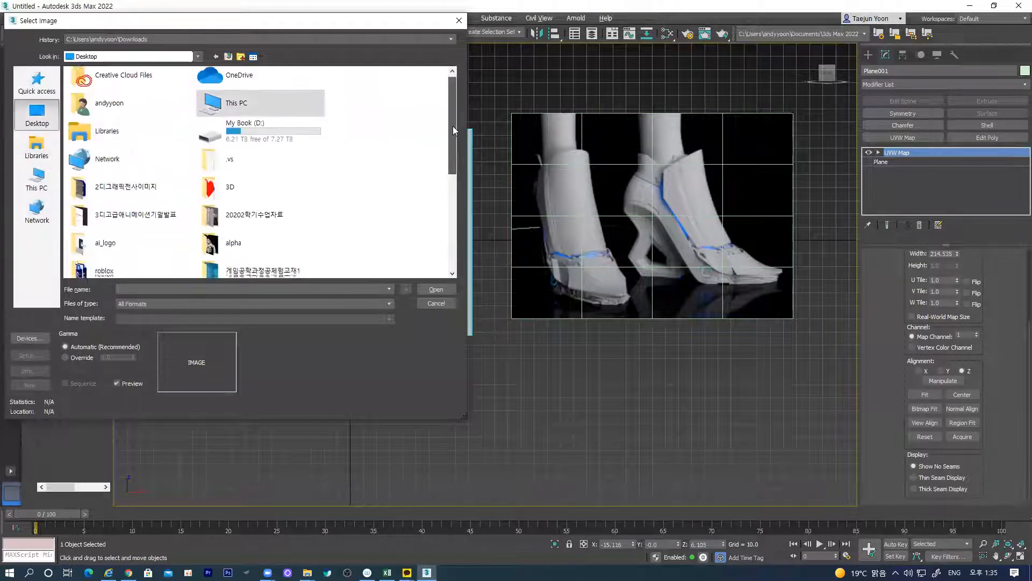
{"action": "left_click_drag", "start_coordinate": [452, 126], "coordinate": [459, 236]}
{"action": "double_click", "coordinate": [248, 208]}
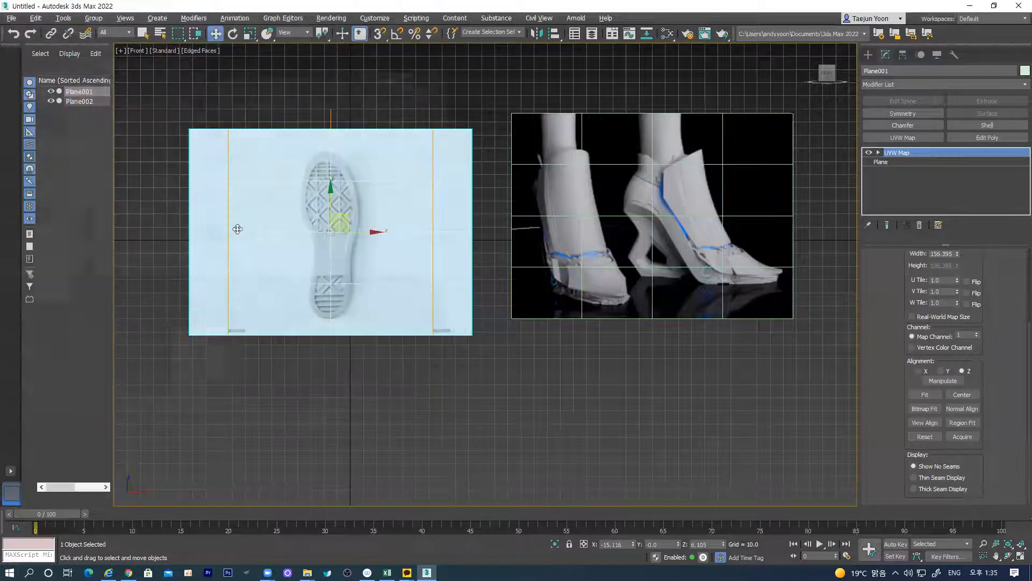
Step: Add a UVW Map modifier to the shoe plane and apply Bitmap Fit using the sc-fi-shoes-girl-1 image from Downloads
{"action": "left_click", "coordinate": [667, 241]}
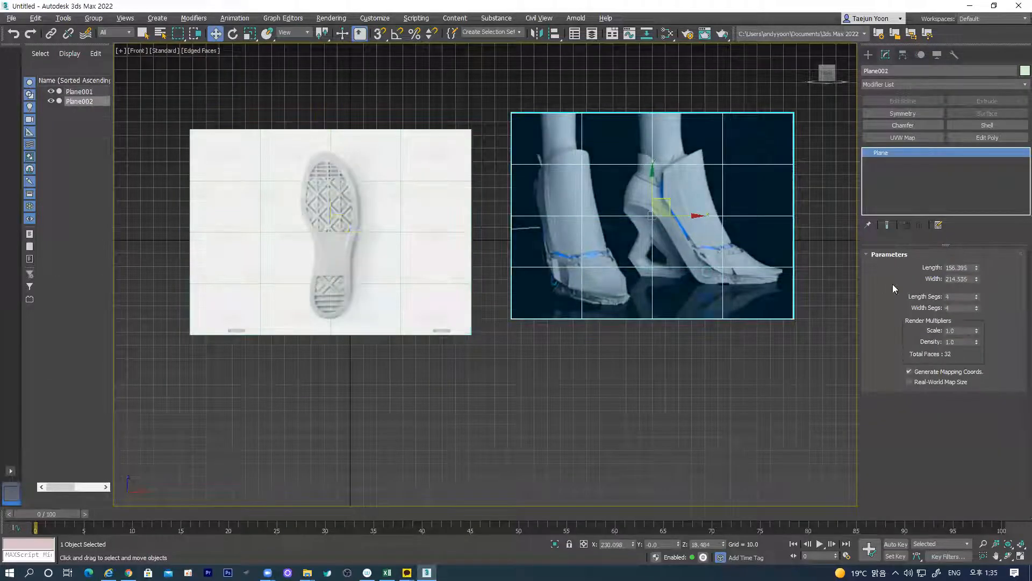
{"action": "left_click", "coordinate": [900, 138]}
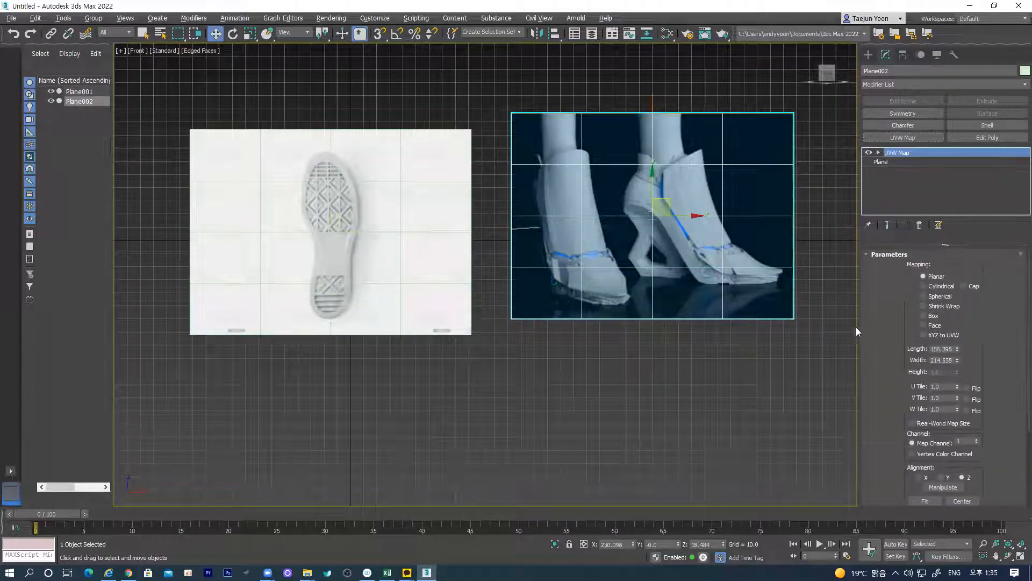
{"action": "scroll", "coordinate": [893, 436], "scroll_direction": "down", "scroll_amount": 3}
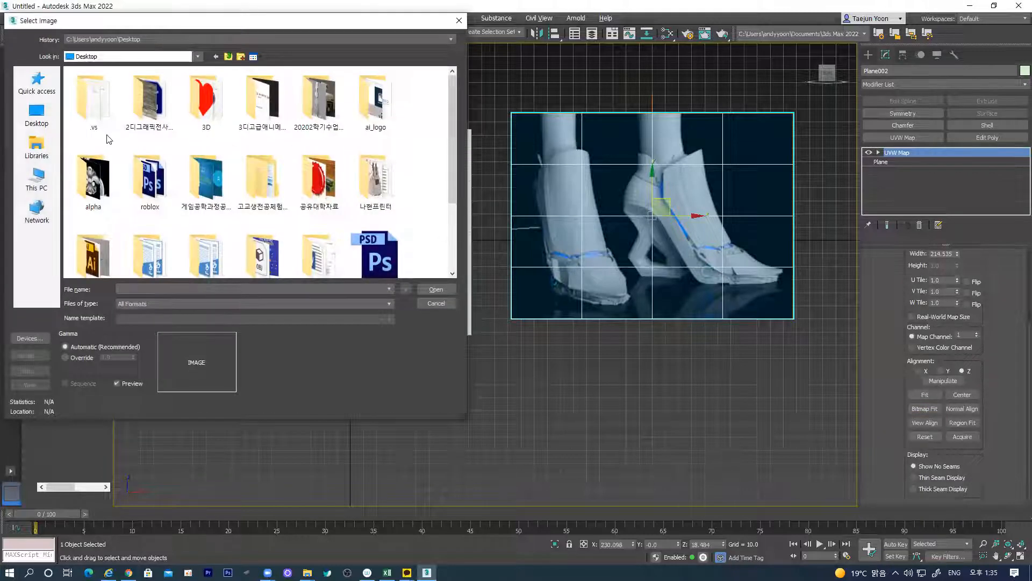
{"action": "left_click", "coordinate": [45, 120]}
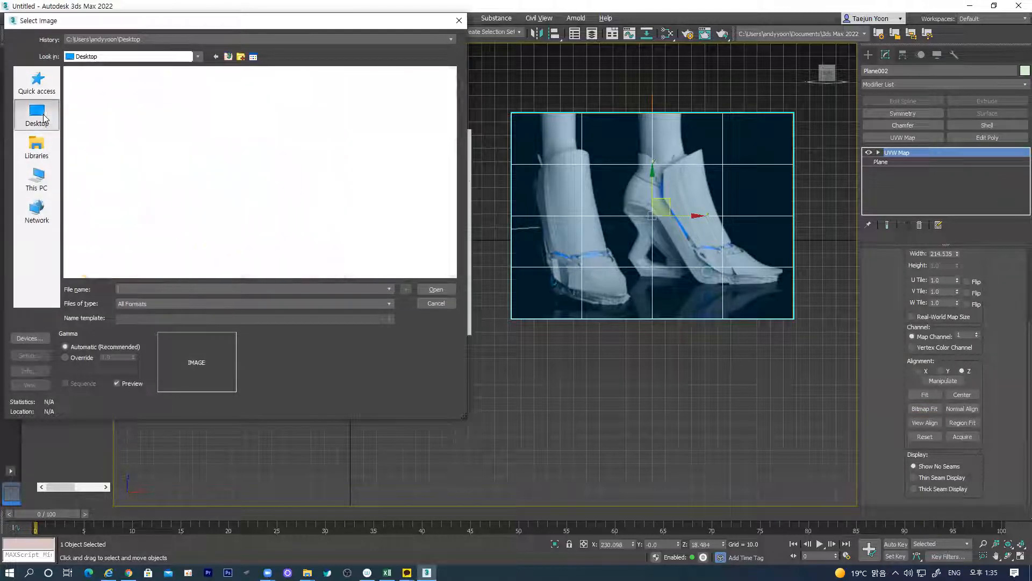
{"action": "left_click", "coordinate": [112, 58]}
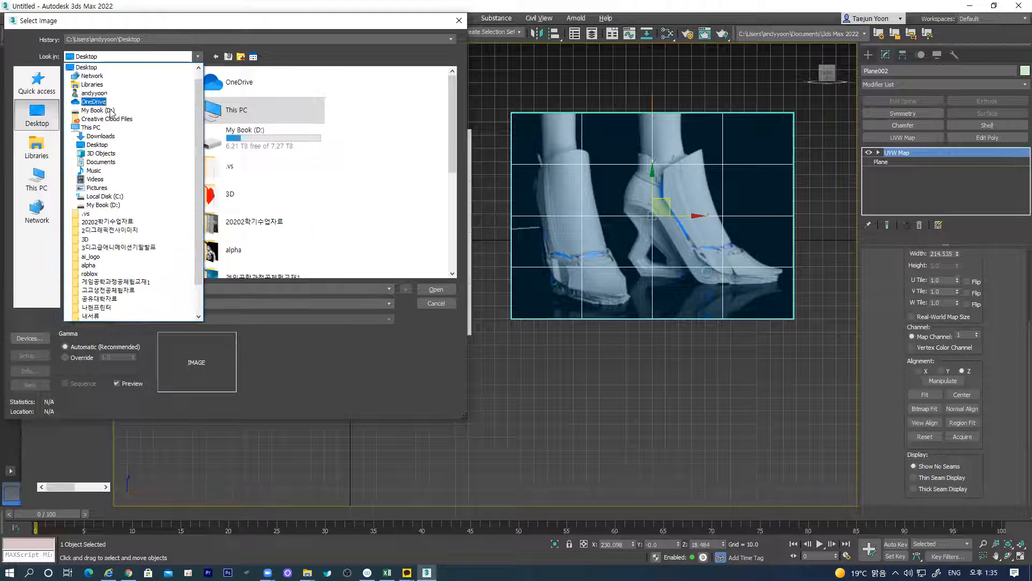
{"action": "left_click", "coordinate": [114, 136]}
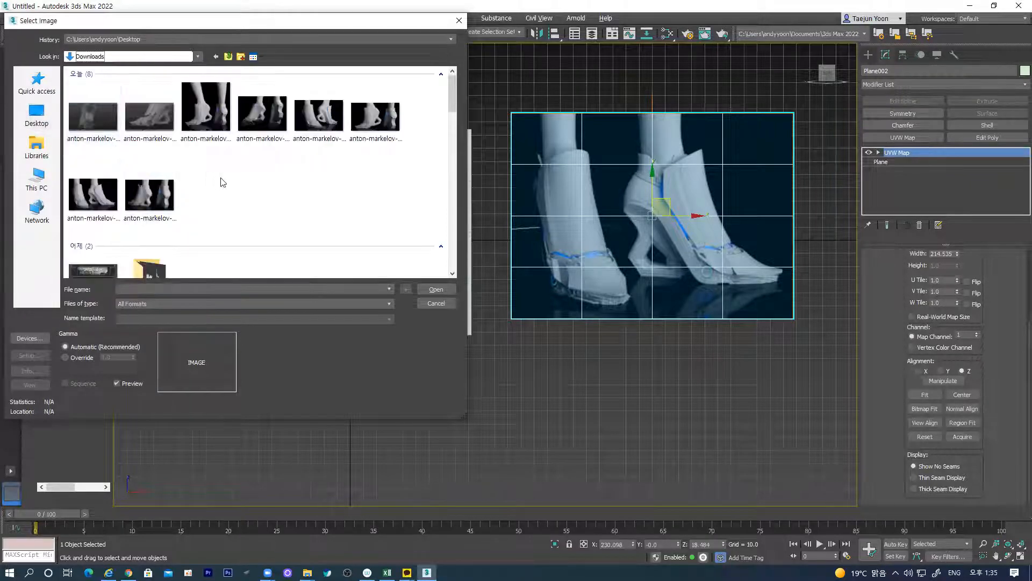
{"action": "left_click", "coordinate": [93, 194]}
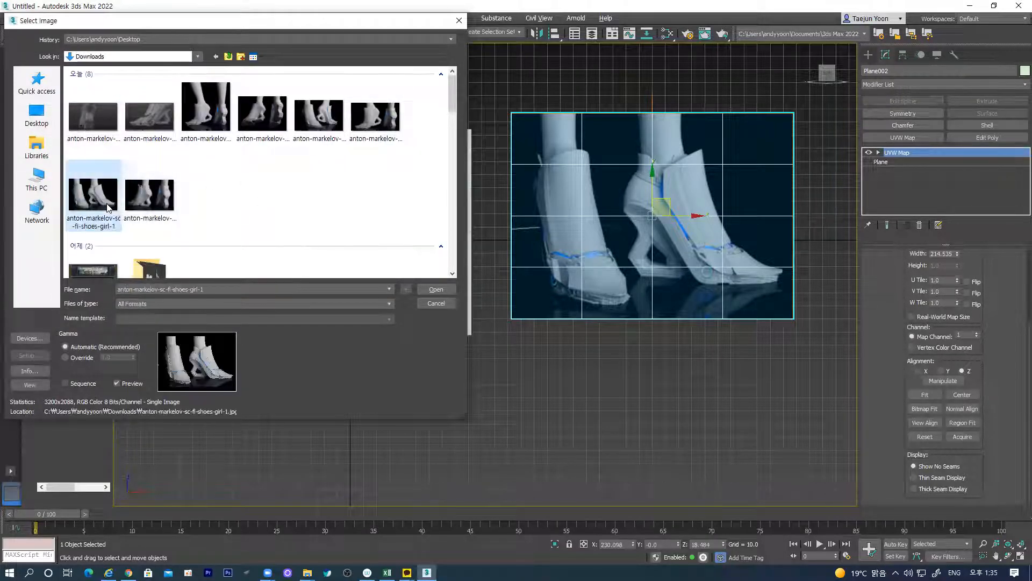
{"action": "left_click", "coordinate": [436, 289]}
Step: Scale down and reposition the UVW Map gizmo on the shoe plane, then leave gizmo editing and deselect the plane
{"action": "middle_click_drag", "start_coordinate": [654, 300], "coordinate": [462, 285]}
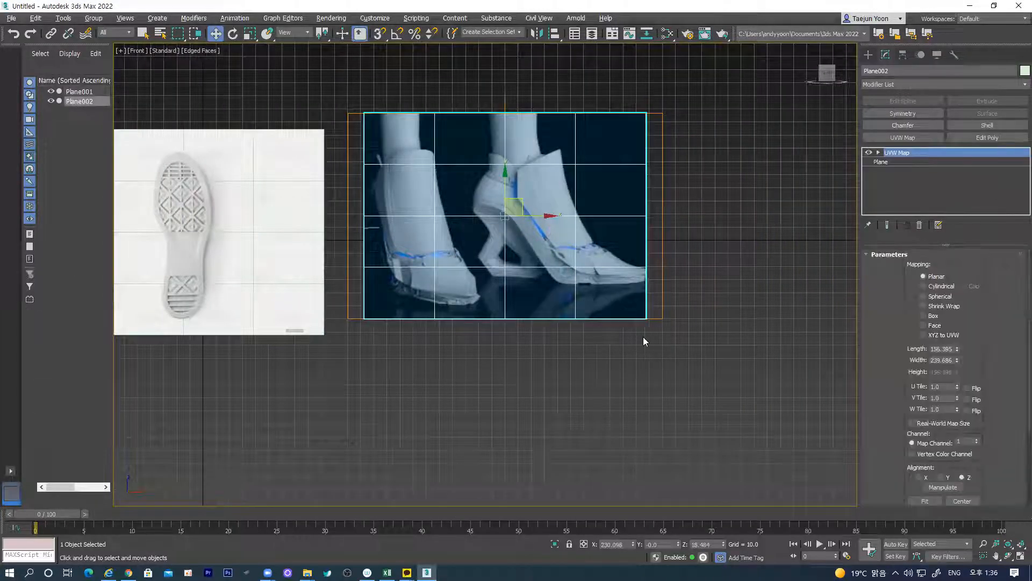
{"action": "left_click", "coordinate": [878, 152]}
{"action": "left_click", "coordinate": [897, 162]}
{"action": "left_click", "coordinate": [250, 34]}
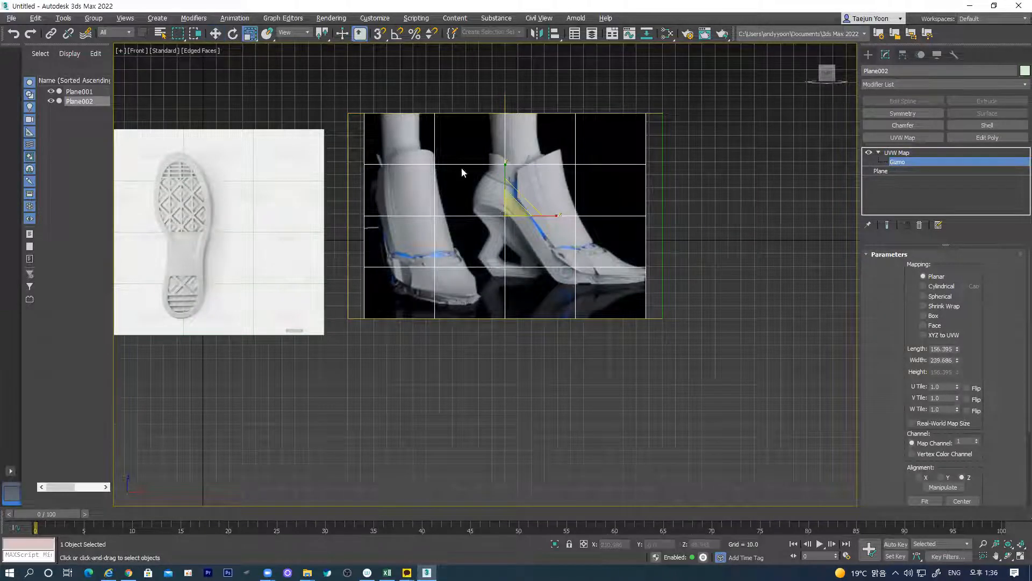
{"action": "left_click_drag", "start_coordinate": [507, 214], "coordinate": [508, 208]}
{"action": "left_click", "coordinate": [215, 34]}
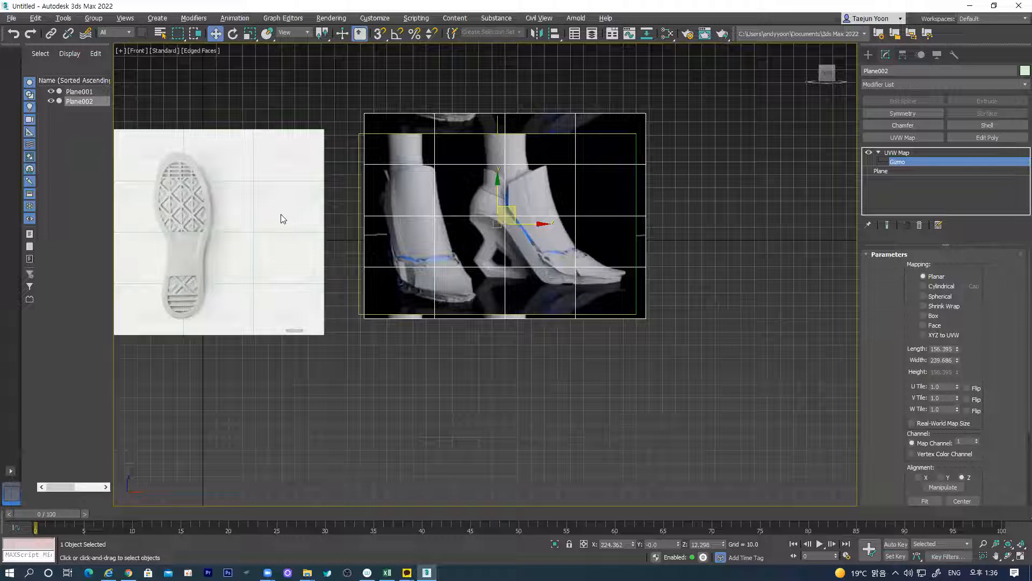
{"action": "left_click", "coordinate": [899, 154]}
{"action": "left_click", "coordinate": [773, 390]}
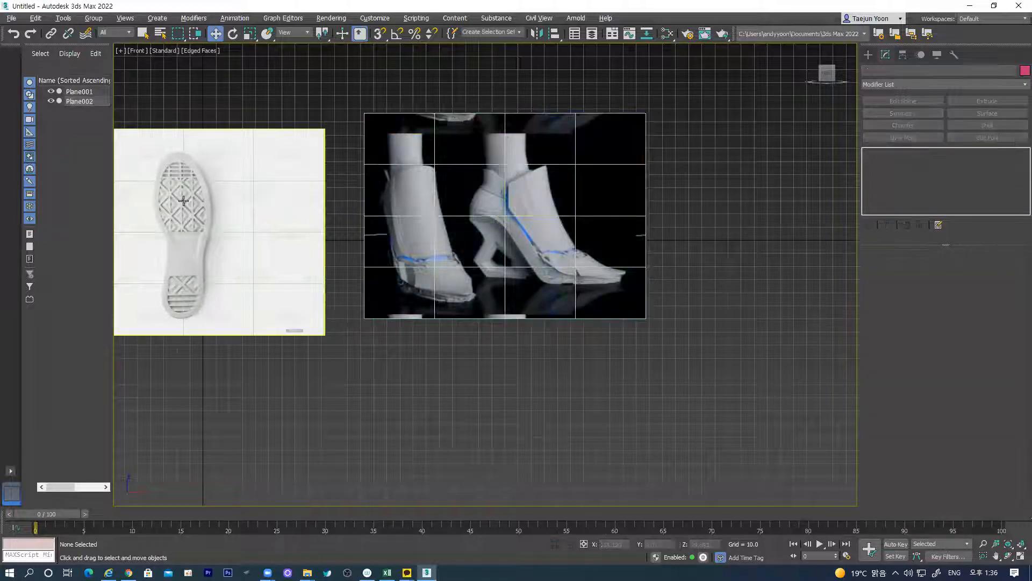
Step: Select the sole plane and examine the sole and shoe reference images up close, comparing their sizes
{"action": "left_click", "coordinate": [185, 201]}
{"action": "middle_click_drag", "start_coordinate": [190, 222], "coordinate": [293, 245]}
{"action": "scroll", "coordinate": [293, 246], "scroll_direction": "up", "scroll_amount": 5}
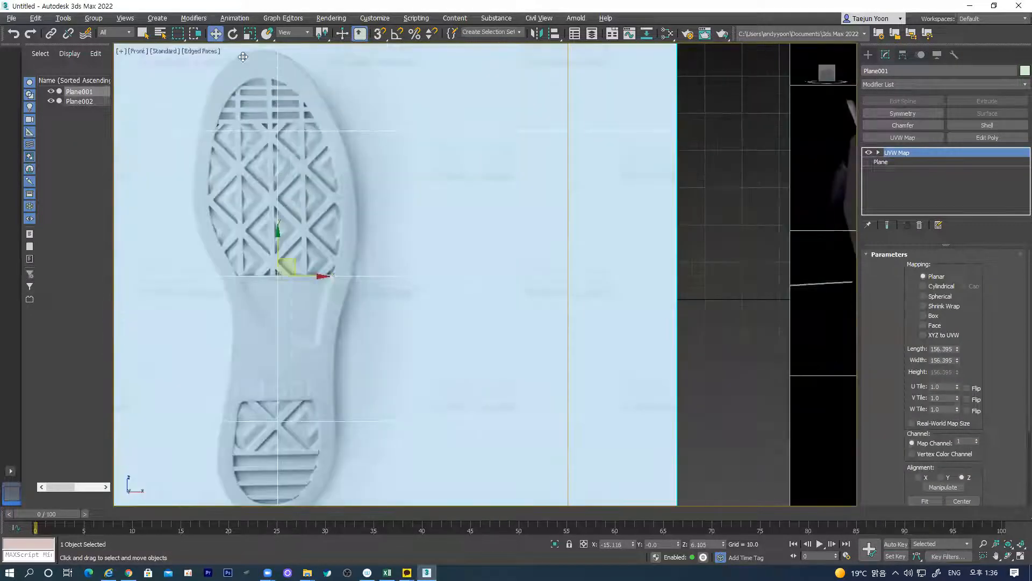
{"action": "scroll", "coordinate": [463, 287], "scroll_direction": "down", "scroll_amount": 4}
{"action": "middle_click_drag", "start_coordinate": [702, 353], "coordinate": [439, 280]}
{"action": "scroll", "coordinate": [440, 279], "scroll_direction": "up", "scroll_amount": 4}
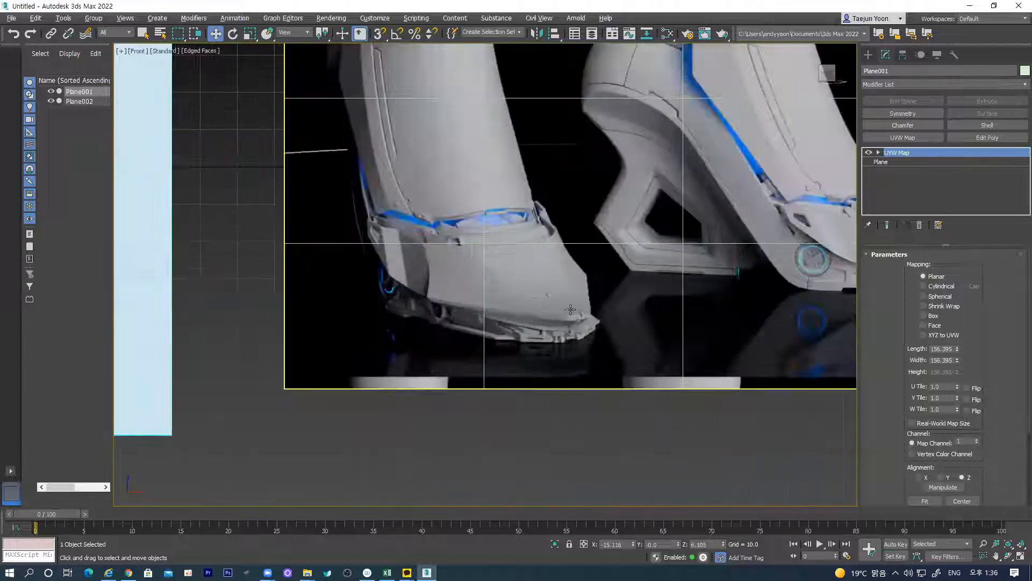
{"action": "scroll", "coordinate": [167, 229], "scroll_direction": "down", "scroll_amount": 2}
{"action": "middle_click_drag", "start_coordinate": [140, 221], "coordinate": [425, 293]}
{"action": "scroll", "coordinate": [313, 240], "scroll_direction": "down", "scroll_amount": 2}
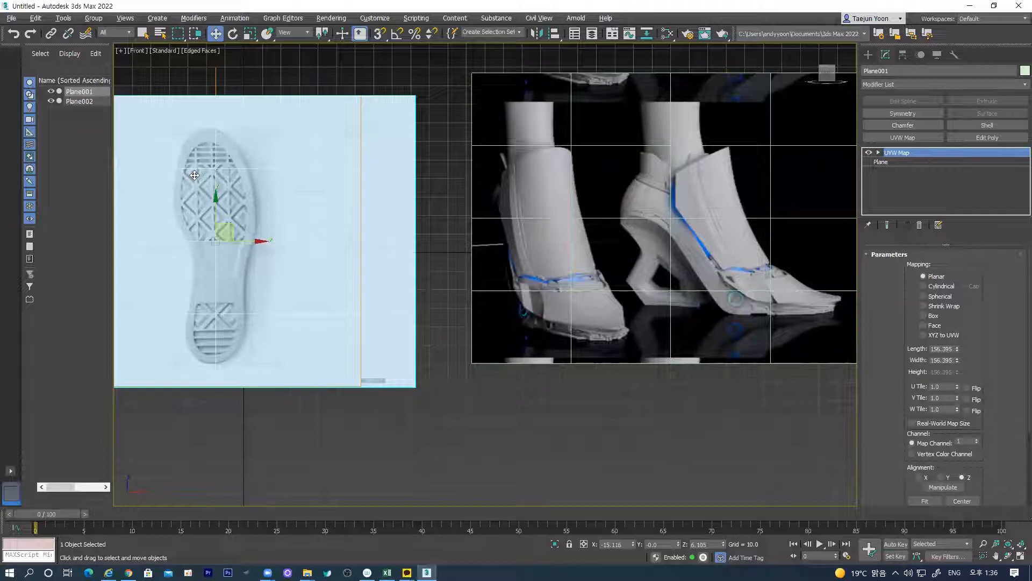
{"action": "scroll", "coordinate": [299, 280], "scroll_direction": "down", "scroll_amount": 2}
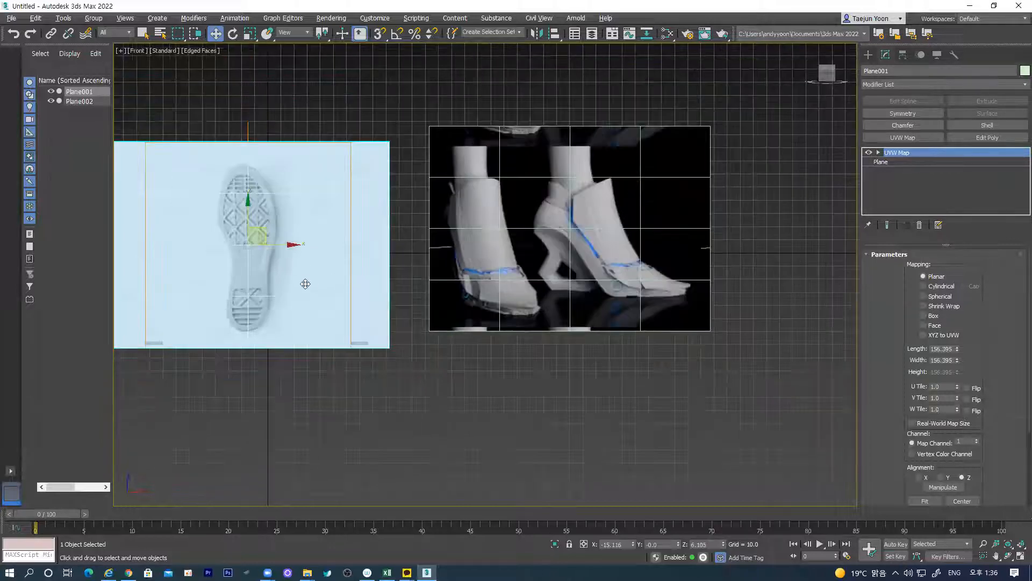
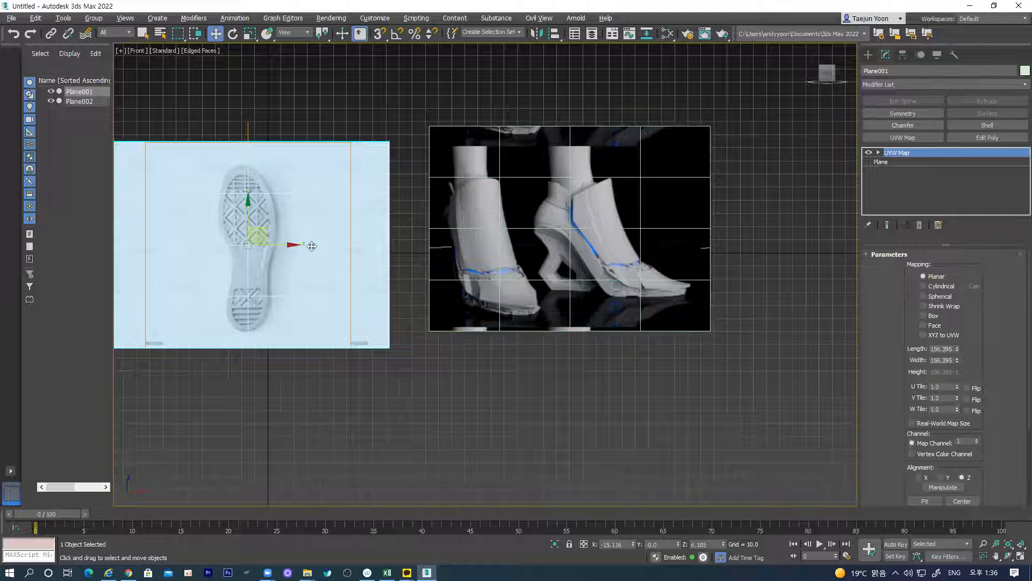
{"action": "middle_click_drag", "start_coordinate": [312, 246], "coordinate": [424, 226]}
{"action": "scroll", "coordinate": [365, 245], "scroll_direction": "up", "scroll_amount": 3}
{"action": "middle_click_drag", "start_coordinate": [342, 221], "coordinate": [359, 243]}
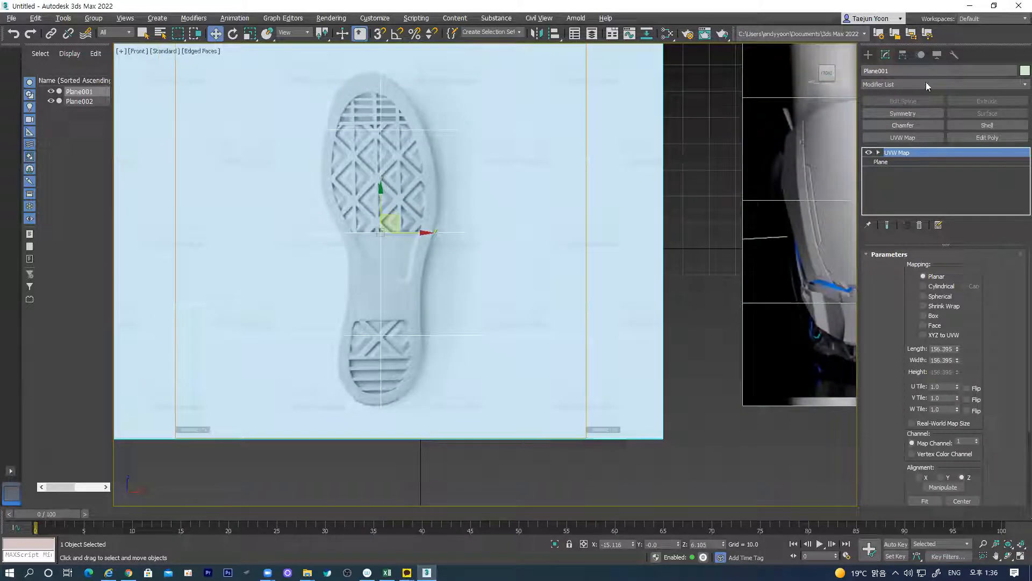
{"action": "left_click", "coordinate": [869, 54]}
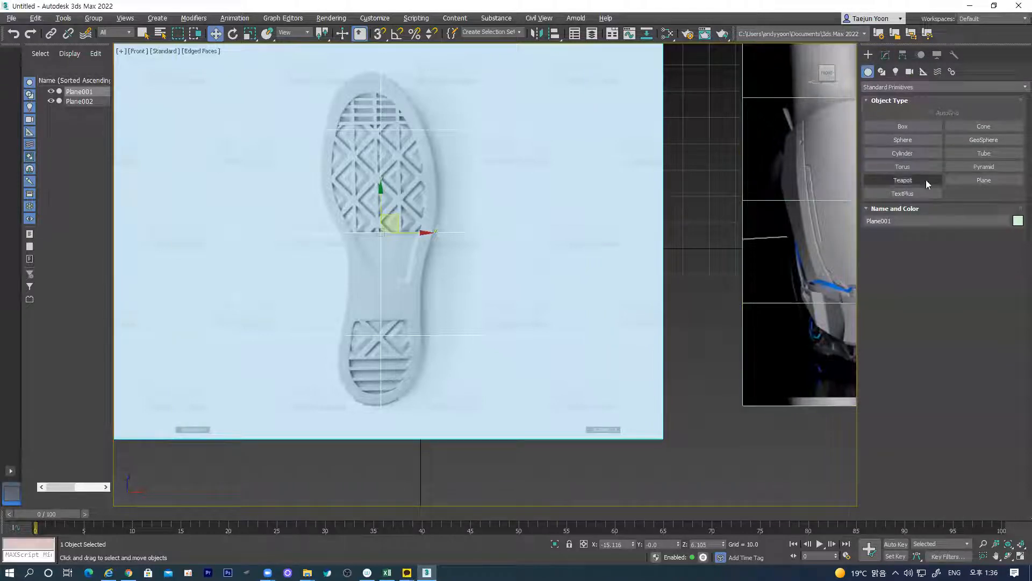
{"action": "left_click", "coordinate": [882, 72]}
{"action": "left_click", "coordinate": [904, 140]}
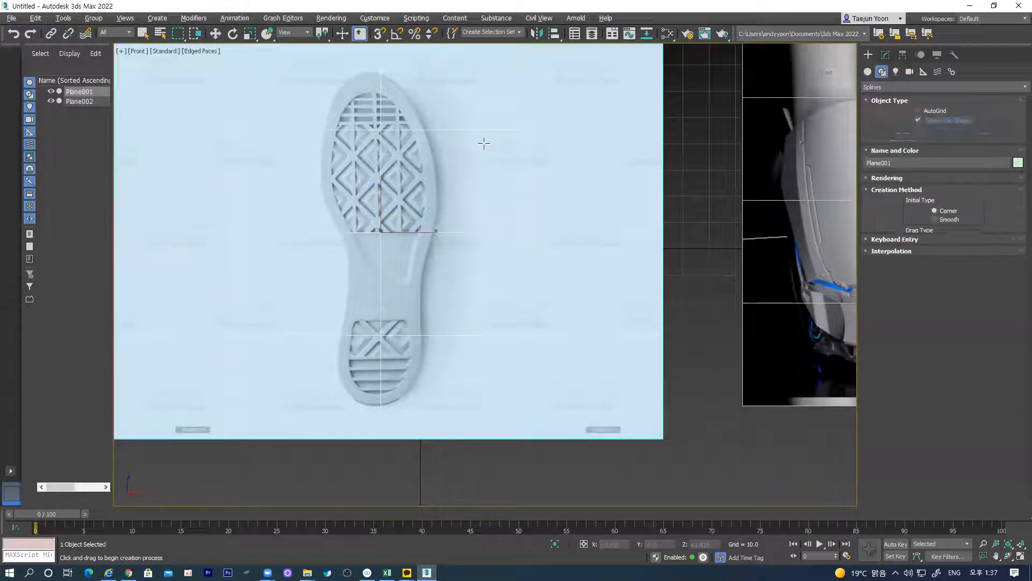
{"action": "left_click", "coordinate": [365, 70]}
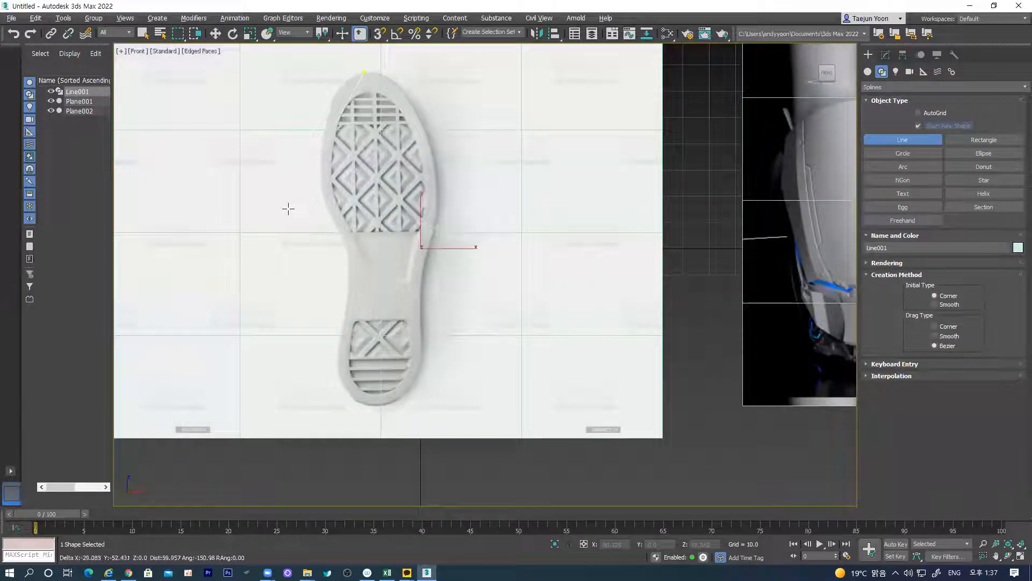
{"action": "right_click", "coordinate": [322, 223]}
{"action": "left_click", "coordinate": [215, 34]}
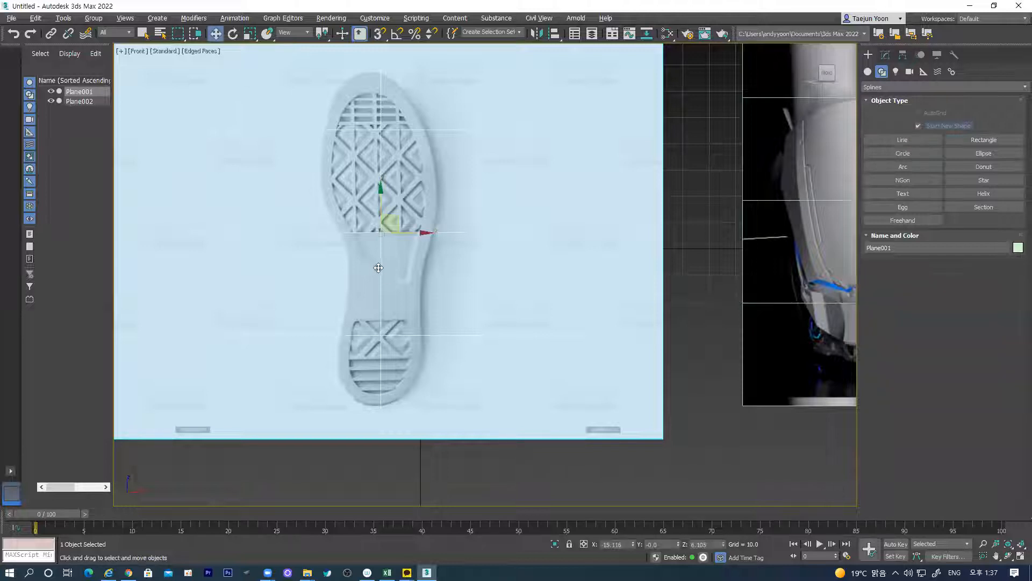
Step: Reduce the sole plane's length and width segments to 1 in its base Plane parameters
{"action": "scroll", "coordinate": [378, 268], "scroll_direction": "down", "scroll_amount": 3}
{"action": "left_click", "coordinate": [885, 54]}
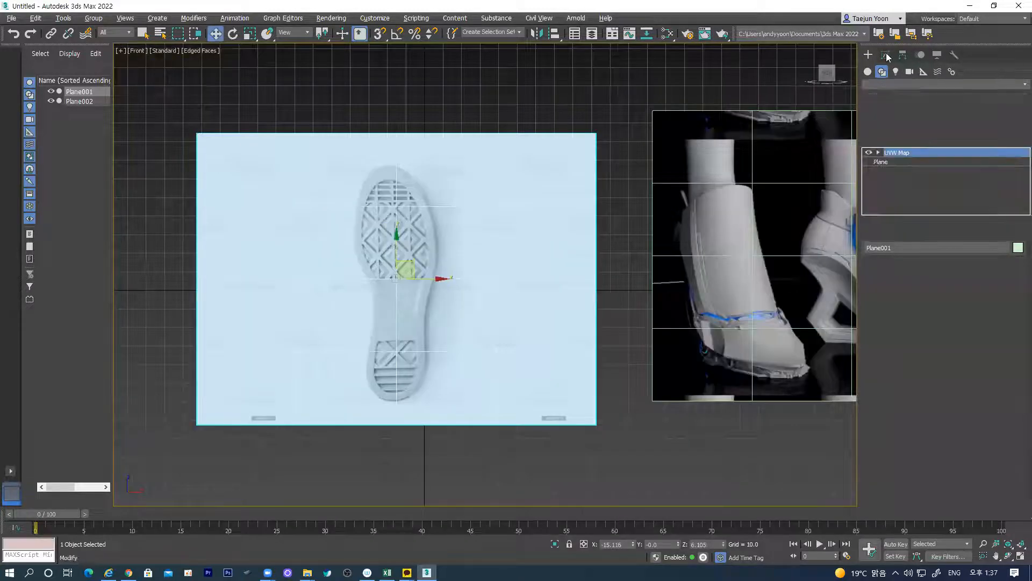
{"action": "scroll", "coordinate": [998, 364], "scroll_direction": "down", "scroll_amount": 2}
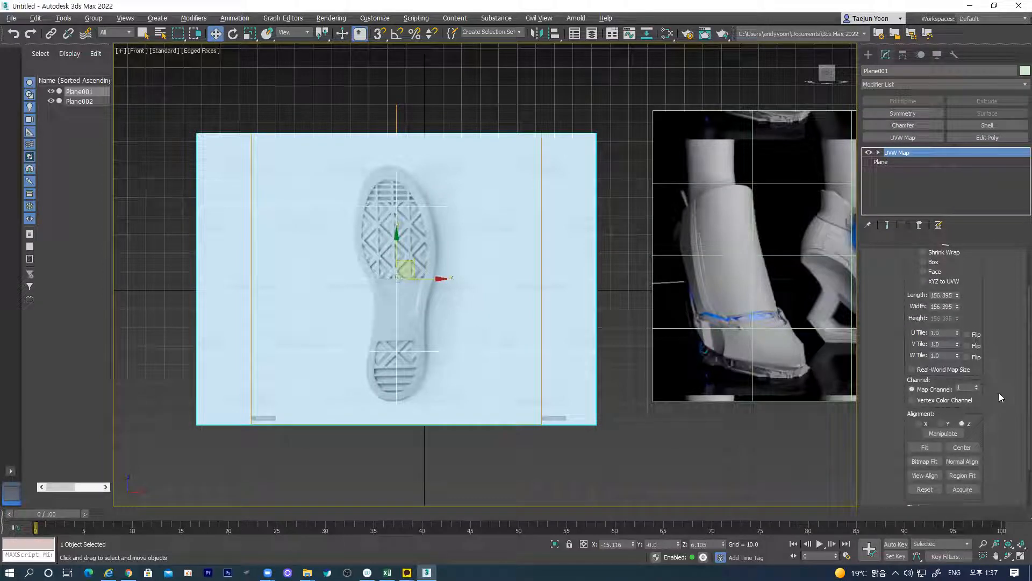
{"action": "left_click", "coordinate": [884, 163]}
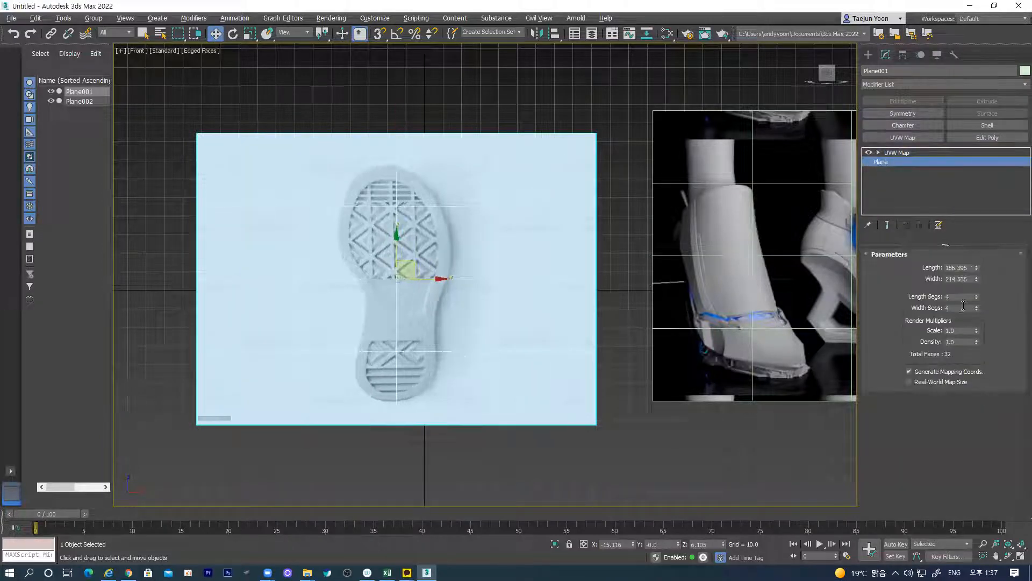
{"action": "left_click_drag", "start_coordinate": [976, 297], "coordinate": [972, 469]}
Step: Reduce the shoe plane's length and width segments to 1 and return to its UVW Map modifier
{"action": "left_click", "coordinate": [780, 302]}
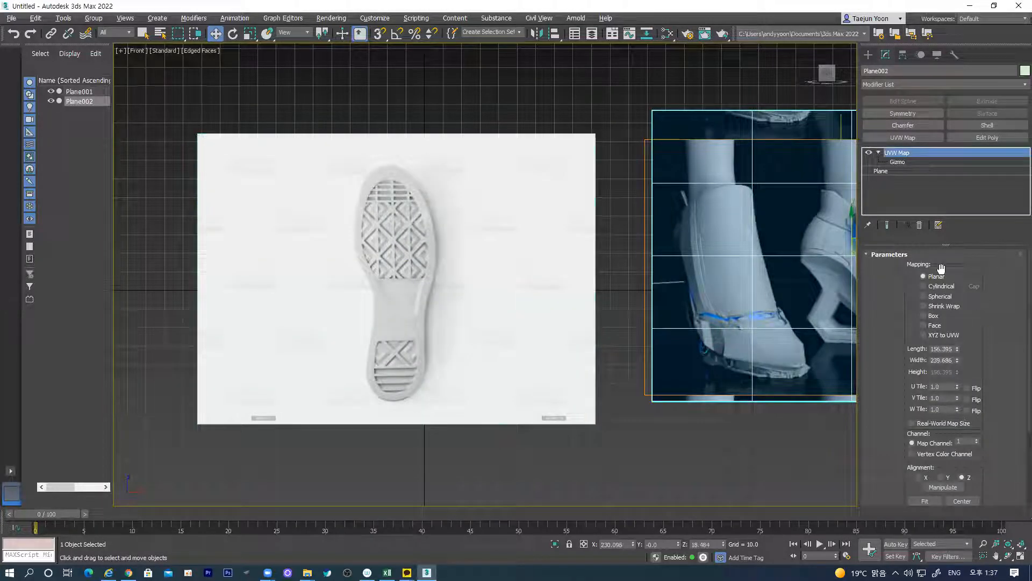
{"action": "left_click", "coordinate": [885, 171]}
{"action": "left_click_drag", "start_coordinate": [976, 295], "coordinate": [977, 461]}
{"action": "left_click_drag", "start_coordinate": [977, 305], "coordinate": [976, 470]}
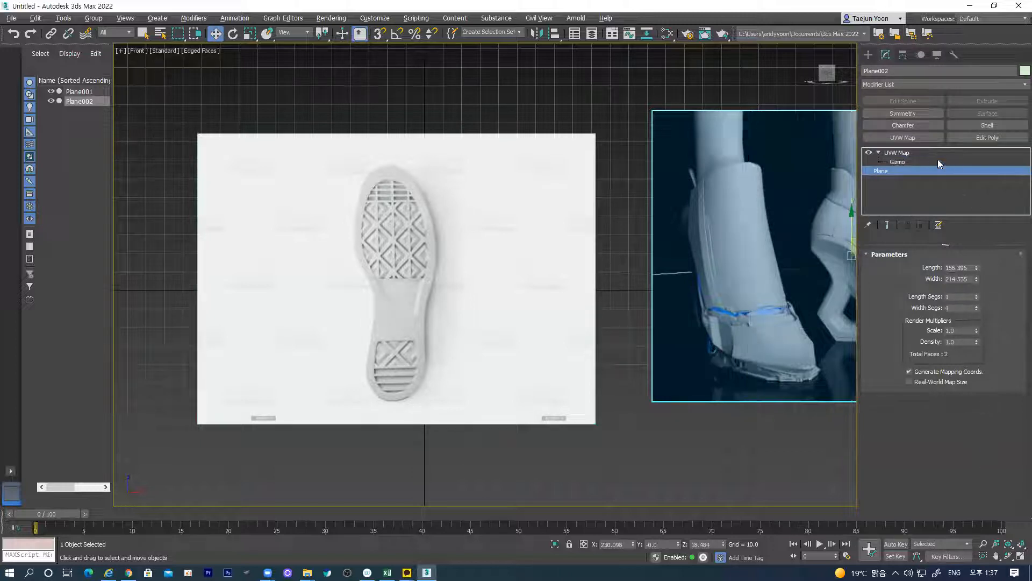
{"action": "left_click", "coordinate": [921, 160]}
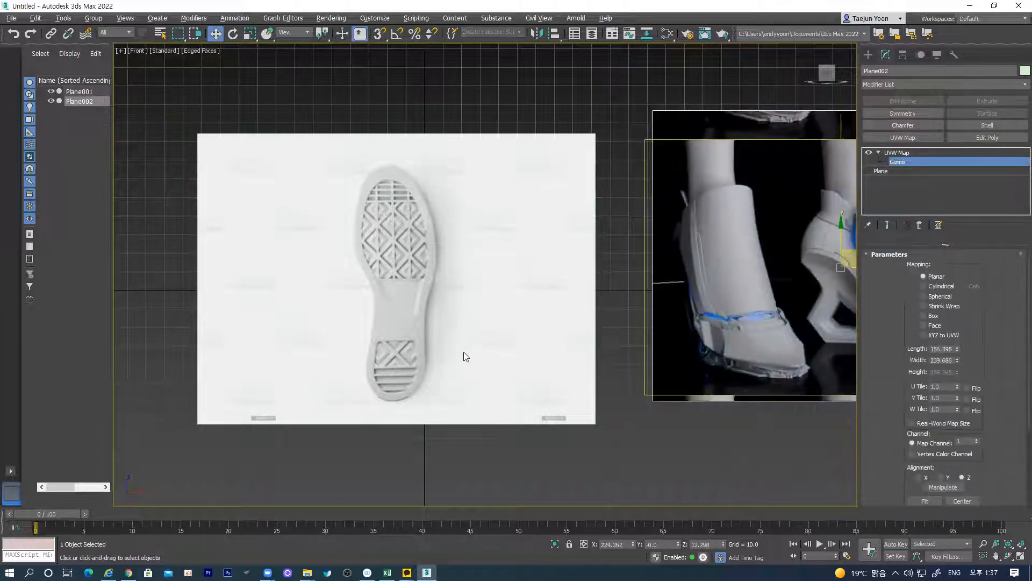
{"action": "left_click", "coordinate": [903, 152]}
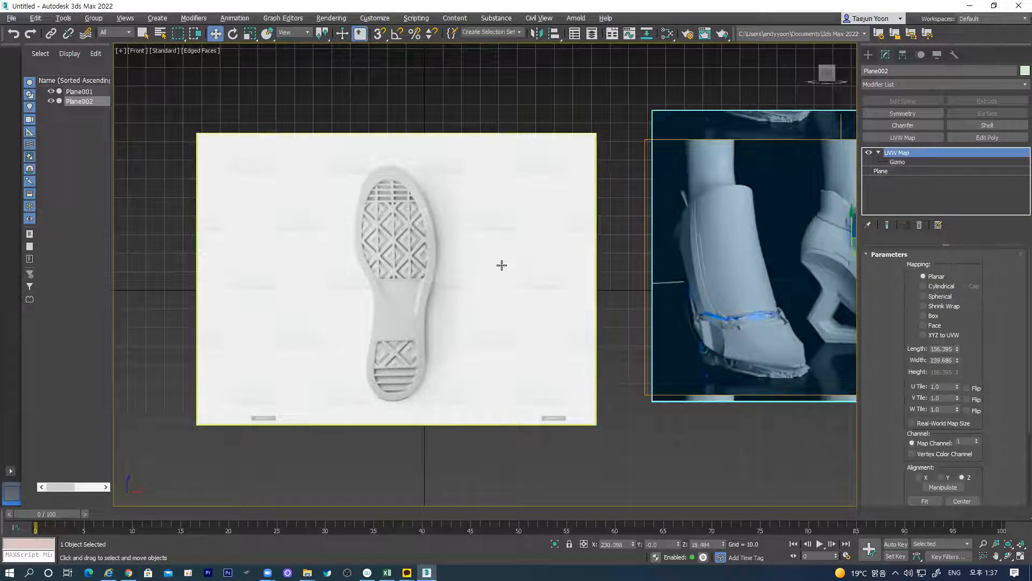
Step: Select the sole plane and open its Physical Material parameters in the Slate Material Editor
{"action": "left_click", "coordinate": [500, 267]}
{"action": "key", "text": "m"}
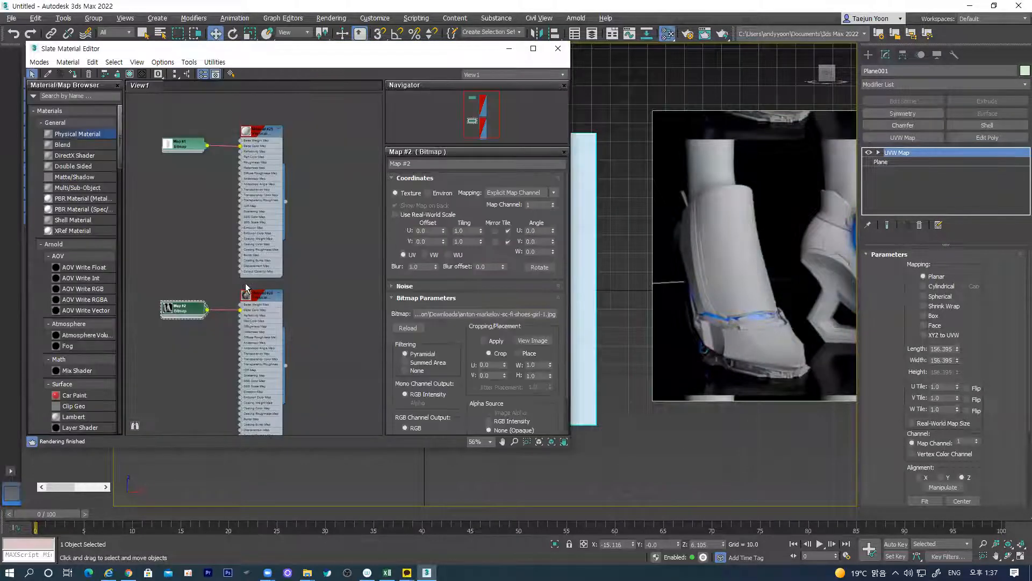
{"action": "double_click", "coordinate": [263, 132]}
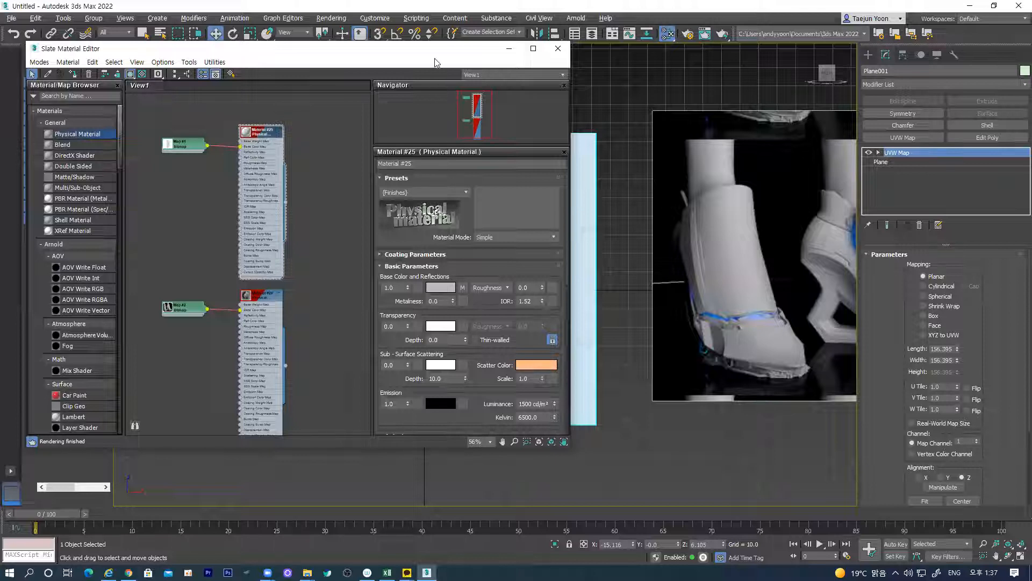
Step: Raise the transparency of the sole reference plane's physical material and close the Slate Material Editor
{"action": "left_click_drag", "start_coordinate": [381, 45], "coordinate": [220, 41]}
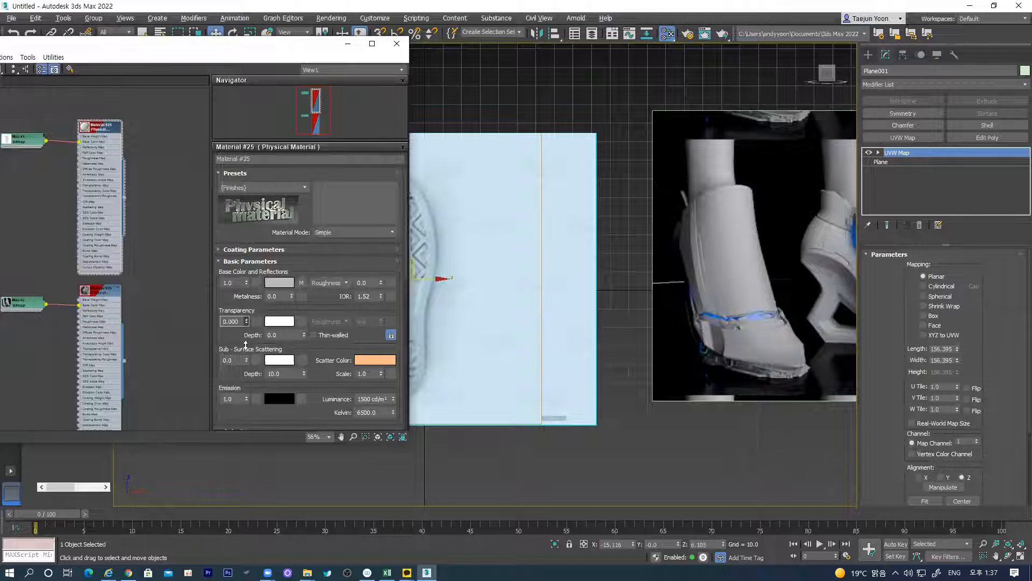
{"action": "middle_click_drag", "start_coordinate": [491, 340], "coordinate": [613, 328]}
{"action": "left_click_drag", "start_coordinate": [246, 322], "coordinate": [268, 261]}
{"action": "left_click", "coordinate": [395, 46]}
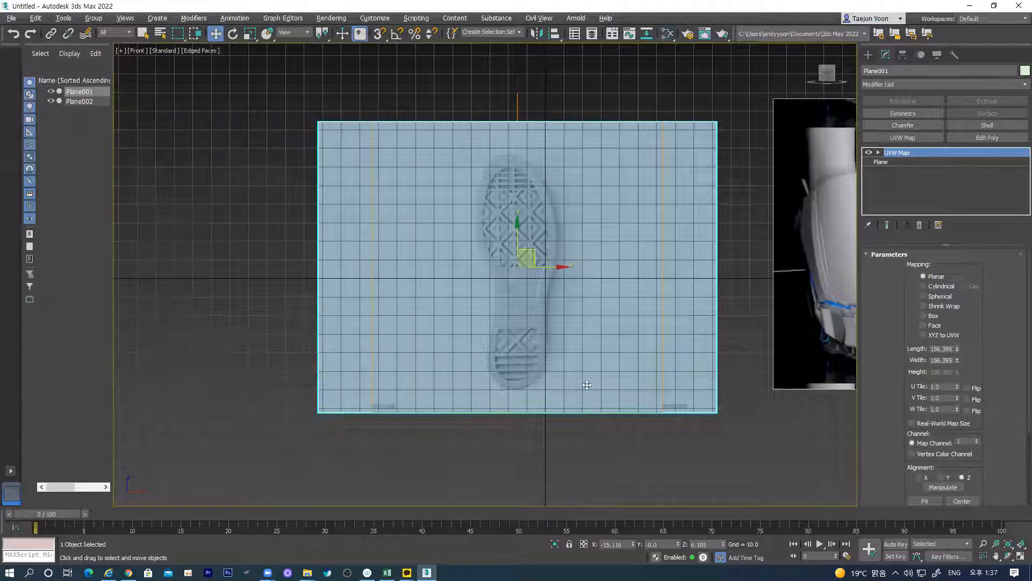
Step: Draw a closed four-vertex Line around the shoe sole, with points at the toe, right side, heel and left waist
{"action": "scroll", "coordinate": [554, 371], "scroll_direction": "up", "scroll_amount": 3}
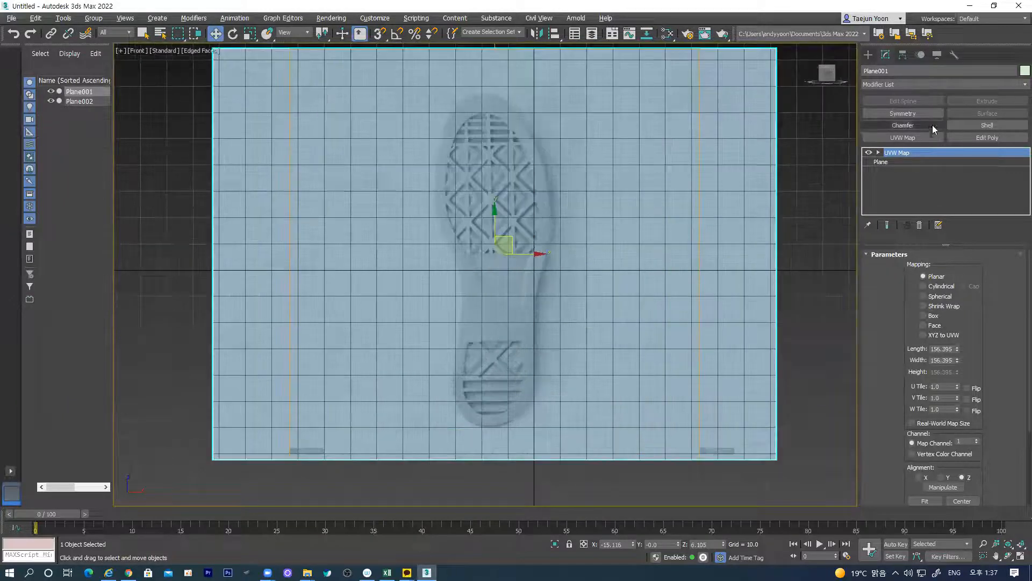
{"action": "left_click", "coordinate": [868, 54]}
{"action": "left_click", "coordinate": [909, 143]}
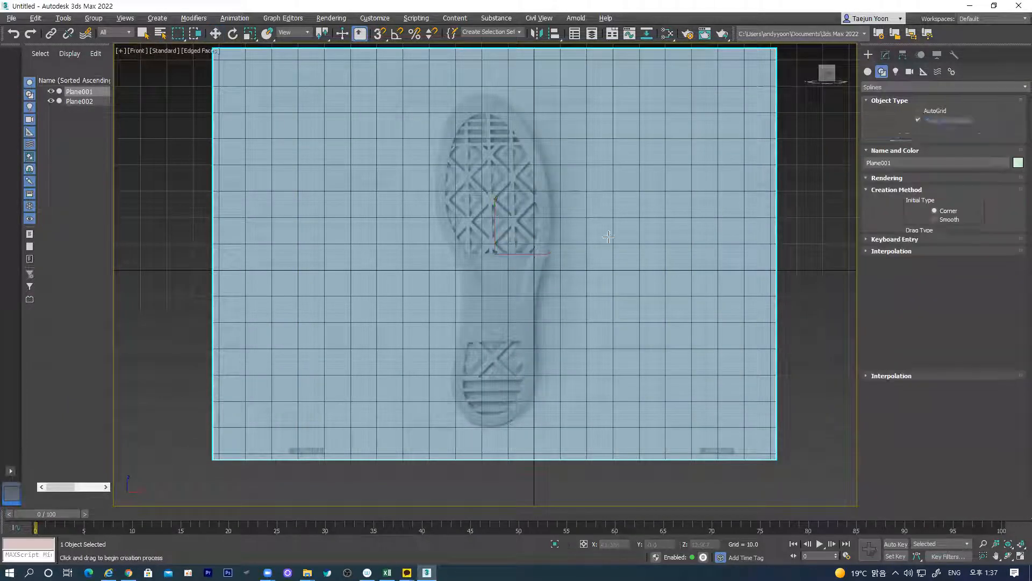
{"action": "middle_click_drag", "start_coordinate": [532, 244], "coordinate": [519, 266]}
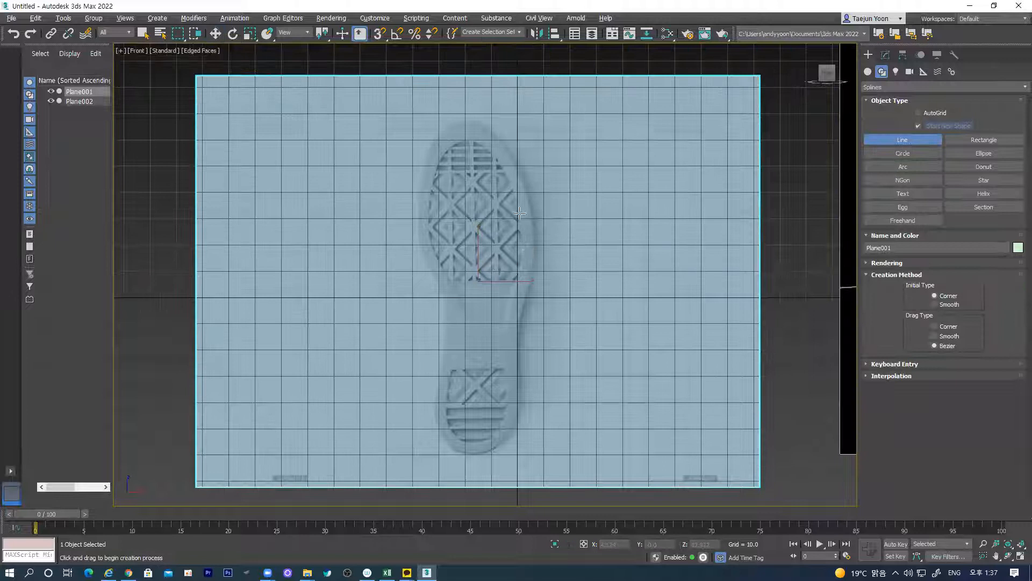
{"action": "left_click", "coordinate": [462, 121]}
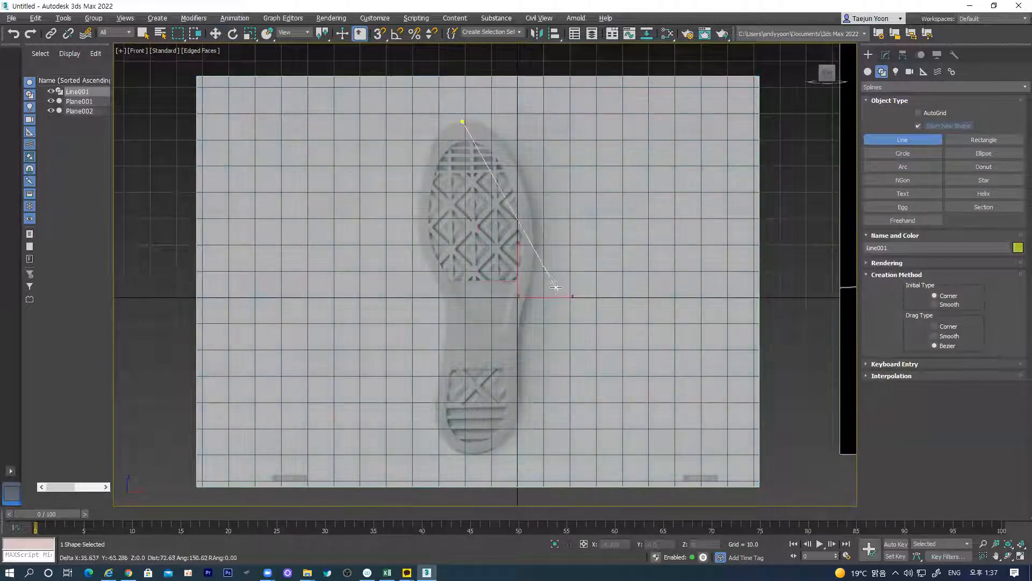
{"action": "left_click", "coordinate": [534, 244]}
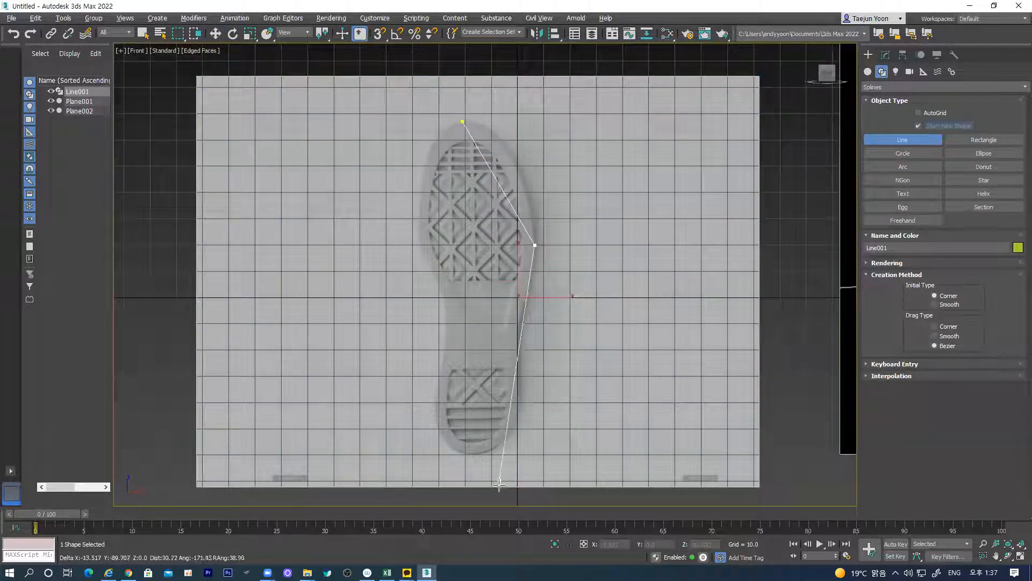
{"action": "left_click", "coordinate": [475, 453]}
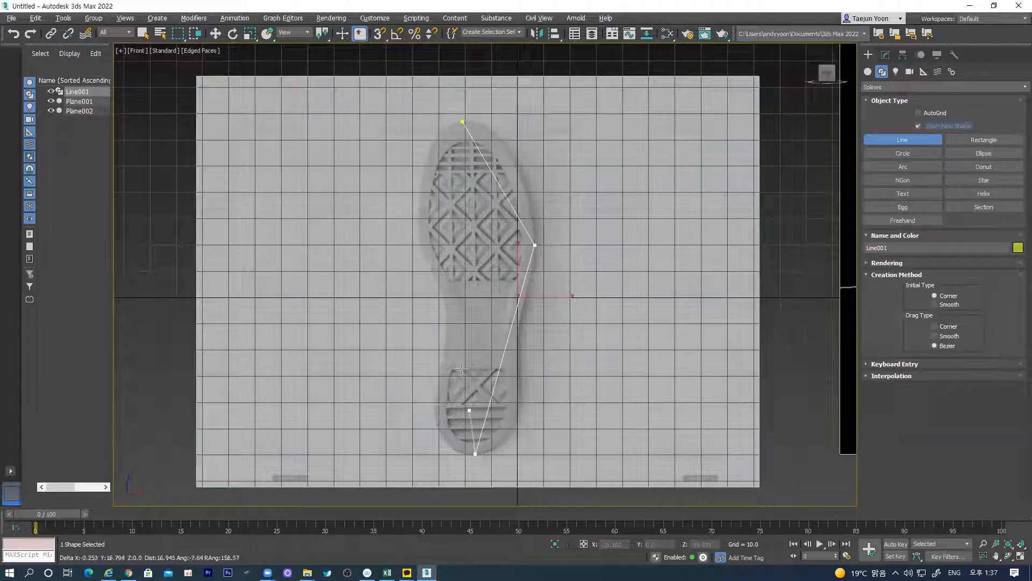
{"action": "left_click", "coordinate": [445, 307]}
{"action": "left_click", "coordinate": [461, 121]}
{"action": "left_click", "coordinate": [495, 296]}
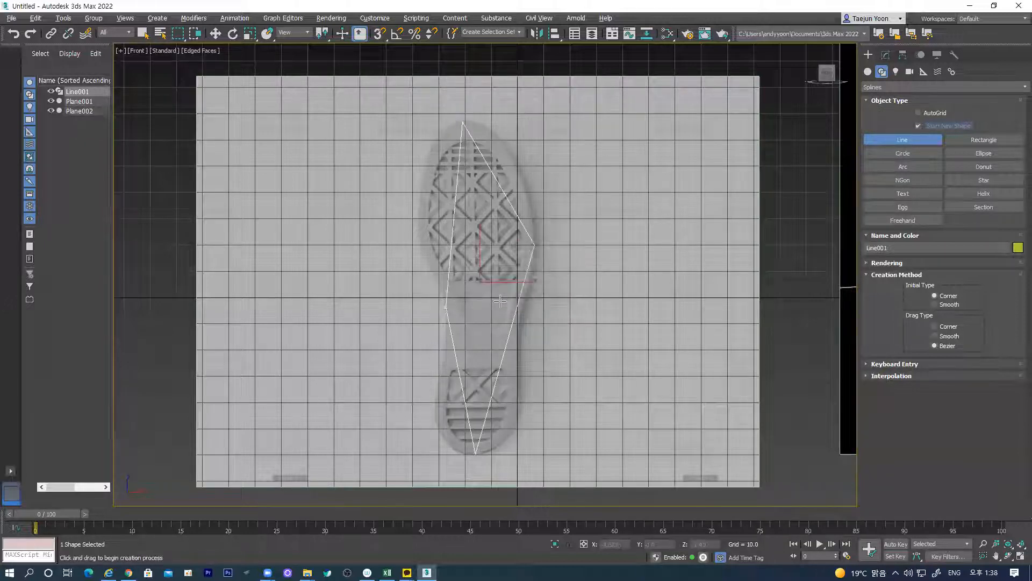
{"action": "middle_click_drag", "start_coordinate": [523, 226], "coordinate": [515, 248]}
{"action": "key", "text": "w"}
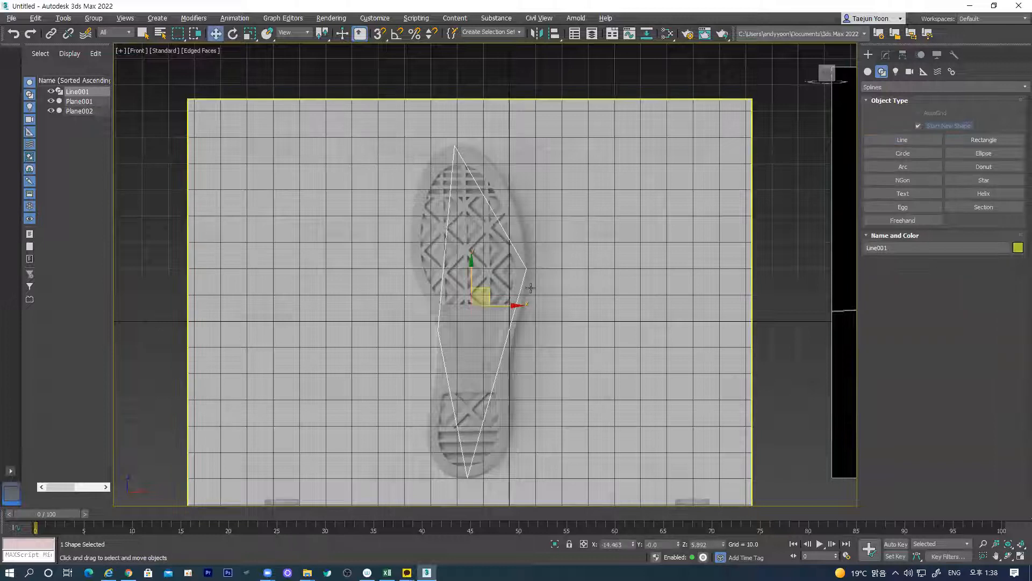
Step: Convert all four vertices of the sole line to Bezier
{"action": "left_click", "coordinate": [886, 55]}
{"action": "left_click", "coordinate": [931, 281]}
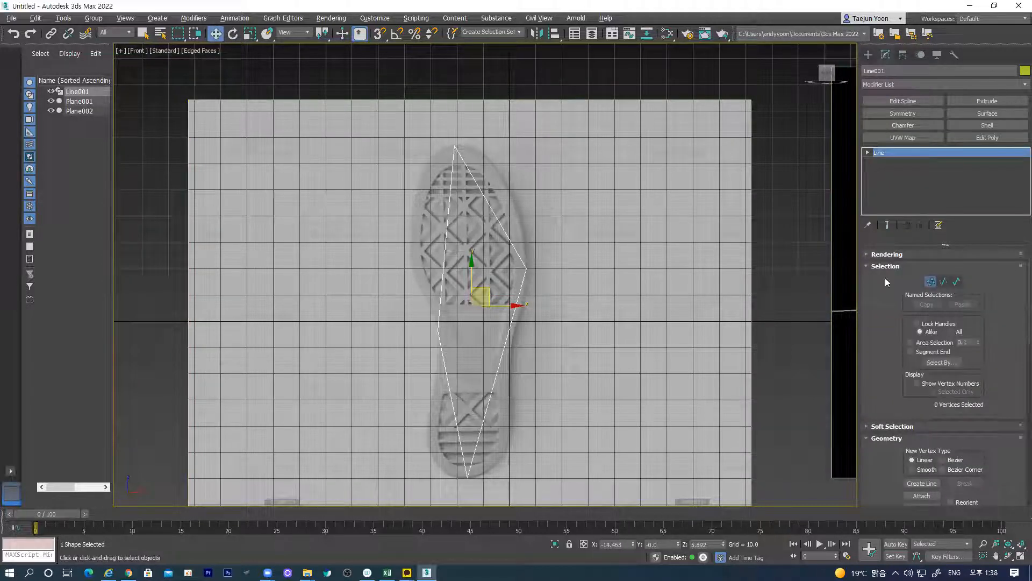
{"action": "key", "text": "ctrl+a"}
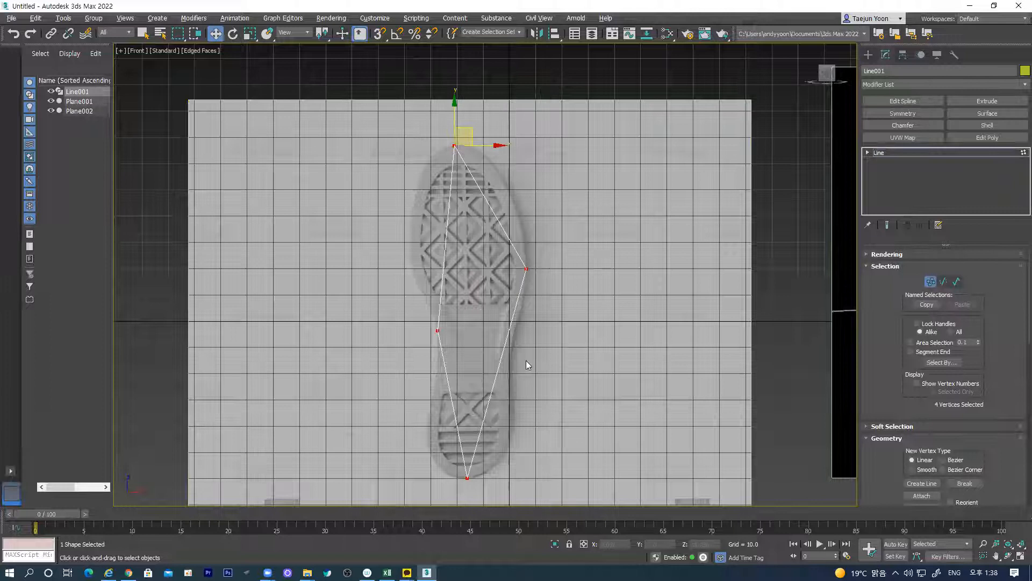
{"action": "right_click", "coordinate": [520, 265]}
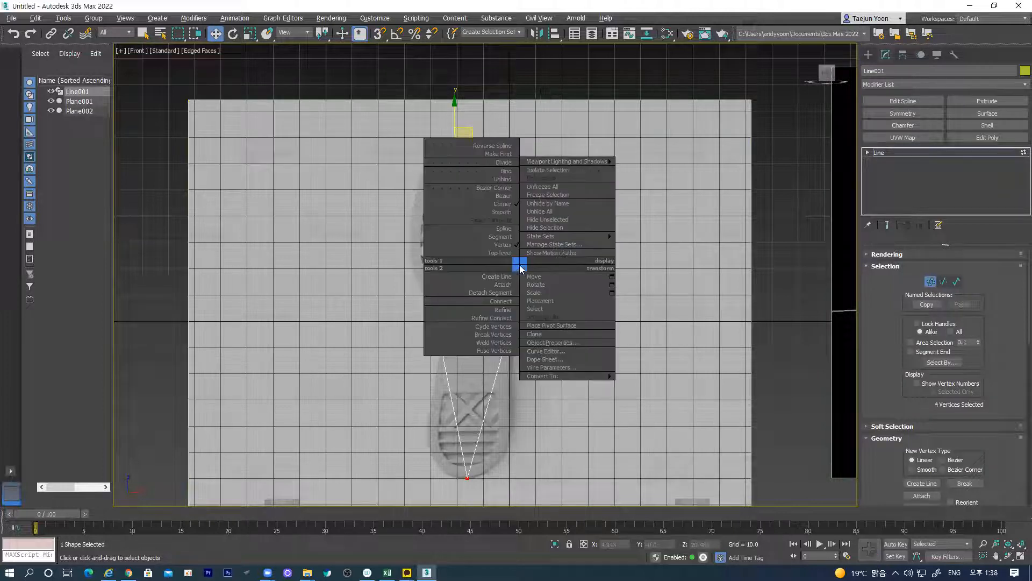
{"action": "left_click", "coordinate": [499, 195]}
Step: Pull both Bezier handles of the toe vertex outward to round the outline over the front of the sole
{"action": "middle_click_drag", "start_coordinate": [493, 221], "coordinate": [487, 269]}
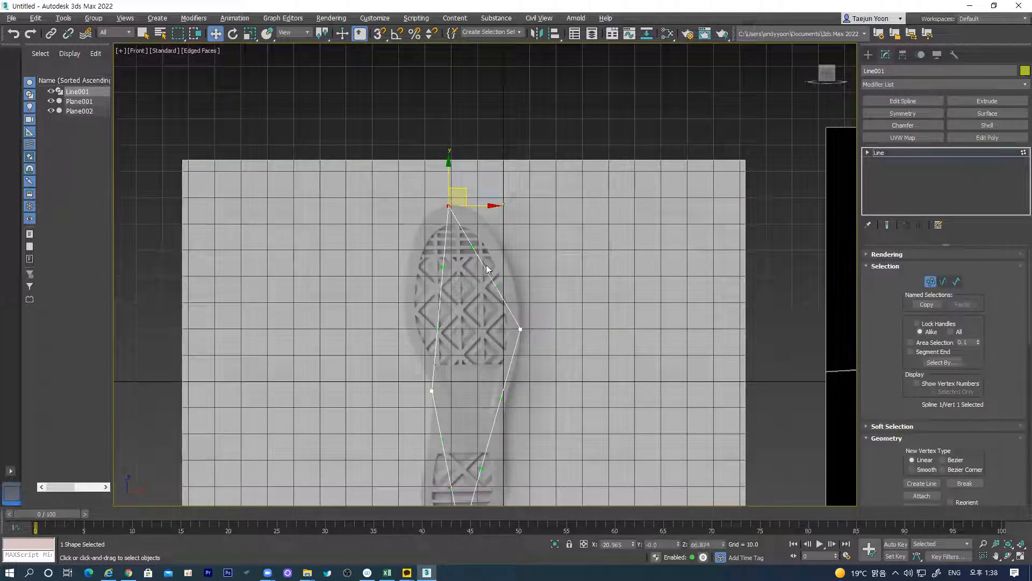
{"action": "left_click_drag", "start_coordinate": [474, 244], "coordinate": [511, 204]}
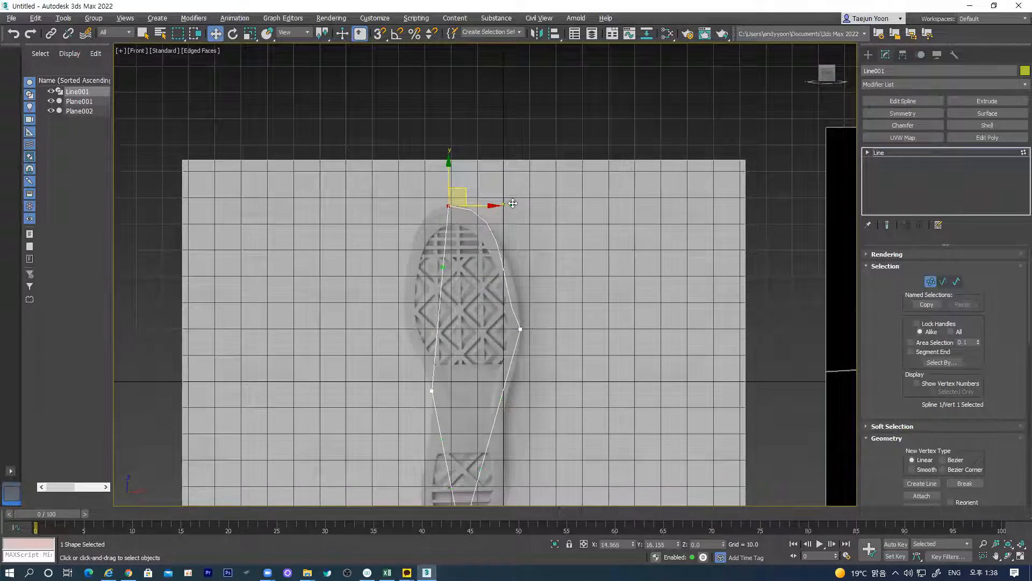
{"action": "left_click_drag", "start_coordinate": [442, 267], "coordinate": [359, 237]}
Step: Adjust the Bezier handles of the left waist vertex so the outline follows the sole's inward curve
{"action": "middle_click_drag", "start_coordinate": [428, 440], "coordinate": [425, 374]}
{"action": "left_click", "coordinate": [428, 323]}
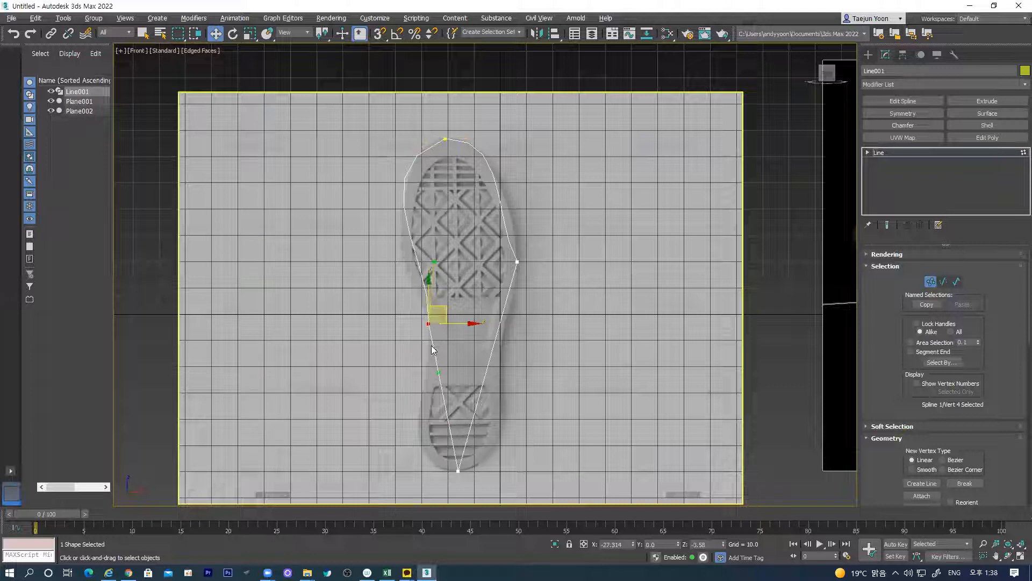
{"action": "left_click_drag", "start_coordinate": [437, 374], "coordinate": [423, 390]}
{"action": "left_click_drag", "start_coordinate": [435, 262], "coordinate": [422, 299]}
{"action": "left_click_drag", "start_coordinate": [422, 391], "coordinate": [412, 358]}
{"action": "scroll", "coordinate": [436, 337], "scroll_direction": "up", "scroll_amount": 3}
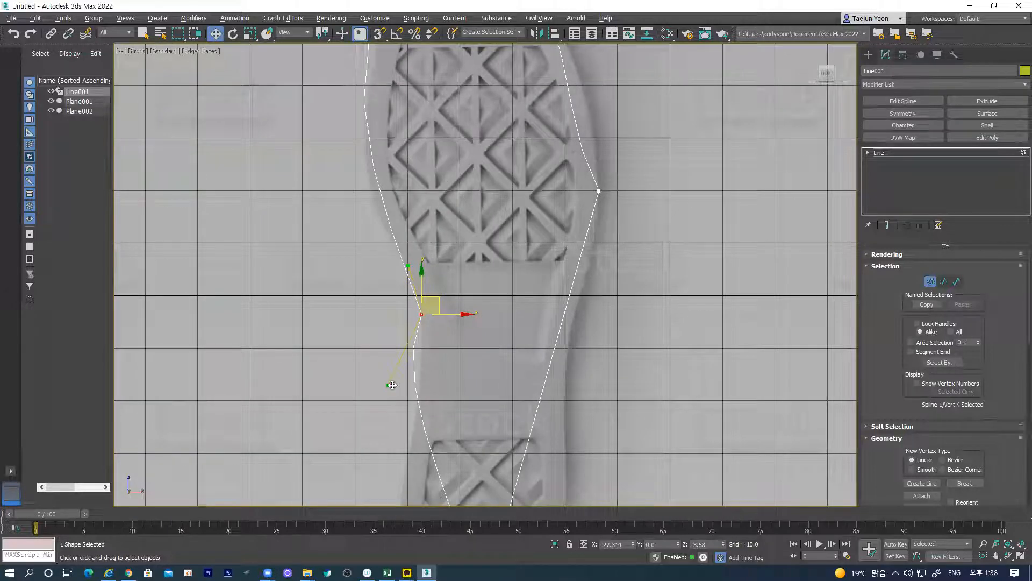
{"action": "left_click_drag", "start_coordinate": [392, 385], "coordinate": [446, 371]}
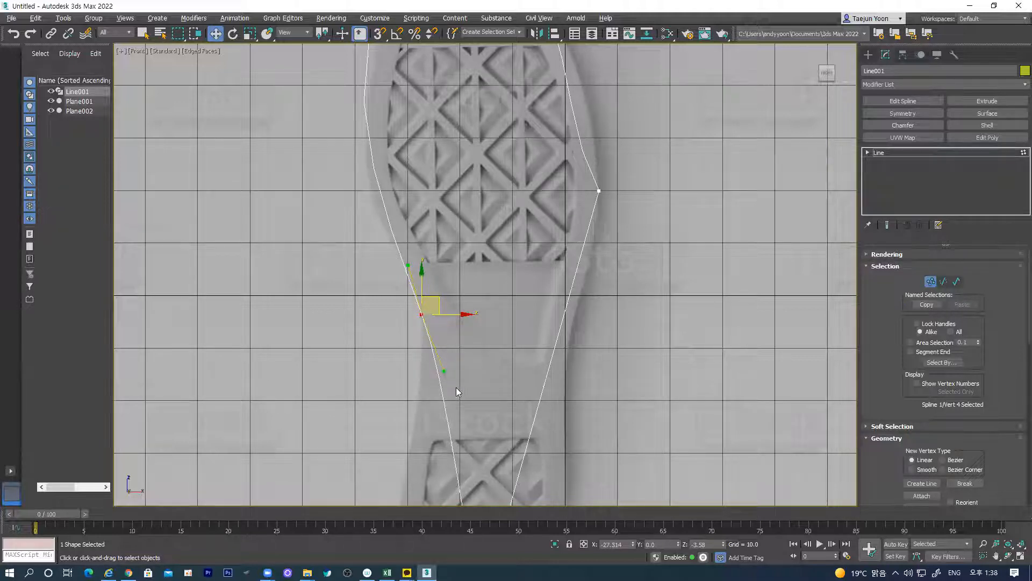
{"action": "left_click_drag", "start_coordinate": [446, 372], "coordinate": [450, 404]}
Step: Spread the heel vertex's Bezier handles sideways to round the outline around the heel
{"action": "middle_click_drag", "start_coordinate": [474, 423], "coordinate": [484, 280]}
{"action": "left_click_drag", "start_coordinate": [443, 428], "coordinate": [566, 505]}
{"action": "left_click_drag", "start_coordinate": [472, 374], "coordinate": [343, 463]}
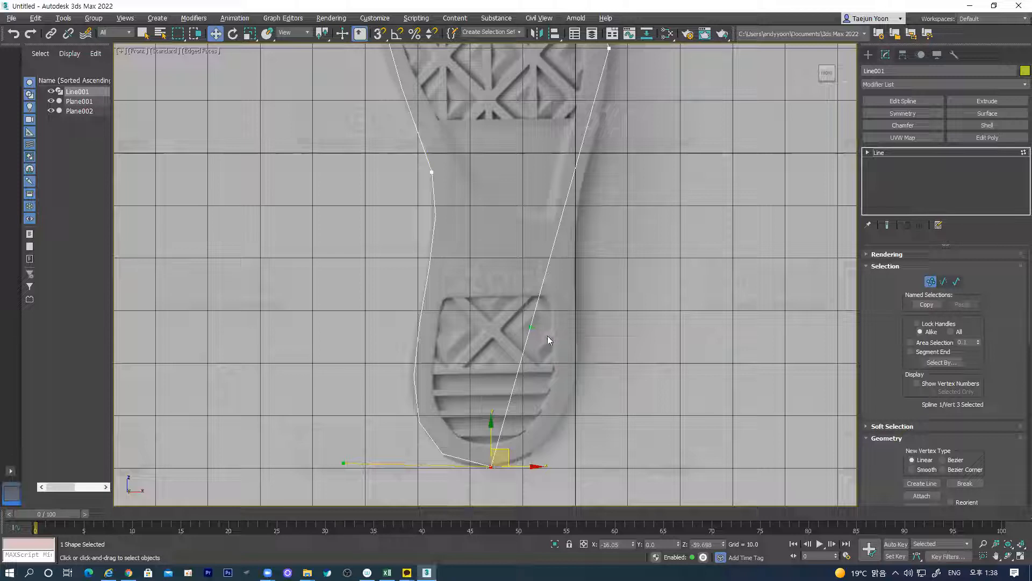
{"action": "left_click_drag", "start_coordinate": [532, 328], "coordinate": [628, 475]}
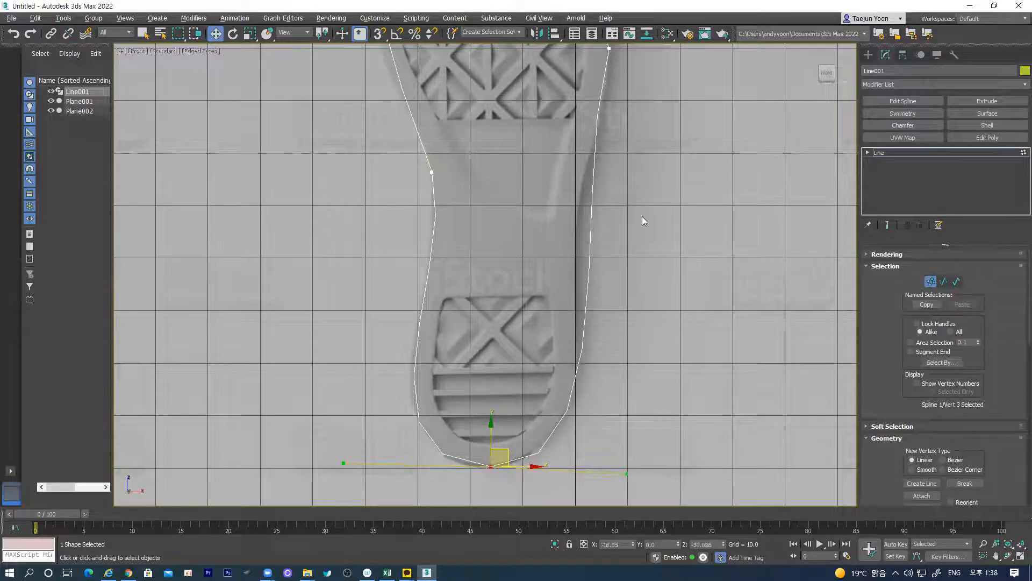
Step: Reshape both Bezier handles of the right-side vertex to fit the sole's outer edge
{"action": "middle_click_drag", "start_coordinate": [489, 88], "coordinate": [477, 137]}
{"action": "left_click", "coordinate": [598, 94]}
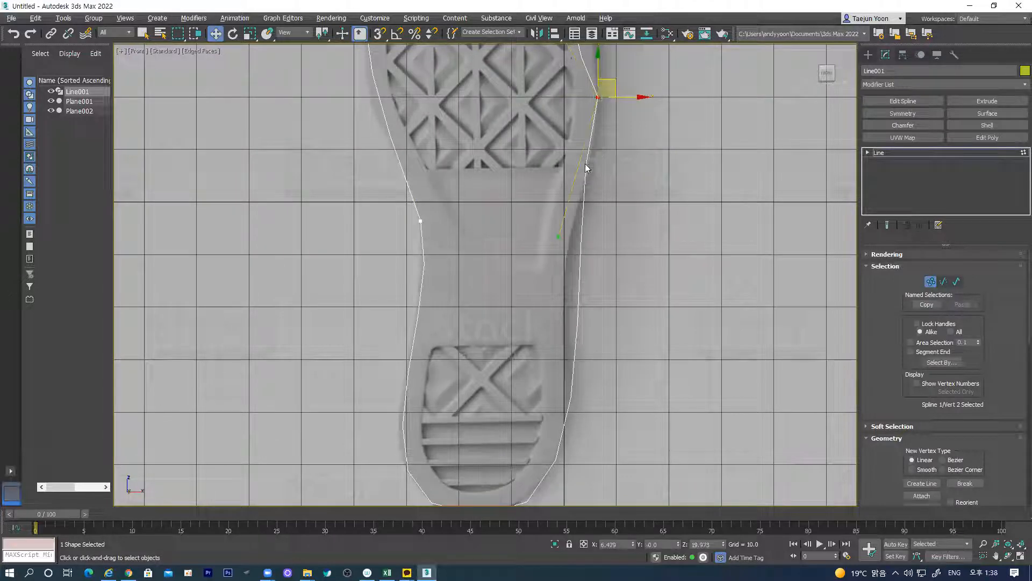
{"action": "left_click_drag", "start_coordinate": [560, 236], "coordinate": [529, 340]}
{"action": "middle_click_drag", "start_coordinate": [628, 175], "coordinate": [622, 394]}
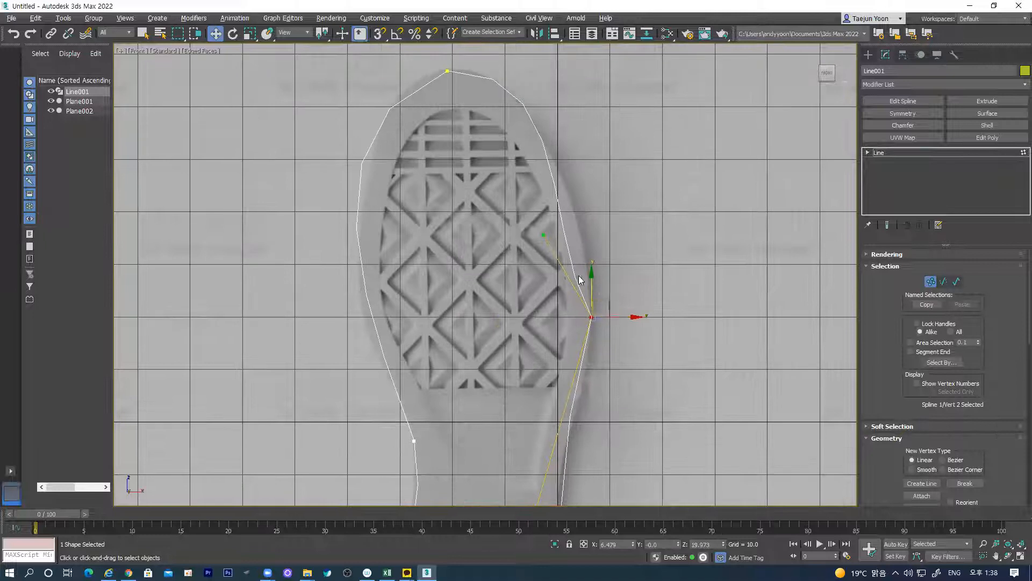
{"action": "left_click_drag", "start_coordinate": [546, 236], "coordinate": [599, 277]}
Step: Fine-tune the toe vertex's Bezier handles, raising the right one and shortening the left one to match the toe edge
{"action": "left_click", "coordinate": [447, 71]}
{"action": "left_click_drag", "start_coordinate": [574, 66], "coordinate": [571, 60]}
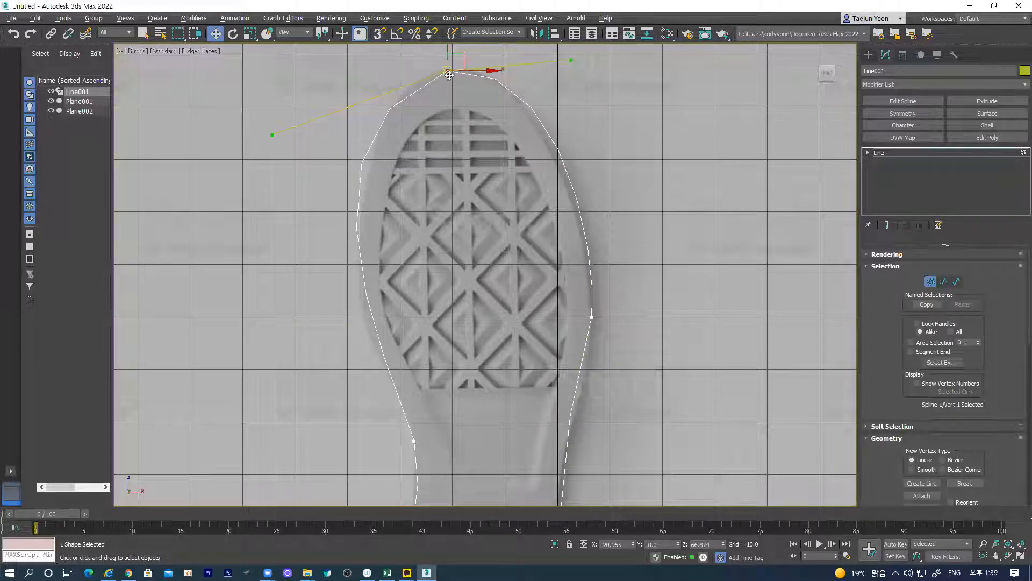
{"action": "scroll", "coordinate": [449, 75], "scroll_direction": "up", "scroll_amount": 2}
{"action": "middle_click_drag", "start_coordinate": [461, 164], "coordinate": [442, 287]}
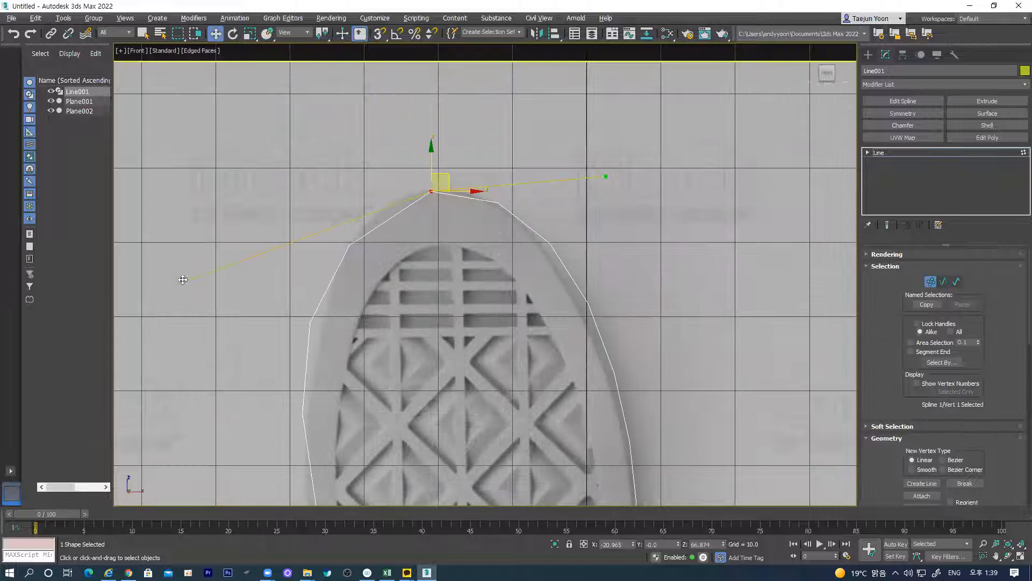
{"action": "left_click_drag", "start_coordinate": [605, 175], "coordinate": [591, 151]}
{"action": "left_click_drag", "start_coordinate": [183, 282], "coordinate": [200, 270]}
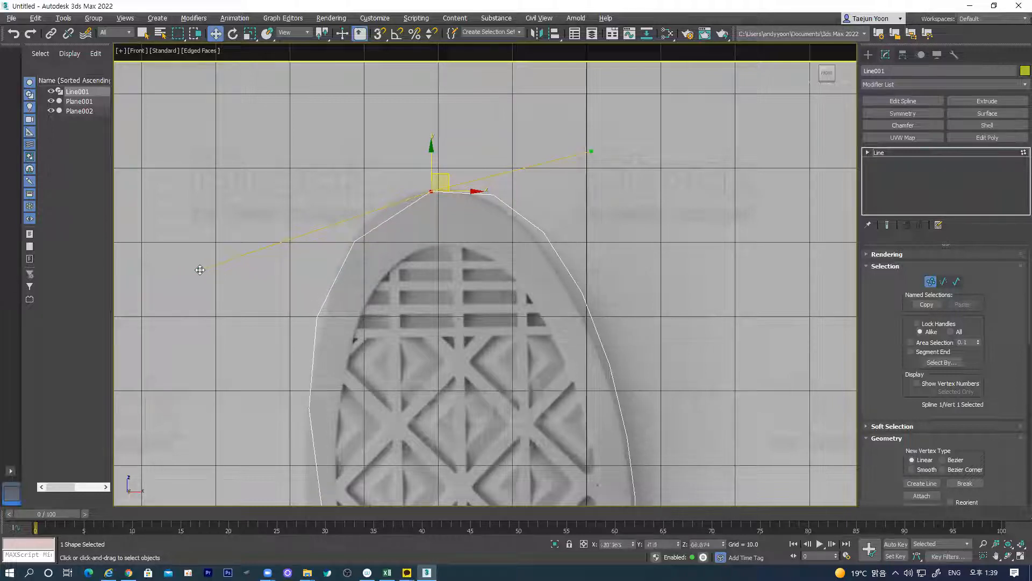
Step: Refine the right-side vertex's Bezier handles to tighten the outline between the forefoot and the heel
{"action": "scroll", "coordinate": [485, 252], "scroll_direction": "down", "scroll_amount": 3}
{"action": "middle_click_drag", "start_coordinate": [485, 337], "coordinate": [436, 128]}
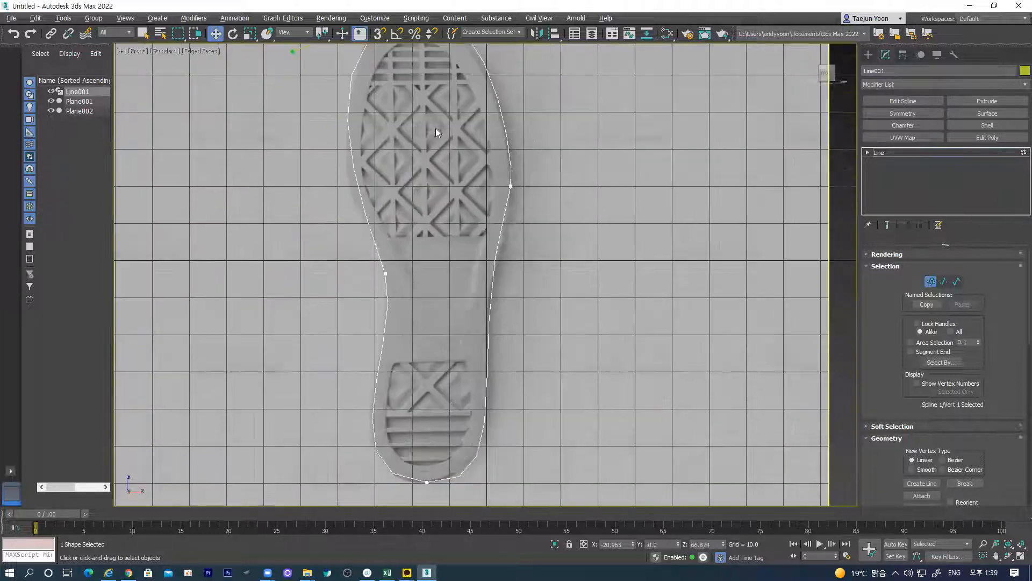
{"action": "left_click", "coordinate": [508, 184]}
{"action": "left_click_drag", "start_coordinate": [527, 270], "coordinate": [457, 377]}
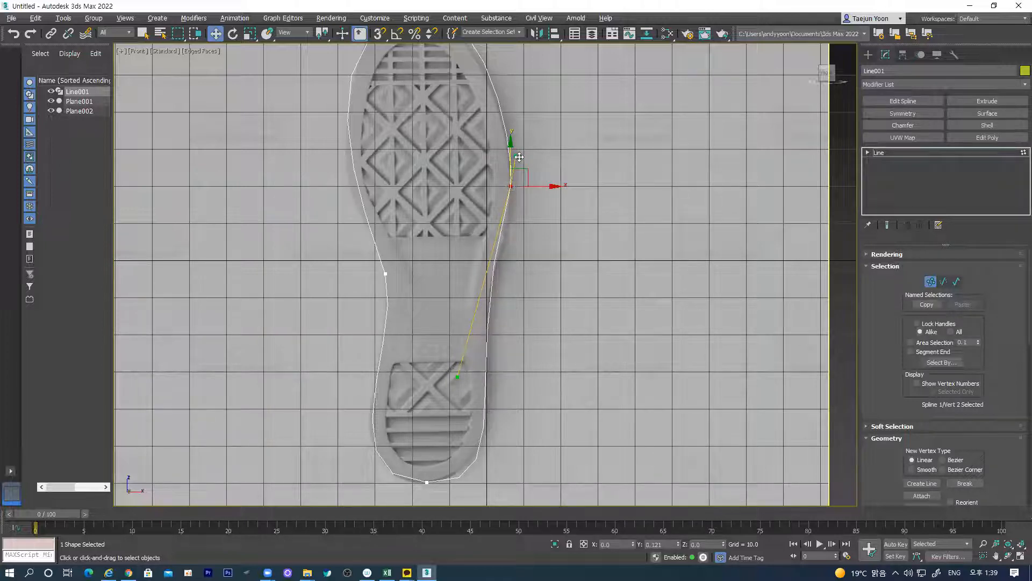
{"action": "left_click_drag", "start_coordinate": [515, 156], "coordinate": [518, 155]}
Step: Raise the heel vertex's right Bezier handle slightly to fit the heel curve
{"action": "middle_click_drag", "start_coordinate": [534, 251], "coordinate": [549, 157]}
{"action": "left_click", "coordinate": [441, 388]}
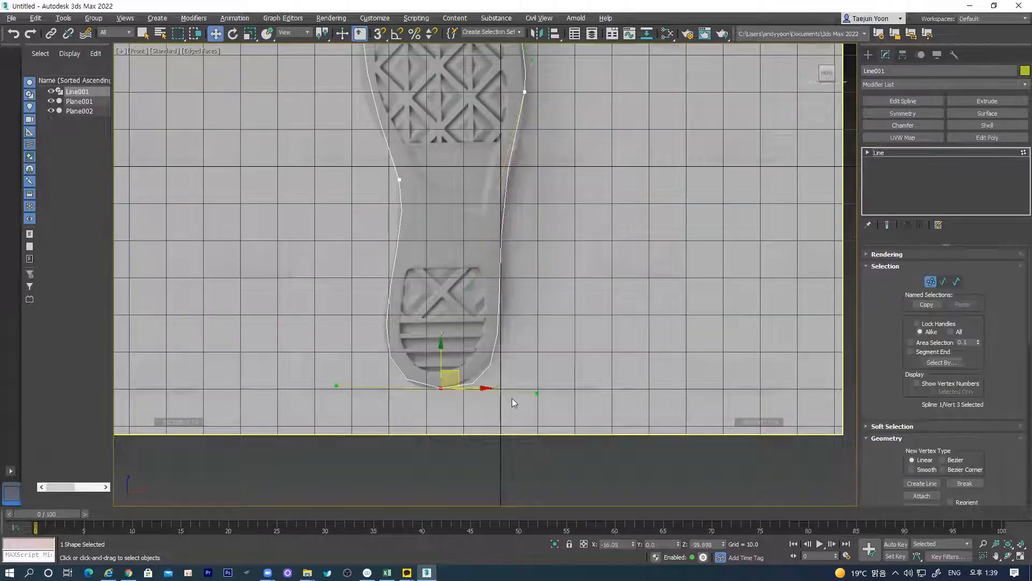
{"action": "left_click_drag", "start_coordinate": [537, 393], "coordinate": [532, 383]}
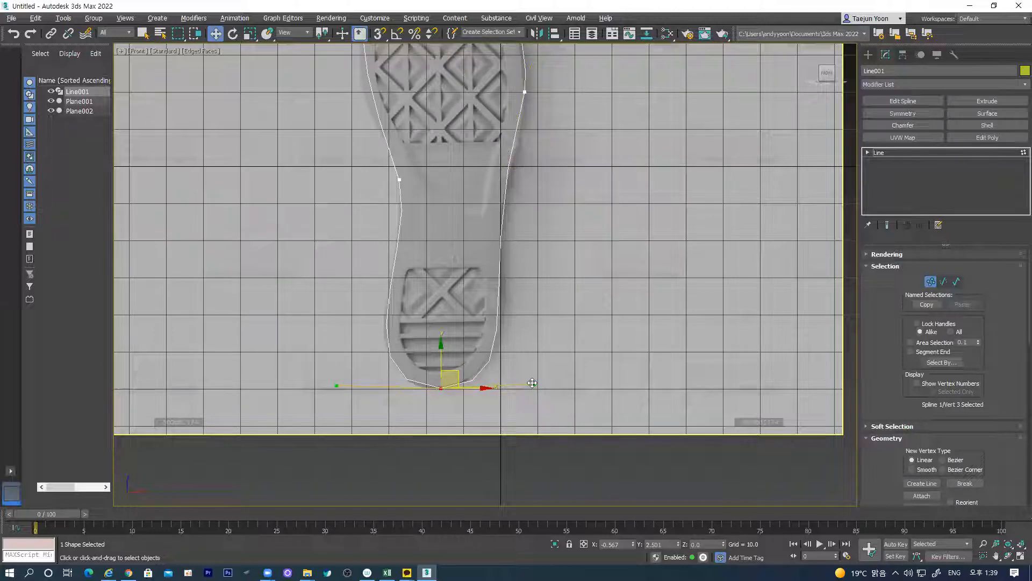
Step: Lower the toe vertex's left Bezier handle and shorten its right one to pull the outline closer to the toe
{"action": "middle_click_drag", "start_coordinate": [514, 79], "coordinate": [517, 264]}
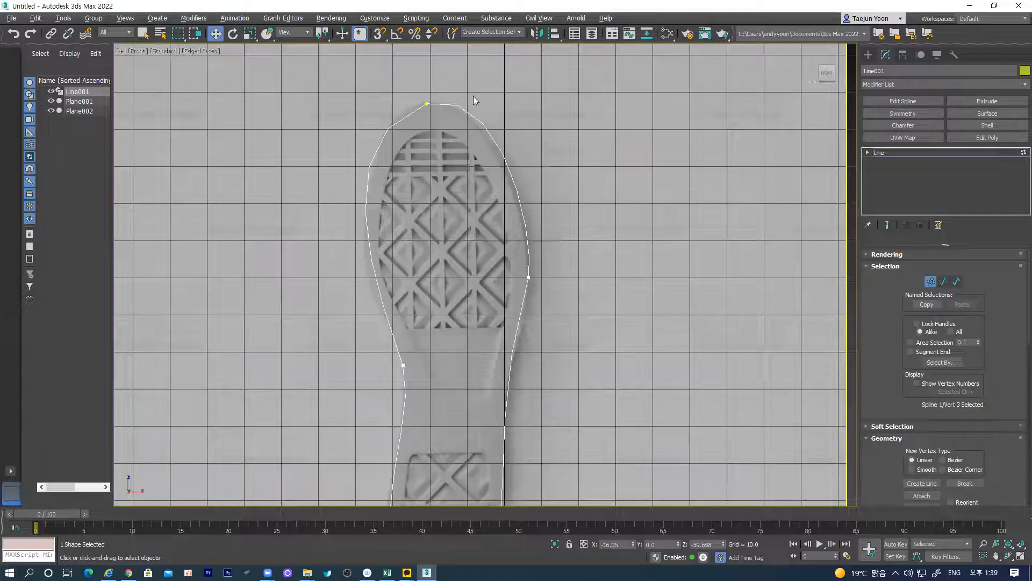
{"action": "left_click", "coordinate": [428, 104]}
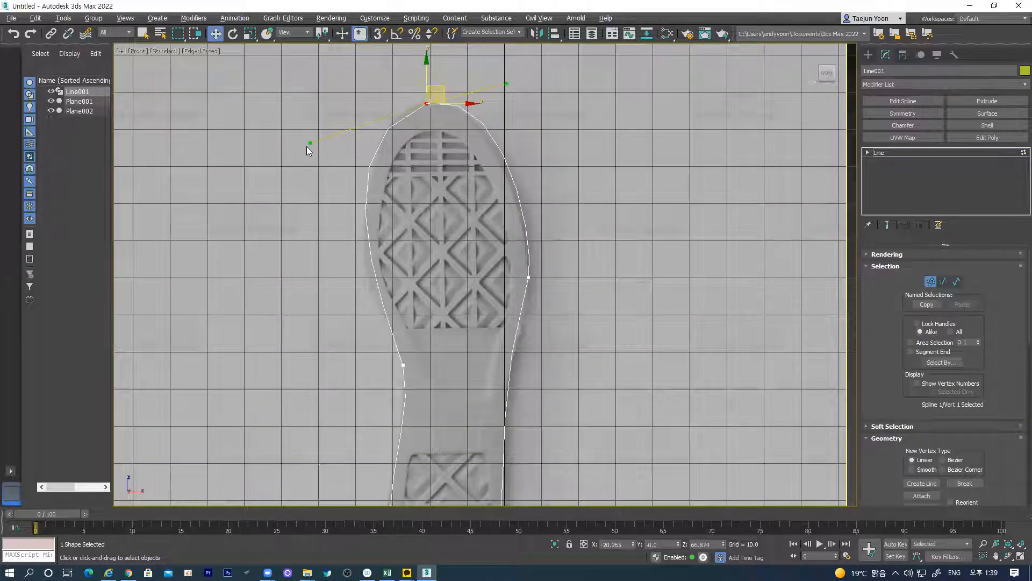
{"action": "mouse_move", "coordinate": [309, 139]}
{"action": "left_mouse_down"}
{"action": "mouse_move", "coordinate": [322, 130]}
{"action": "mouse_move", "coordinate": [319, 157]}
{"action": "left_mouse_up"}
{"action": "left_click_drag", "start_coordinate": [508, 81], "coordinate": [497, 87]}
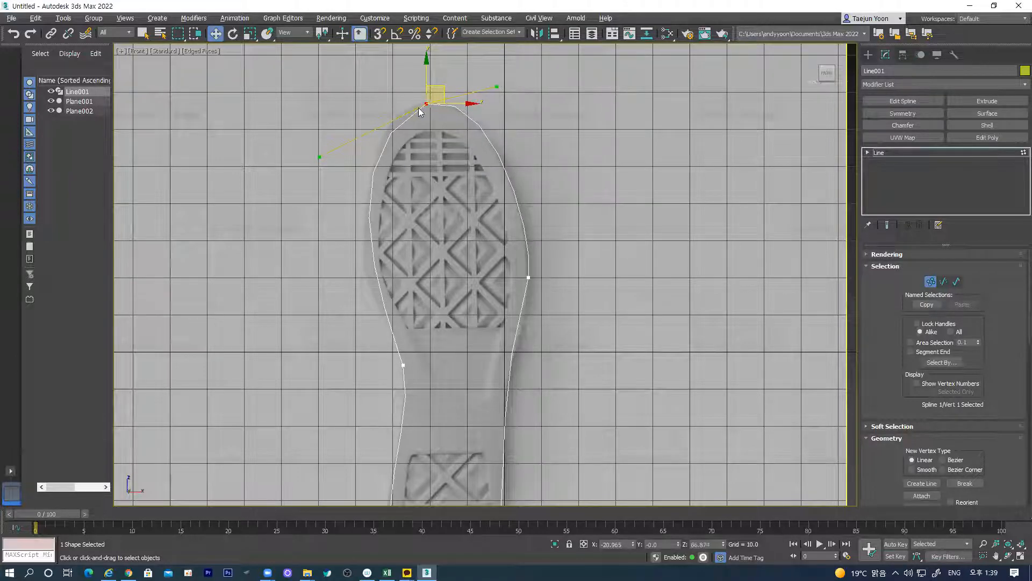
Step: Set the sole line's interpolation steps to 16 for a smoother curve
{"action": "left_click_drag", "start_coordinate": [899, 386], "coordinate": [914, 517]}
{"action": "left_click_drag", "start_coordinate": [899, 397], "coordinate": [912, 2]}
{"action": "left_click_drag", "start_coordinate": [899, 453], "coordinate": [899, 289]}
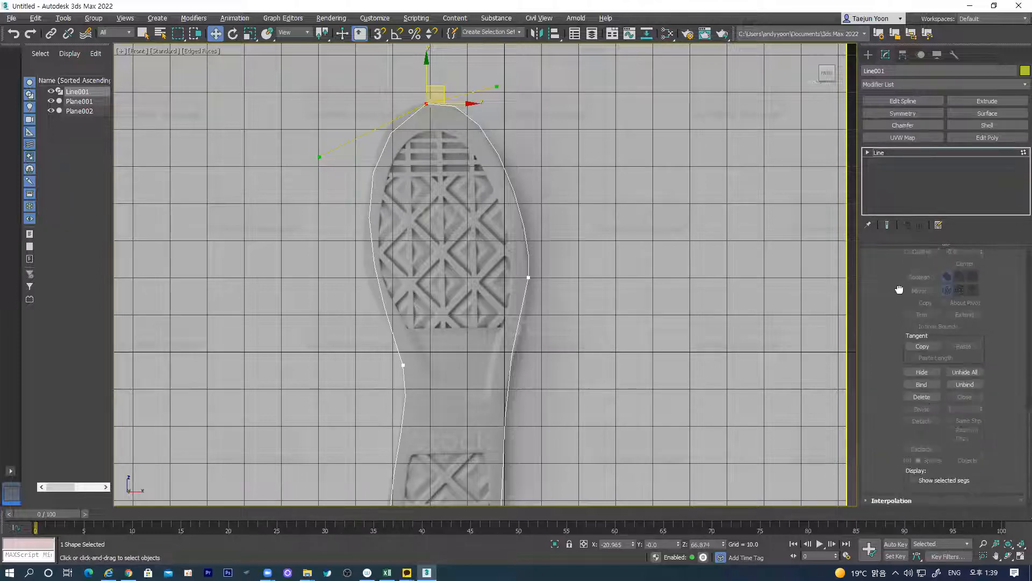
{"action": "left_click", "coordinate": [892, 501]}
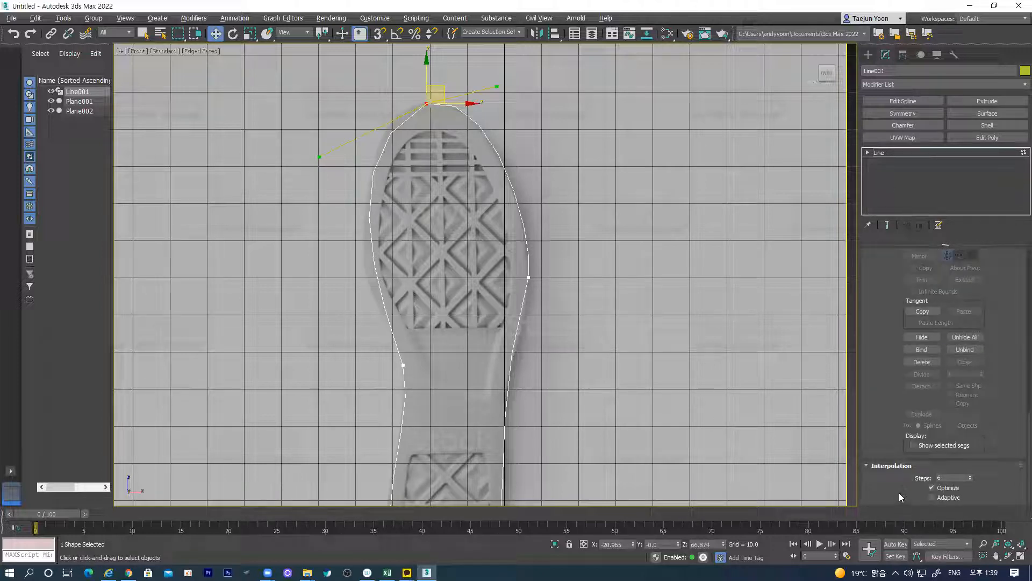
{"action": "left_click", "coordinate": [949, 478]}
{"action": "type", "text": "12"}
{"action": "key", "text": "Return"}
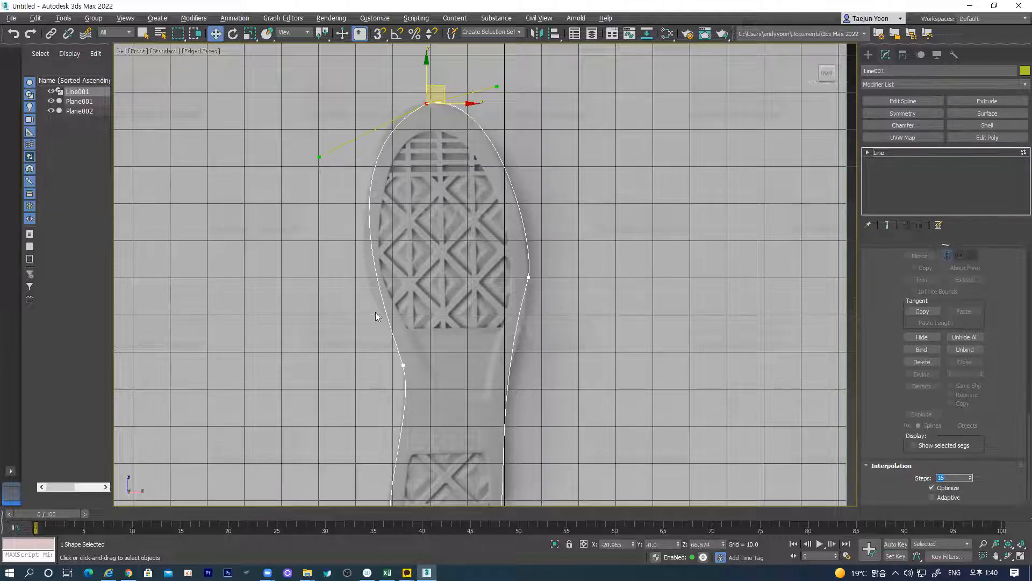
Step: Fine-tune both Bezier handles of the right-side forefoot vertex so the outline follows the sole's edge towards the heel
{"action": "scroll", "coordinate": [416, 261], "scroll_direction": "down", "scroll_amount": 2}
{"action": "scroll", "coordinate": [463, 323], "scroll_direction": "up", "scroll_amount": 6}
{"action": "left_click", "coordinate": [488, 308]}
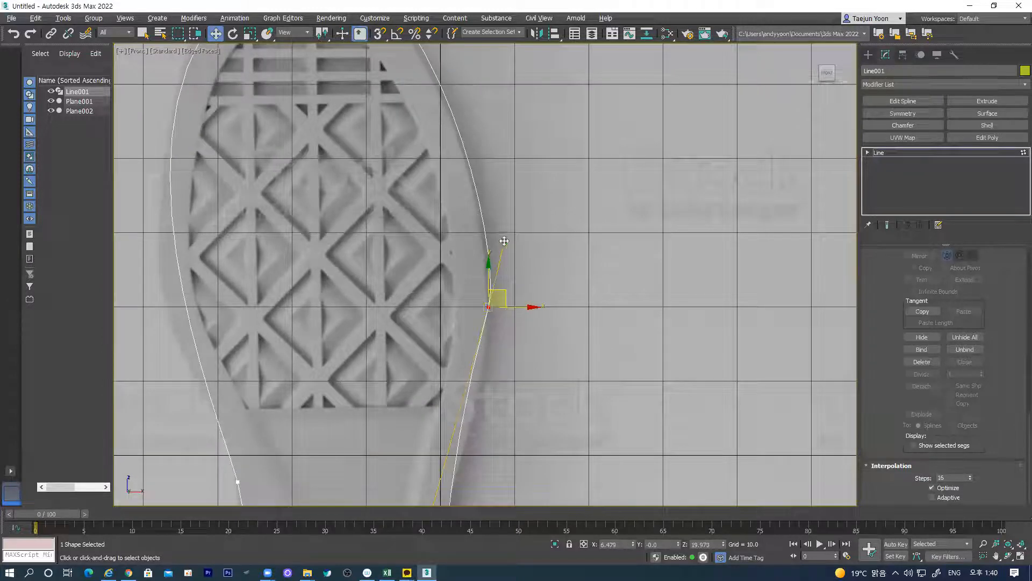
{"action": "middle_click_drag", "start_coordinate": [504, 241], "coordinate": [499, 122]}
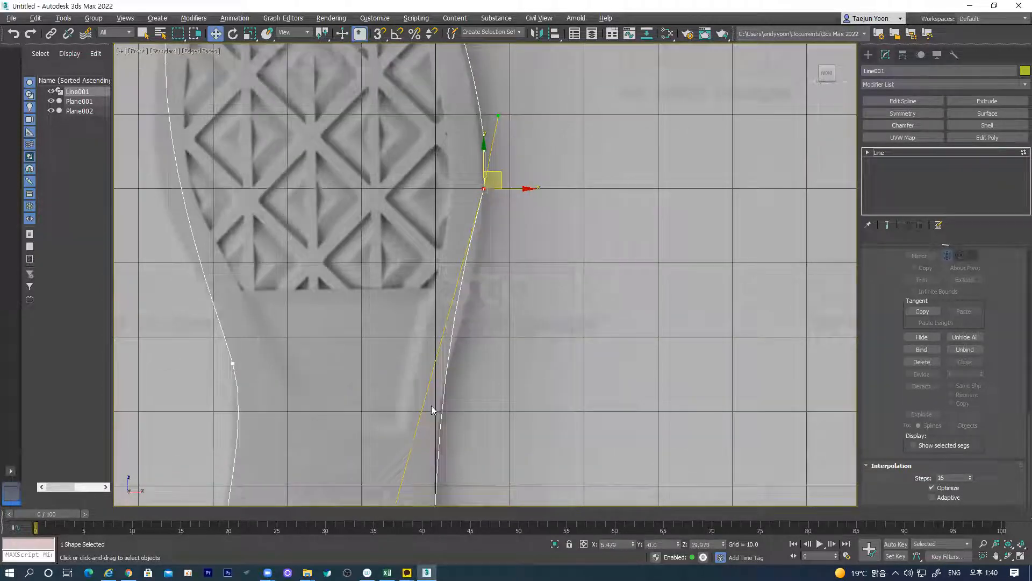
{"action": "middle_click_drag", "start_coordinate": [432, 410], "coordinate": [430, 346]}
{"action": "left_click_drag", "start_coordinate": [394, 323], "coordinate": [399, 291]}
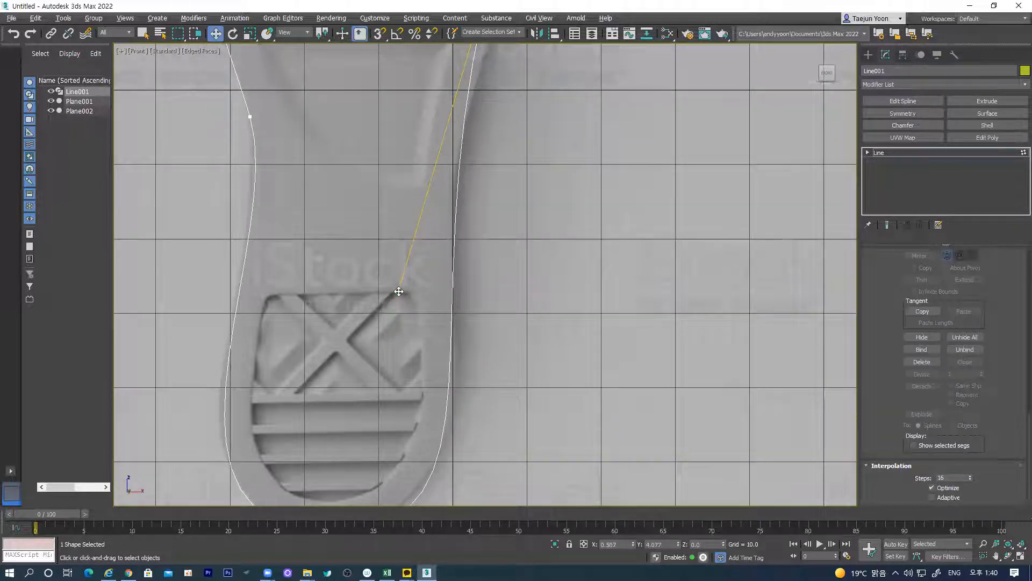
{"action": "scroll", "coordinate": [411, 292], "scroll_direction": "down", "scroll_amount": 2}
{"action": "middle_click_drag", "start_coordinate": [407, 229], "coordinate": [434, 425]}
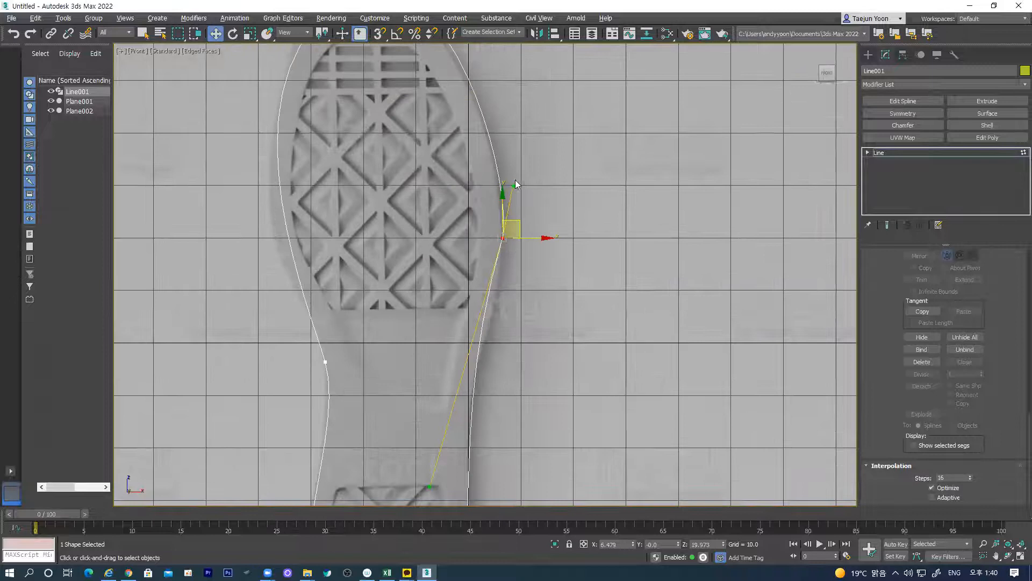
{"action": "left_click_drag", "start_coordinate": [513, 183], "coordinate": [515, 183]}
Step: Raise and shorten the toe vertex's left Bezier handle to fit the outline around the toe
{"action": "middle_click_drag", "start_coordinate": [392, 247], "coordinate": [428, 419]}
{"action": "left_click", "coordinate": [392, 165]}
{"action": "left_click", "coordinate": [394, 163]}
{"action": "left_click_drag", "start_coordinate": [243, 242], "coordinate": [260, 211]}
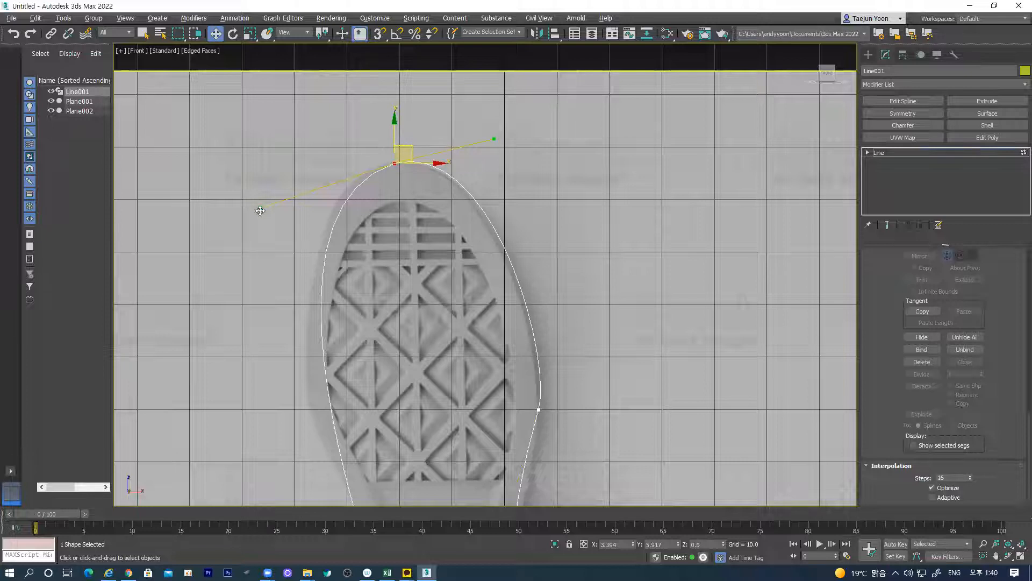
Step: Shift the left instep vertex slightly inward to about X -26.6 and reshape both its Bezier handles to follow the arch
{"action": "scroll", "coordinate": [367, 285], "scroll_direction": "down", "scroll_amount": 3}
{"action": "left_click", "coordinate": [365, 389]}
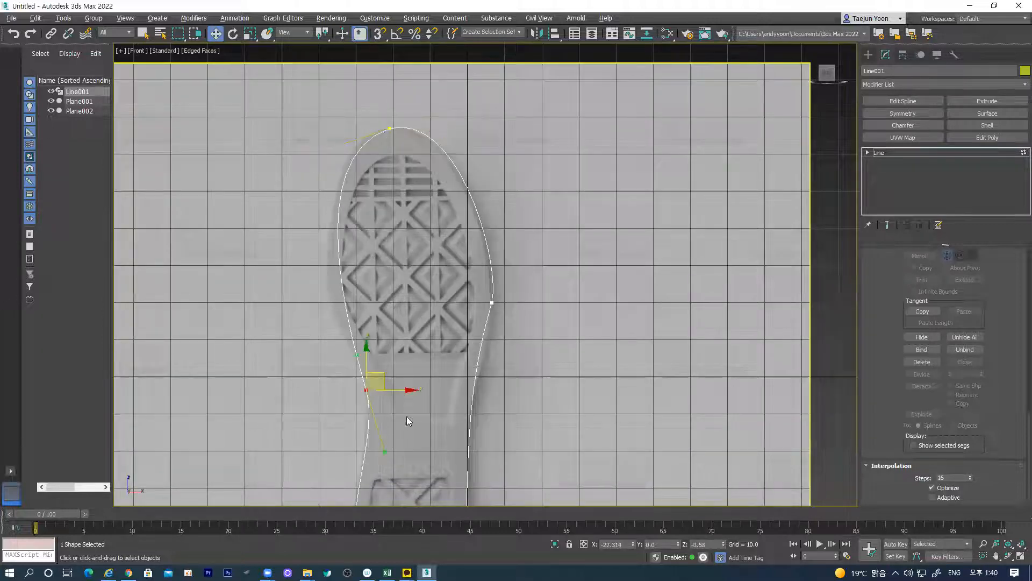
{"action": "left_click_drag", "start_coordinate": [398, 389], "coordinate": [398, 387]}
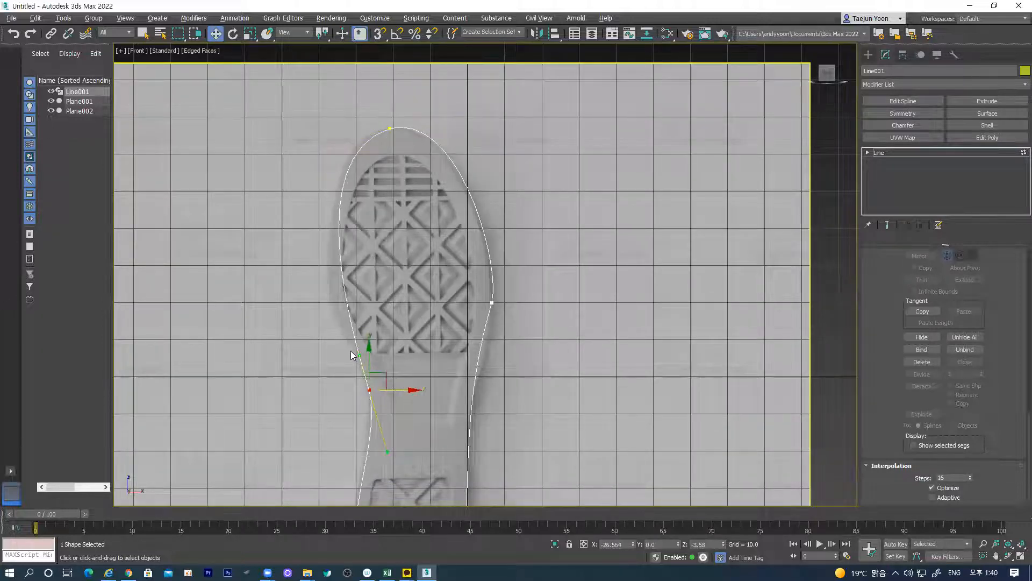
{"action": "left_click_drag", "start_coordinate": [359, 355], "coordinate": [350, 363]}
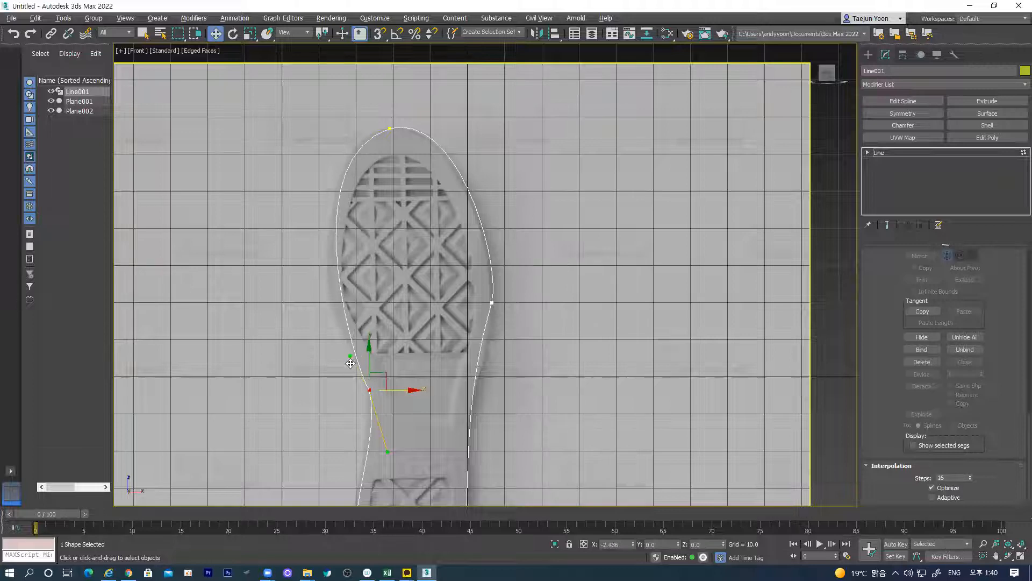
{"action": "left_click", "coordinate": [379, 380]}
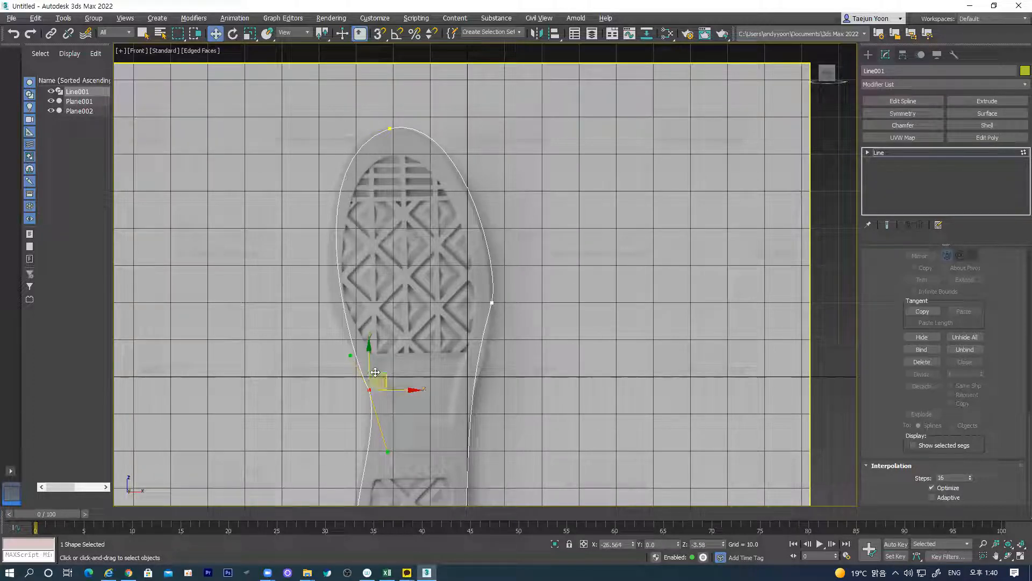
{"action": "left_click_drag", "start_coordinate": [349, 355], "coordinate": [351, 375]}
{"action": "mouse_move", "coordinate": [386, 454]}
{"action": "left_mouse_down"}
{"action": "mouse_move", "coordinate": [383, 415]}
{"action": "mouse_move", "coordinate": [381, 436]}
{"action": "left_mouse_up"}
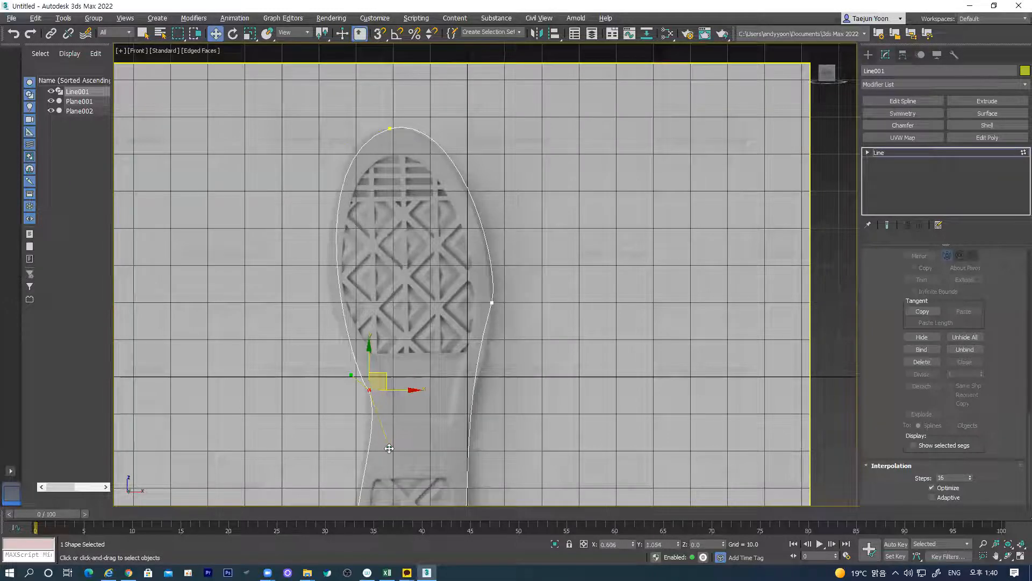
{"action": "mouse_move", "coordinate": [350, 374]}
{"action": "left_mouse_down"}
{"action": "mouse_move", "coordinate": [347, 351]}
{"action": "mouse_move", "coordinate": [354, 355]}
{"action": "left_mouse_up"}
Step: Shorten both Bezier handles of the toe vertex and nudge the right-side vertex's upper handle
{"action": "left_click", "coordinate": [392, 130]}
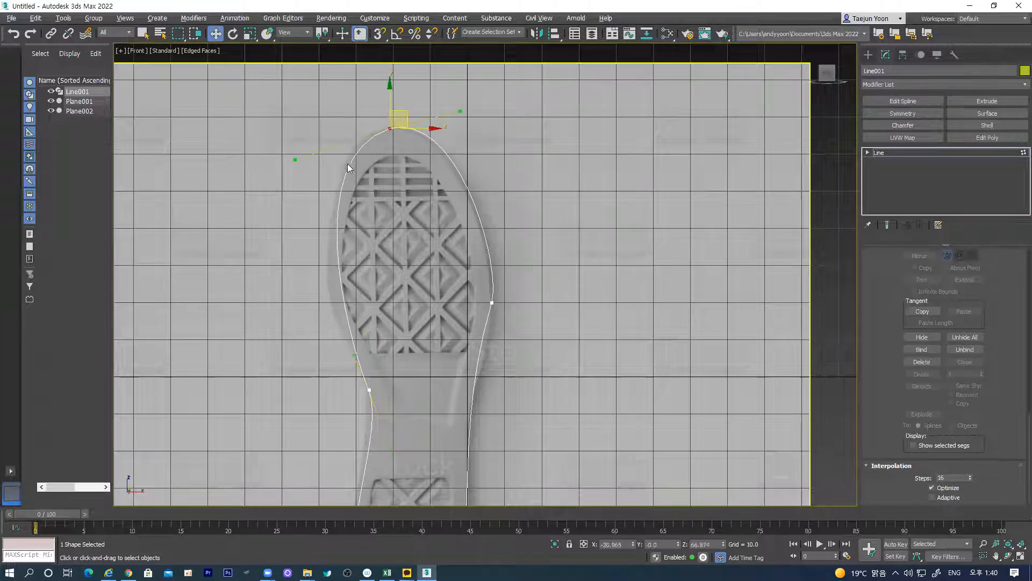
{"action": "left_click_drag", "start_coordinate": [293, 161], "coordinate": [302, 157]}
{"action": "left_click_drag", "start_coordinate": [460, 112], "coordinate": [447, 110]}
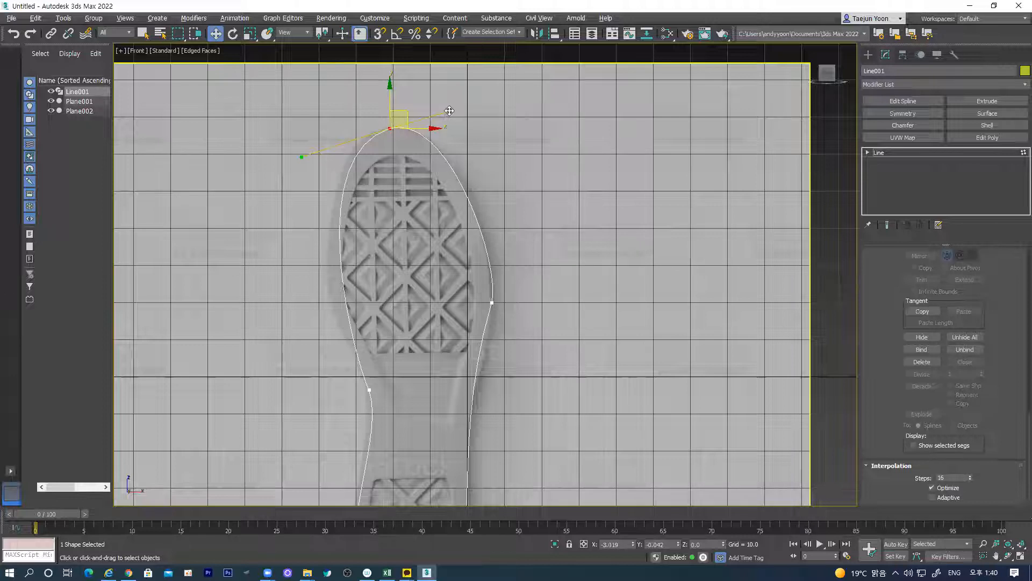
{"action": "left_click", "coordinate": [491, 304]}
{"action": "left_click_drag", "start_coordinate": [501, 265], "coordinate": [501, 266]}
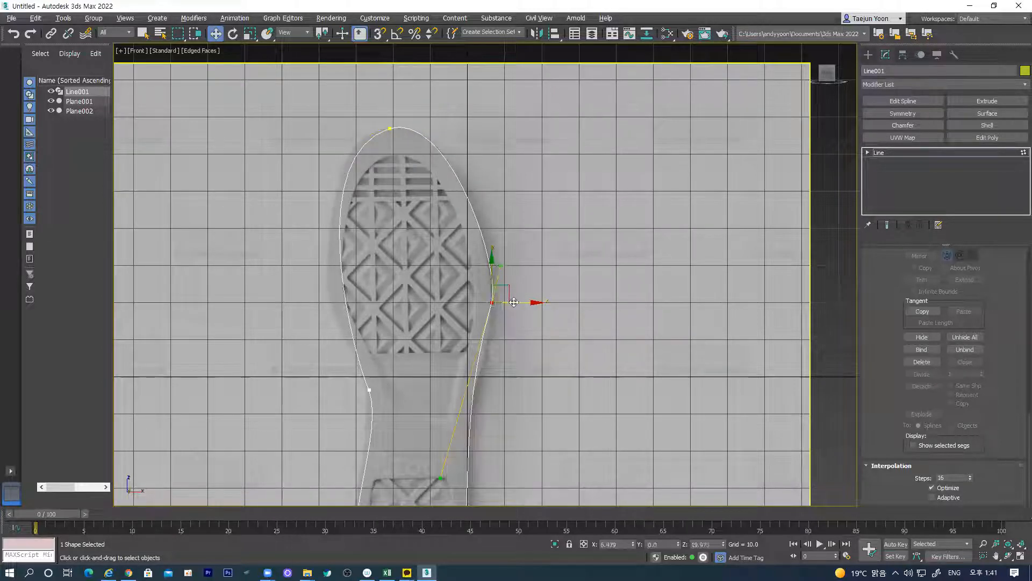
Step: Shorten the left and right Bezier handles of the heel vertex slightly to tighten the heel curve
{"action": "scroll", "coordinate": [508, 304], "scroll_direction": "down", "scroll_amount": 3}
{"action": "middle_click_drag", "start_coordinate": [507, 306], "coordinate": [493, 245]}
{"action": "scroll", "coordinate": [479, 336], "scroll_direction": "up", "scroll_amount": 3}
{"action": "middle_click_drag", "start_coordinate": [449, 372], "coordinate": [230, 376]}
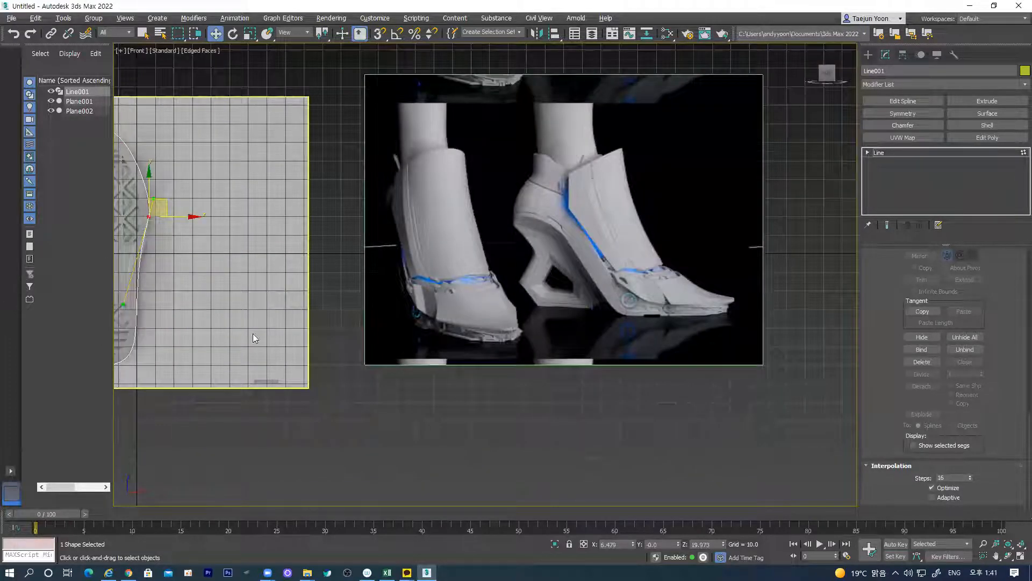
{"action": "middle_click_drag", "start_coordinate": [254, 338], "coordinate": [314, 388]}
{"action": "scroll", "coordinate": [376, 383], "scroll_direction": "up", "scroll_amount": 4}
{"action": "left_click", "coordinate": [372, 343]}
{"action": "left_click_drag", "start_coordinate": [265, 338], "coordinate": [274, 341]}
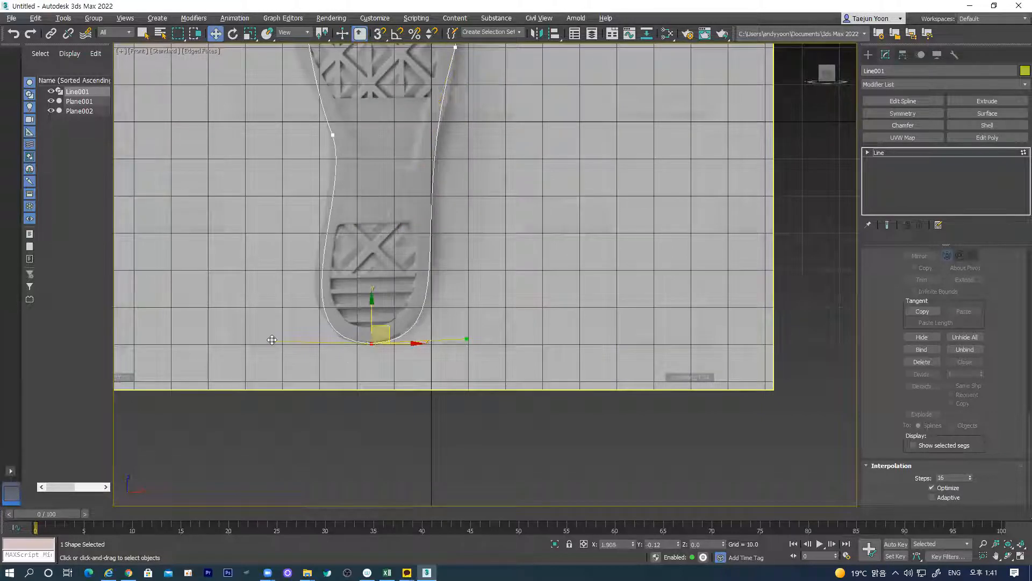
{"action": "left_click_drag", "start_coordinate": [468, 340], "coordinate": [464, 342]}
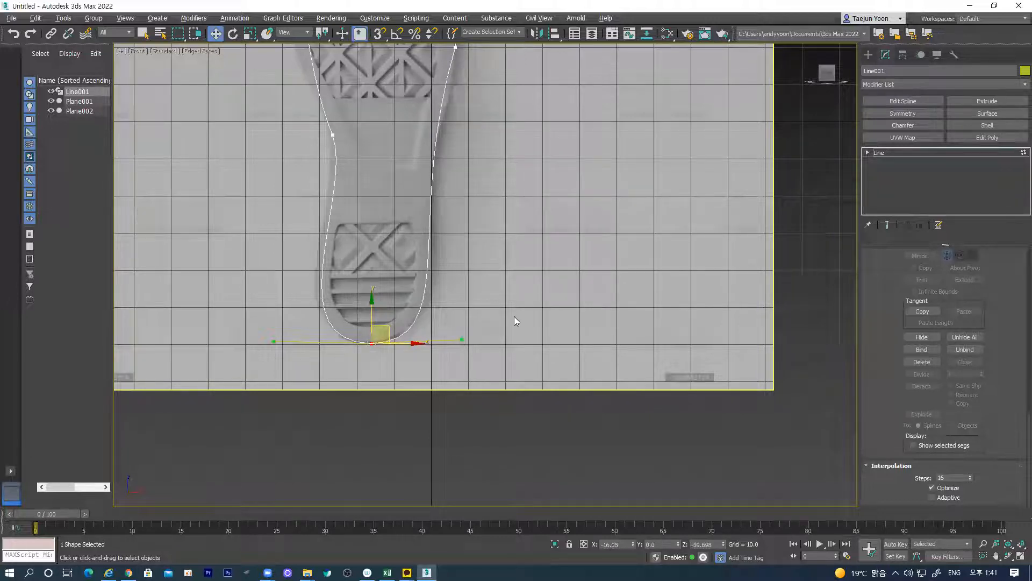
Step: Draw a circle spline with a radius of about 15.6 over the arch of the sole
{"action": "scroll", "coordinate": [514, 319], "scroll_direction": "down", "scroll_amount": 8}
{"action": "middle_click_drag", "start_coordinate": [571, 290], "coordinate": [378, 270]}
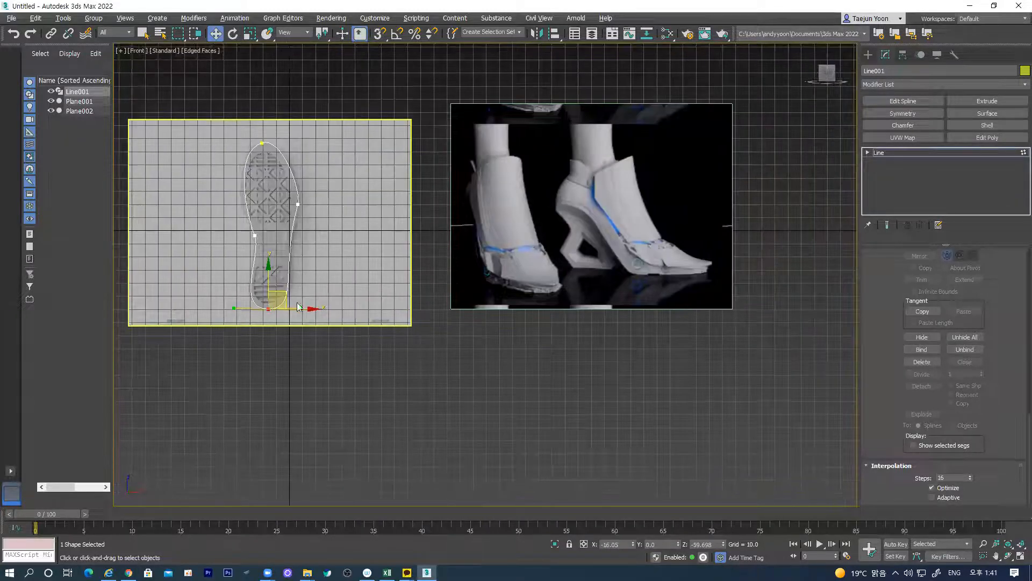
{"action": "middle_click_drag", "start_coordinate": [299, 306], "coordinate": [453, 304]}
{"action": "scroll", "coordinate": [450, 283], "scroll_direction": "up", "scroll_amount": 2}
{"action": "scroll", "coordinate": [462, 183], "scroll_direction": "down", "scroll_amount": 4}
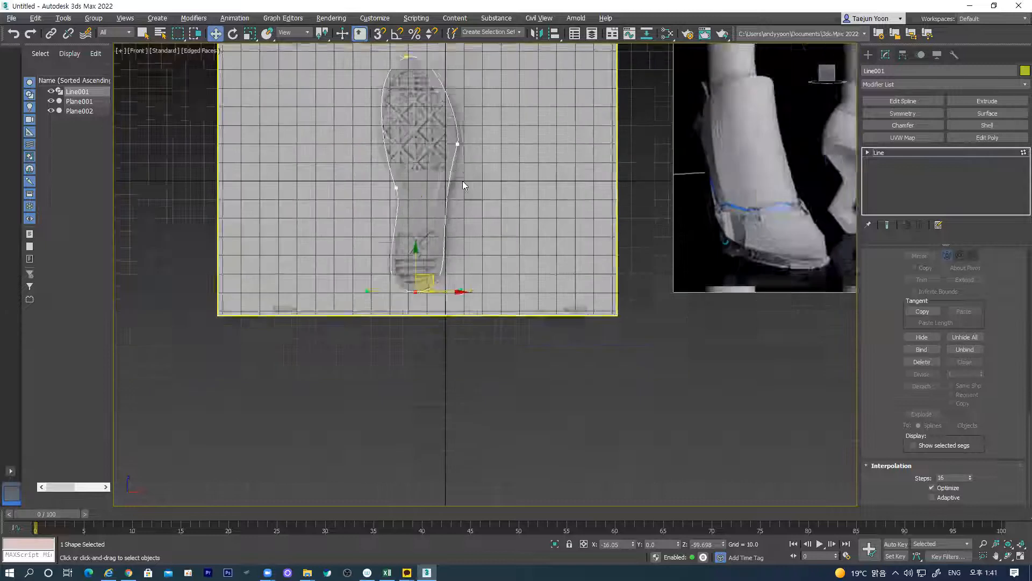
{"action": "left_click", "coordinate": [868, 54]}
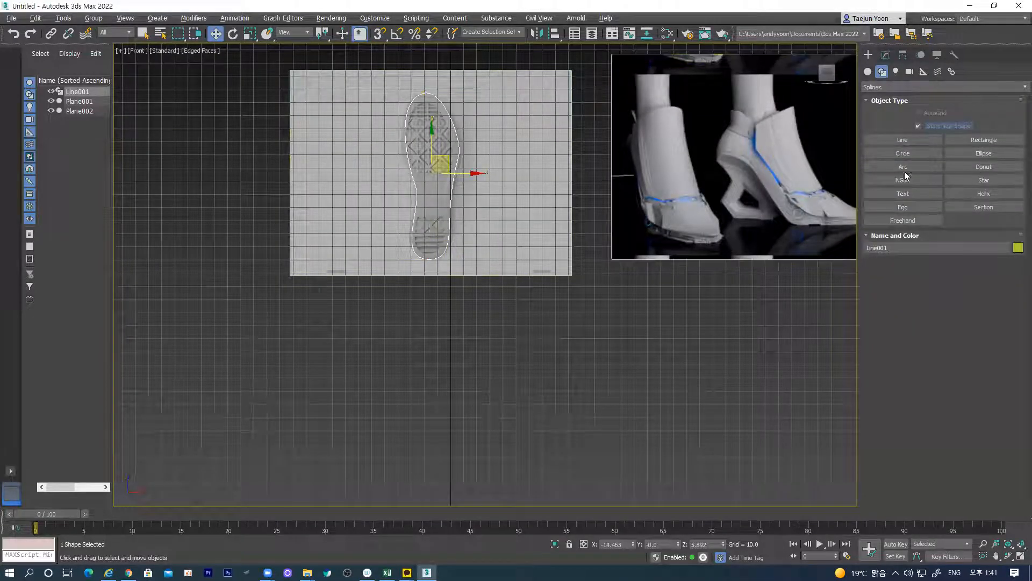
{"action": "left_click", "coordinate": [907, 155]}
{"action": "scroll", "coordinate": [385, 272], "scroll_direction": "up", "scroll_amount": 3}
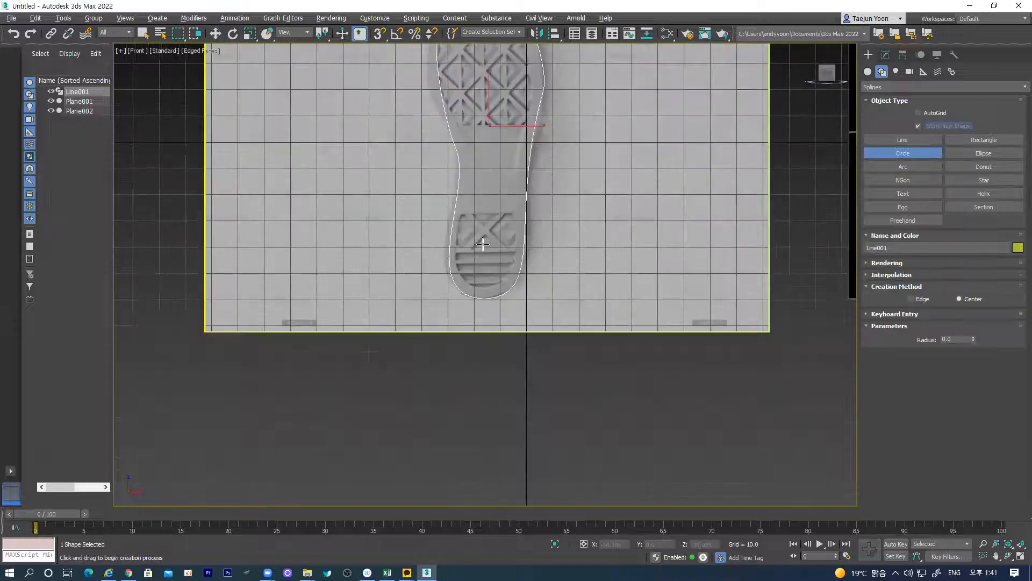
{"action": "left_click_drag", "start_coordinate": [476, 192], "coordinate": [493, 228]}
Step: Move the circle onto the heel half of the sole, to about X -15, Z -29
{"action": "key", "text": "w"}
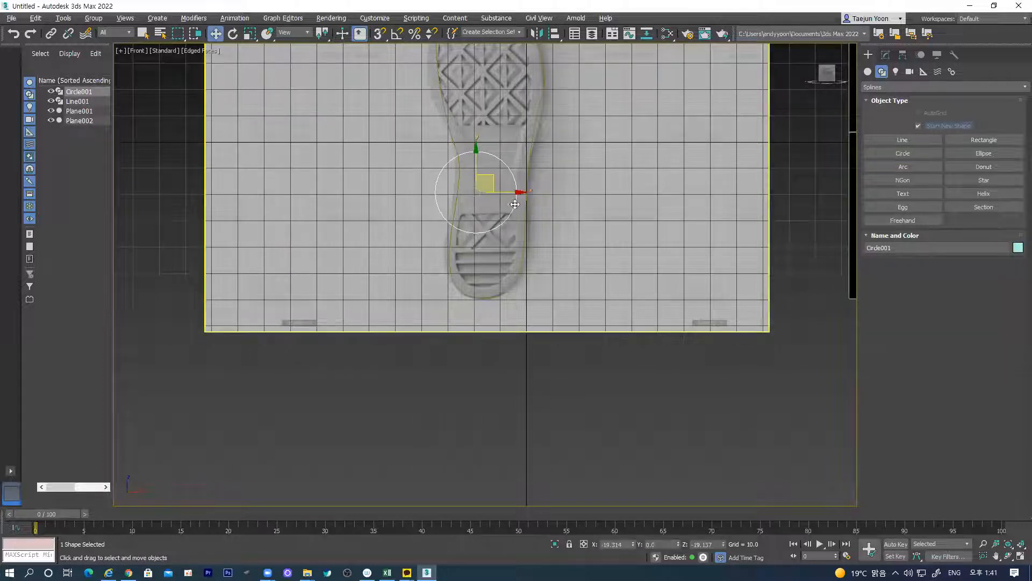
{"action": "left_click_drag", "start_coordinate": [492, 174], "coordinate": [505, 219]}
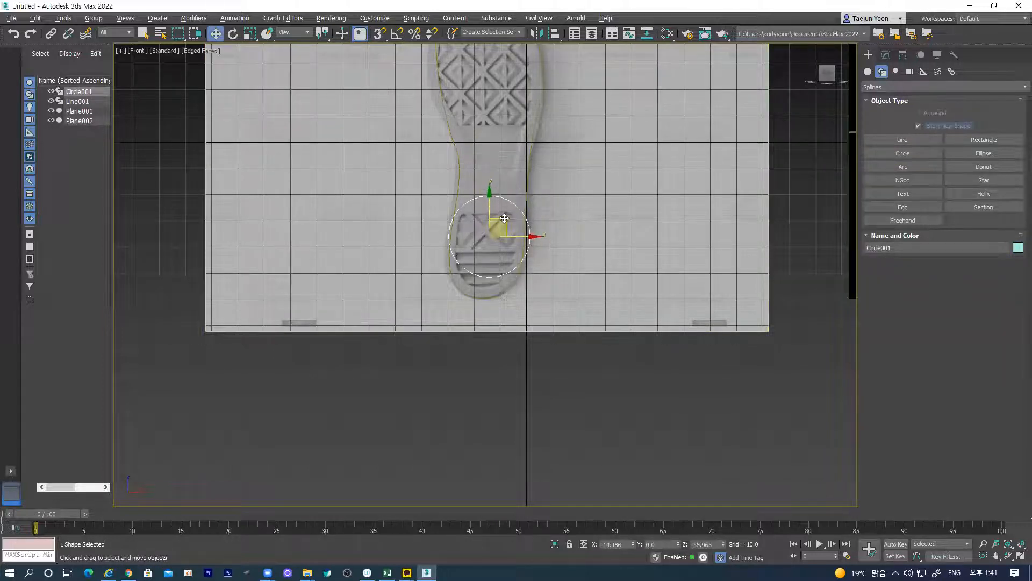
{"action": "scroll", "coordinate": [505, 218], "scroll_direction": "down", "scroll_amount": 4}
{"action": "middle_click_drag", "start_coordinate": [630, 241], "coordinate": [569, 251]}
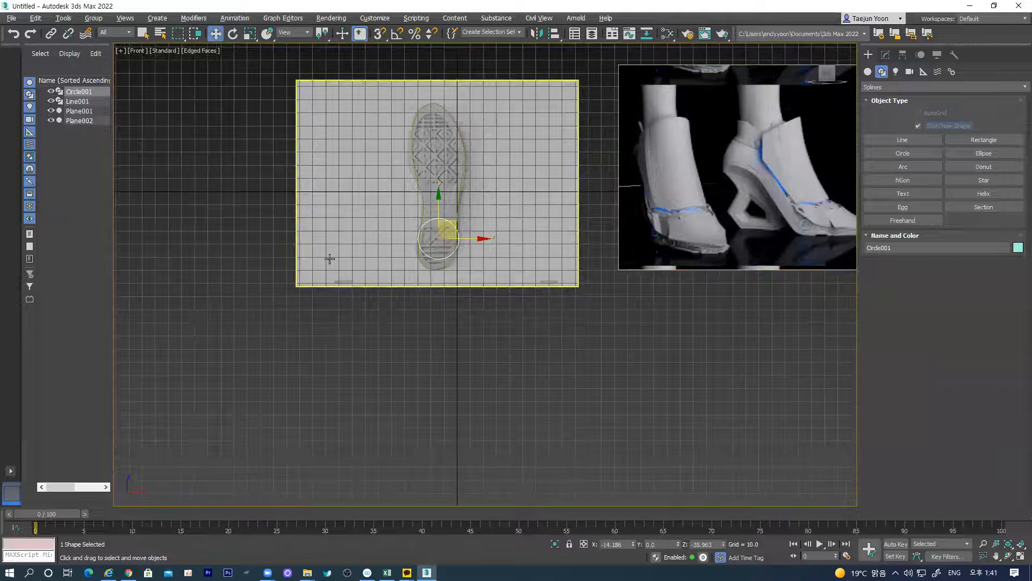
{"action": "left_click_drag", "start_coordinate": [449, 218], "coordinate": [449, 209]}
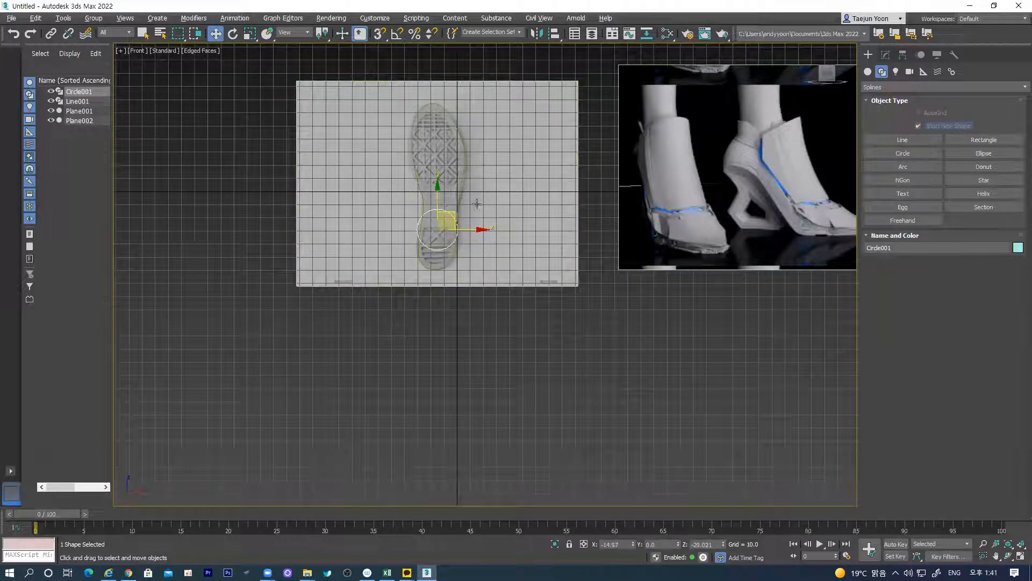
Step: Add an Edit Spline modifier to the circle and pull its top and bottom vertices apart to make a tall oval
{"action": "left_click", "coordinate": [886, 52]}
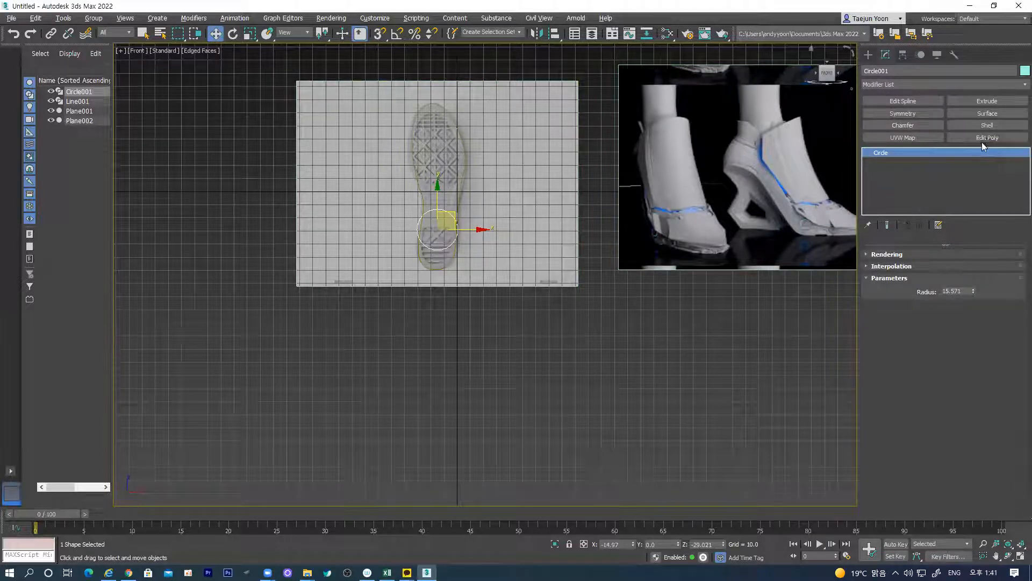
{"action": "left_click", "coordinate": [907, 102]}
{"action": "scroll", "coordinate": [473, 237], "scroll_direction": "up", "scroll_amount": 4}
{"action": "left_click", "coordinate": [930, 269]}
{"action": "left_click", "coordinate": [407, 195]}
{"action": "left_click_drag", "start_coordinate": [407, 171], "coordinate": [407, 158]}
{"action": "left_click", "coordinate": [406, 277]}
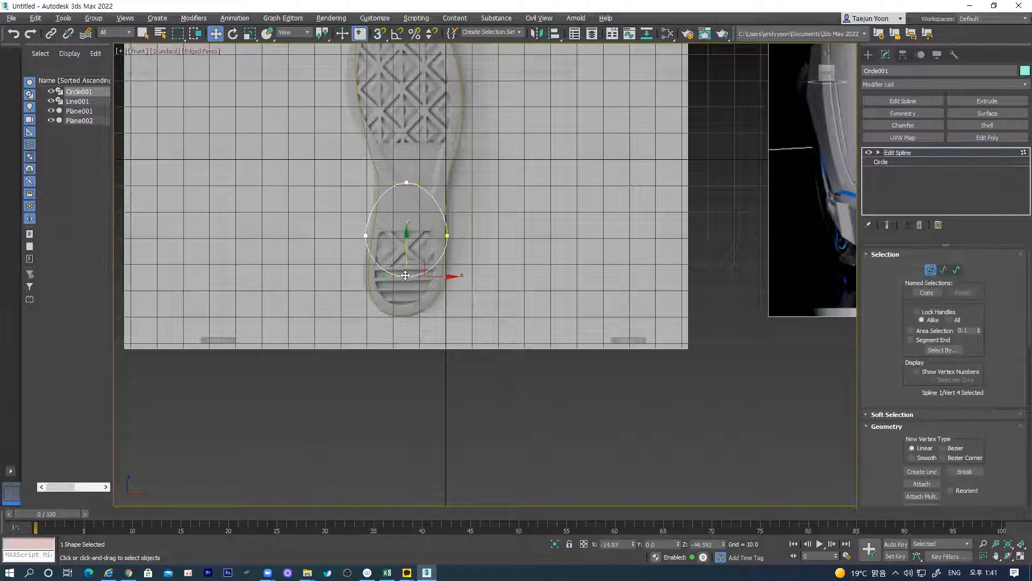
{"action": "left_click_drag", "start_coordinate": [406, 276], "coordinate": [407, 292]}
Step: Move the oval's left and right vertices inward so it fits within the sole's heel width
{"action": "left_click", "coordinate": [447, 236]}
{"action": "left_click_drag", "start_coordinate": [464, 219], "coordinate": [460, 220]}
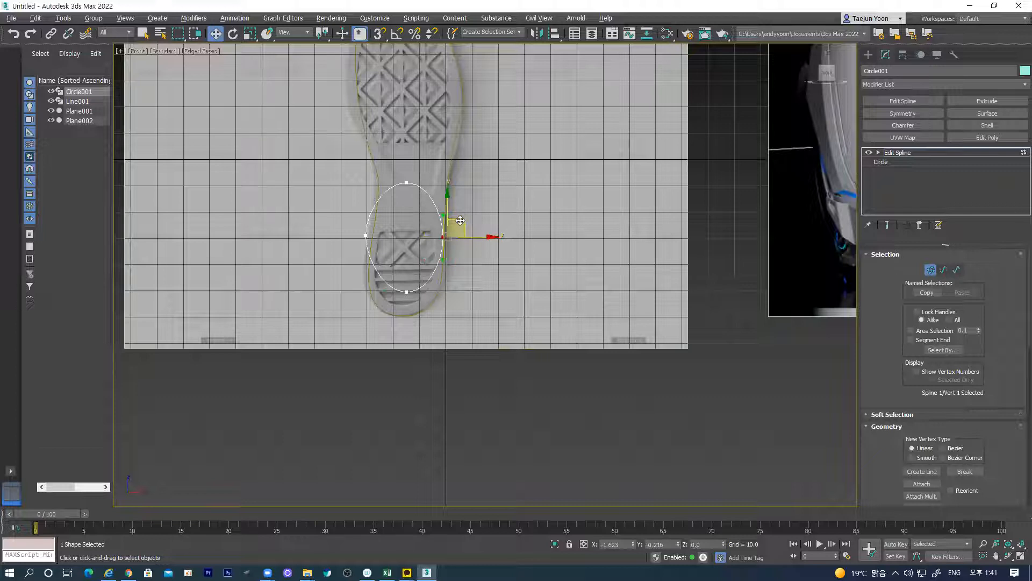
{"action": "left_click", "coordinate": [368, 238]}
{"action": "left_click_drag", "start_coordinate": [369, 238], "coordinate": [372, 237]}
Step: Lower the oval's bottom vertex slightly, lengthen its left Bezier handle, and leave vertex editing
{"action": "left_click", "coordinate": [407, 291]}
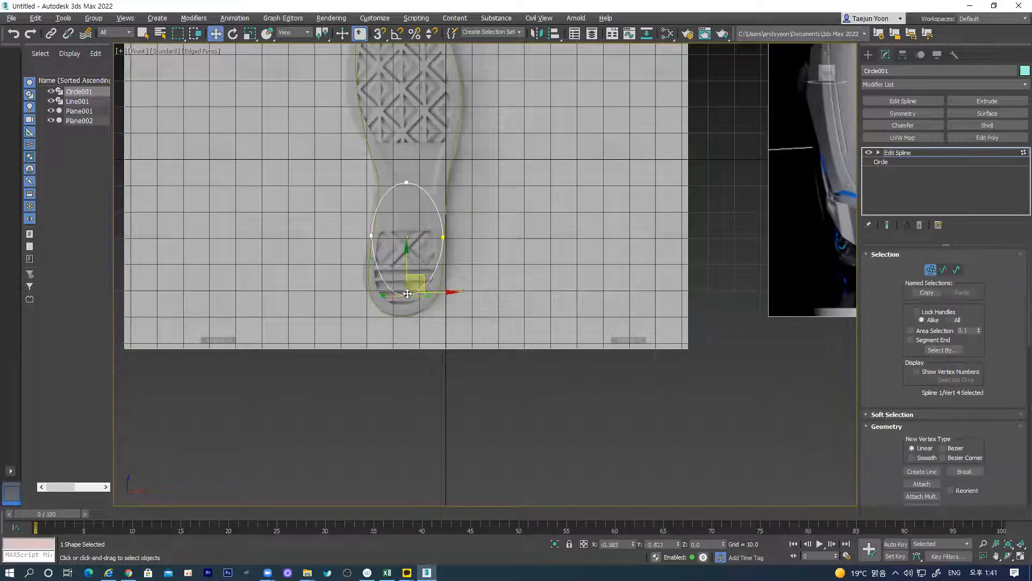
{"action": "left_click_drag", "start_coordinate": [422, 280], "coordinate": [423, 281]}
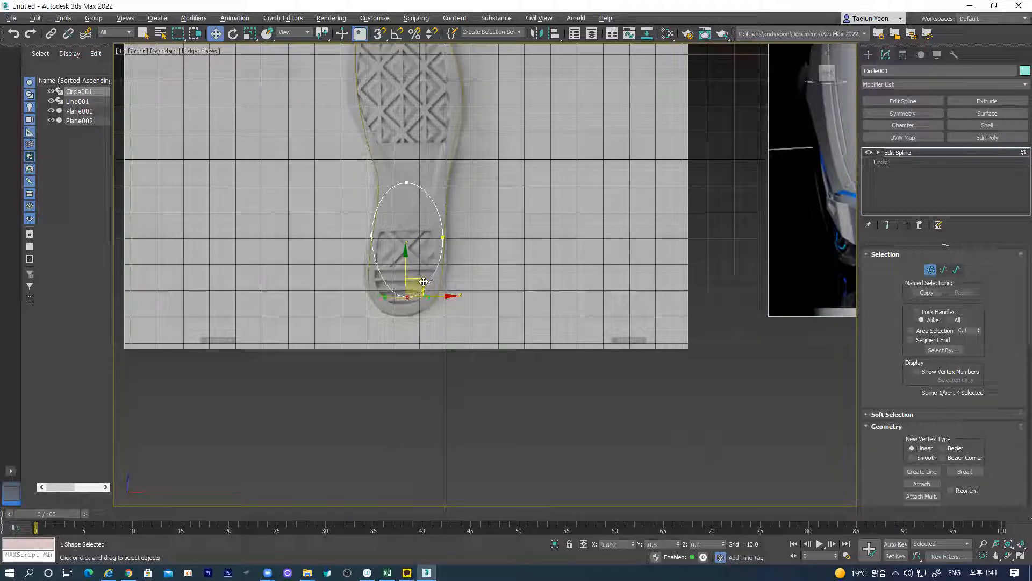
{"action": "left_click", "coordinate": [426, 332]}
{"action": "left_click", "coordinate": [405, 296]}
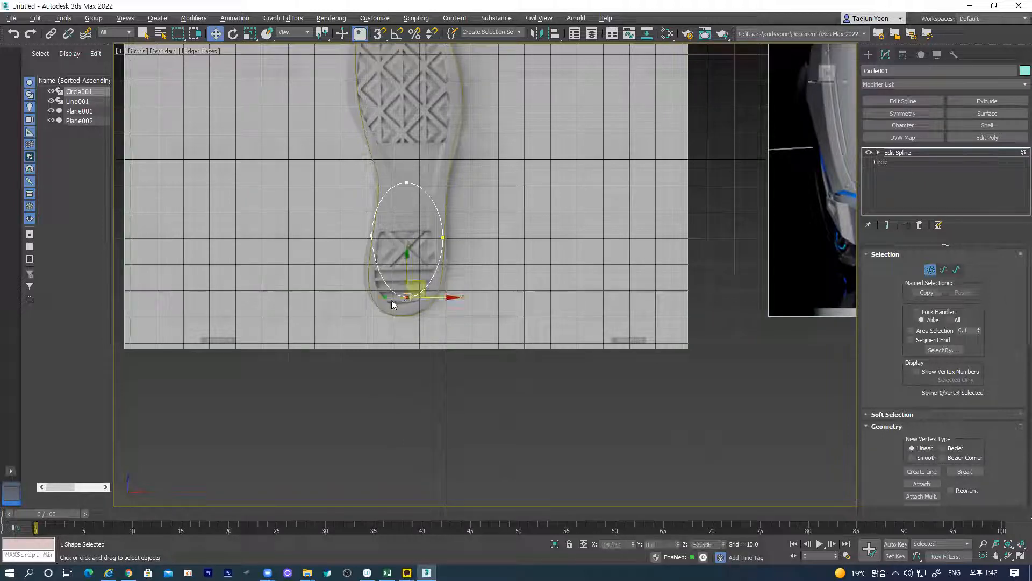
{"action": "left_click_drag", "start_coordinate": [381, 297], "coordinate": [377, 298]}
{"action": "left_click", "coordinate": [931, 272]}
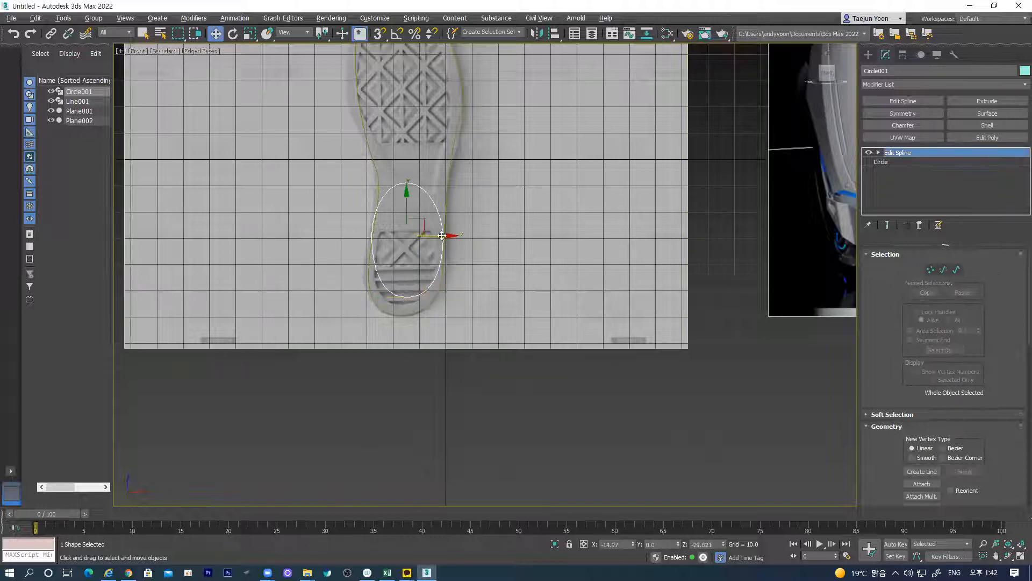
Step: Reposition the whole oval over the heel part of the sole at about X -16.2, Z -28
{"action": "left_click_drag", "start_coordinate": [424, 221], "coordinate": [423, 227]}
{"action": "scroll", "coordinate": [622, 90], "scroll_direction": "down", "scroll_amount": 2}
{"action": "middle_click_drag", "start_coordinate": [714, 132], "coordinate": [572, 181]}
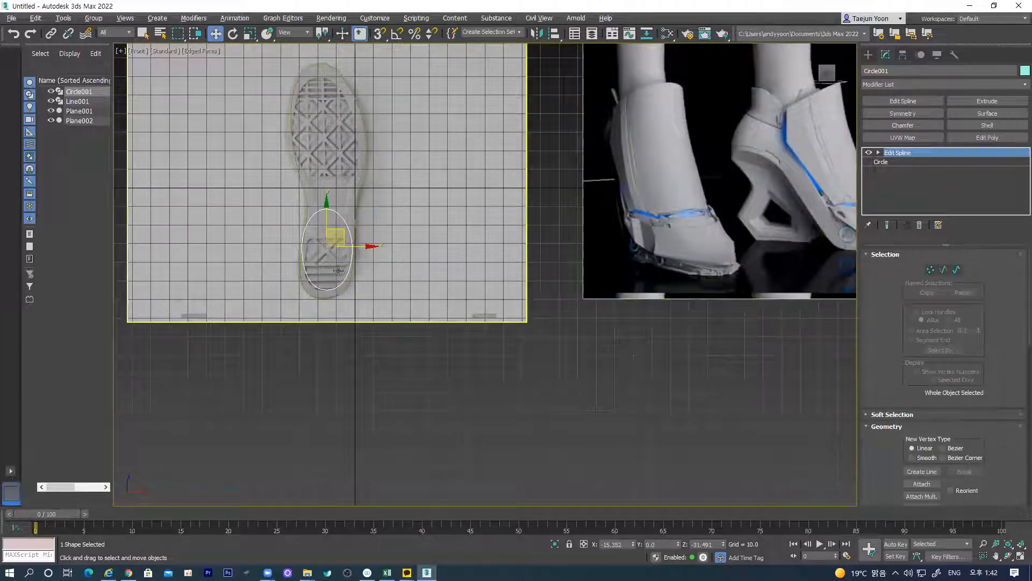
{"action": "left_click_drag", "start_coordinate": [327, 222], "coordinate": [326, 215]}
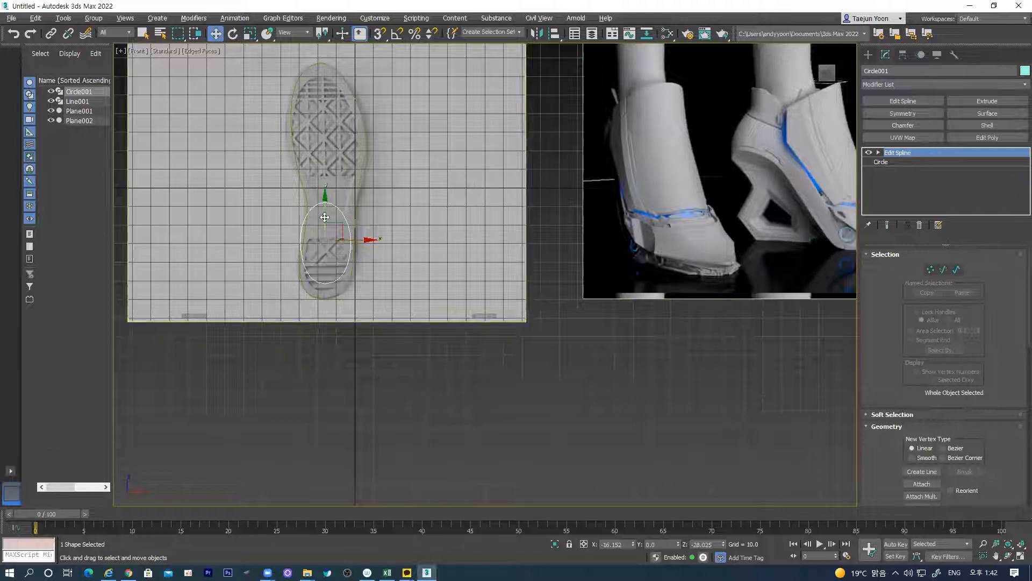
Step: Raise the oval's top vertex by about 4.3 units to lengthen the ankle shape towards the forefoot
{"action": "middle_click_drag", "start_coordinate": [802, 215], "coordinate": [737, 207]}
{"action": "left_click", "coordinate": [930, 269]}
{"action": "left_click", "coordinate": [241, 228]}
{"action": "left_click_drag", "start_coordinate": [239, 198], "coordinate": [239, 190]}
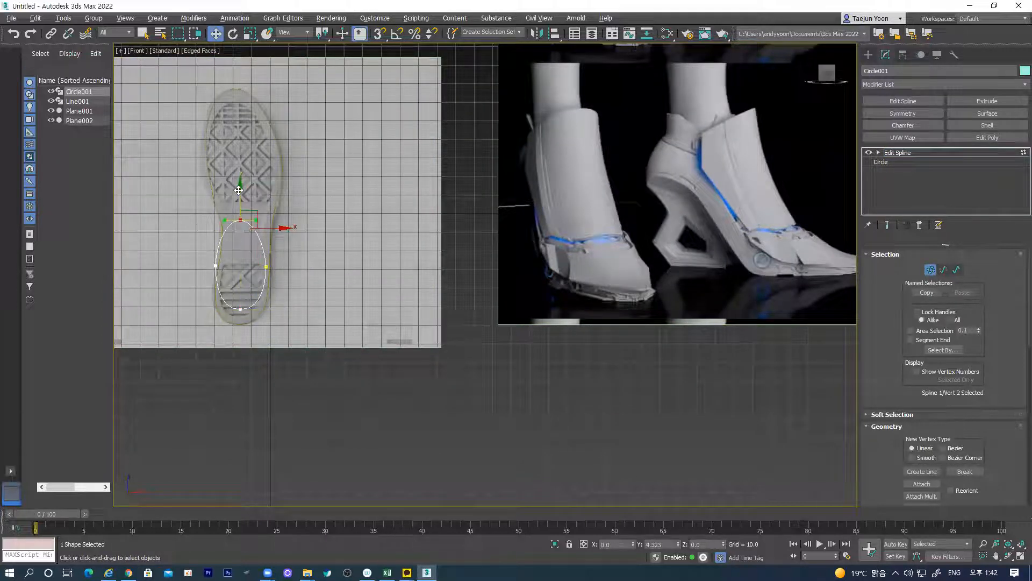
{"action": "scroll", "coordinate": [277, 289], "scroll_direction": "down", "scroll_amount": 2}
{"action": "middle_click_drag", "start_coordinate": [278, 289], "coordinate": [341, 270], "text": "alt"}
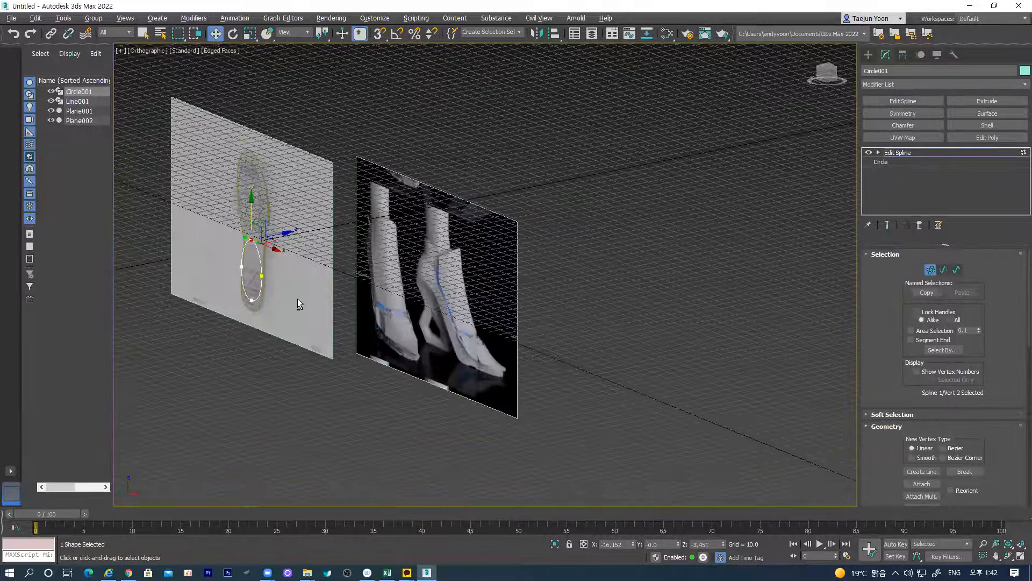
Step: Leave the oval's vertex editing and mirror the boot reference image horizontally by flipping the U tile of its UVW Map
{"action": "key", "text": "f"}
{"action": "left_click", "coordinate": [931, 272]}
{"action": "left_click", "coordinate": [472, 404]}
{"action": "left_click", "coordinate": [242, 261]}
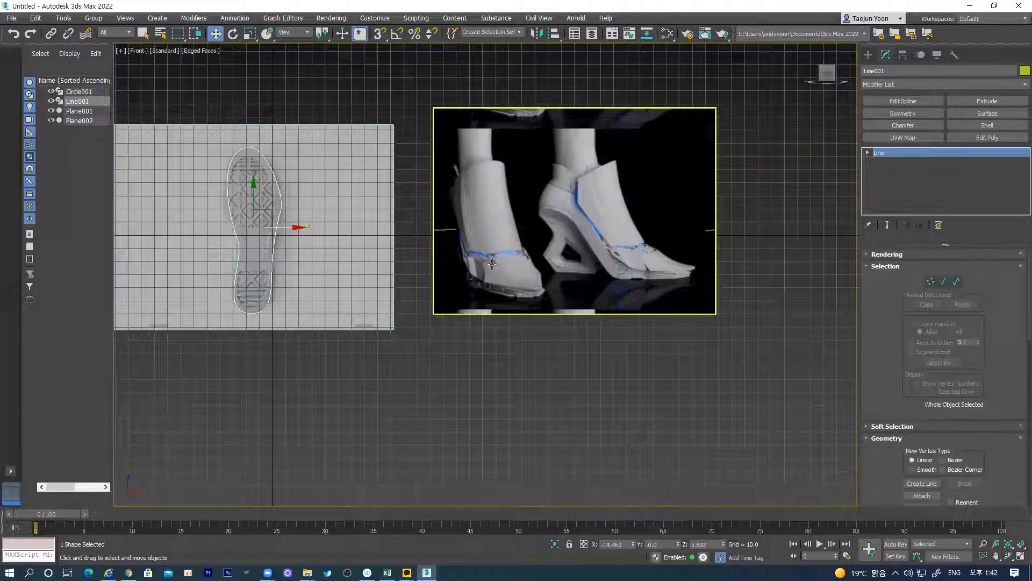
{"action": "scroll", "coordinate": [277, 253], "scroll_direction": "up", "scroll_amount": 3}
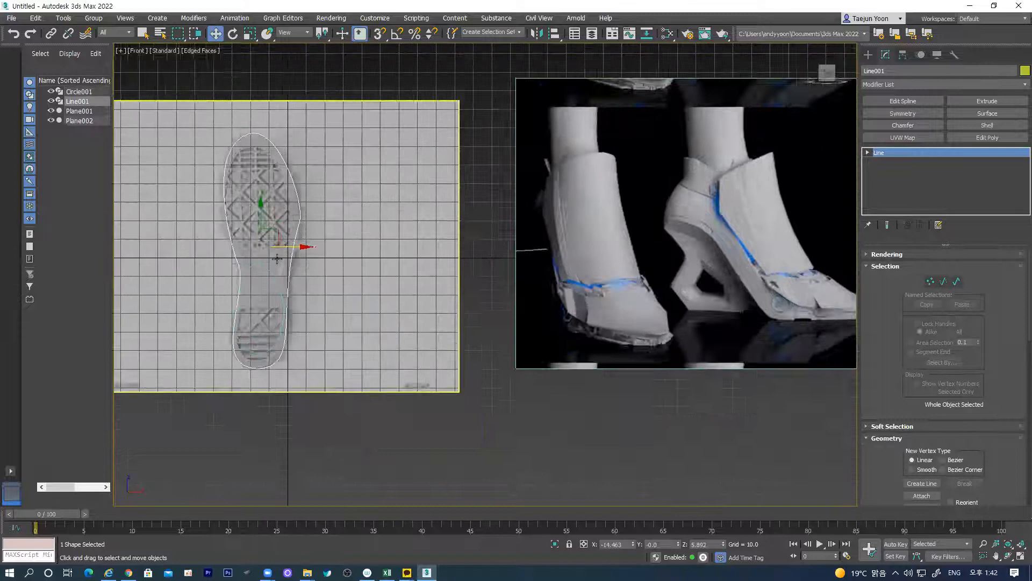
{"action": "scroll", "coordinate": [277, 258], "scroll_direction": "up", "scroll_amount": 2}
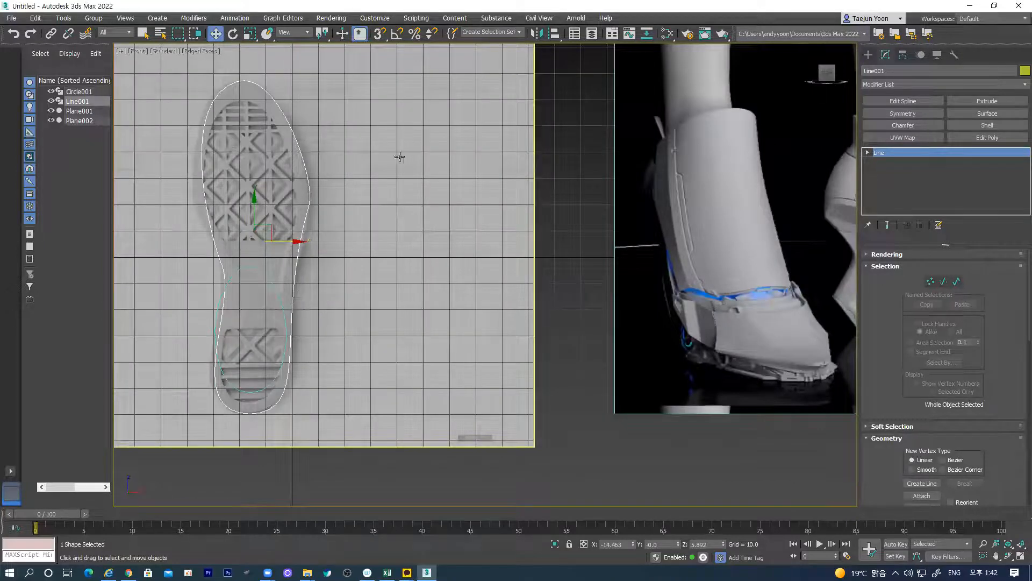
{"action": "middle_click_drag", "start_coordinate": [354, 258], "coordinate": [369, 258]}
{"action": "scroll", "coordinate": [368, 257], "scroll_direction": "down", "scroll_amount": 2}
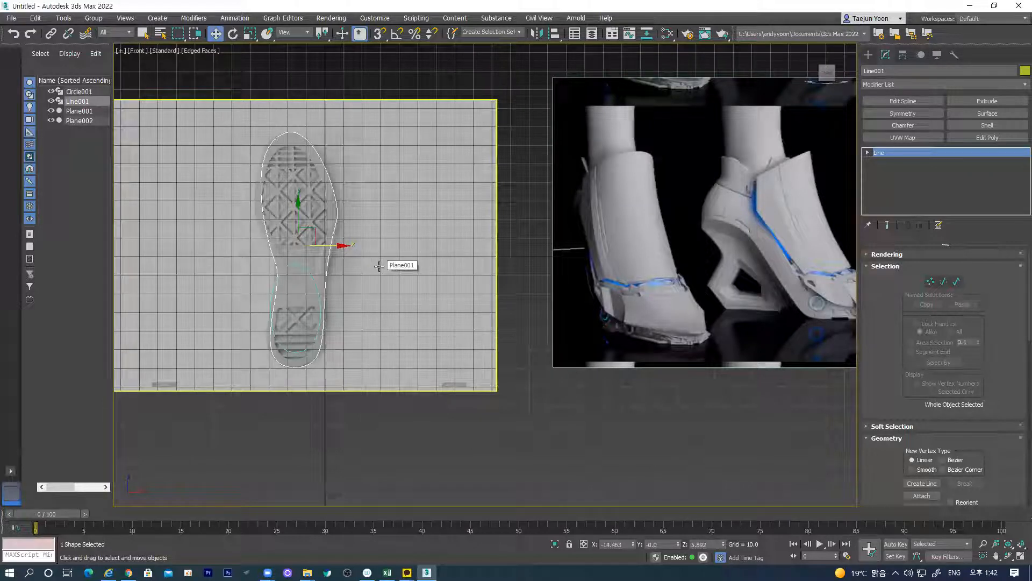
{"action": "middle_click_drag", "start_coordinate": [354, 237], "coordinate": [354, 263]}
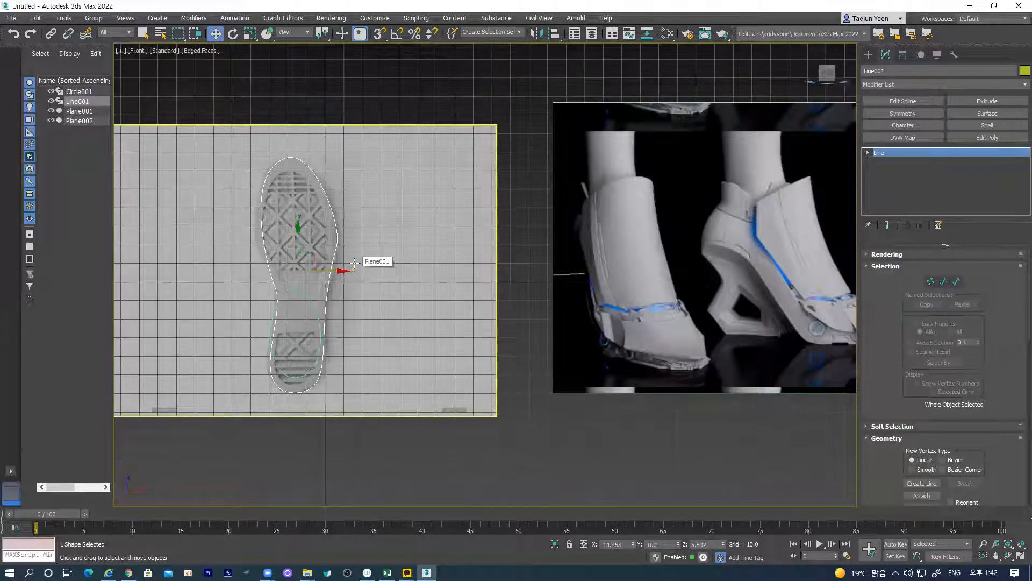
{"action": "scroll", "coordinate": [355, 262], "scroll_direction": "down", "scroll_amount": 2}
{"action": "middle_click_drag", "start_coordinate": [492, 281], "coordinate": [390, 276]}
{"action": "left_click", "coordinate": [593, 275]}
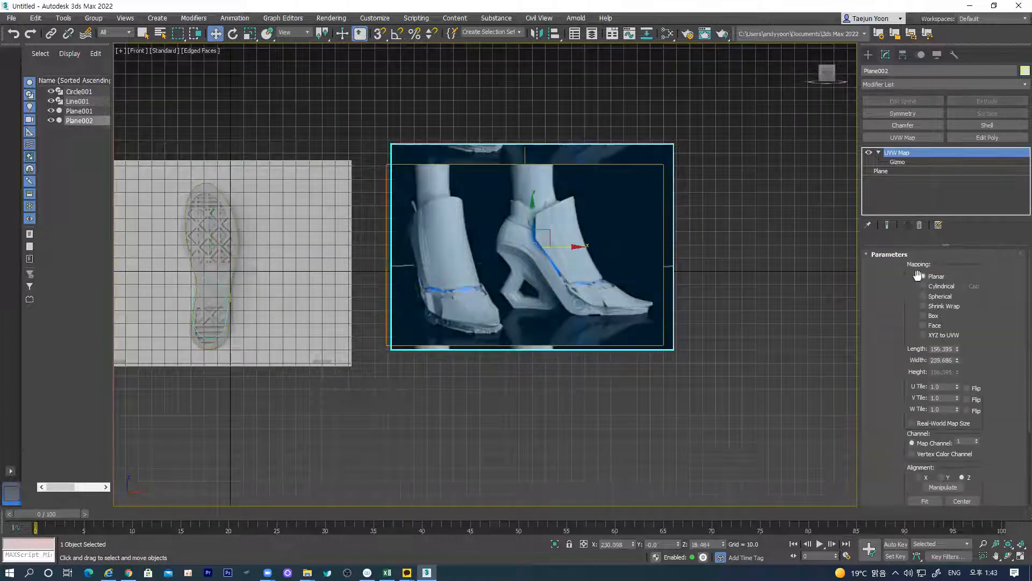
{"action": "left_click", "coordinate": [966, 387]}
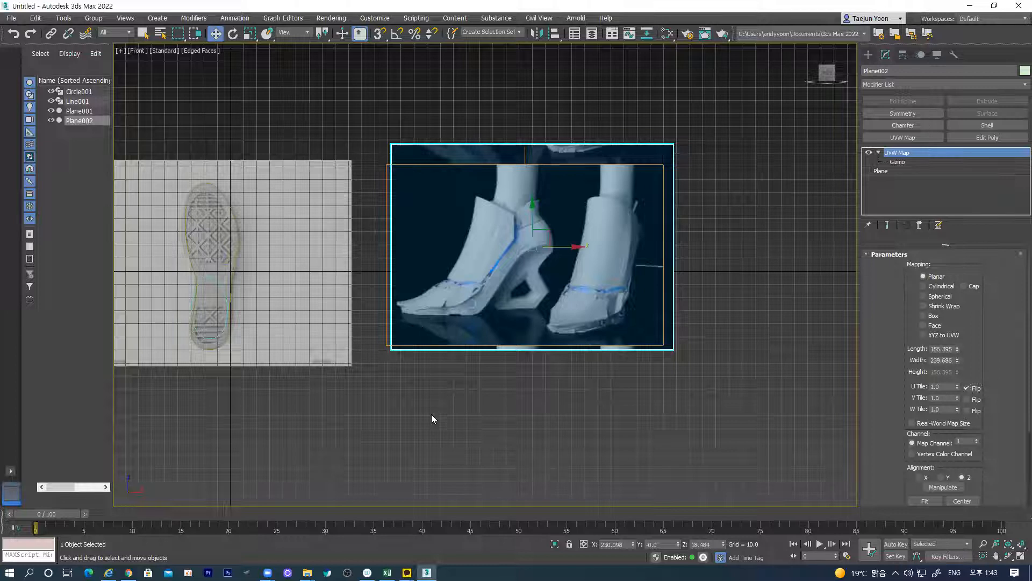
Step: Select the sole and ankle splines together and, with angle snap on, rotate them about X so they lie flat
{"action": "scroll", "coordinate": [298, 348], "scroll_direction": "up", "scroll_amount": 5}
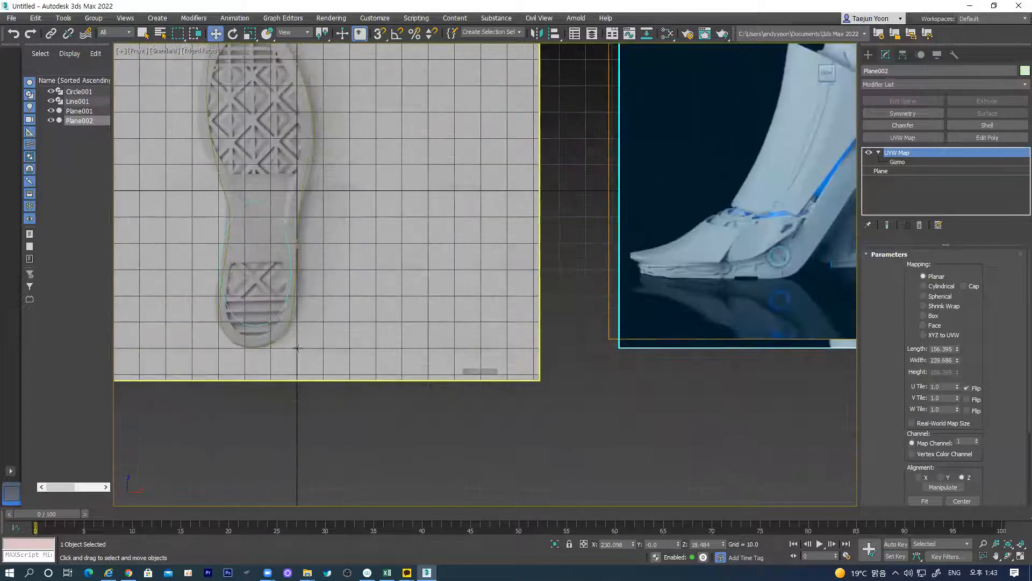
{"action": "left_click", "coordinate": [307, 180]}
{"action": "scroll", "coordinate": [304, 222], "scroll_direction": "down", "scroll_amount": 2}
{"action": "left_click", "coordinate": [233, 34]}
{"action": "middle_click_drag", "start_coordinate": [316, 304], "coordinate": [322, 326]}
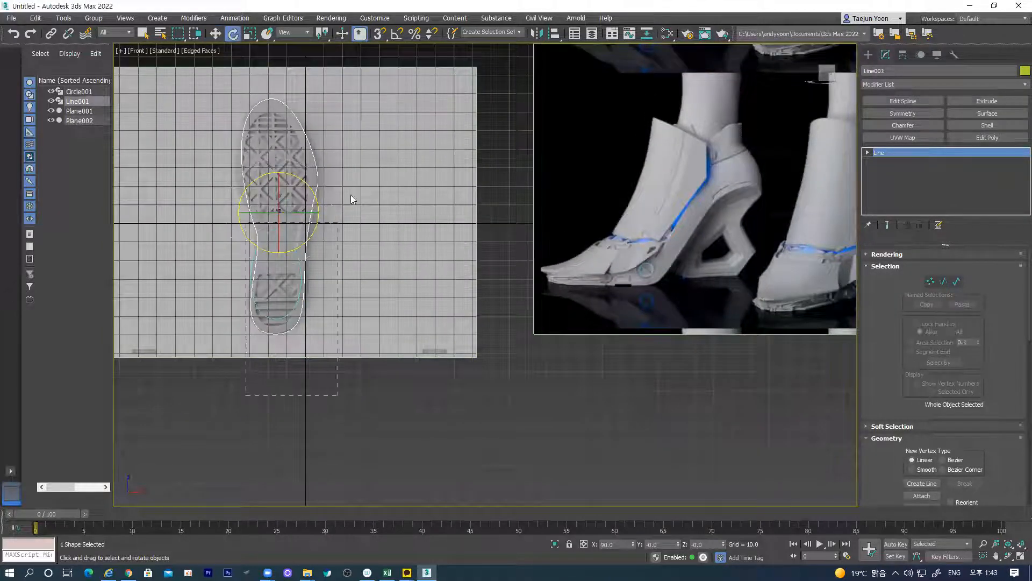
{"action": "key", "text": "ctrl+a"}
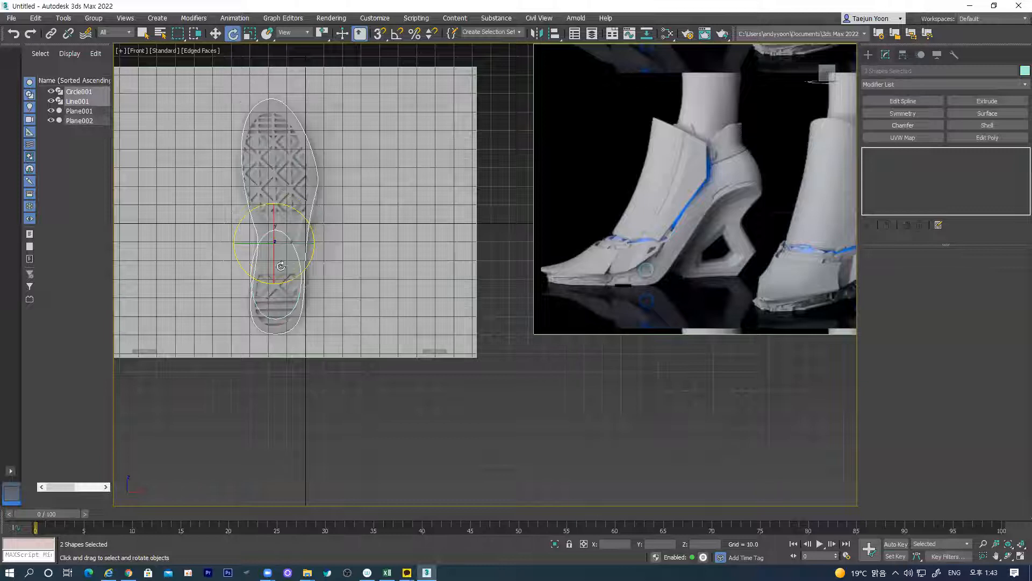
{"action": "scroll", "coordinate": [350, 211], "scroll_direction": "down", "scroll_amount": 2}
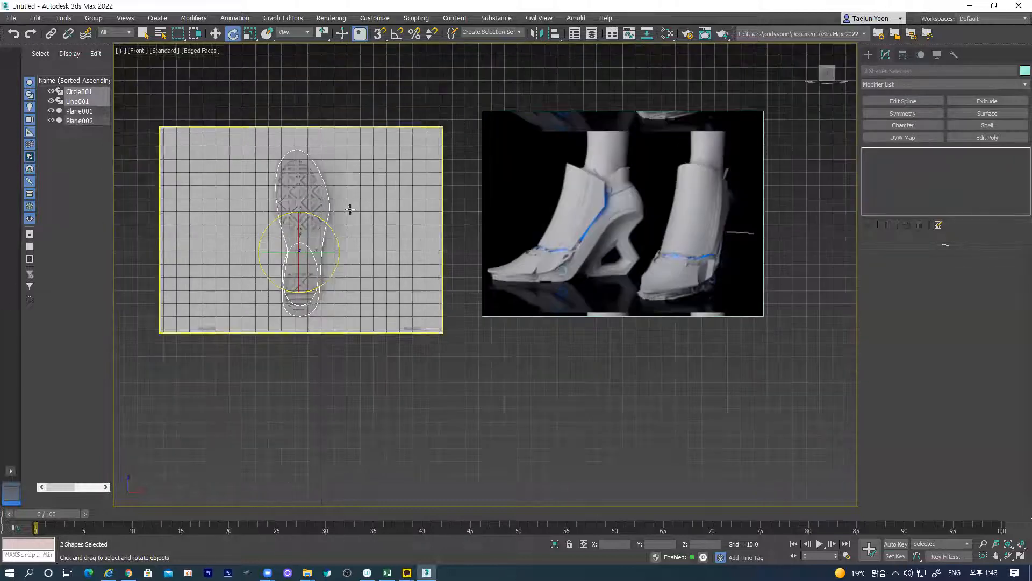
{"action": "left_click", "coordinate": [395, 37]}
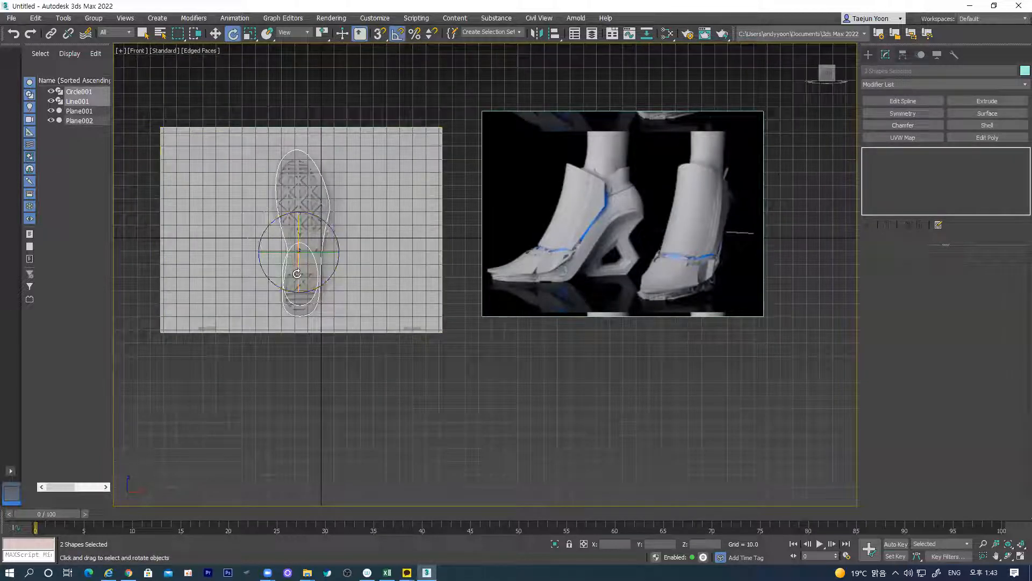
{"action": "left_click_drag", "start_coordinate": [297, 274], "coordinate": [303, 226]}
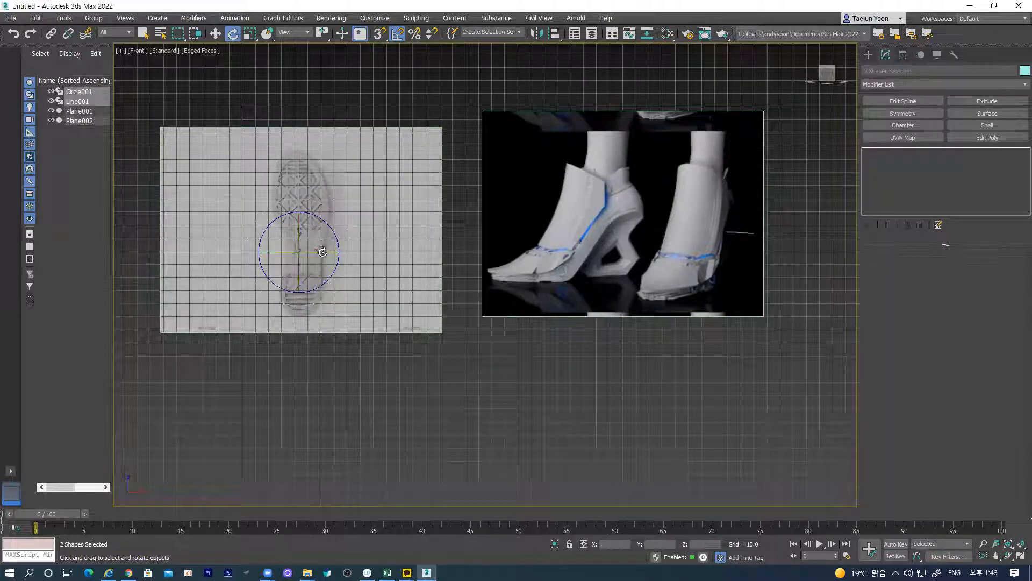
Step: In the Top view, turn both splines 90 degrees about Z so the toe faces left, then move them in front of the boot reference
{"action": "key", "text": "t"}
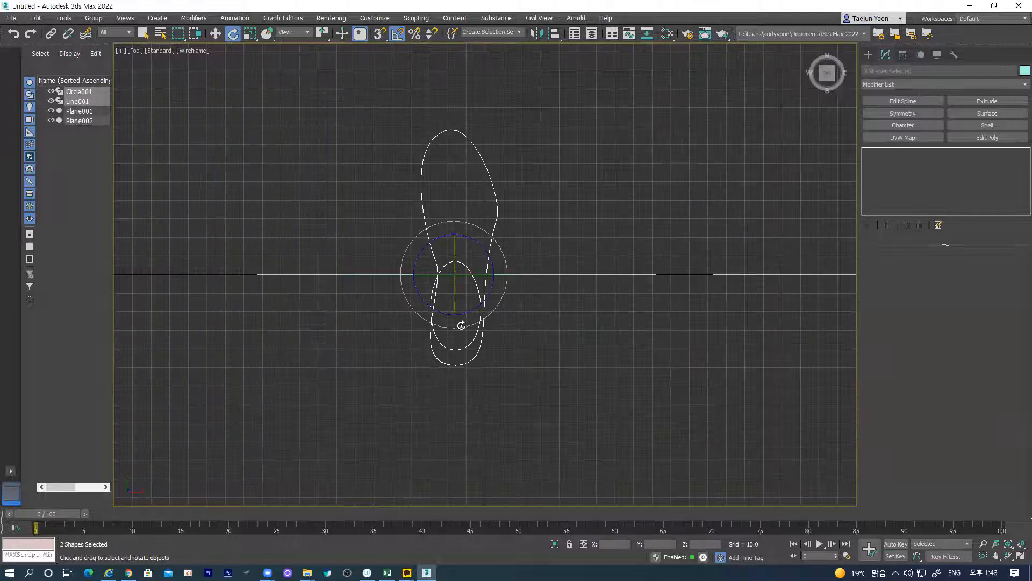
{"action": "left_click_drag", "start_coordinate": [439, 328], "coordinate": [487, 323]}
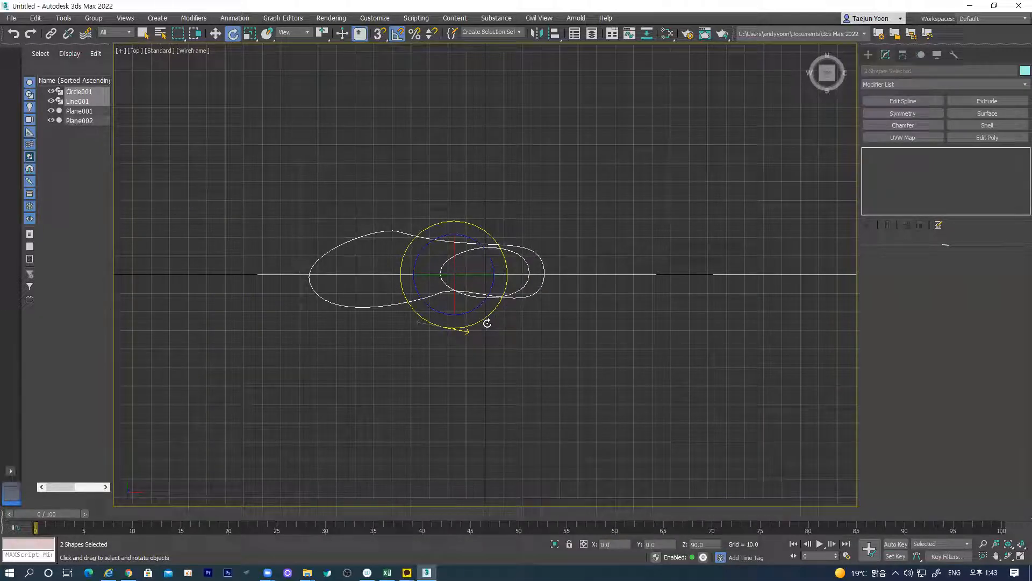
{"action": "left_click", "coordinate": [220, 35]}
{"action": "scroll", "coordinate": [362, 307], "scroll_direction": "down", "scroll_amount": 5}
{"action": "left_click_drag", "start_coordinate": [351, 282], "coordinate": [595, 312]}
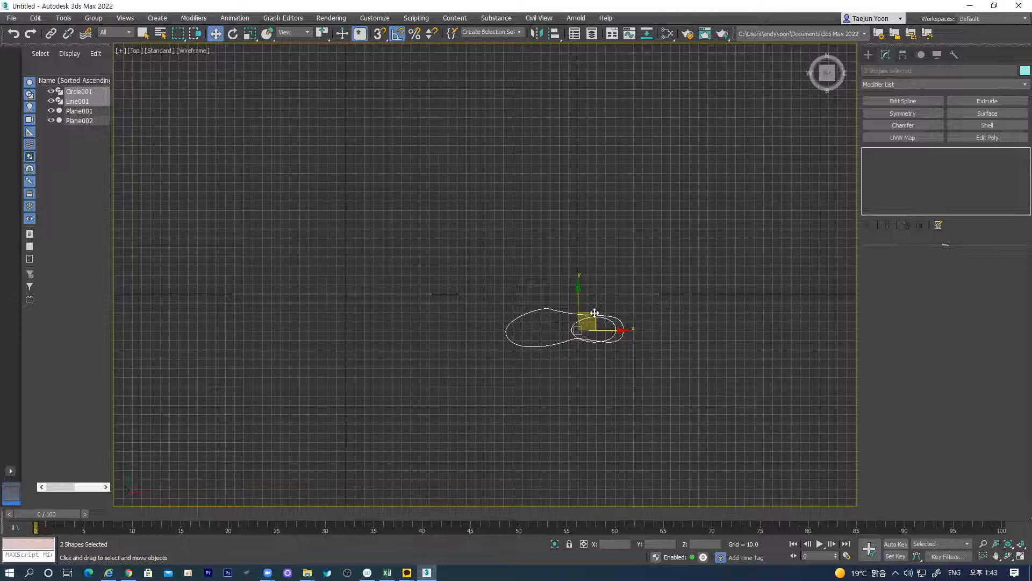
Step: In the Front view, move only the sole spline down to the base of the side-view boot, at about X 191.6, Z -32.3
{"action": "key", "text": "f"}
{"action": "middle_click_drag", "start_coordinate": [547, 291], "coordinate": [562, 374]}
{"action": "scroll", "coordinate": [378, 311], "scroll_direction": "up", "scroll_amount": 3}
{"action": "scroll", "coordinate": [536, 358], "scroll_direction": "down", "scroll_amount": 1}
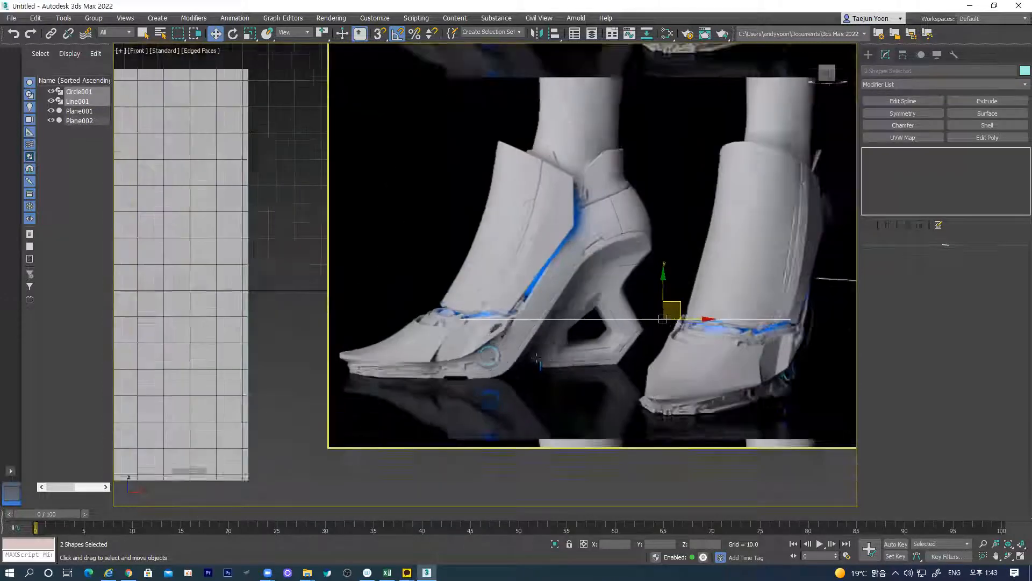
{"action": "scroll", "coordinate": [536, 358], "scroll_direction": "down", "scroll_amount": 2}
{"action": "middle_click_drag", "start_coordinate": [583, 422], "coordinate": [587, 392]}
{"action": "left_click", "coordinate": [588, 392]}
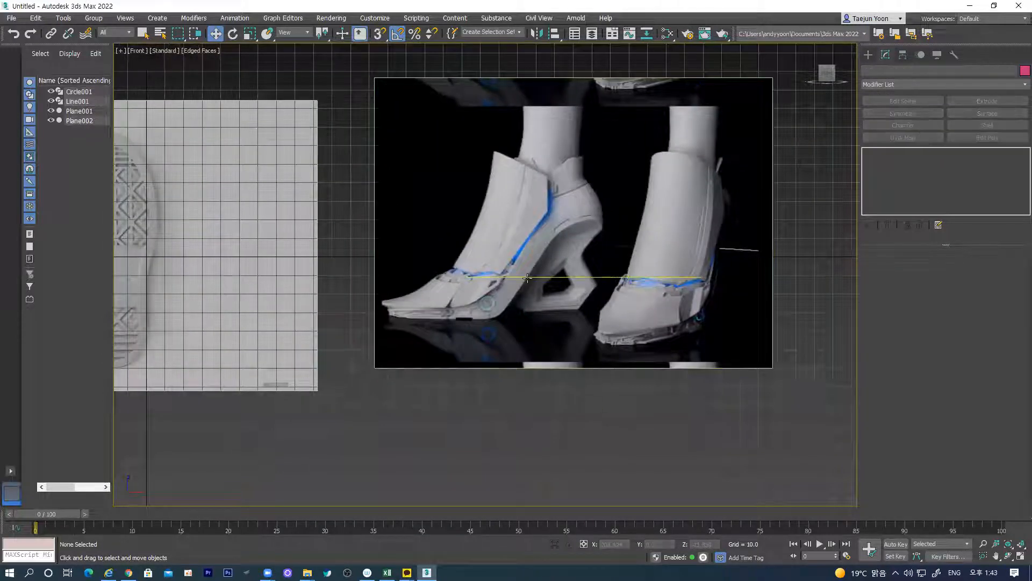
{"action": "left_click", "coordinate": [527, 278]}
{"action": "left_click_drag", "start_coordinate": [527, 278], "coordinate": [450, 318]}
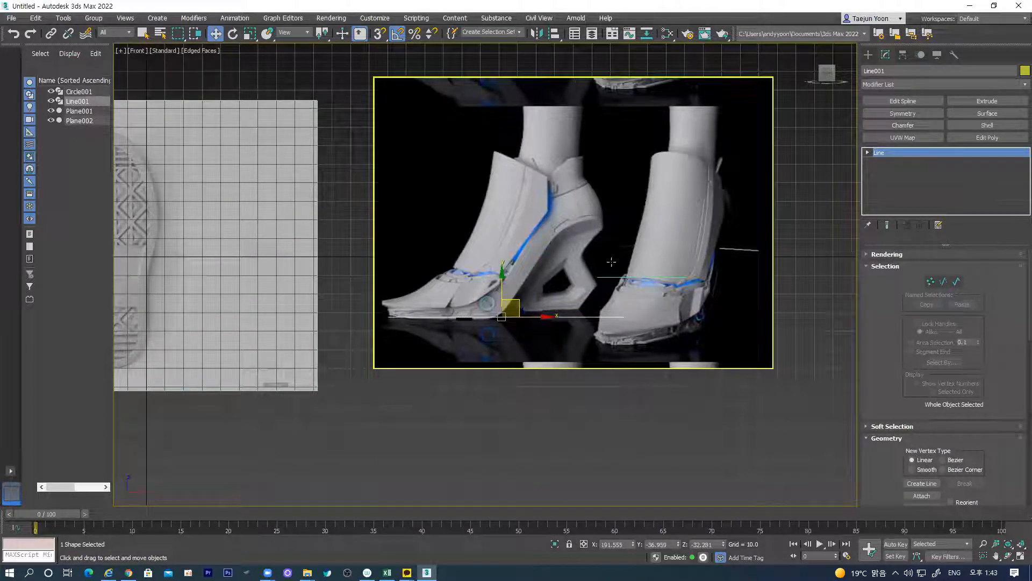
{"action": "scroll", "coordinate": [553, 254], "scroll_direction": "up", "scroll_amount": 3}
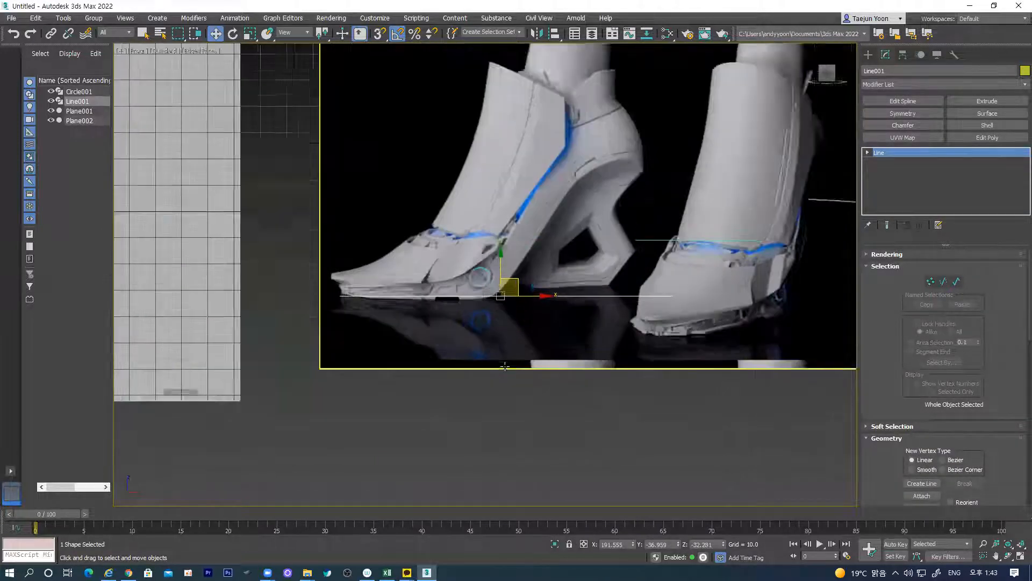
{"action": "scroll", "coordinate": [618, 306], "scroll_direction": "down", "scroll_amount": 3}
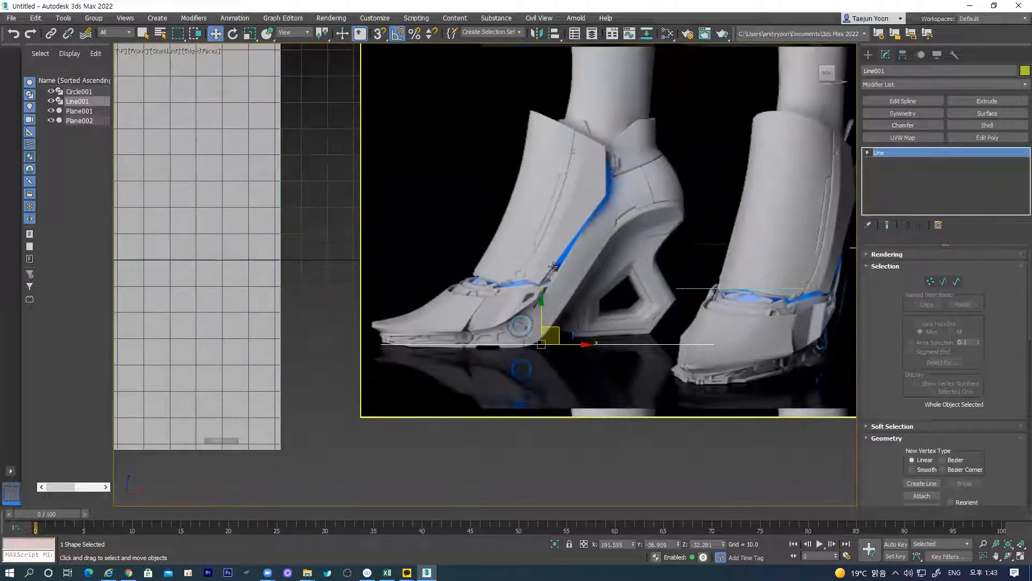
Step: Enlarge the boot reference plane uniformly and reposition it at about X 236.5, Z 19.1 to match the side-view shoe to the sole spline
{"action": "left_click", "coordinate": [563, 264]}
{"action": "middle_click_drag", "start_coordinate": [555, 268], "coordinate": [598, 342]}
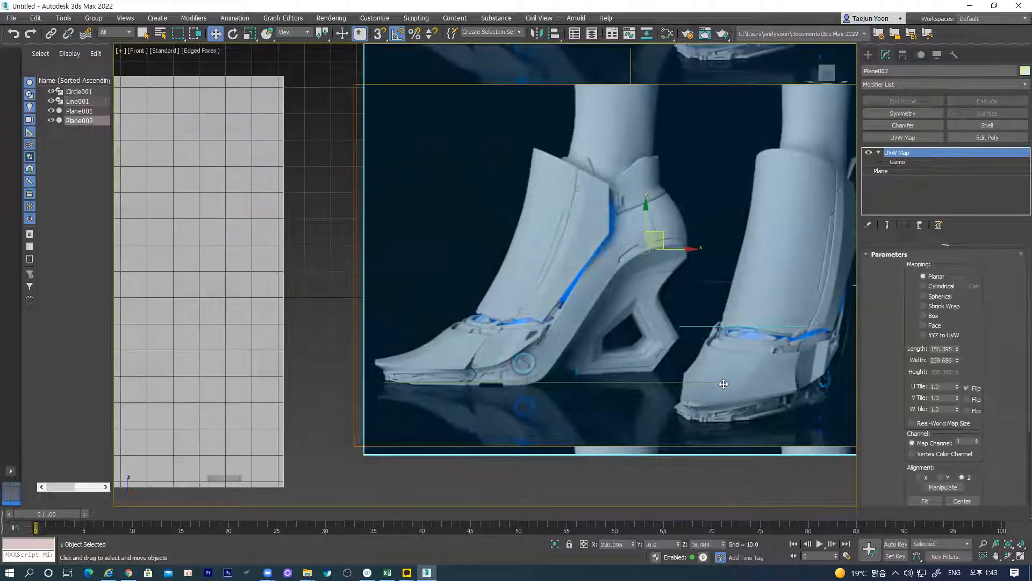
{"action": "mouse_move", "coordinate": [573, 286]}
{"action": "left_mouse_down"}
{"action": "mouse_move", "coordinate": [567, 313]}
{"action": "mouse_move", "coordinate": [576, 299]}
{"action": "left_mouse_up"}
{"action": "key", "text": "r"}
{"action": "left_click_drag", "start_coordinate": [656, 257], "coordinate": [665, 240]}
{"action": "left_click", "coordinate": [215, 33]}
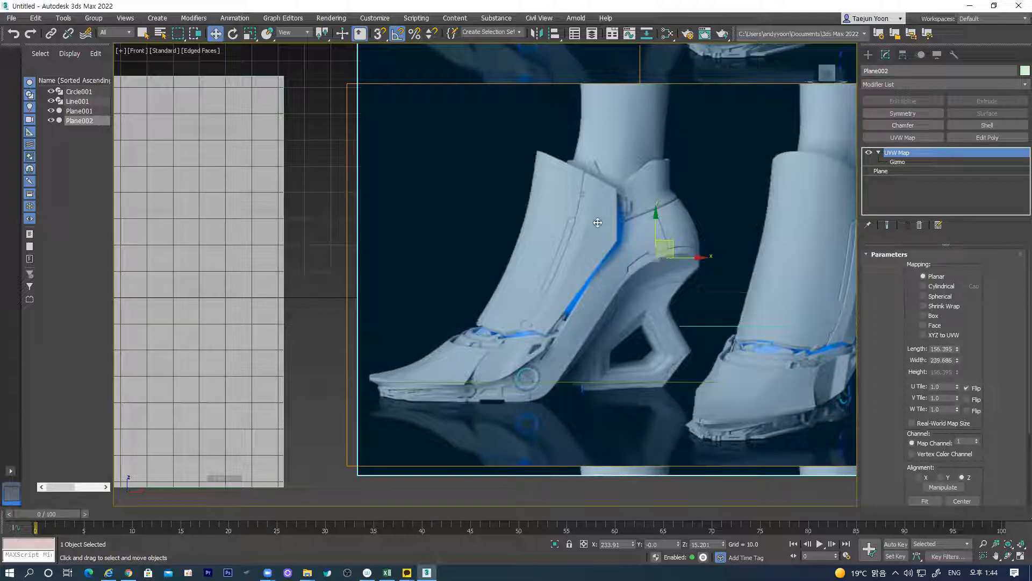
{"action": "key", "text": "r"}
{"action": "left_click_drag", "start_coordinate": [659, 254], "coordinate": [505, 213]}
{"action": "key", "text": "w"}
{"action": "mouse_move", "coordinate": [669, 238]}
{"action": "left_mouse_down"}
{"action": "mouse_move", "coordinate": [677, 230]}
{"action": "mouse_move", "coordinate": [676, 261]}
{"action": "mouse_move", "coordinate": [676, 228]}
{"action": "left_mouse_up"}
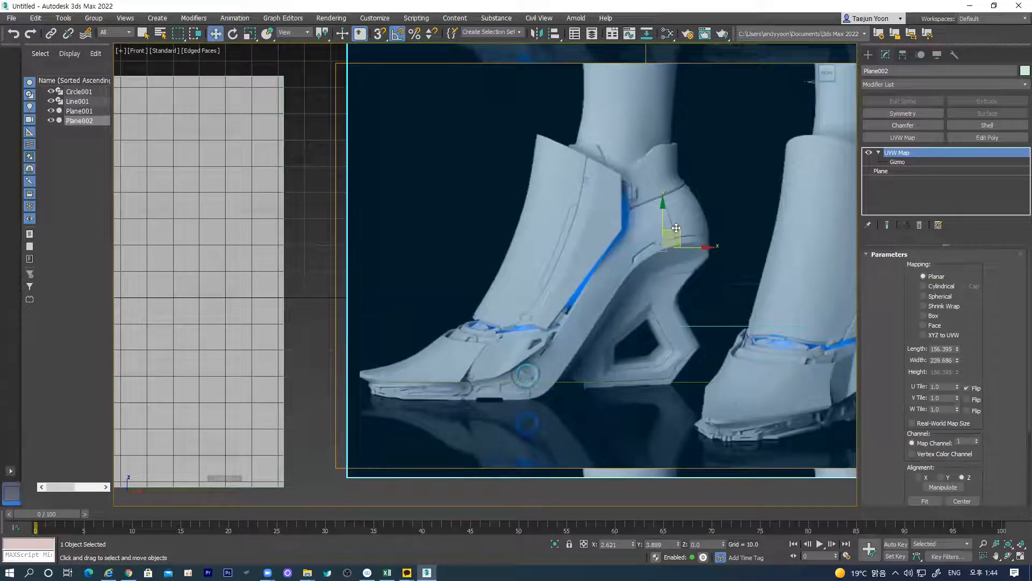
Step: Move the oval spline up to the ankle opening of the side-view boot, at about X 222.8, Z 58.6
{"action": "middle_click_drag", "start_coordinate": [711, 334], "coordinate": [673, 334]}
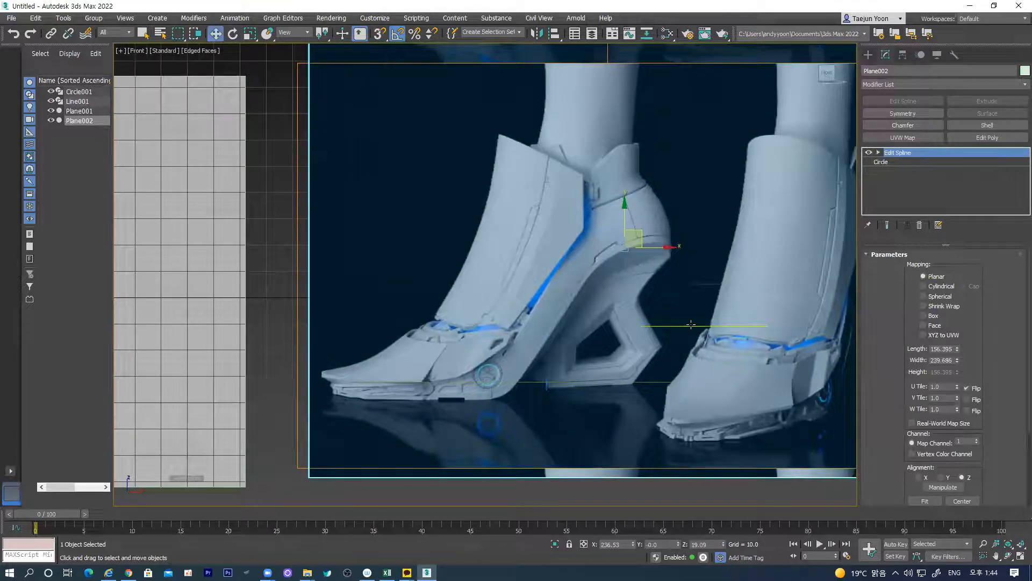
{"action": "left_click", "coordinate": [691, 324]}
{"action": "left_click_drag", "start_coordinate": [721, 308], "coordinate": [610, 128]}
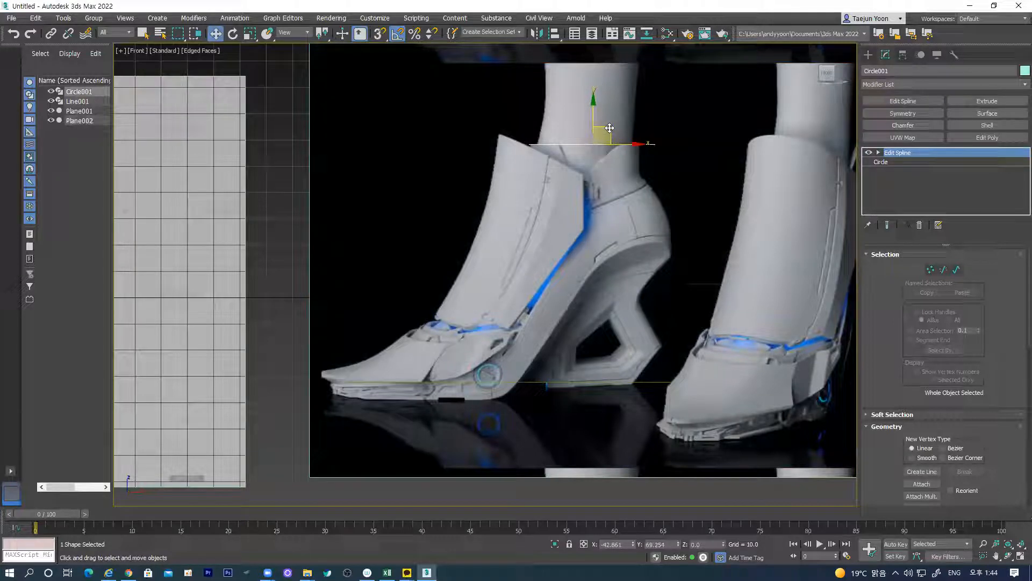
{"action": "left_click_drag", "start_coordinate": [610, 133], "coordinate": [606, 132]}
{"action": "scroll", "coordinate": [632, 161], "scroll_direction": "up", "scroll_amount": 5}
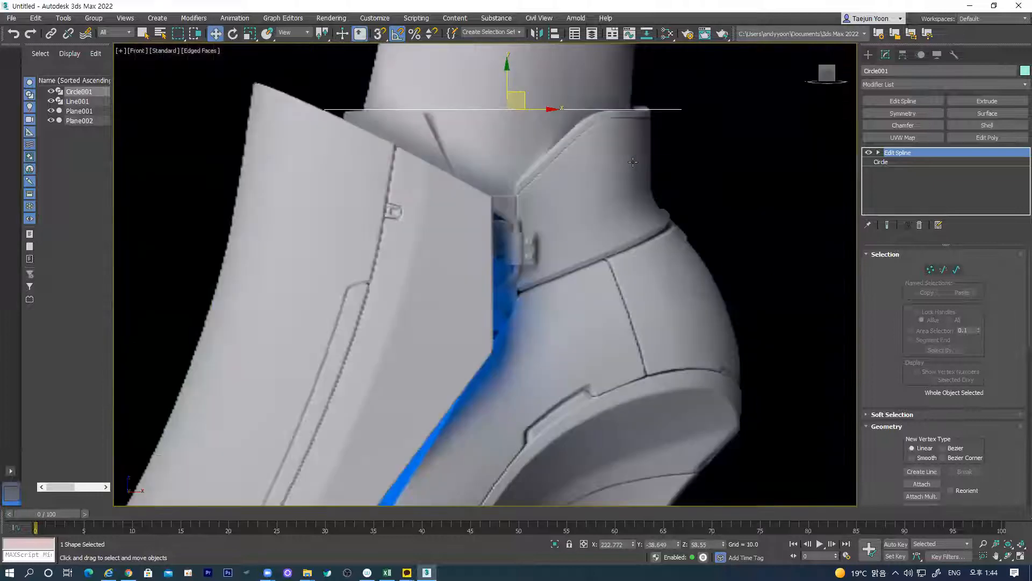
{"action": "left_click_drag", "start_coordinate": [524, 94], "coordinate": [516, 94]}
Step: Pull the oval's heel-side and front vertices inward to fit the ankle opening, placing the front one at about X 200.2
{"action": "left_click", "coordinate": [930, 270]}
{"action": "left_click_drag", "start_coordinate": [644, 141], "coordinate": [645, 140]}
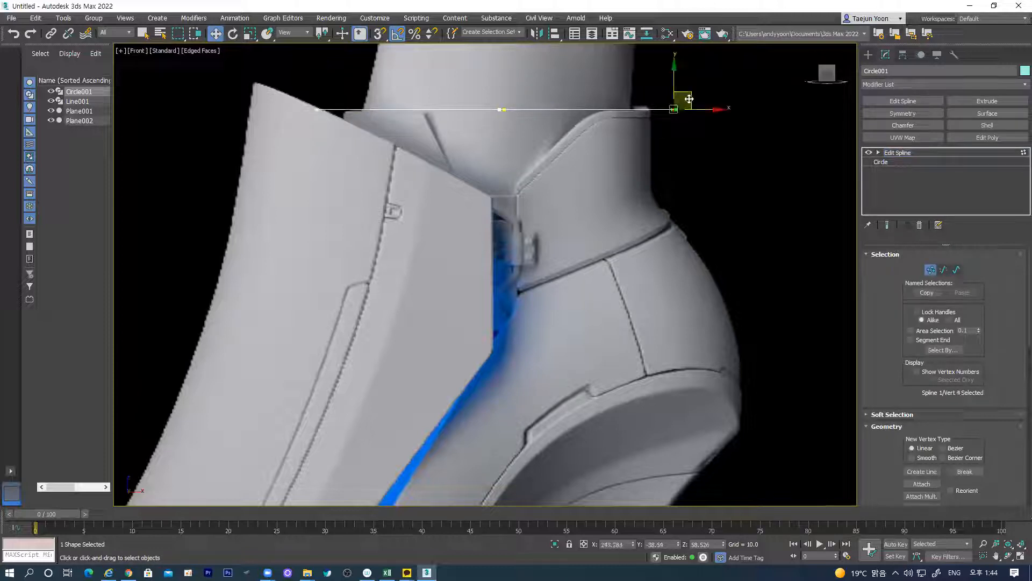
{"action": "left_click_drag", "start_coordinate": [692, 94], "coordinate": [662, 93]}
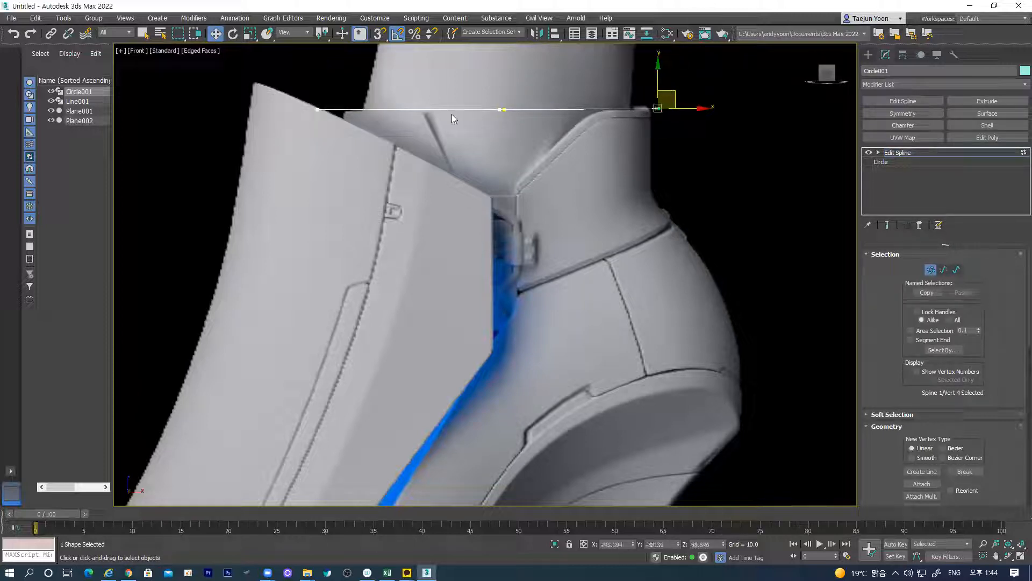
{"action": "left_click", "coordinate": [317, 109]}
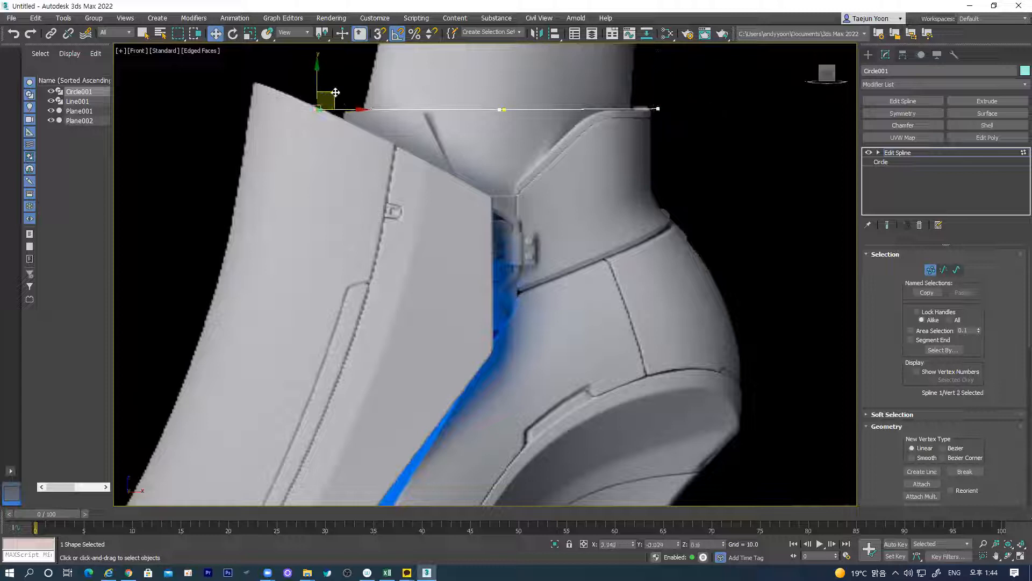
{"action": "left_click_drag", "start_coordinate": [345, 92], "coordinate": [354, 93]}
{"action": "scroll", "coordinate": [428, 142], "scroll_direction": "down", "scroll_amount": 5}
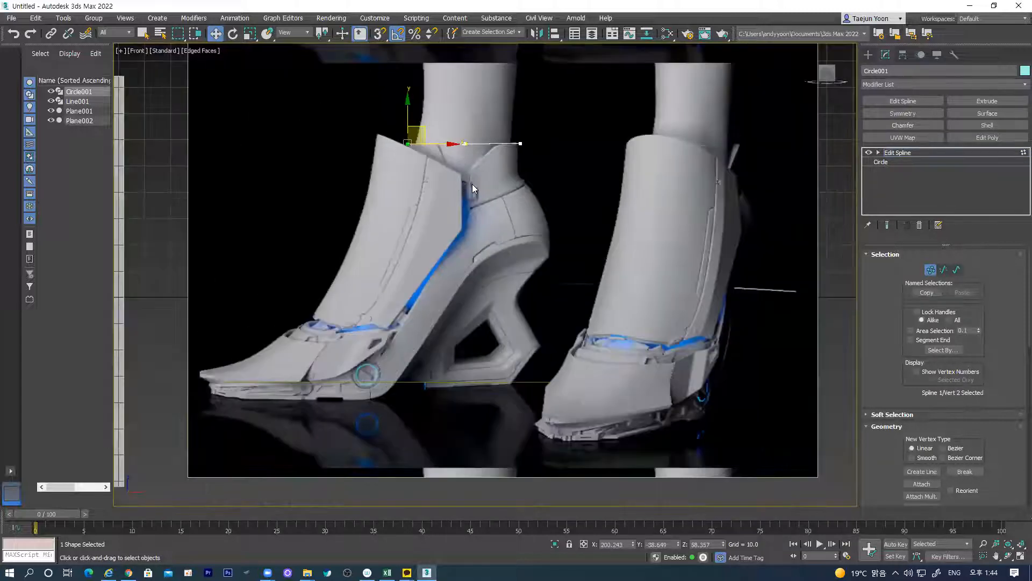
Step: In the Top view, shift the oval's heel-side vertex slightly outward along X to about 243.6
{"action": "key", "text": "t"}
{"action": "scroll", "coordinate": [565, 347], "scroll_direction": "up", "scroll_amount": 8}
{"action": "left_click", "coordinate": [506, 219]}
{"action": "left_click_drag", "start_coordinate": [533, 220], "coordinate": [537, 219]}
{"action": "scroll", "coordinate": [403, 330], "scroll_direction": "down", "scroll_amount": 5}
{"action": "key", "text": "f"}
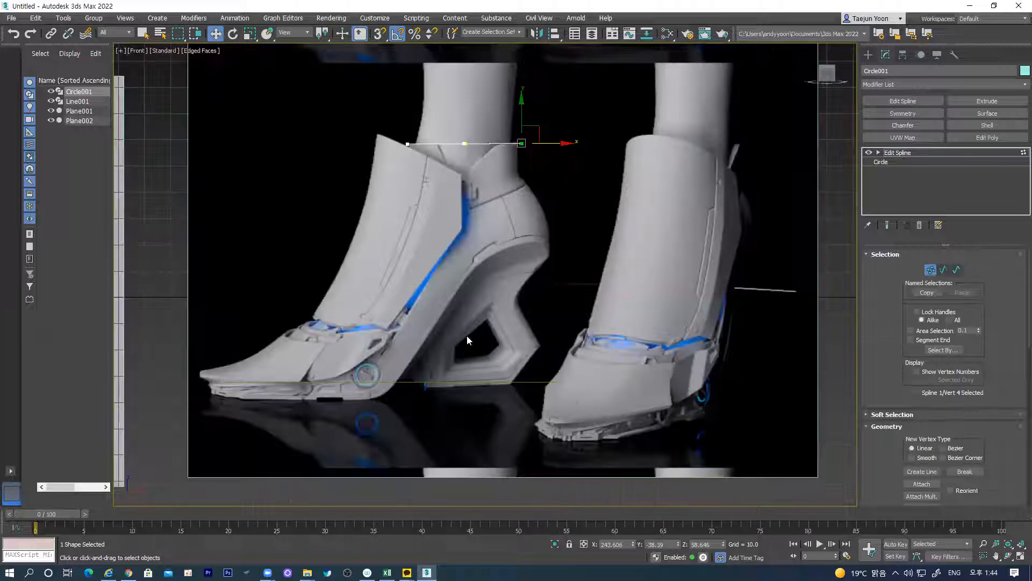
Step: In the Front view, nudge the oval's heel-side vertex inward to the collar edge and set its front vertex at about X 200.6
{"action": "scroll", "coordinate": [499, 265], "scroll_direction": "up", "scroll_amount": 6}
{"action": "middle_click_drag", "start_coordinate": [614, 149], "coordinate": [626, 211]}
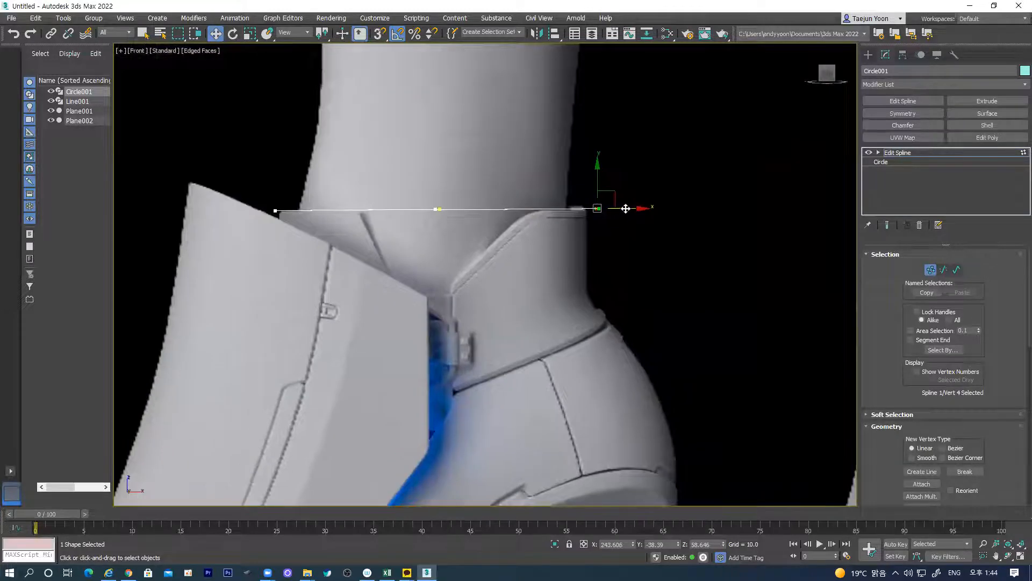
{"action": "left_click_drag", "start_coordinate": [619, 209], "coordinate": [613, 209]}
{"action": "middle_click_drag", "start_coordinate": [408, 248], "coordinate": [449, 248]}
{"action": "left_click", "coordinate": [316, 210]}
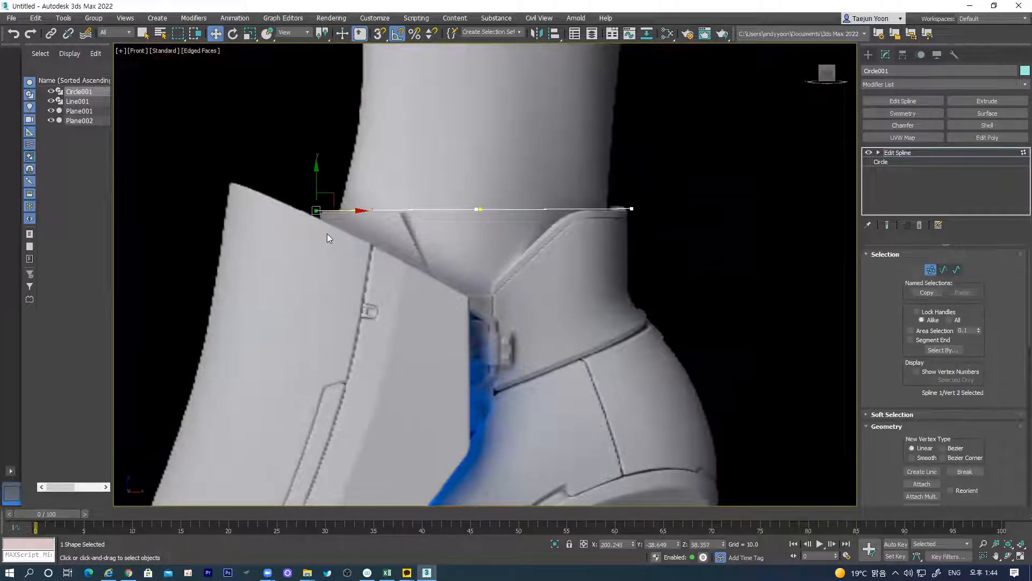
{"action": "scroll", "coordinate": [345, 209], "scroll_direction": "down", "scroll_amount": 8}
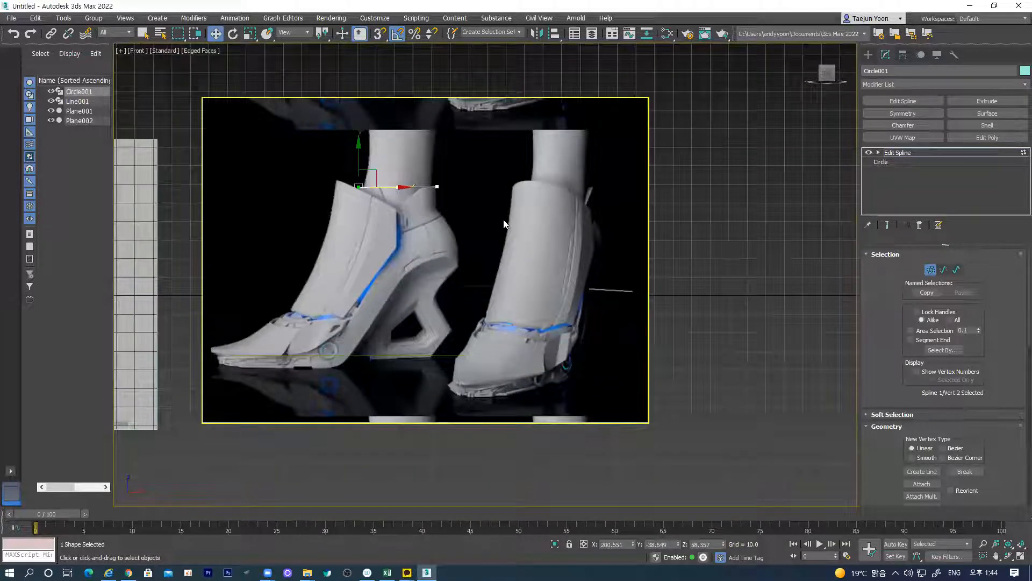
Step: Leave vertex editing and turn on vertex ticks for both the sole spline and the ankle oval
{"action": "key", "text": "alt+w"}
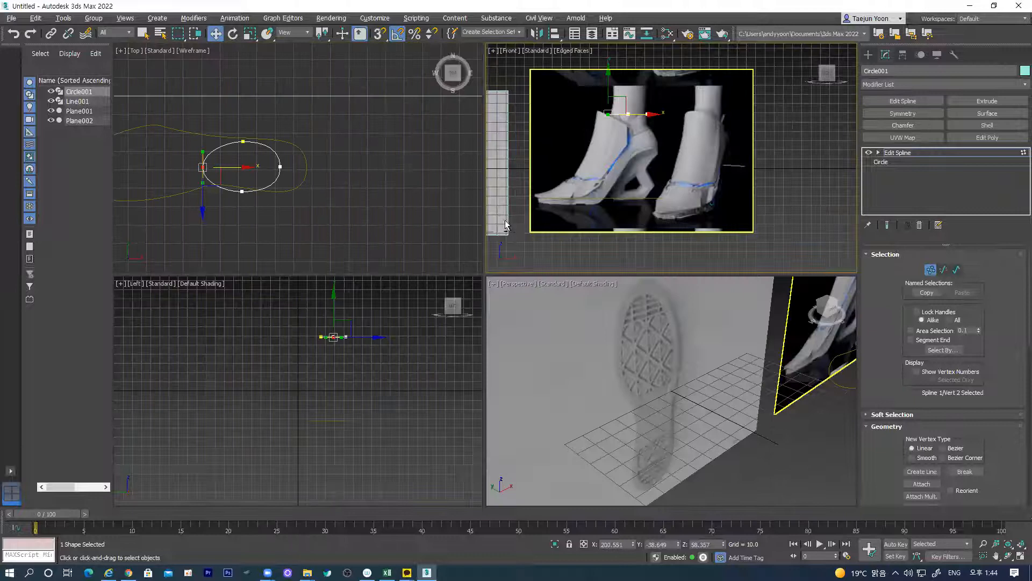
{"action": "middle_click_drag", "start_coordinate": [324, 168], "coordinate": [358, 192]}
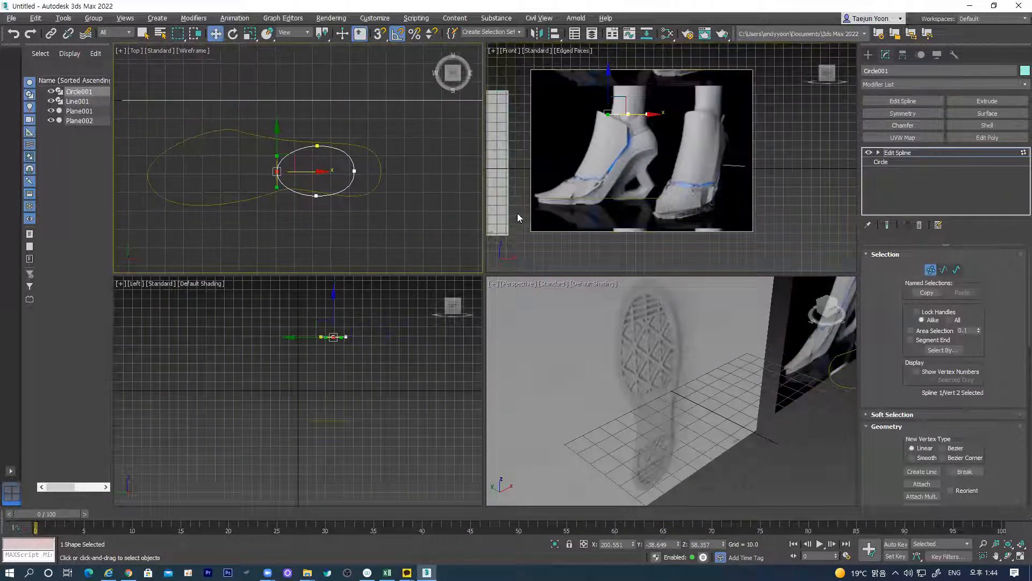
{"action": "middle_click_drag", "start_coordinate": [375, 363], "coordinate": [357, 350]}
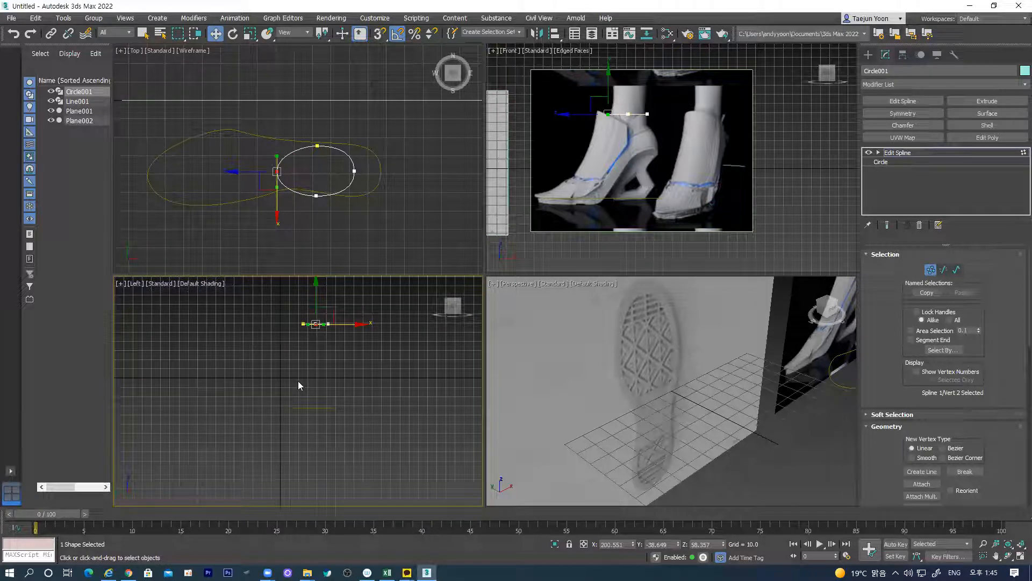
{"action": "mouse_move", "coordinate": [690, 407]}
{"action": "middle_mouse_down", "text": "alt"}
{"action": "mouse_move", "coordinate": [721, 375]}
{"action": "mouse_move", "coordinate": [709, 317]}
{"action": "mouse_move", "coordinate": [724, 418]}
{"action": "mouse_move", "coordinate": [679, 383]}
{"action": "mouse_move", "coordinate": [560, 391]}
{"action": "mouse_move", "coordinate": [601, 448]}
{"action": "mouse_move", "coordinate": [688, 408]}
{"action": "mouse_move", "coordinate": [683, 270]}
{"action": "mouse_move", "coordinate": [663, 343]}
{"action": "mouse_move", "coordinate": [715, 369]}
{"action": "mouse_move", "coordinate": [685, 381]}
{"action": "mouse_move", "coordinate": [694, 393]}
{"action": "mouse_move", "coordinate": [668, 370]}
{"action": "mouse_move", "coordinate": [694, 387]}
{"action": "middle_mouse_up", "text": "alt"}
{"action": "left_click", "coordinate": [868, 55]}
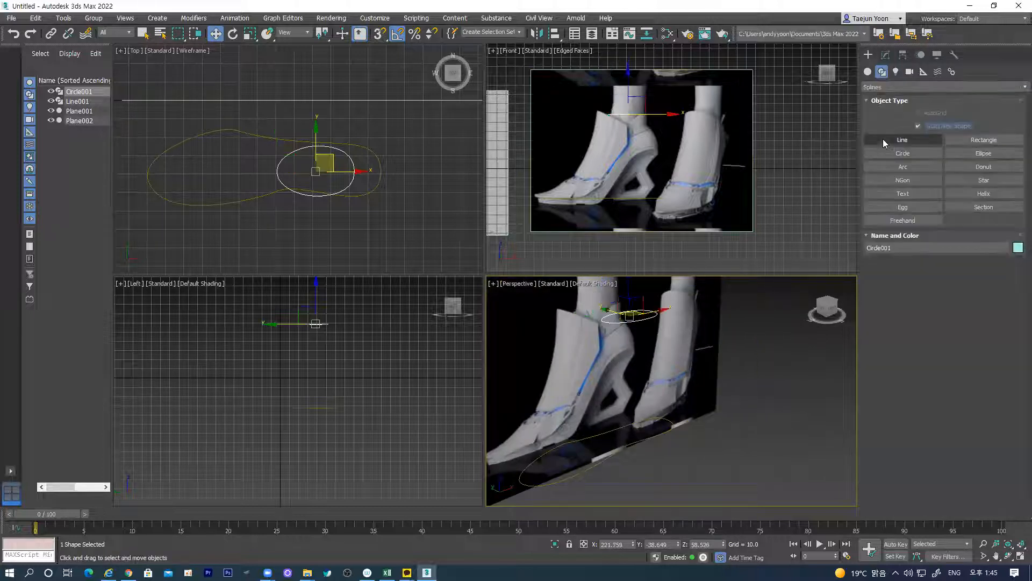
{"action": "left_click", "coordinate": [918, 141]}
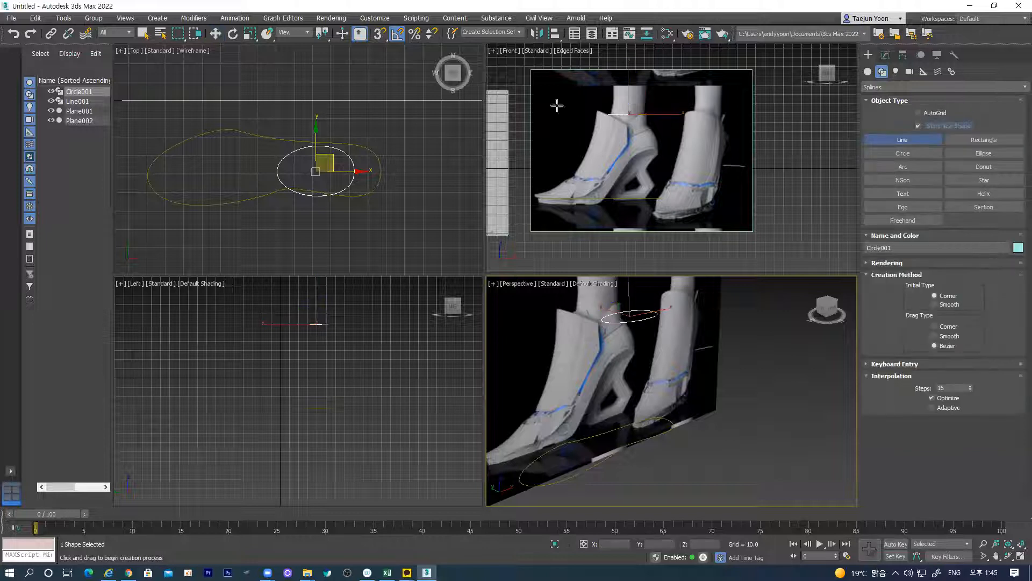
{"action": "left_click", "coordinate": [215, 33]}
{"action": "left_click", "coordinate": [382, 178]}
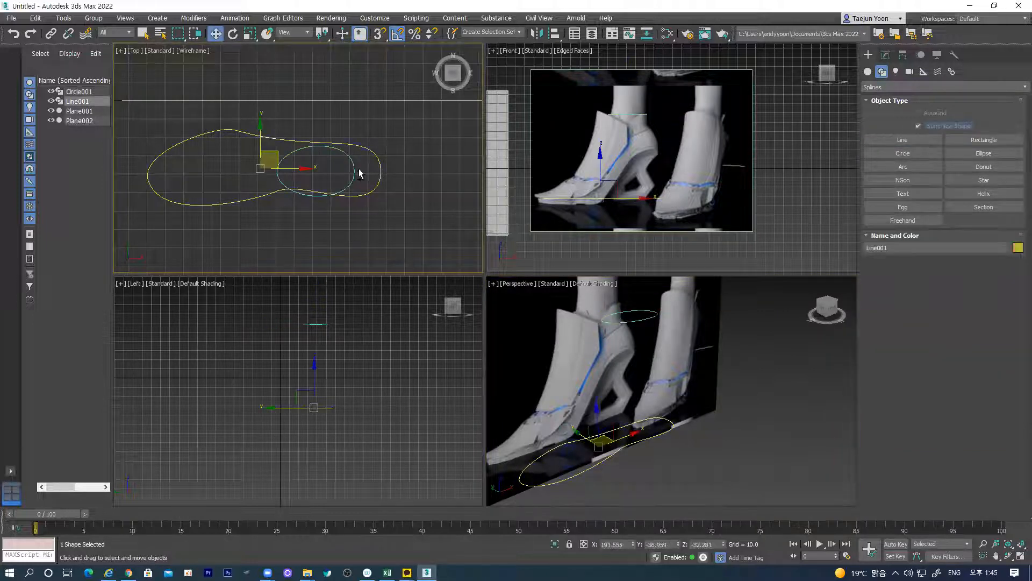
{"action": "left_click", "coordinate": [357, 169], "text": "ctrl"}
{"action": "left_click", "coordinate": [937, 55]}
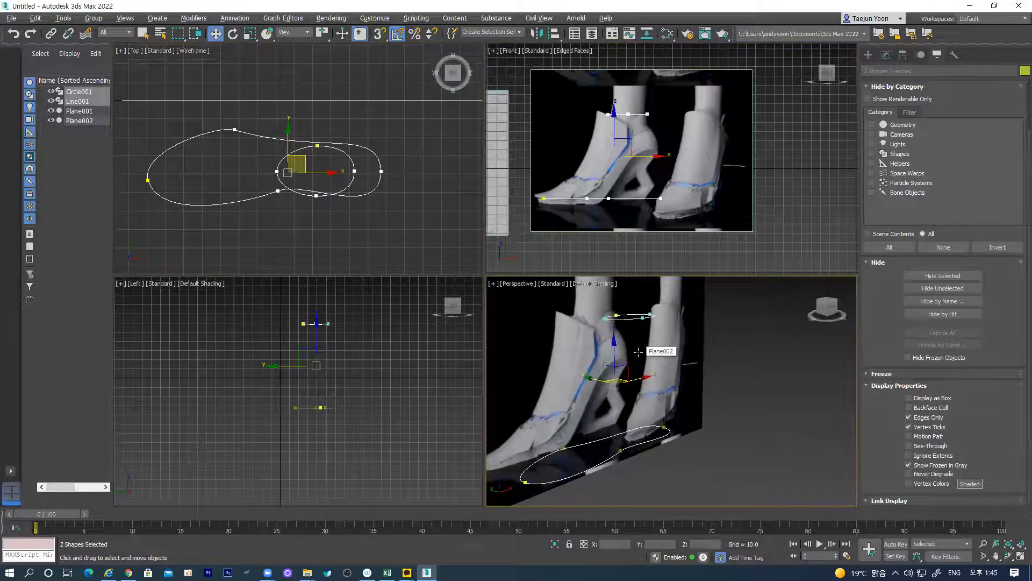
Step: With 3D snapping on, draw a straight line from the oval's arch-side vertex down to the sole spline's arch-side vertex
{"action": "key", "text": "alt+w"}
{"action": "middle_click_drag", "start_coordinate": [435, 227], "coordinate": [630, 250]}
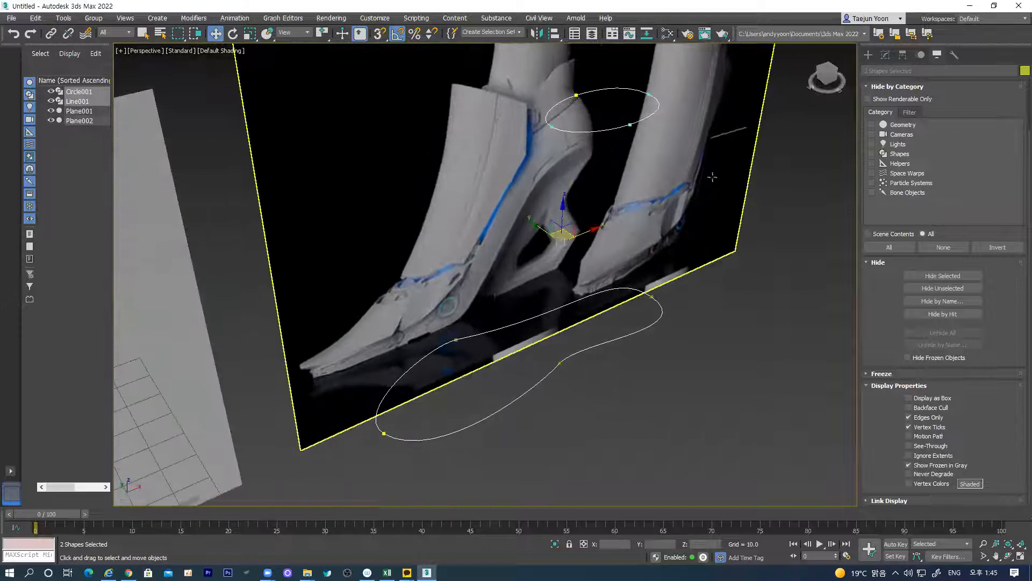
{"action": "left_click", "coordinate": [868, 55]}
{"action": "left_click", "coordinate": [897, 140]}
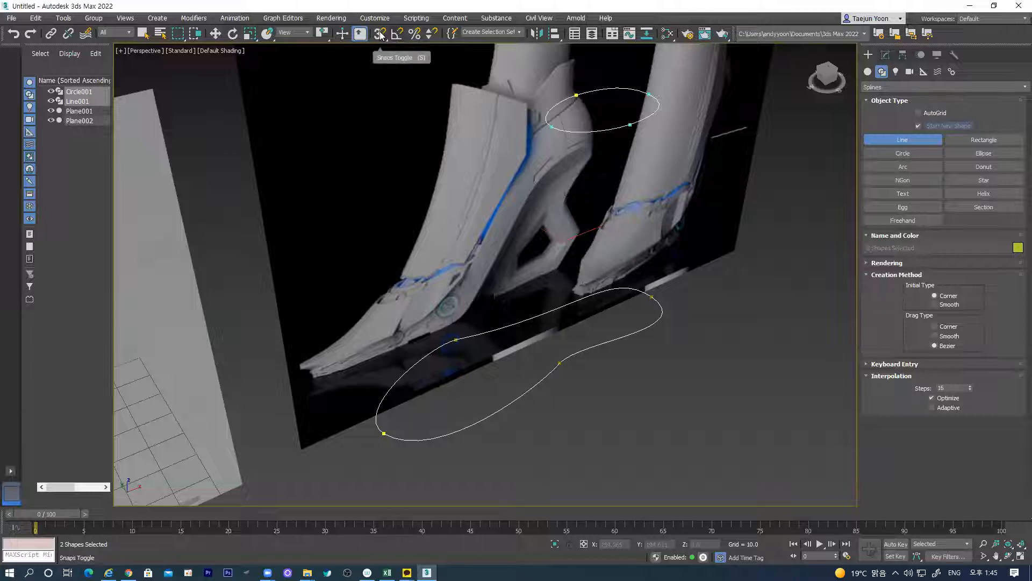
{"action": "left_click", "coordinate": [380, 34]}
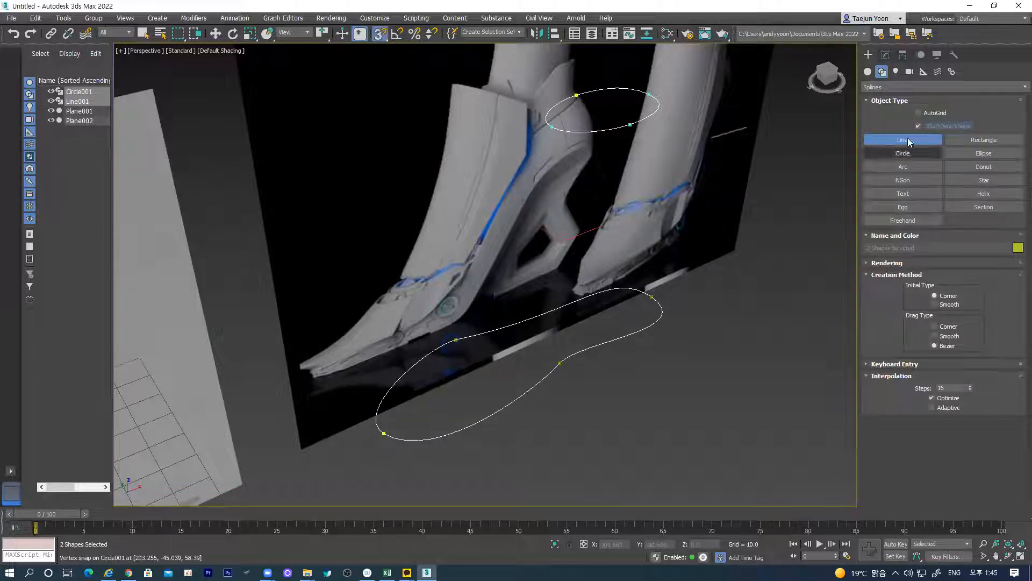
{"action": "left_click", "coordinate": [630, 124]}
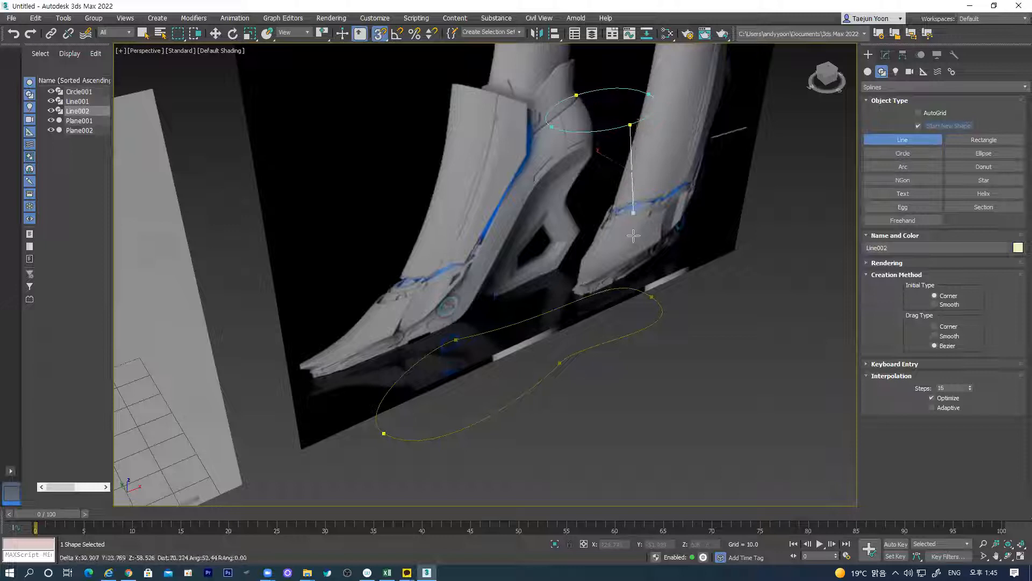
{"action": "left_click", "coordinate": [561, 363]}
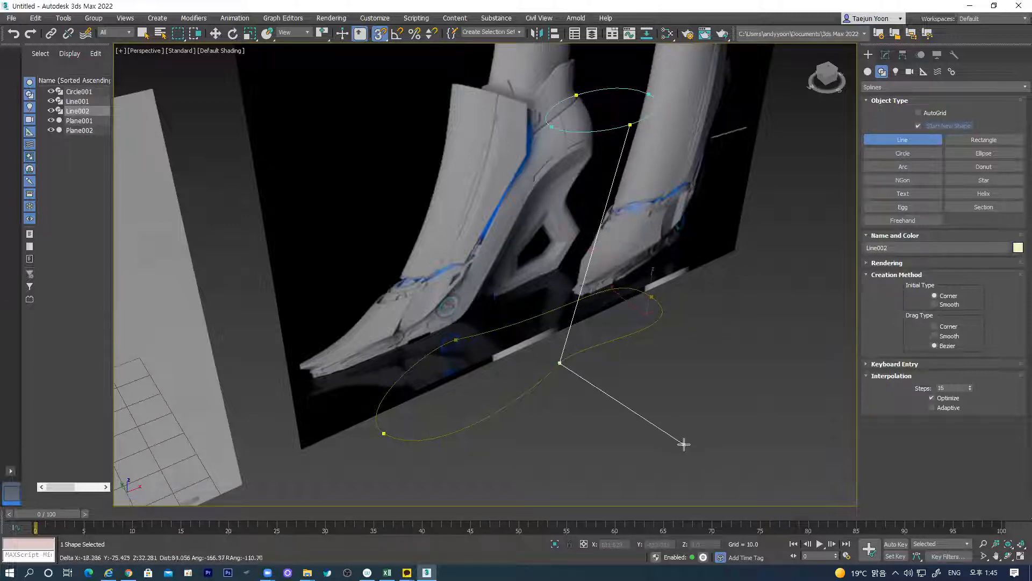
{"action": "right_click", "coordinate": [691, 436]}
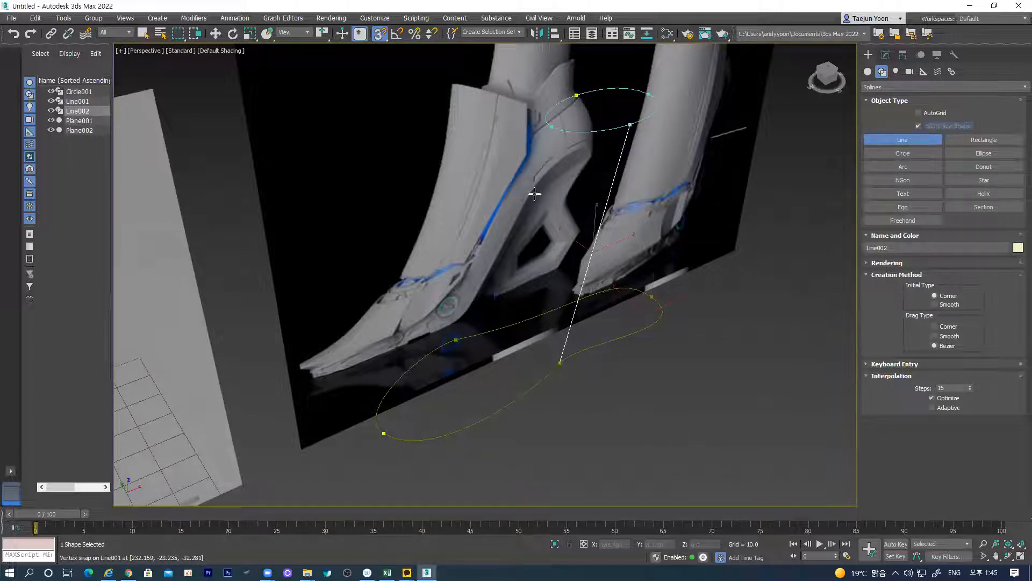
Step: Draw a straight line from the oval's front vertex to the toe vertex of the sole spline
{"action": "left_click", "coordinate": [553, 129]}
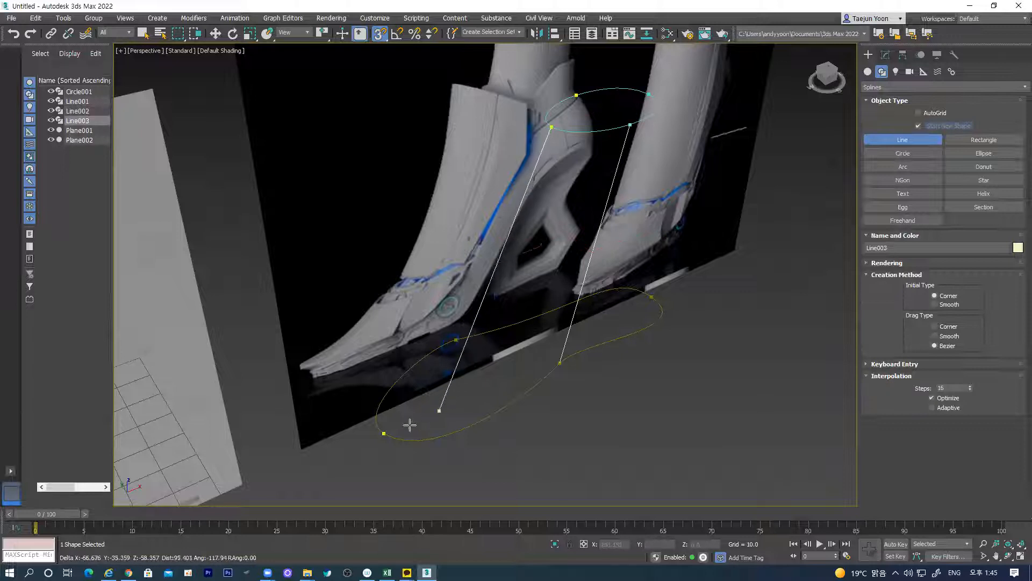
{"action": "left_click", "coordinate": [384, 433]}
{"action": "right_click", "coordinate": [566, 413]}
Step: Draw a straight line from the oval's heel-side vertex to the heel vertex of the sole spline
{"action": "middle_click_drag", "start_coordinate": [636, 313], "coordinate": [624, 273], "text": "alt"}
{"action": "middle_click_drag", "start_coordinate": [624, 273], "coordinate": [576, 168]}
{"action": "left_click", "coordinate": [571, 109]}
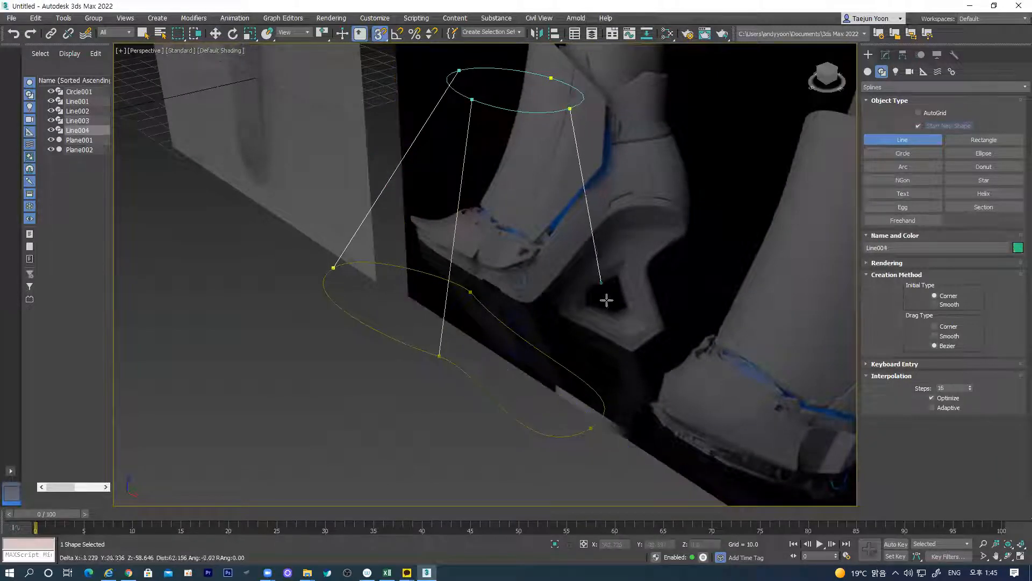
{"action": "left_click", "coordinate": [589, 428]}
{"action": "right_click", "coordinate": [667, 403]}
Step: Connect the oval's remaining outer-side vertex to the sole spline's outer-side vertex with a line
{"action": "middle_click_drag", "start_coordinate": [625, 329], "coordinate": [712, 106], "text": "alt"}
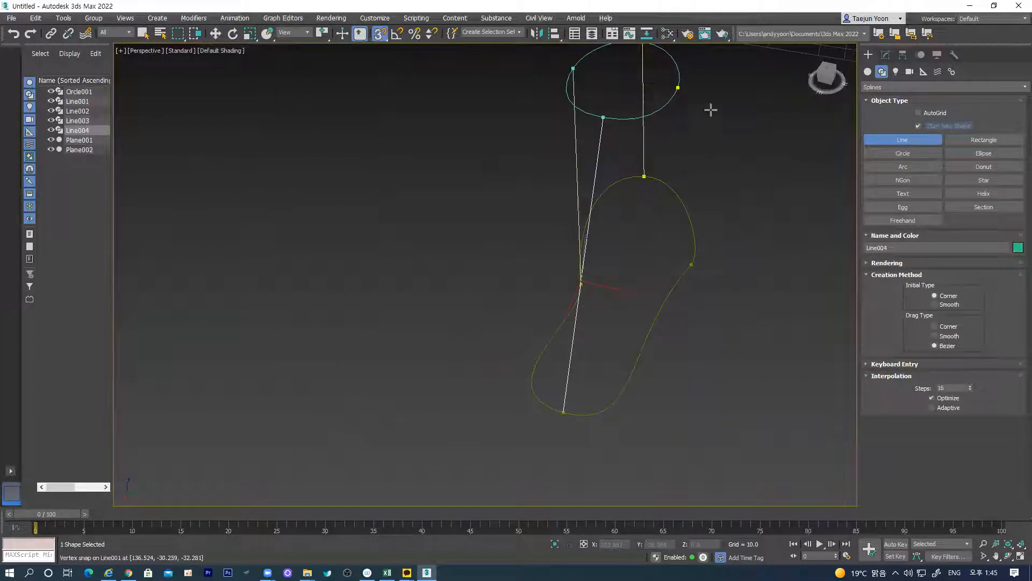
{"action": "left_click", "coordinate": [678, 87]}
{"action": "left_click", "coordinate": [691, 264]}
Step: In the Front view, select the line running from the ankle front to the toe and turn snapping off
{"action": "middle_click_drag", "start_coordinate": [710, 413], "coordinate": [549, 358], "text": "alt"}
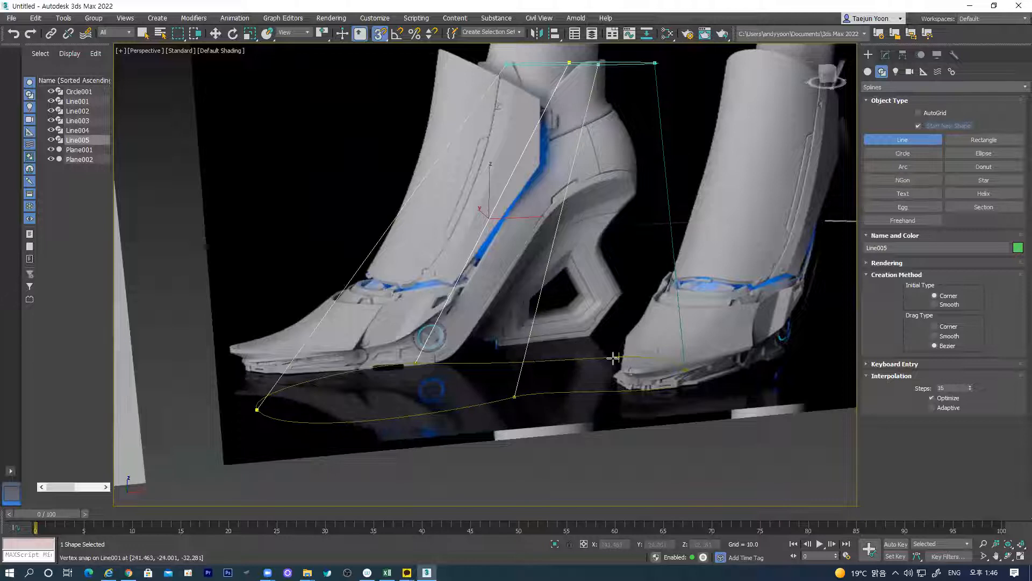
{"action": "key", "text": "l"}
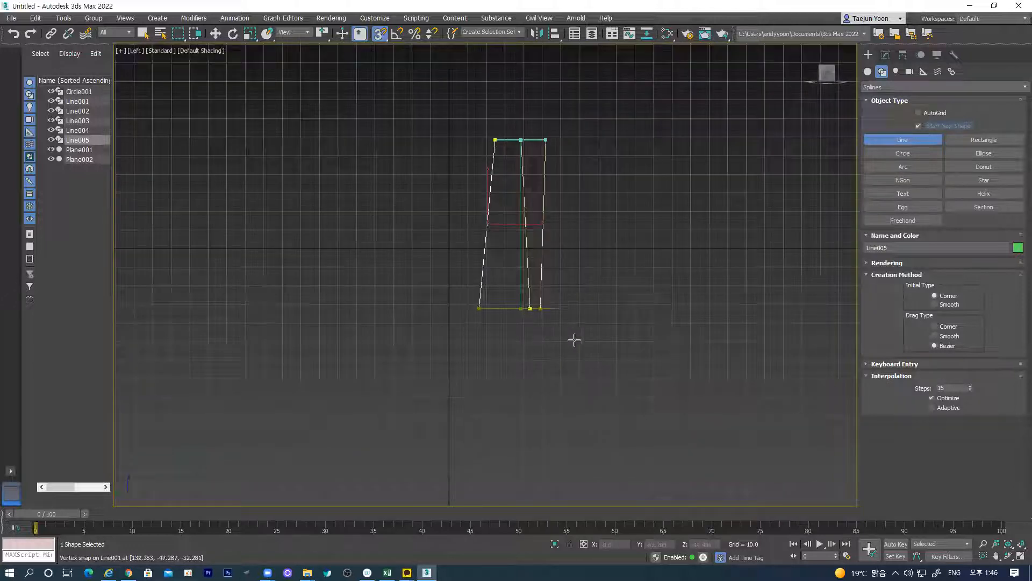
{"action": "key", "text": "f"}
{"action": "scroll", "coordinate": [592, 345], "scroll_direction": "up", "scroll_amount": 6}
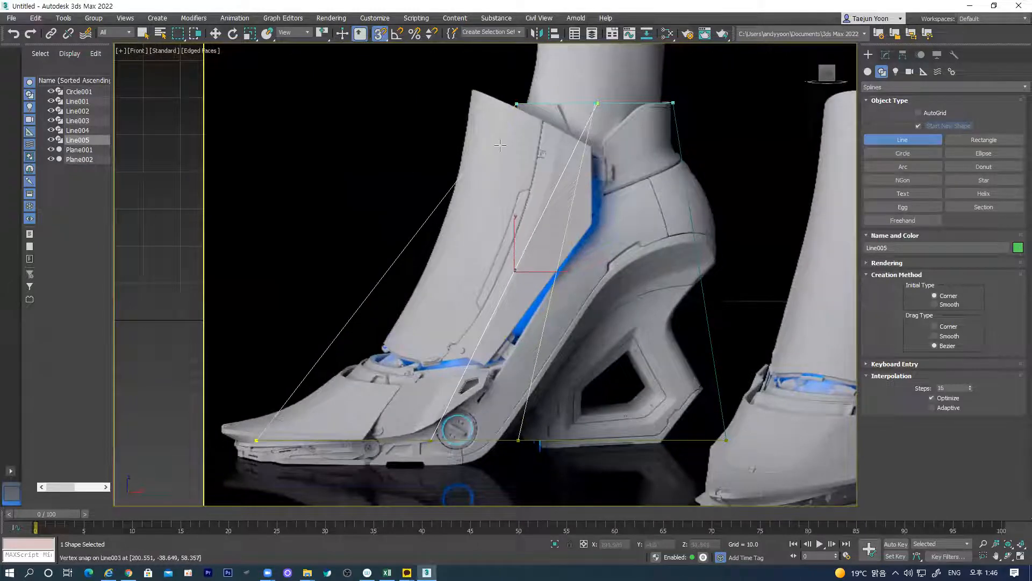
{"action": "left_click", "coordinate": [215, 34]}
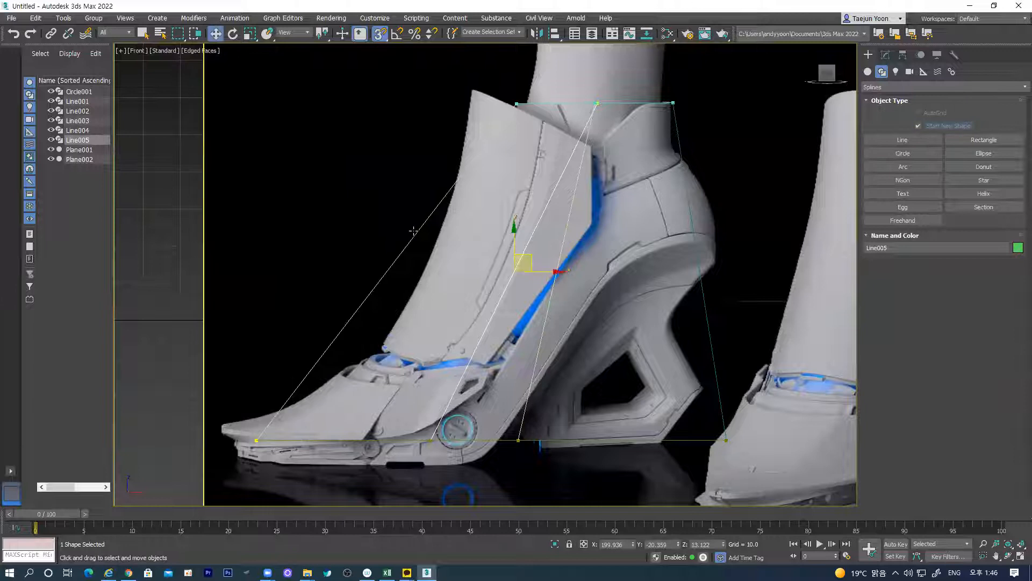
{"action": "left_click", "coordinate": [414, 232]}
{"action": "left_click", "coordinate": [414, 232]}
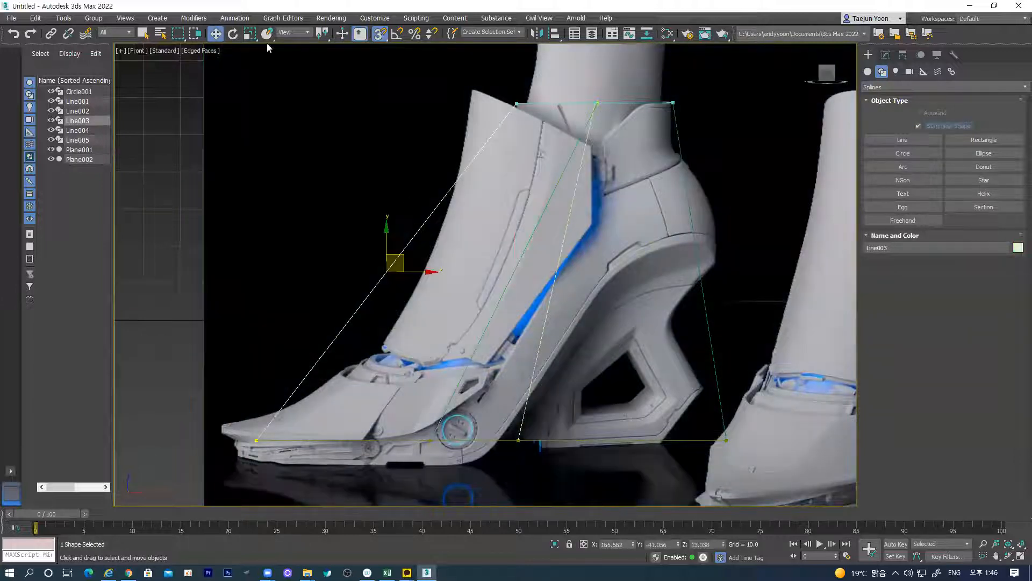
{"action": "left_click", "coordinate": [379, 33]}
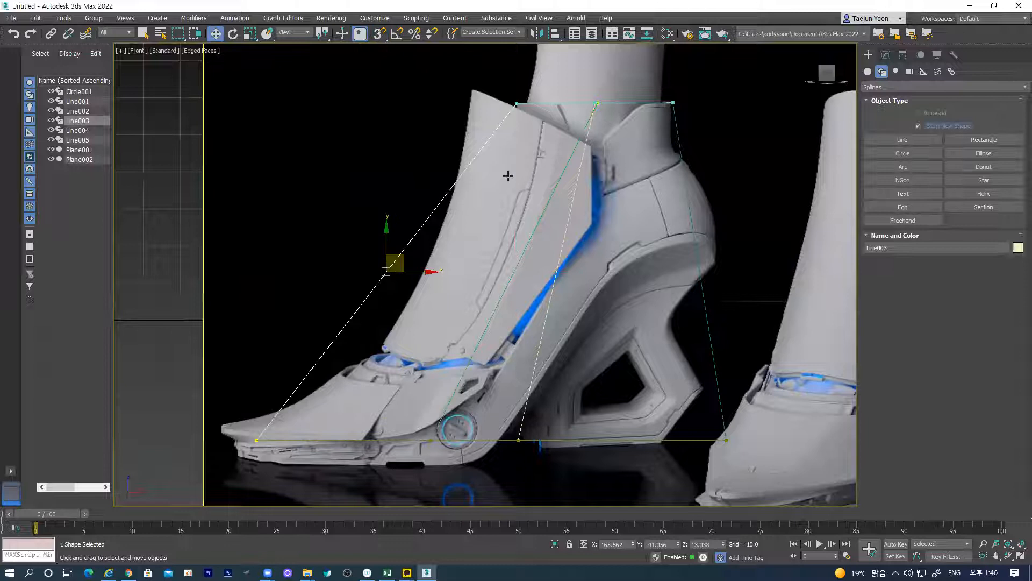
Step: Convert the front line's ankle vertex to Bezier Corner and pull its handle toward the boot to curve the line along the instep
{"action": "left_click", "coordinate": [886, 56]}
{"action": "left_click", "coordinate": [930, 282]}
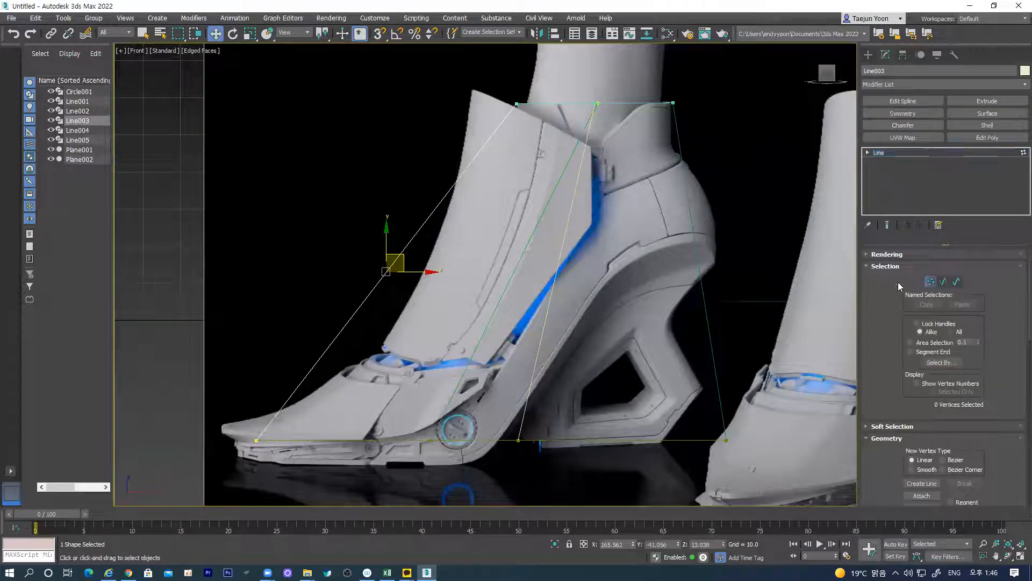
{"action": "left_click_drag", "start_coordinate": [512, 121], "coordinate": [518, 123]}
{"action": "right_click", "coordinate": [517, 103]}
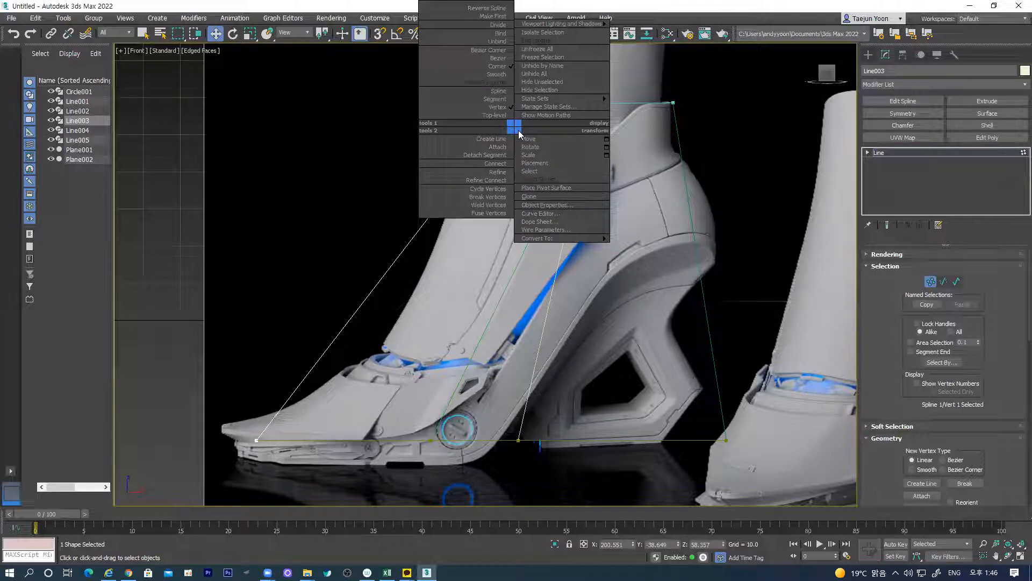
{"action": "left_click", "coordinate": [499, 50]}
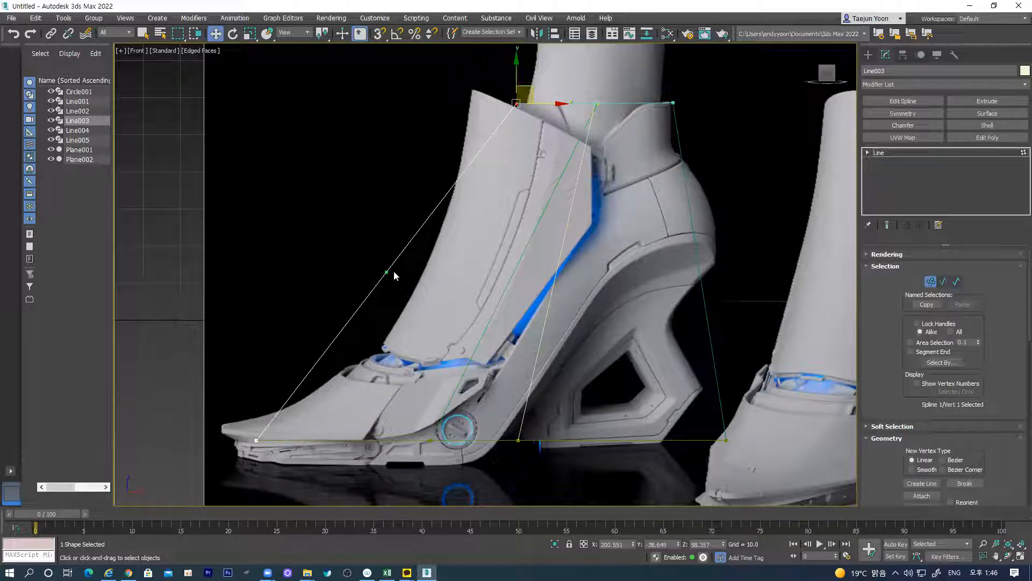
{"action": "left_click_drag", "start_coordinate": [387, 272], "coordinate": [461, 387]}
{"action": "middle_click_drag", "start_coordinate": [428, 331], "coordinate": [474, 263]}
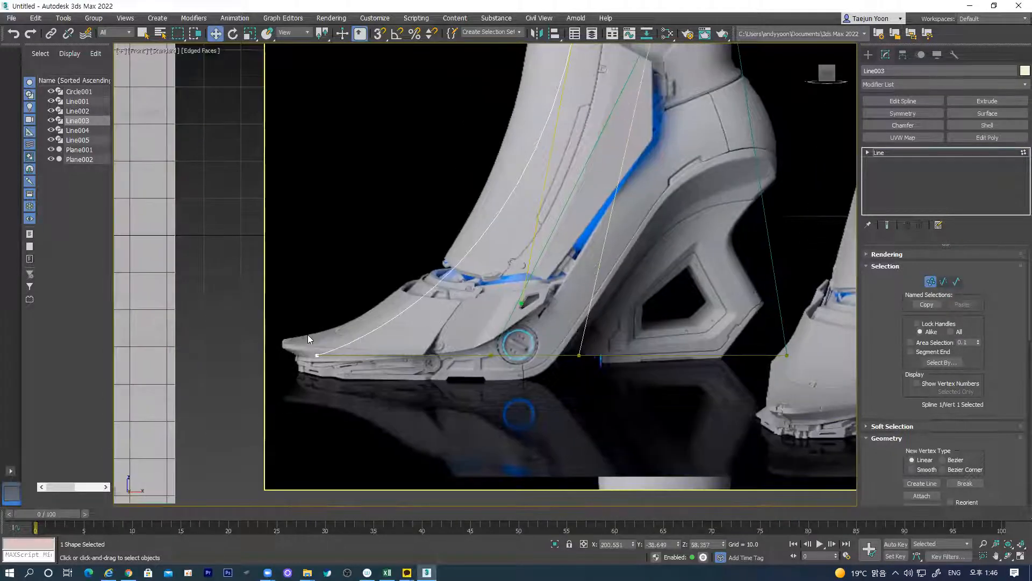
Step: Select the front line's toe vertex and convert it to Bezier Corner
{"action": "middle_click_drag", "start_coordinate": [308, 334], "coordinate": [331, 354]}
{"action": "scroll", "coordinate": [331, 354], "scroll_direction": "up", "scroll_amount": 3}
{"action": "left_click_drag", "start_coordinate": [309, 343], "coordinate": [400, 428]}
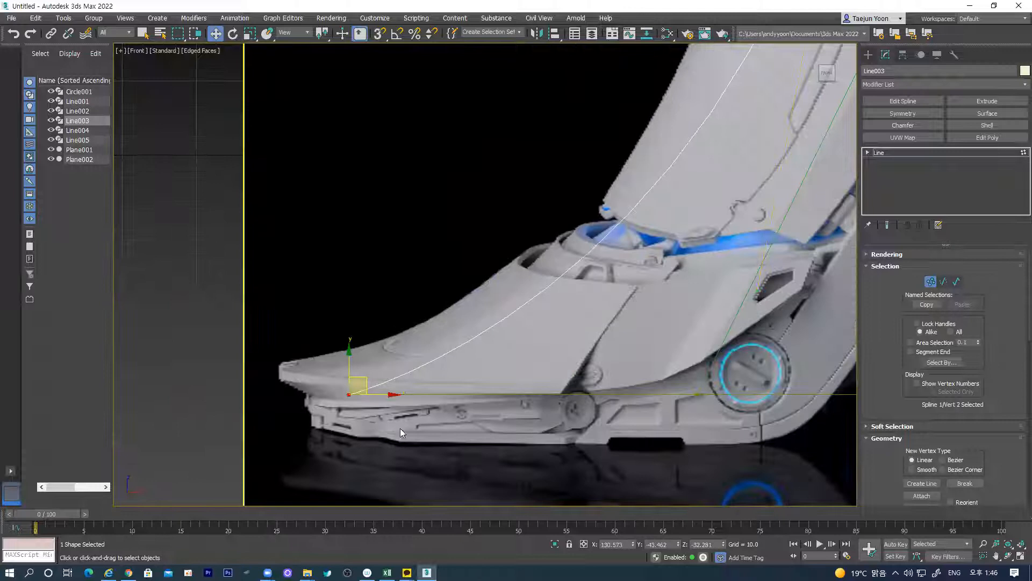
{"action": "right_click", "coordinate": [349, 397]}
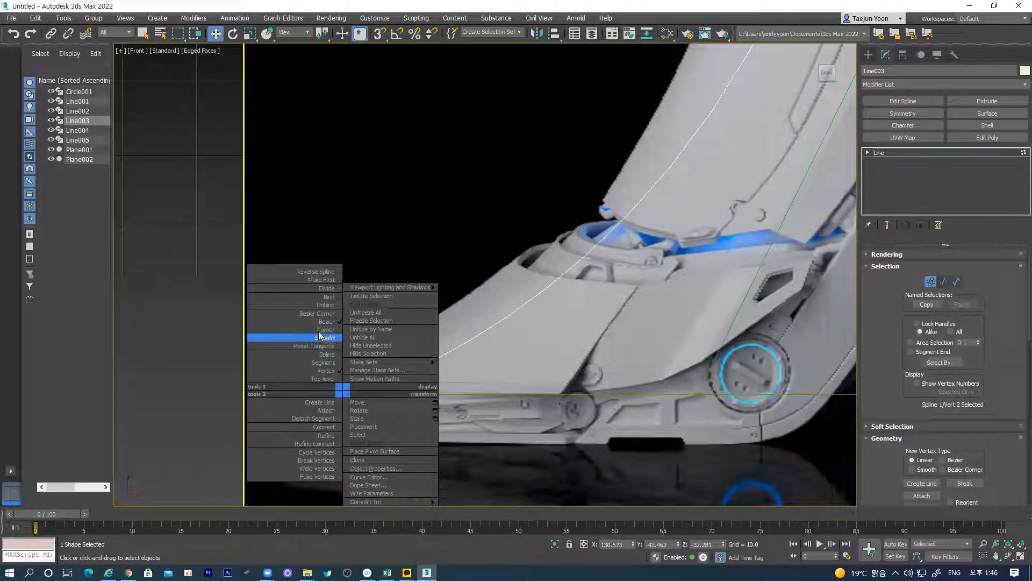
{"action": "left_click", "coordinate": [321, 315]}
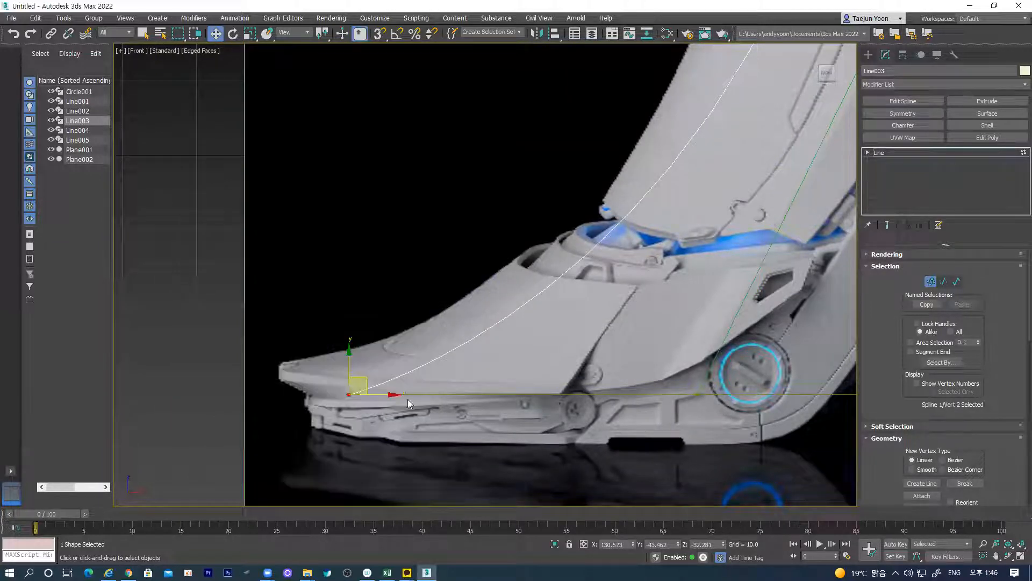
Step: Try to bring up the toe vertex's tangent handle by applying Bezier Corner to it again
{"action": "scroll", "coordinate": [355, 410], "scroll_direction": "up", "scroll_amount": 3}
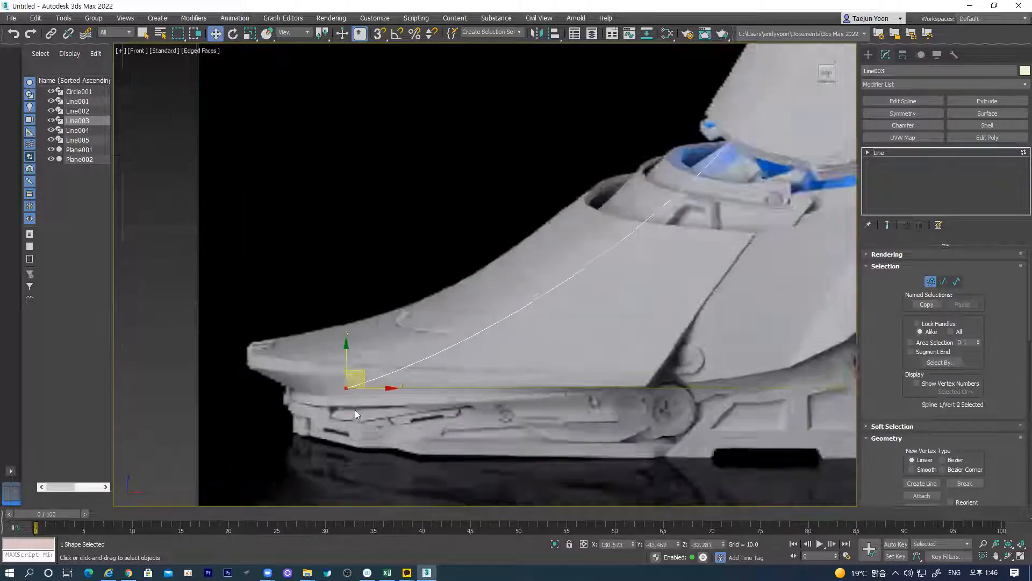
{"action": "right_click", "coordinate": [344, 379]}
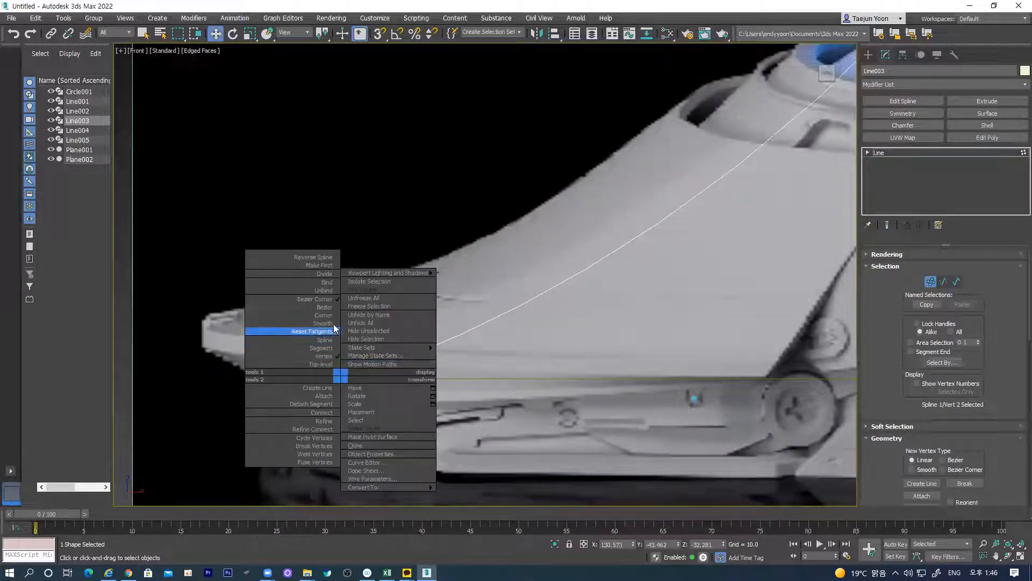
{"action": "left_click", "coordinate": [326, 300]}
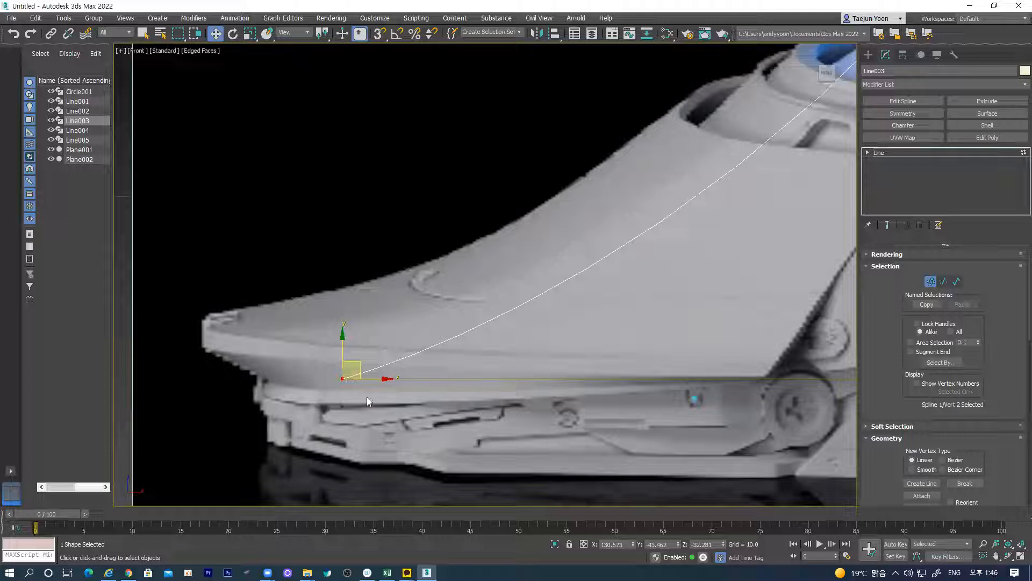
{"action": "middle_click_drag", "start_coordinate": [343, 381], "coordinate": [344, 427], "text": "alt"}
{"action": "key", "text": "shift+z"}
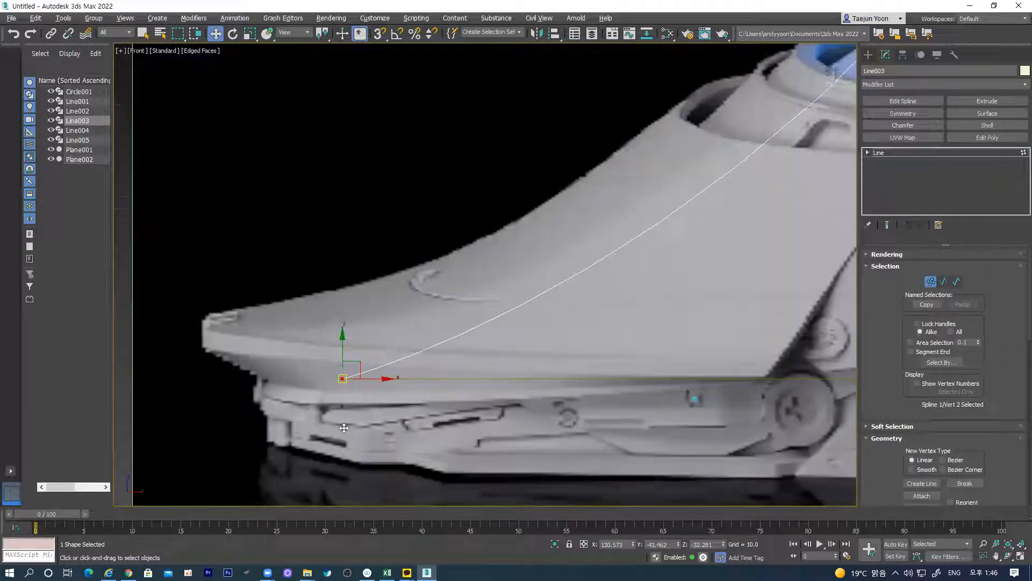
{"action": "right_click", "coordinate": [341, 375]}
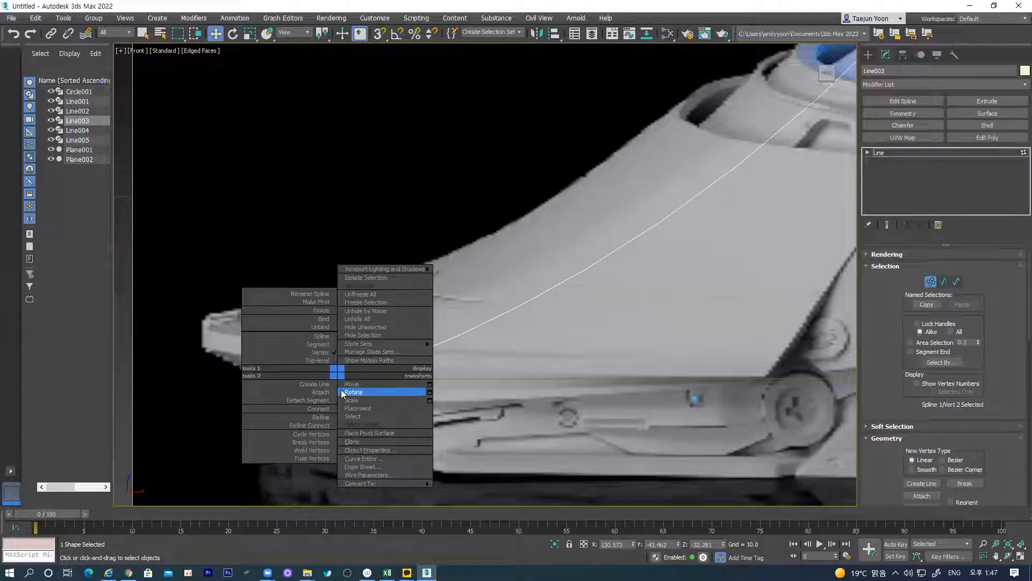
{"action": "left_click", "coordinate": [161, 383]}
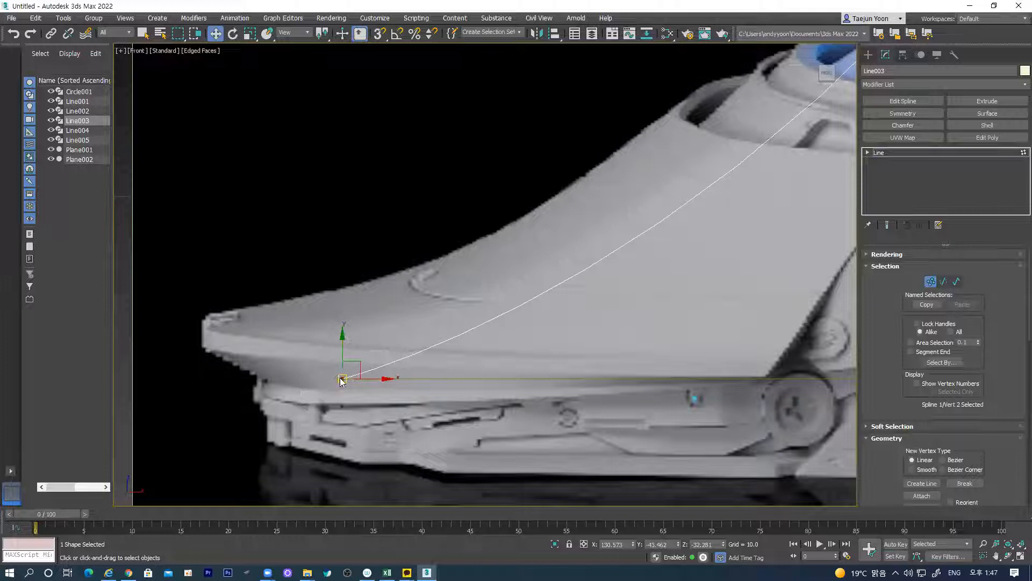
{"action": "right_click", "coordinate": [337, 375]}
{"action": "left_click", "coordinate": [324, 313]}
{"action": "right_click", "coordinate": [344, 380]}
{"action": "left_click", "coordinate": [316, 295]}
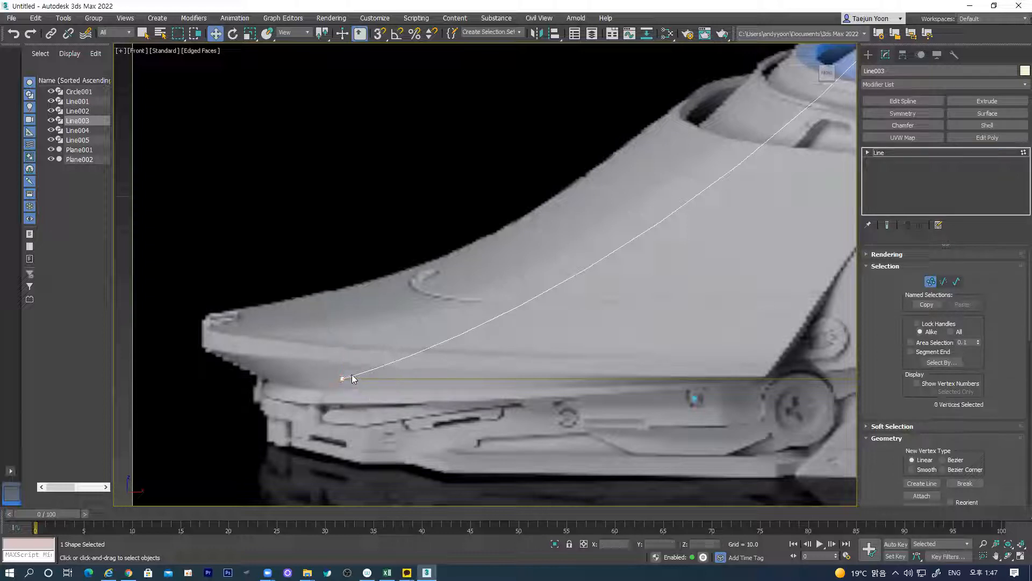
{"action": "left_click_drag", "start_coordinate": [342, 373], "coordinate": [329, 298]}
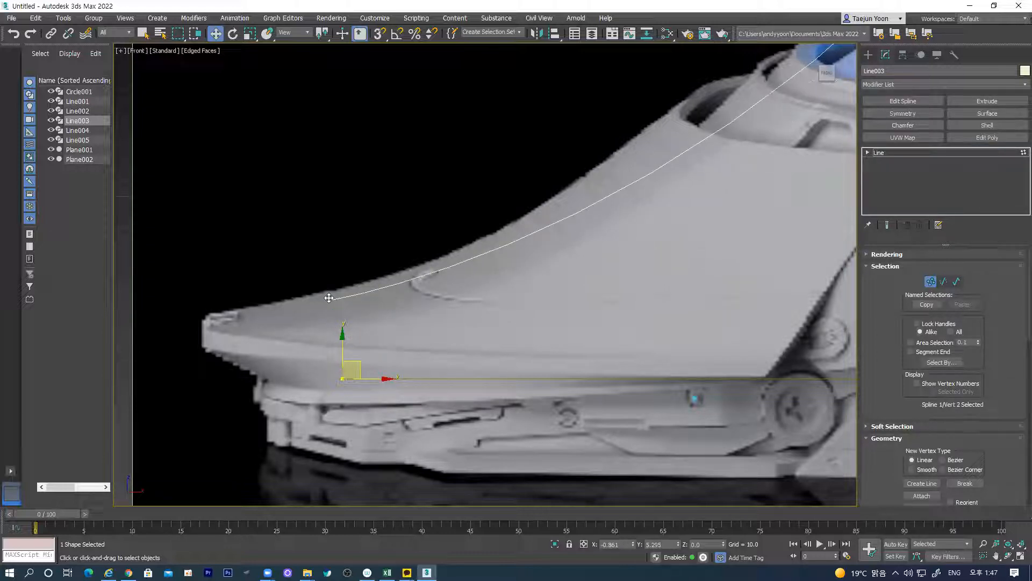
{"action": "left_click_drag", "start_coordinate": [329, 298], "coordinate": [331, 387]}
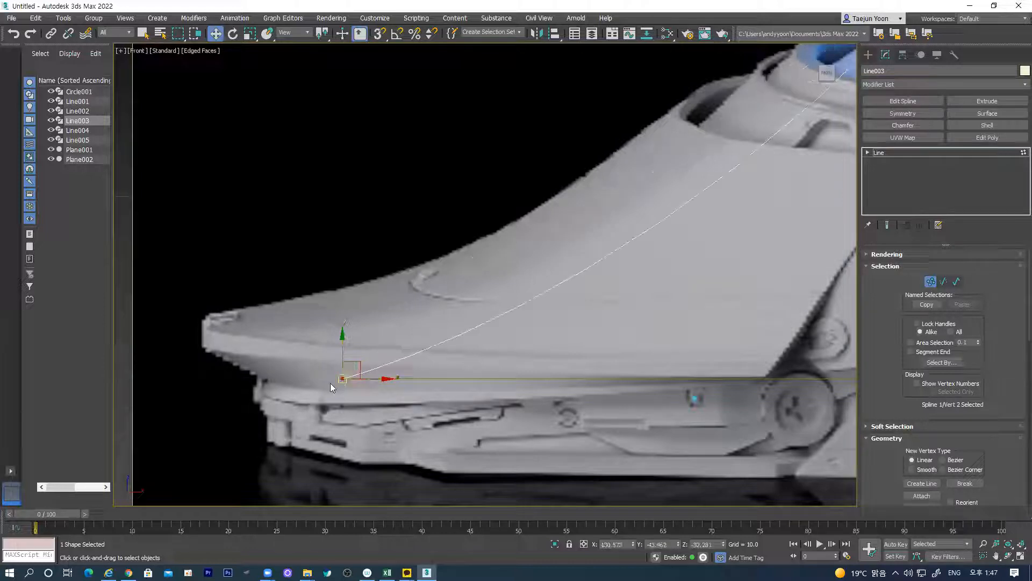
Step: Reset the front line's toe vertex to Corner, convert it back to Bezier Corner and pull its handle up to round the toe
{"action": "right_click", "coordinate": [341, 372]}
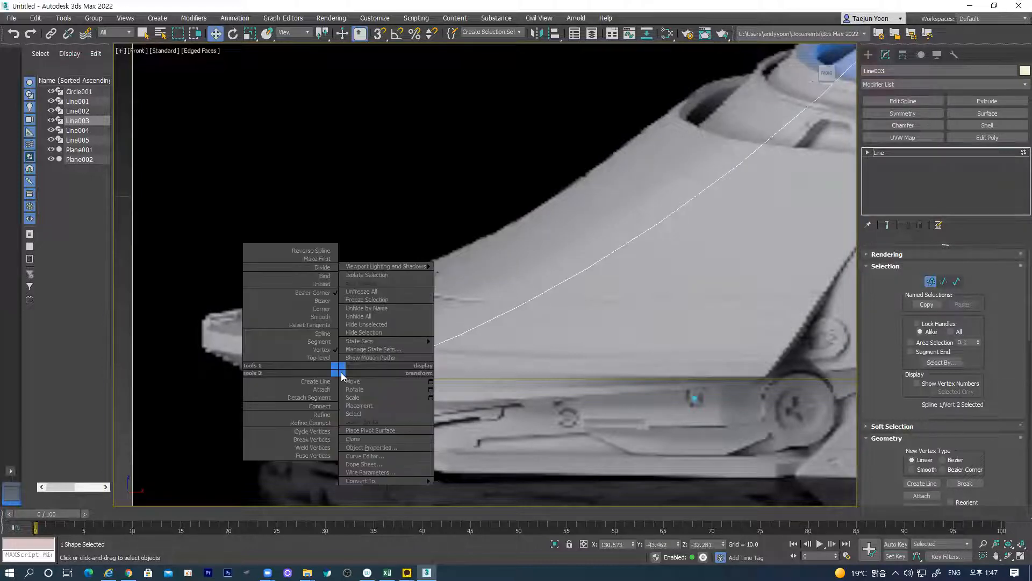
{"action": "left_click", "coordinate": [320, 311]}
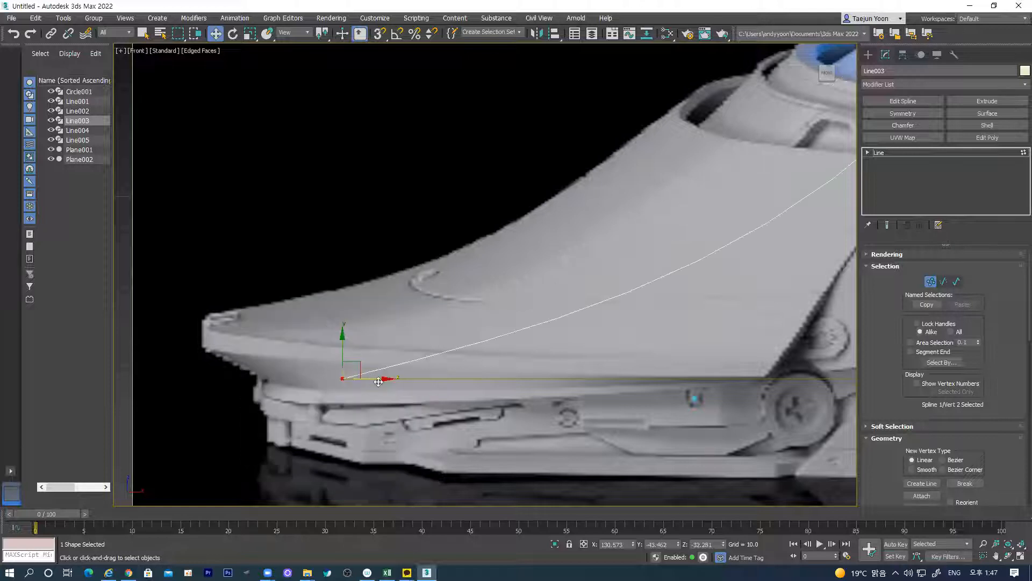
{"action": "right_click", "coordinate": [344, 375]}
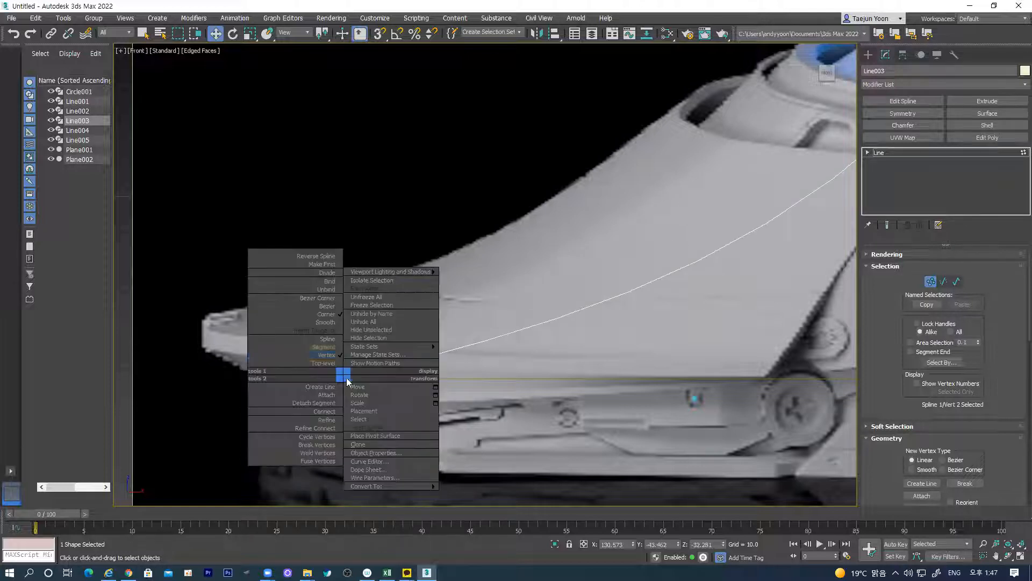
{"action": "left_click", "coordinate": [328, 298]}
{"action": "scroll", "coordinate": [686, 331], "scroll_direction": "down", "scroll_amount": 2}
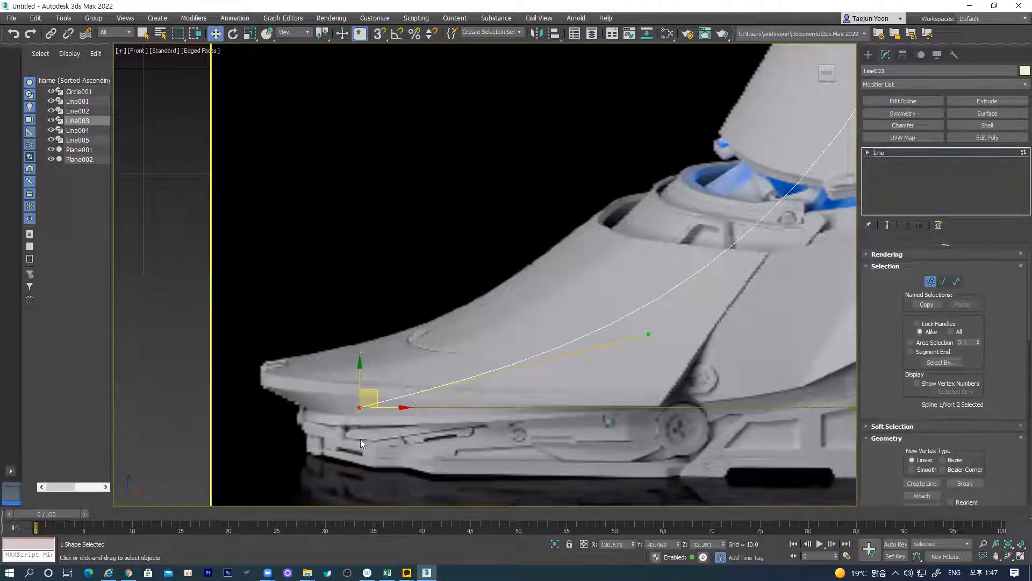
{"action": "left_click", "coordinate": [364, 406]}
{"action": "left_click_drag", "start_coordinate": [647, 335], "coordinate": [323, 293]}
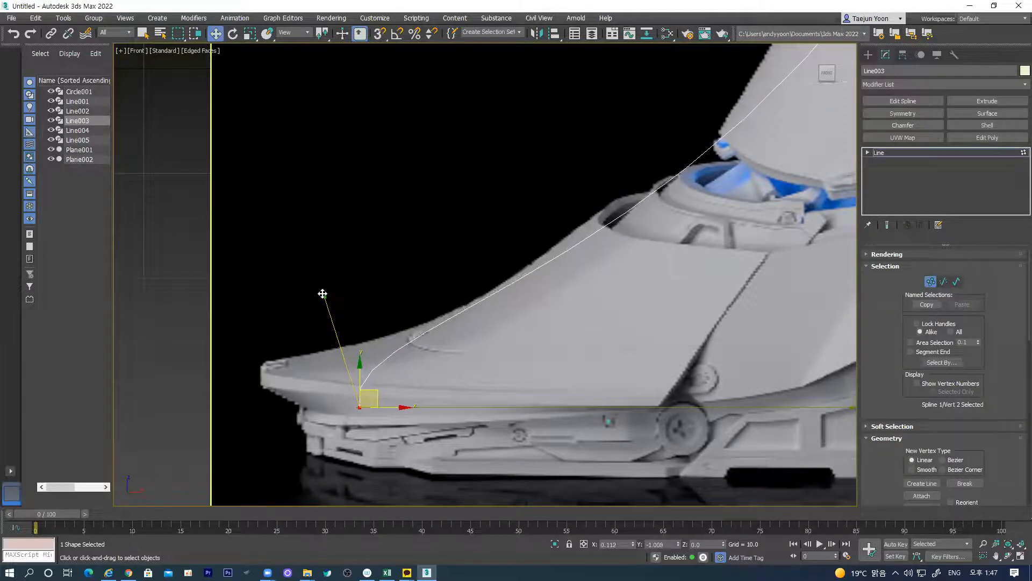
Step: Select the front line's ankle vertex and adjust its lower handle so the curve follows the boot's shin and instep
{"action": "scroll", "coordinate": [622, 241], "scroll_direction": "down", "scroll_amount": 3}
{"action": "middle_click_drag", "start_coordinate": [669, 184], "coordinate": [463, 383]}
{"action": "middle_click_drag", "start_coordinate": [619, 102], "coordinate": [621, 168]}
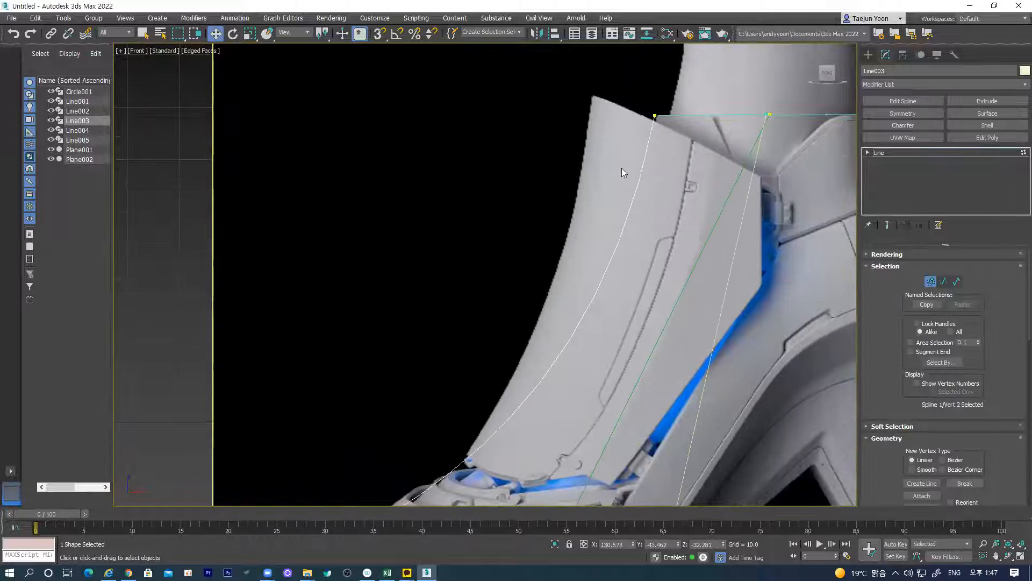
{"action": "left_click_drag", "start_coordinate": [695, 172], "coordinate": [696, 171]}
{"action": "middle_click_drag", "start_coordinate": [598, 416], "coordinate": [575, 249]}
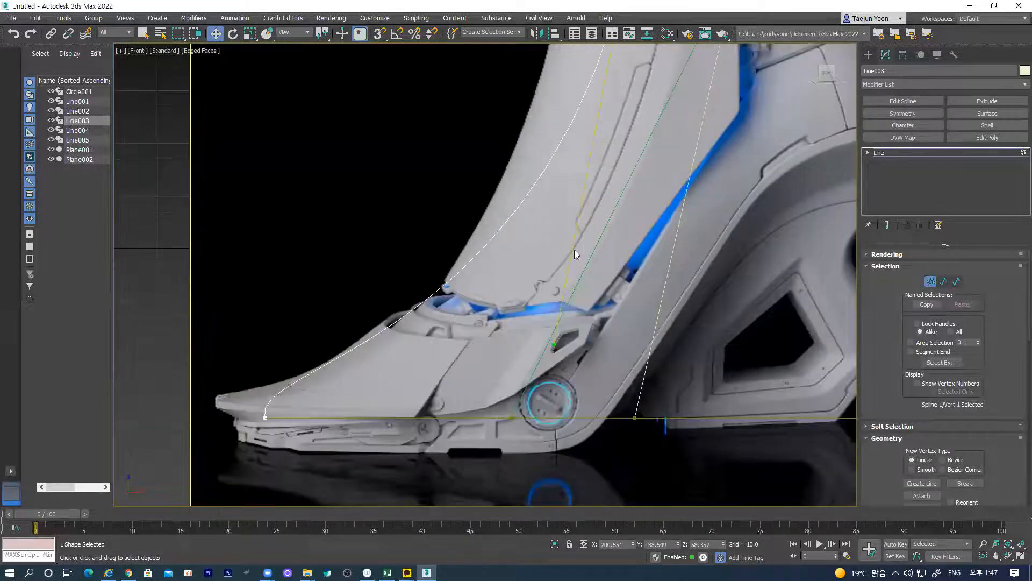
{"action": "scroll", "coordinate": [566, 302], "scroll_direction": "down", "scroll_amount": 2}
{"action": "mouse_move", "coordinate": [557, 336]}
{"action": "left_mouse_down"}
{"action": "mouse_move", "coordinate": [565, 347]}
{"action": "mouse_move", "coordinate": [553, 353]}
{"action": "left_mouse_up"}
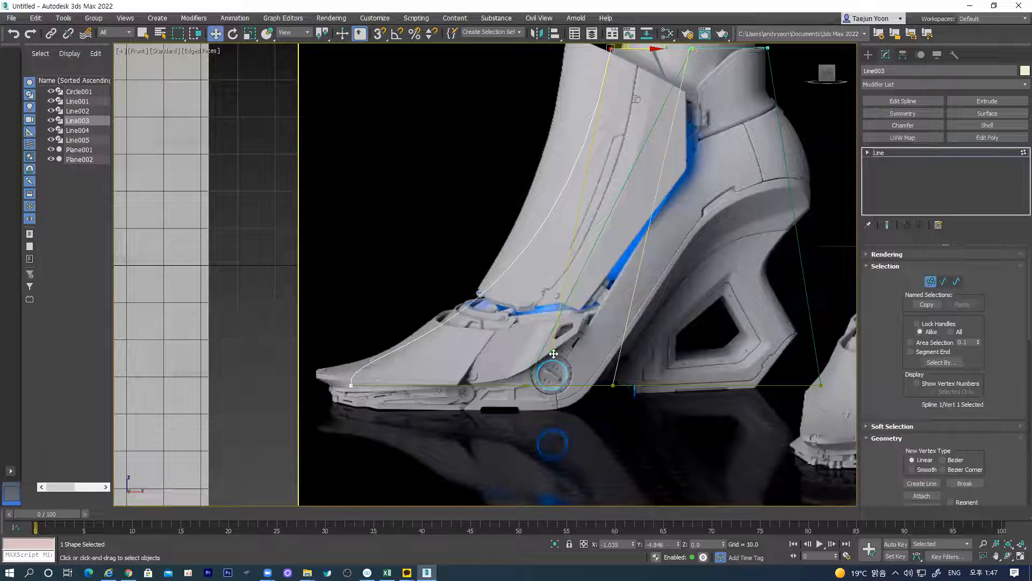
{"action": "scroll", "coordinate": [579, 261], "scroll_direction": "down", "scroll_amount": 3}
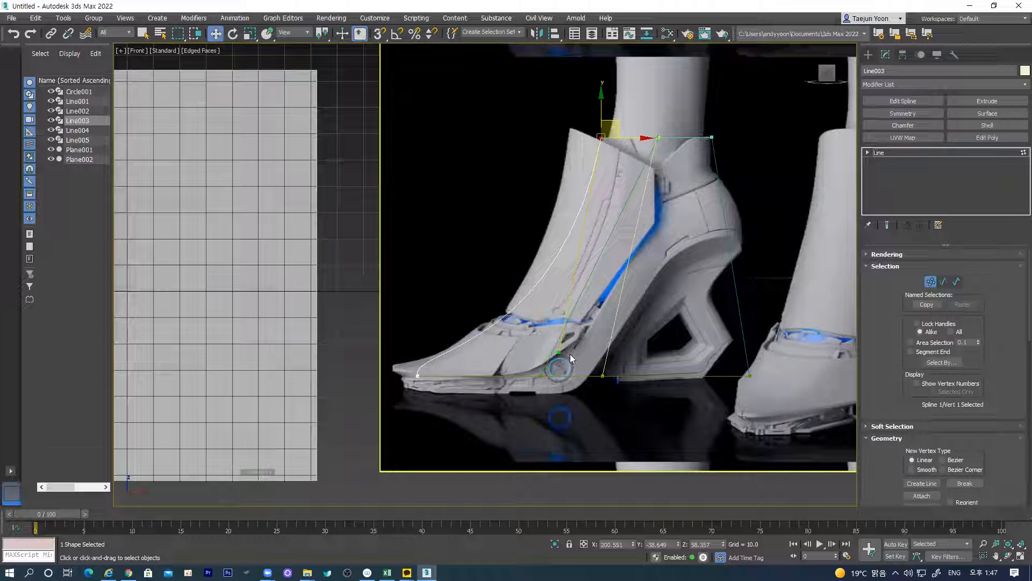
{"action": "left_click_drag", "start_coordinate": [559, 351], "coordinate": [558, 349]}
{"action": "scroll", "coordinate": [483, 343], "scroll_direction": "up", "scroll_amount": 2}
{"action": "scroll", "coordinate": [377, 340], "scroll_direction": "up", "scroll_amount": 2}
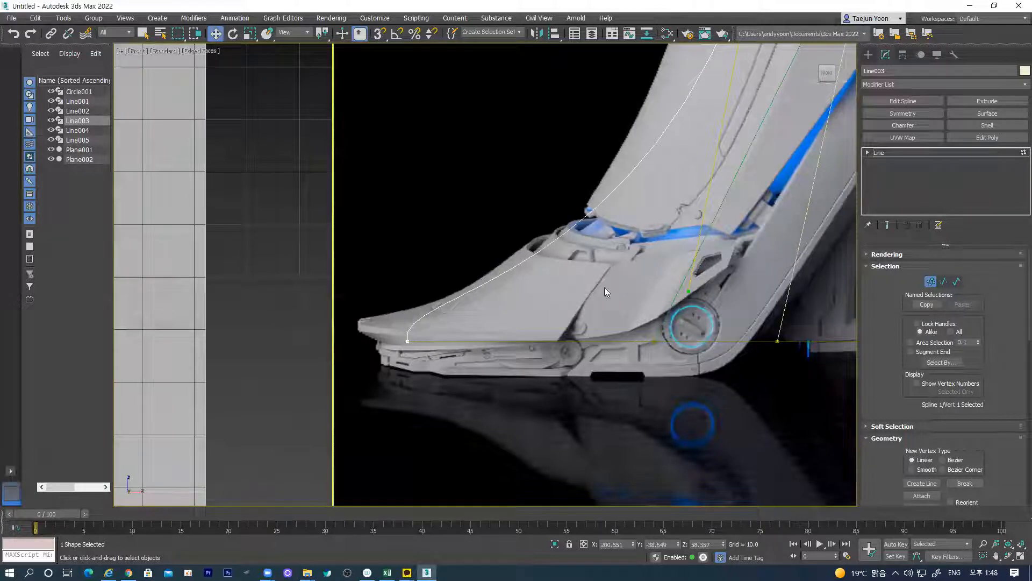
{"action": "scroll", "coordinate": [385, 320], "scroll_direction": "down", "scroll_amount": 2}
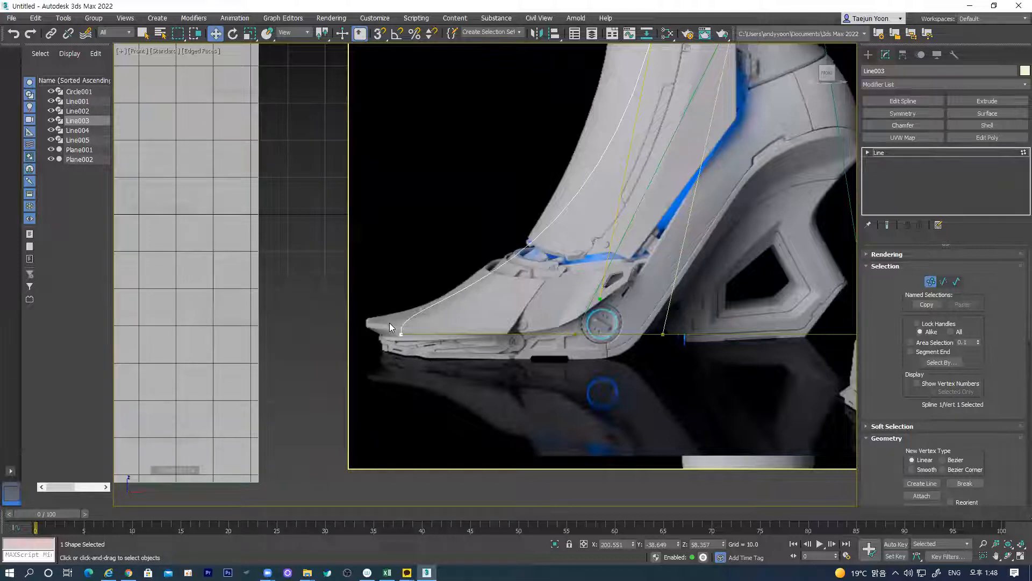
Step: Leave the front line, select the line from the back of the ankle to the heel, and select its ankle vertex
{"action": "scroll", "coordinate": [390, 323], "scroll_direction": "down", "scroll_amount": 2}
{"action": "middle_click_drag", "start_coordinate": [524, 270], "coordinate": [453, 292]}
{"action": "middle_click_drag", "start_coordinate": [617, 220], "coordinate": [618, 252]}
{"action": "scroll", "coordinate": [621, 227], "scroll_direction": "up", "scroll_amount": 4}
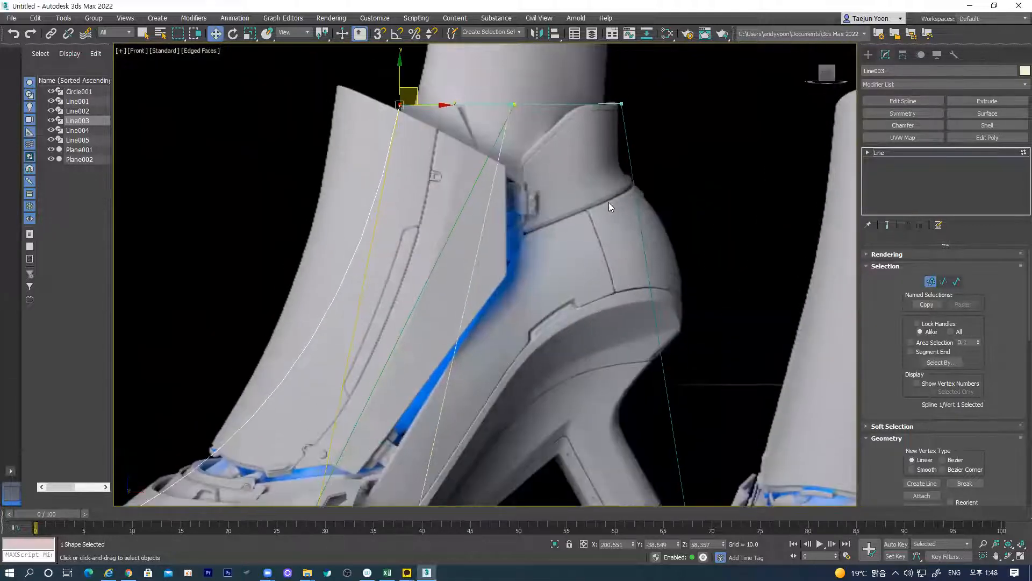
{"action": "left_click", "coordinate": [666, 221]}
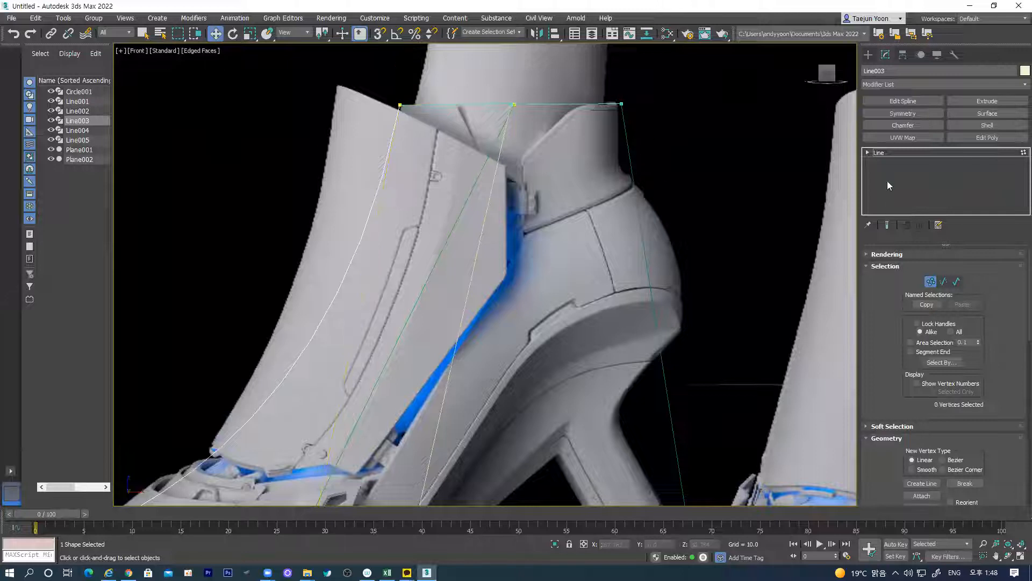
{"action": "left_click", "coordinate": [884, 153]}
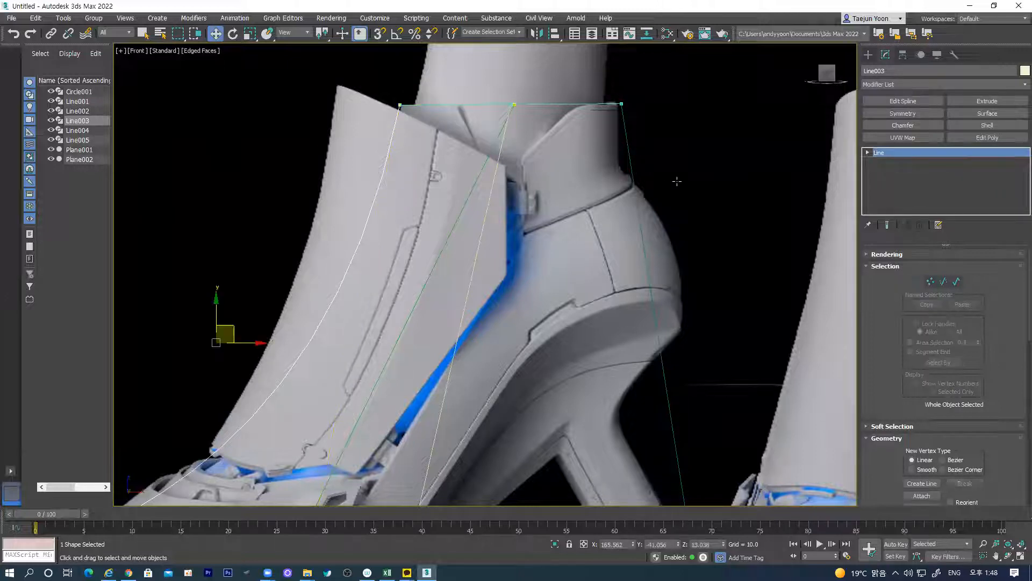
{"action": "left_click", "coordinate": [630, 177]}
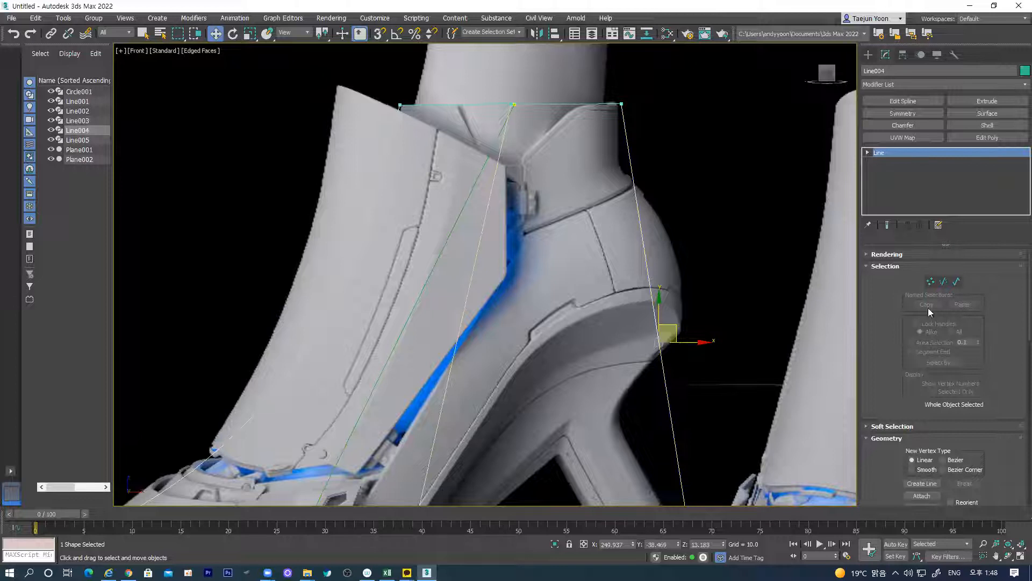
{"action": "left_click", "coordinate": [928, 282]}
{"action": "left_click", "coordinate": [621, 104]}
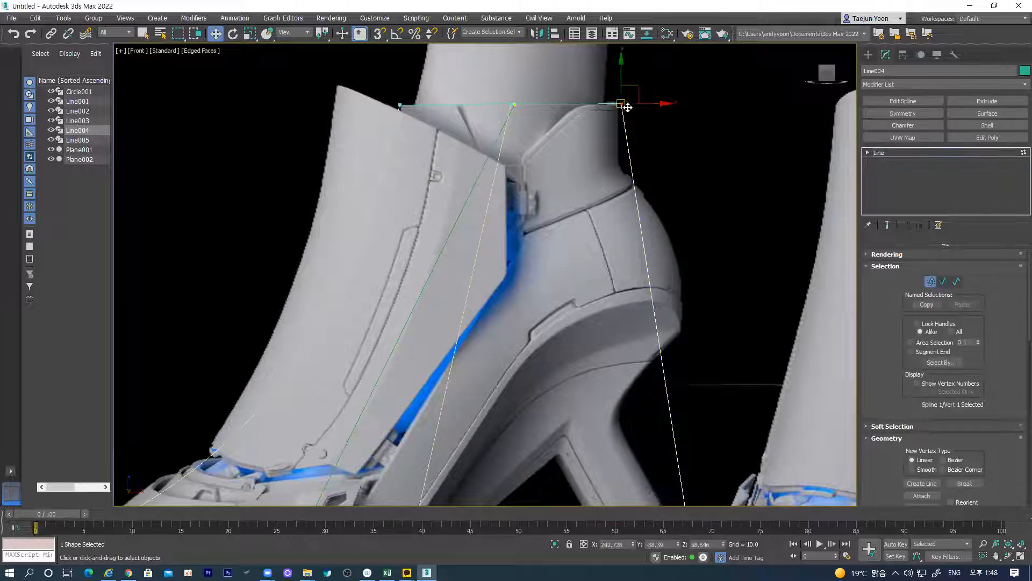
Step: Convert the heel line's ankle vertex to Bezier Corner, resetting it once through Corner
{"action": "right_click", "coordinate": [623, 129]}
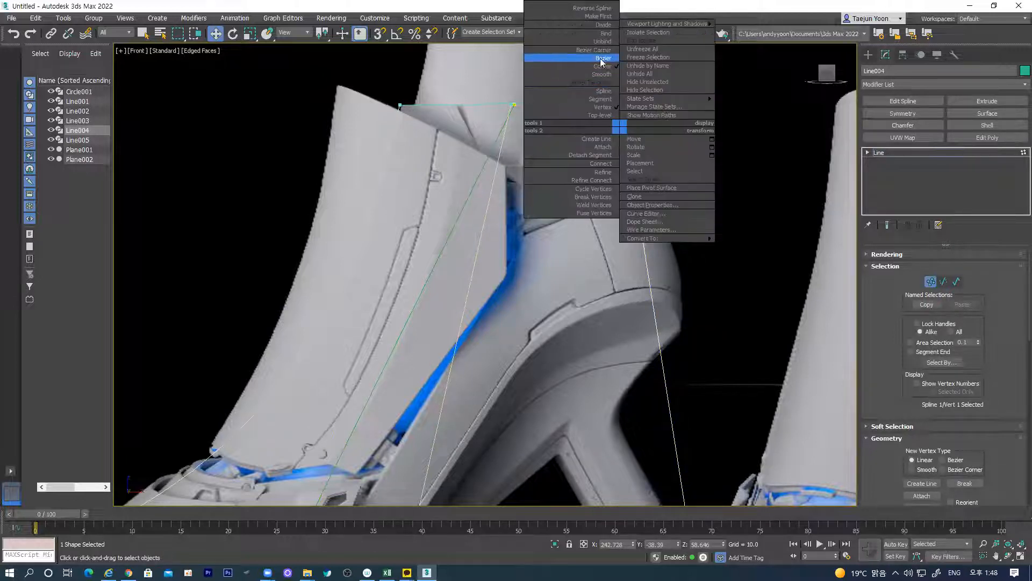
{"action": "left_click", "coordinate": [599, 24]}
{"action": "middle_click_drag", "start_coordinate": [673, 202], "coordinate": [671, 212]}
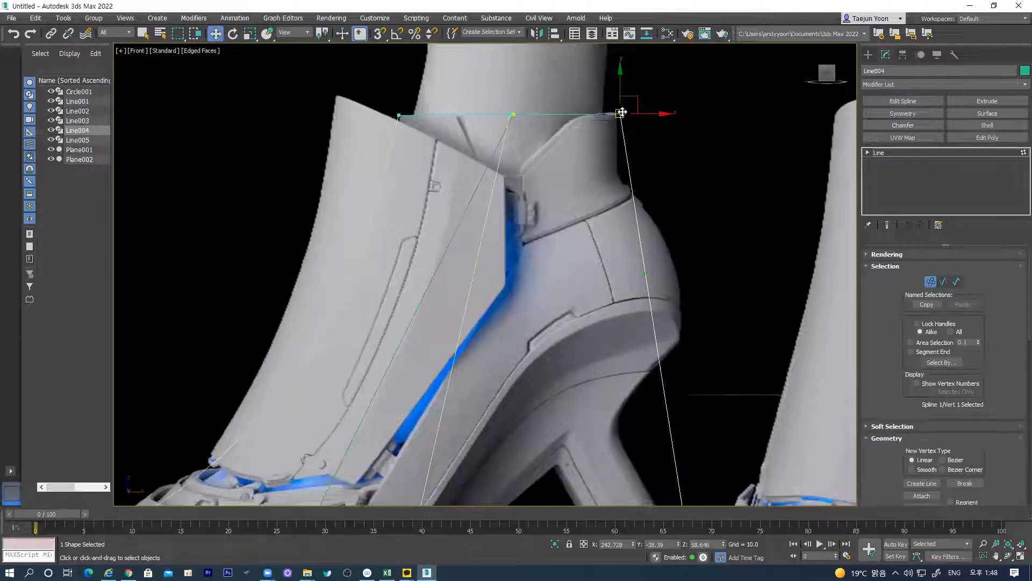
{"action": "right_click", "coordinate": [619, 127]}
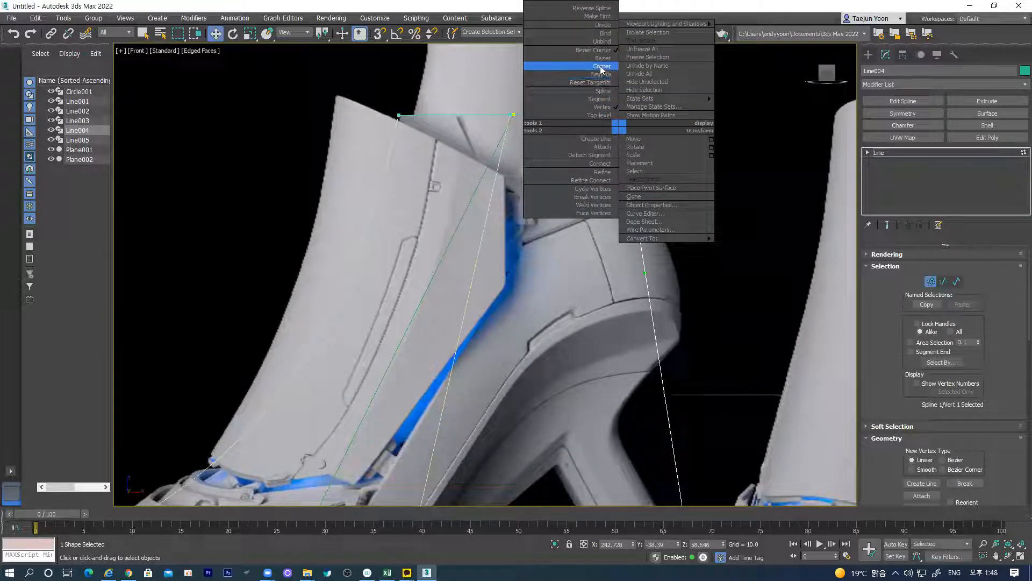
{"action": "left_click", "coordinate": [601, 66]}
{"action": "right_click", "coordinate": [619, 128]}
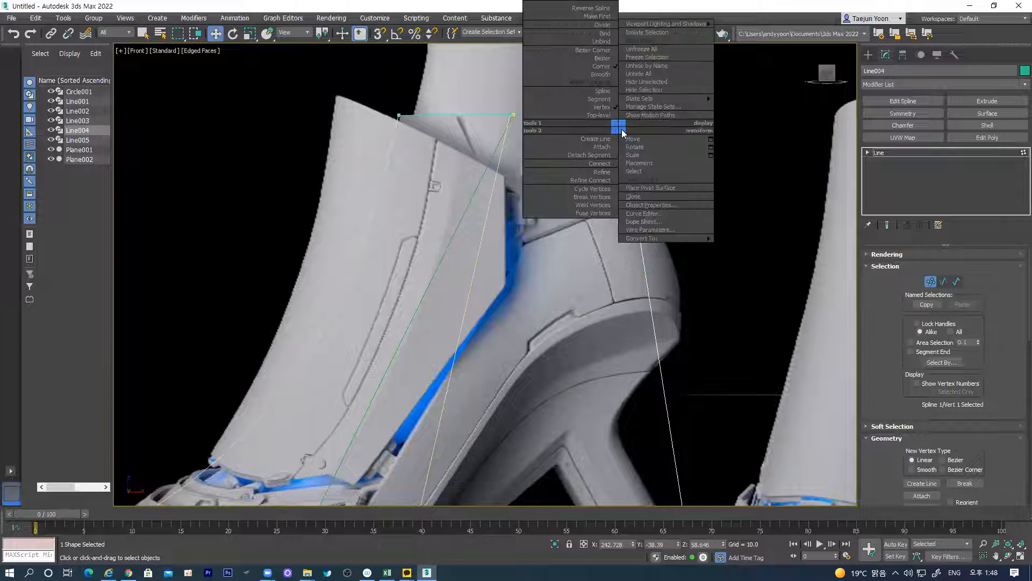
{"action": "left_click", "coordinate": [604, 52]}
{"action": "scroll", "coordinate": [664, 230], "scroll_direction": "down", "scroll_amount": 3}
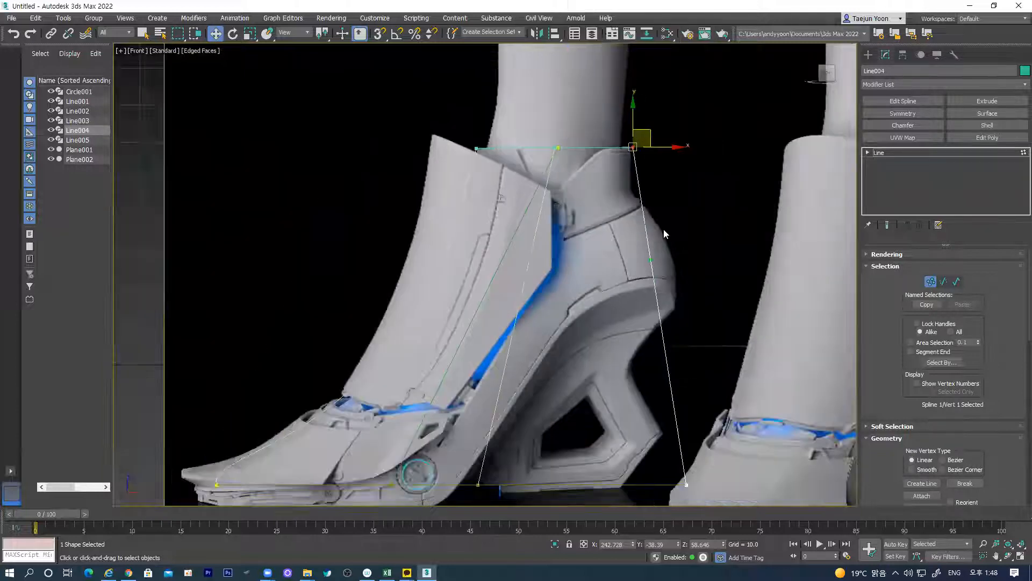
{"action": "scroll", "coordinate": [643, 166], "scroll_direction": "up", "scroll_amount": 3}
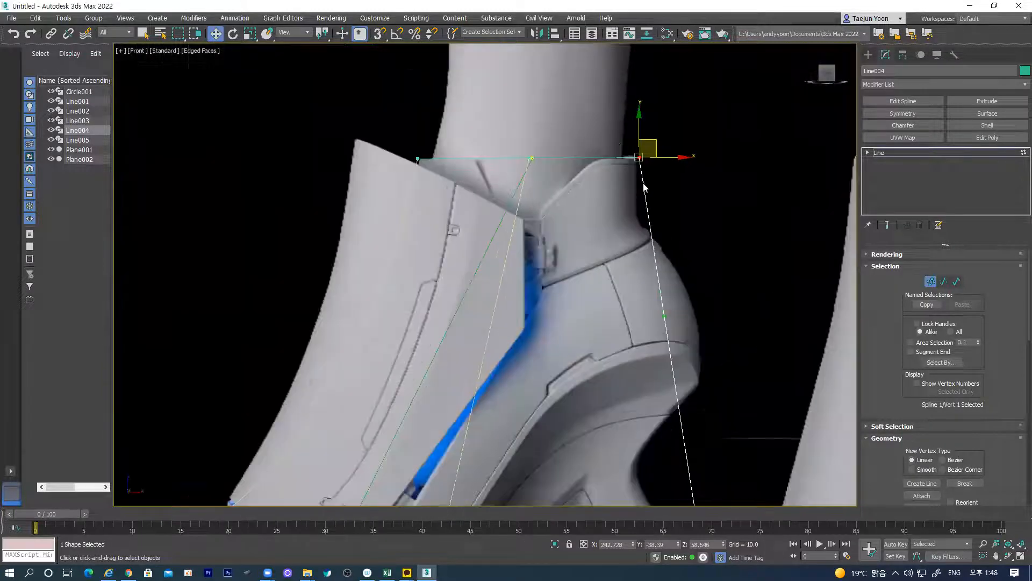
Step: Try switching the heel line's ankle vertex through Bezier, Smooth and Corner and back to Bezier Corner
{"action": "right_click", "coordinate": [635, 156]}
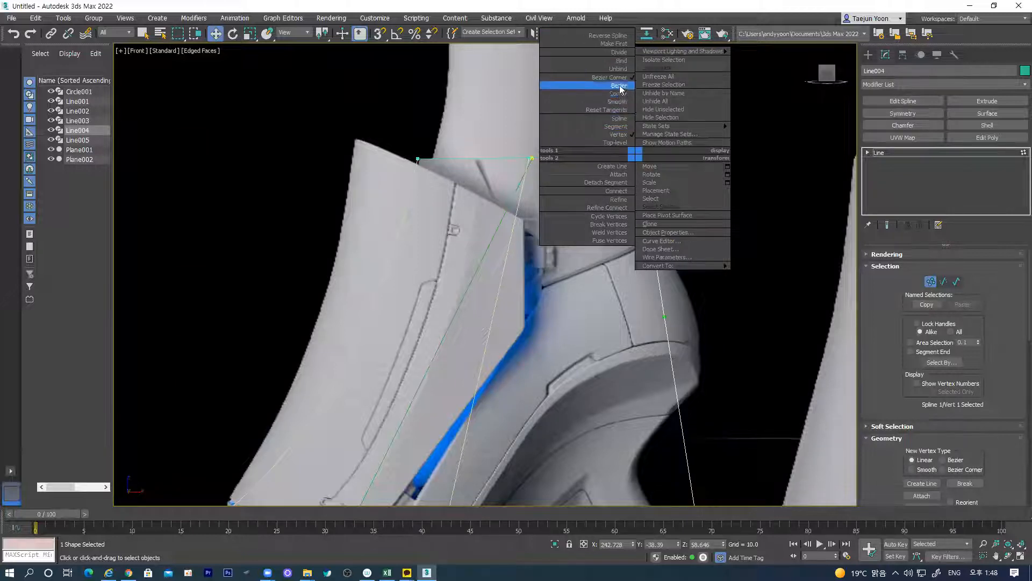
{"action": "left_click", "coordinate": [621, 85]}
{"action": "right_click", "coordinate": [639, 156]}
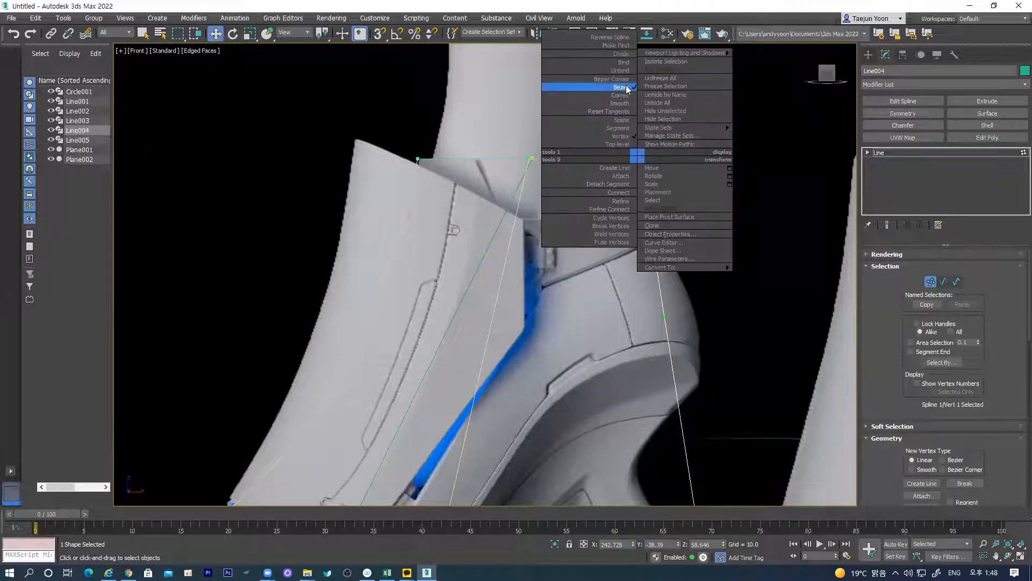
{"action": "left_click", "coordinate": [624, 81]}
{"action": "right_click", "coordinate": [639, 156]}
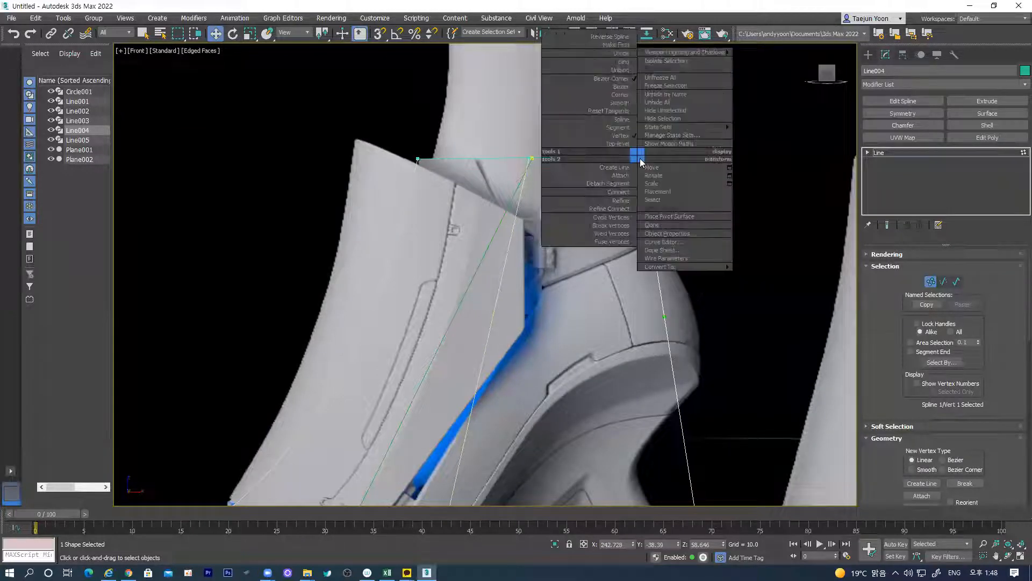
{"action": "left_click", "coordinate": [620, 103]}
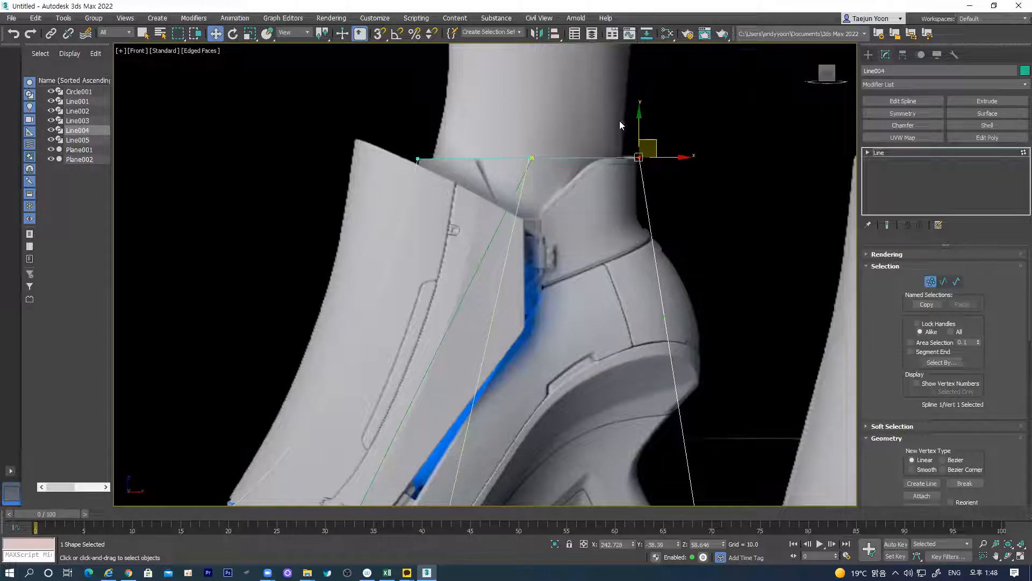
{"action": "right_click", "coordinate": [638, 156]}
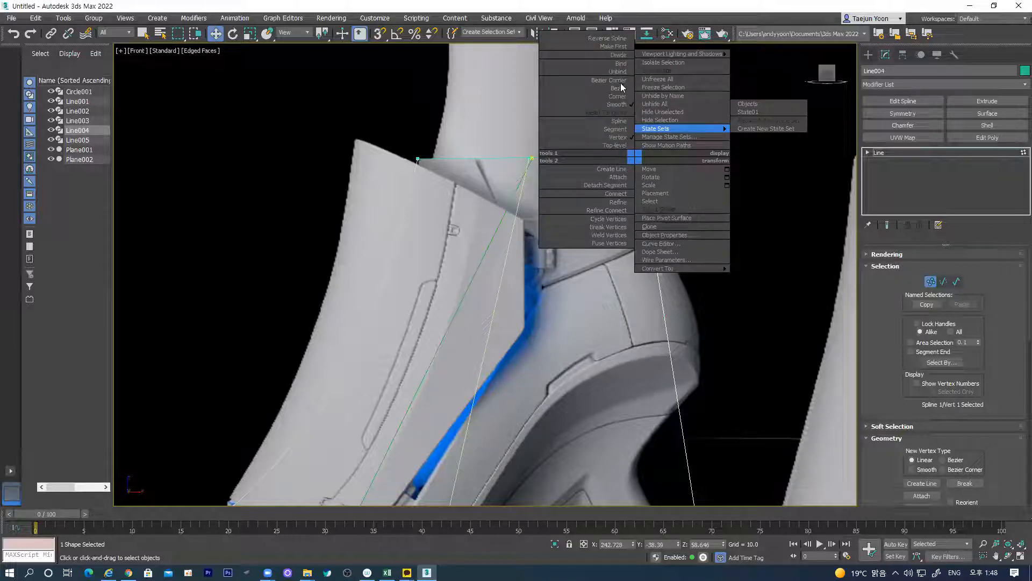
{"action": "left_click", "coordinate": [594, 92]}
{"action": "right_click", "coordinate": [636, 157]}
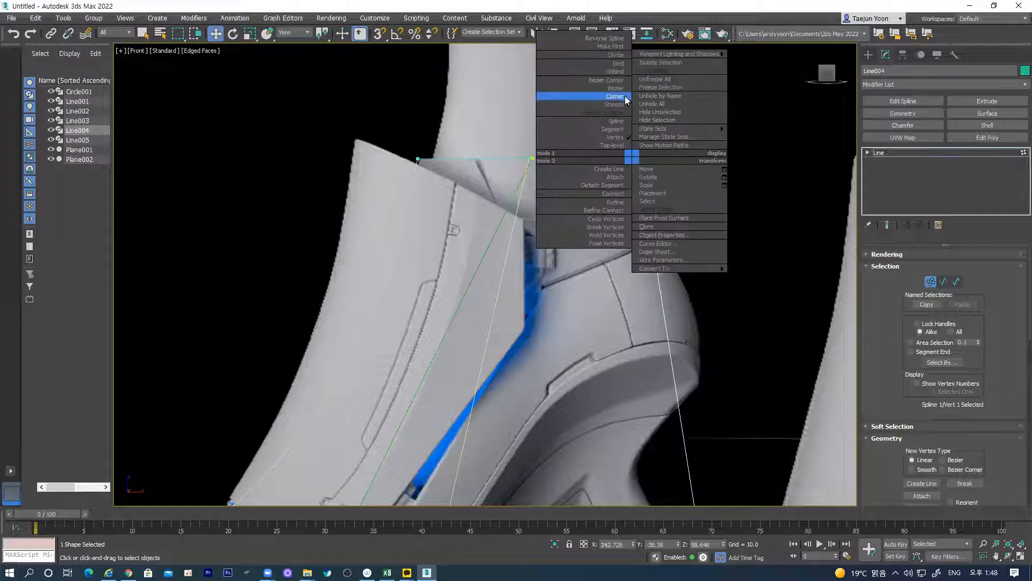
{"action": "left_click", "coordinate": [619, 81]}
Step: Pull the ankle vertex's handle inward toward the boot to bend the heel line along the back of the ankle
{"action": "middle_click_drag", "start_coordinate": [661, 192], "coordinate": [605, 224], "text": "alt"}
{"action": "key", "text": "f"}
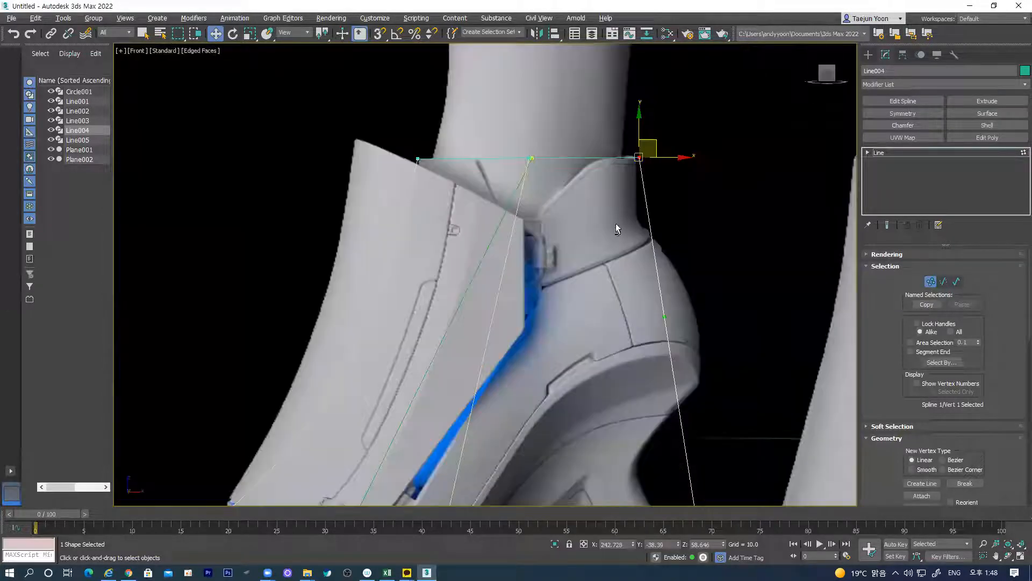
{"action": "scroll", "coordinate": [642, 346], "scroll_direction": "up", "scroll_amount": 3}
{"action": "middle_click_drag", "start_coordinate": [642, 347], "coordinate": [560, 392]}
{"action": "scroll", "coordinate": [561, 391], "scroll_direction": "down", "scroll_amount": 4}
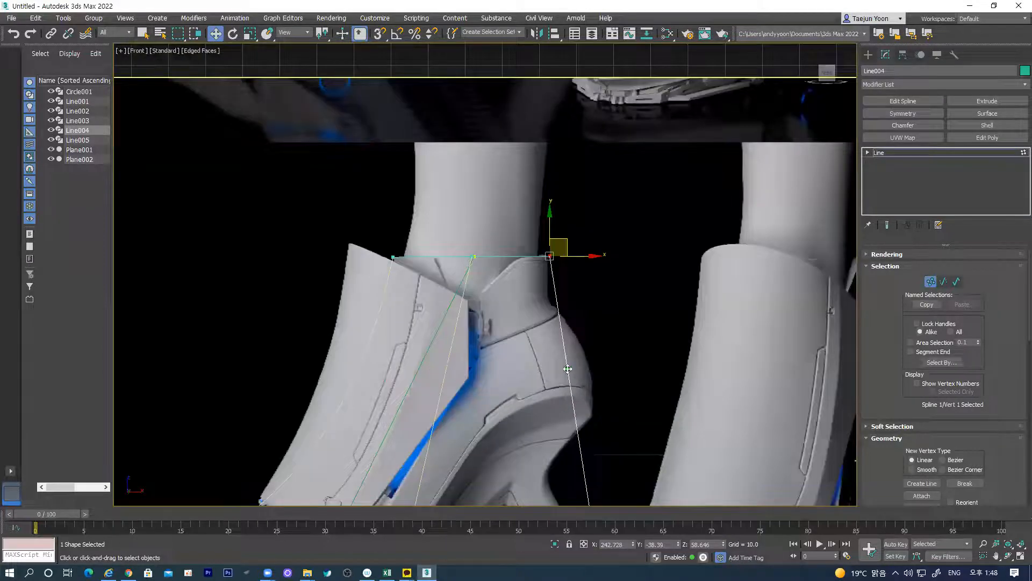
{"action": "left_click_drag", "start_coordinate": [569, 366], "coordinate": [540, 317]}
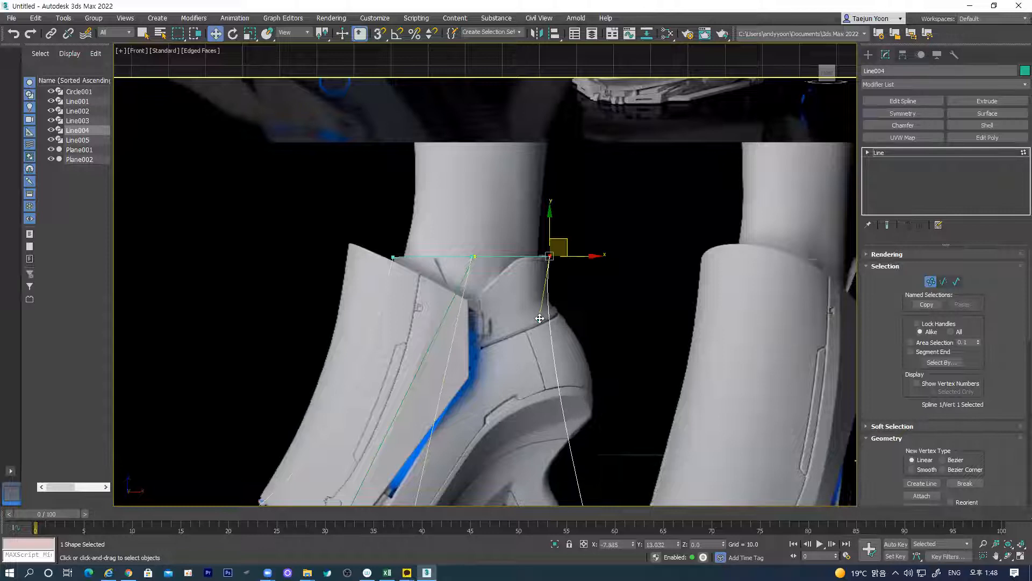
Step: Convert the heel line's sole-end vertex to Bezier and pull its handle outward to bow the lower heel line backward
{"action": "scroll", "coordinate": [586, 344], "scroll_direction": "down", "scroll_amount": 4}
{"action": "left_click", "coordinate": [583, 412]}
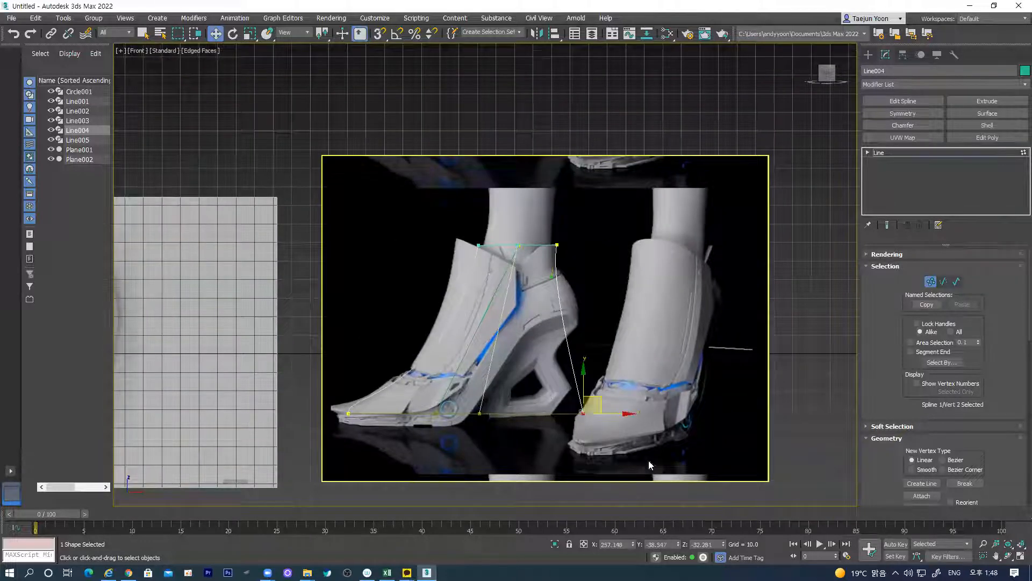
{"action": "right_click", "coordinate": [584, 409]}
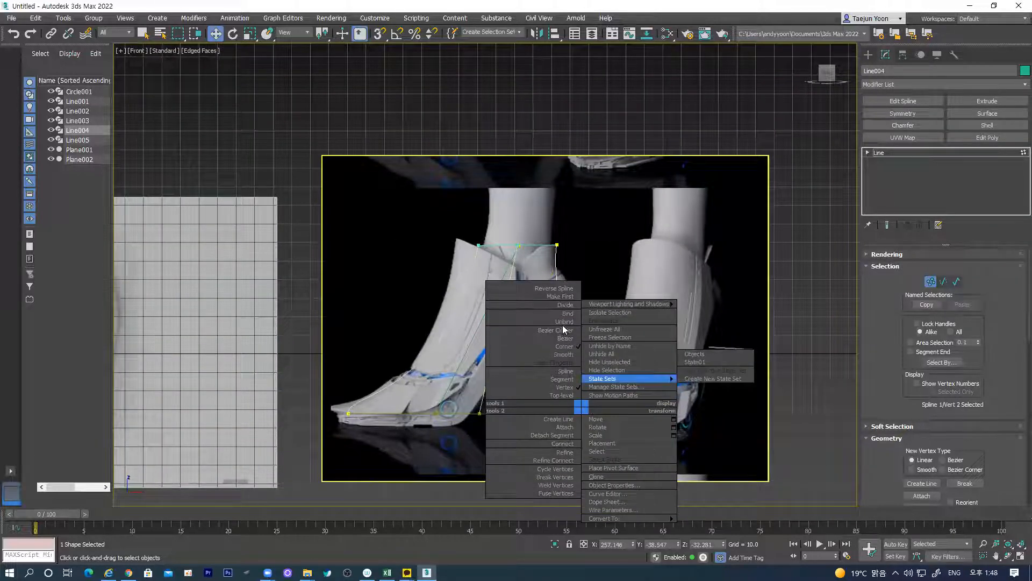
{"action": "left_click", "coordinate": [521, 340]}
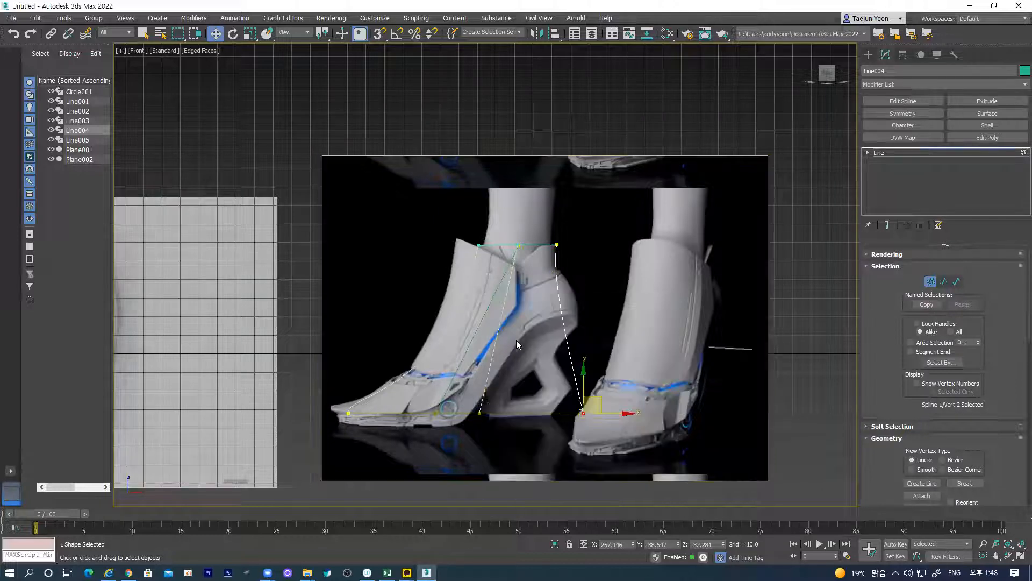
{"action": "right_click", "coordinate": [581, 405]}
{"action": "left_click", "coordinate": [564, 336]}
{"action": "left_click_drag", "start_coordinate": [567, 347], "coordinate": [615, 348]}
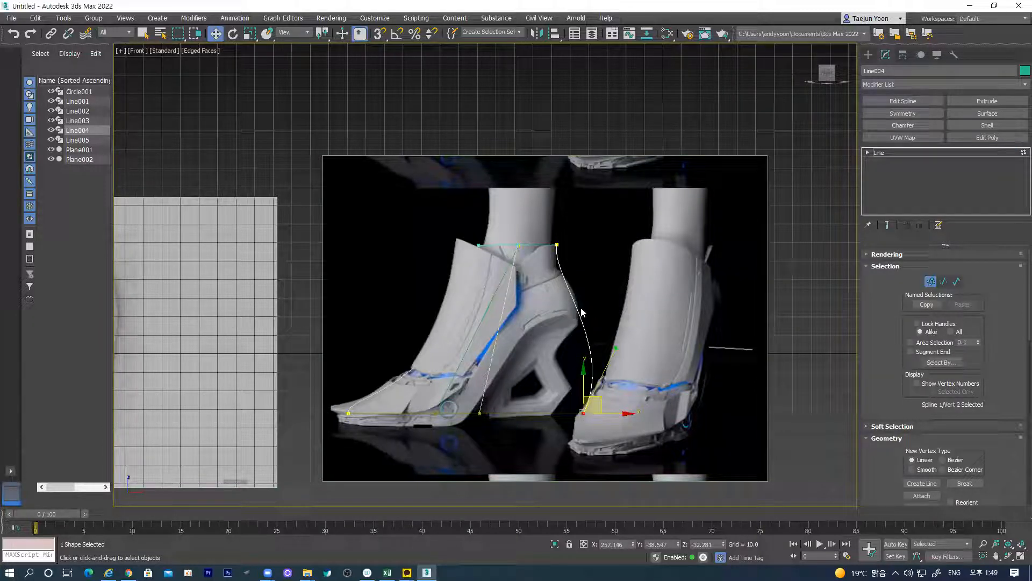
Step: Open the reference photo anton-markelov-sc-fi-shoes-girl-1 from the downloads folder, examine the boot's shape, and return to the 3ds Max scene
{"action": "scroll", "coordinate": [488, 368], "scroll_direction": "up", "scroll_amount": 2}
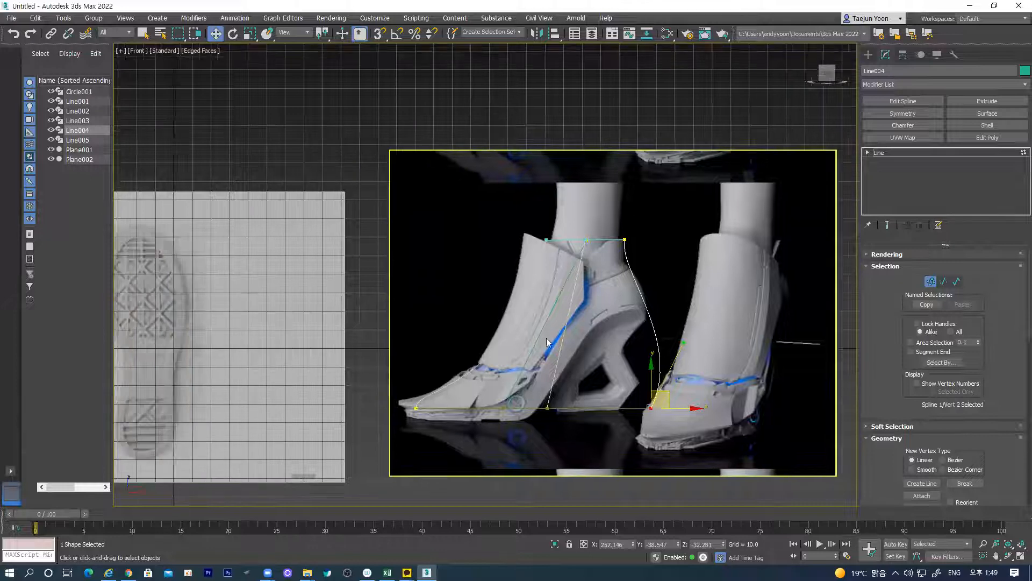
{"action": "middle_click_drag", "start_coordinate": [546, 338], "coordinate": [790, 252], "text": "alt"}
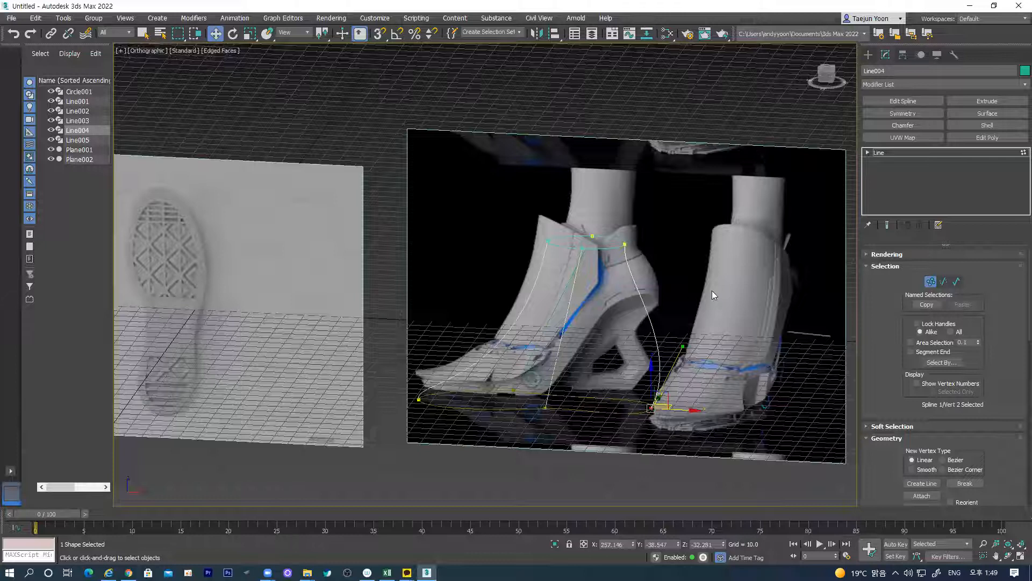
{"action": "scroll", "coordinate": [629, 295], "scroll_direction": "down", "scroll_amount": 3}
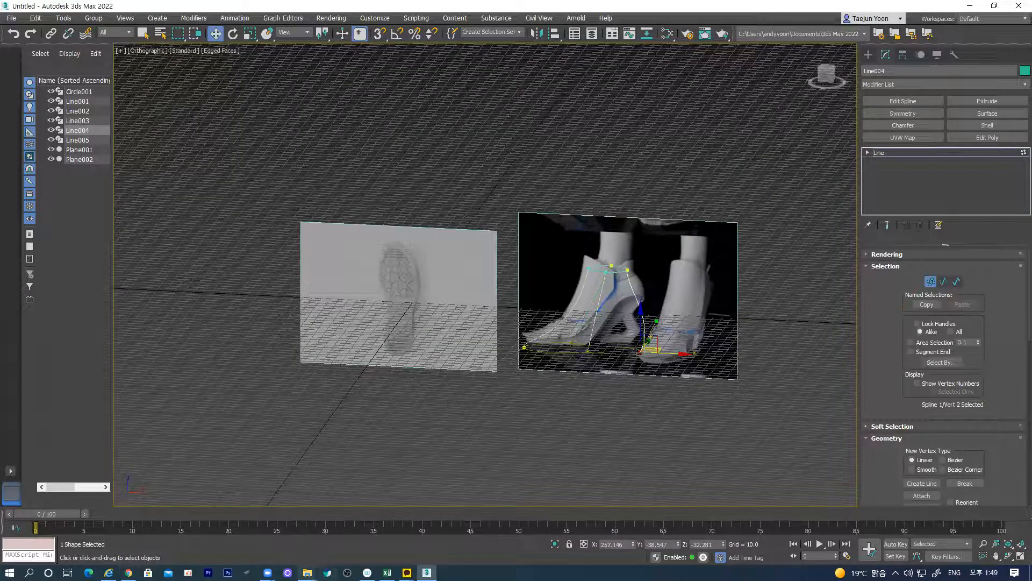
{"action": "mouse_move", "coordinate": [307, 572]}
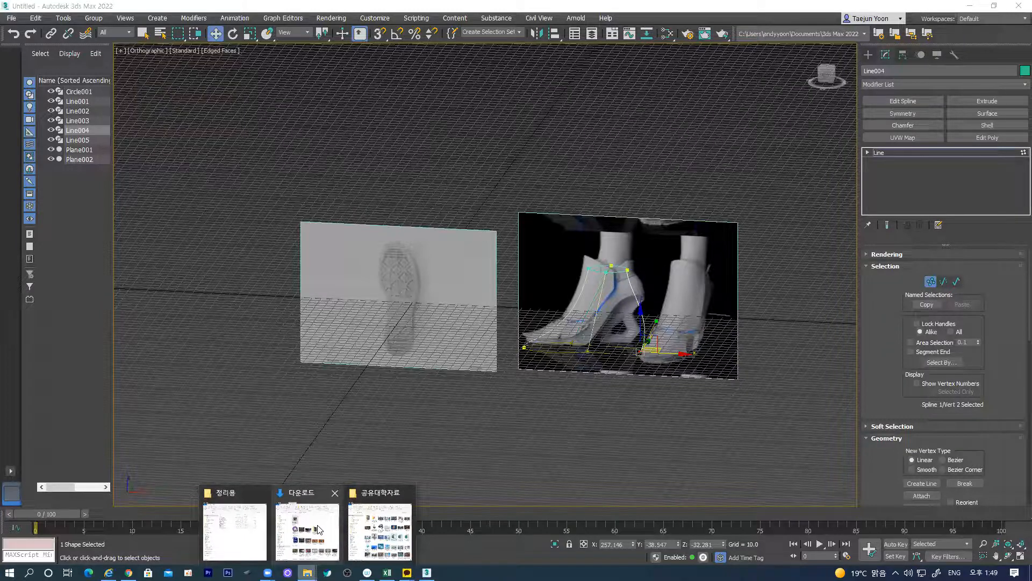
{"action": "left_click", "coordinate": [318, 530]}
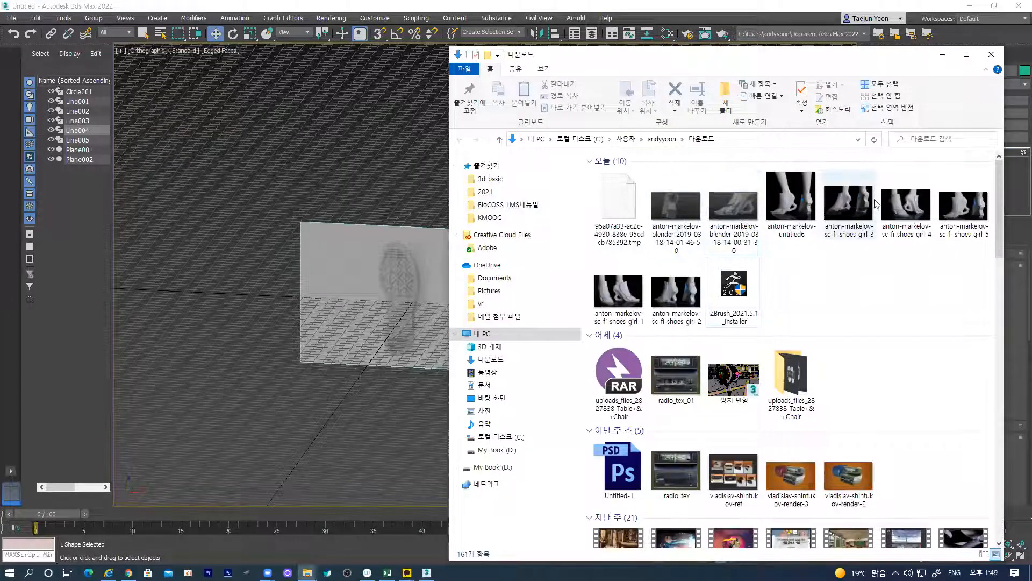
{"action": "double_click", "coordinate": [624, 300]}
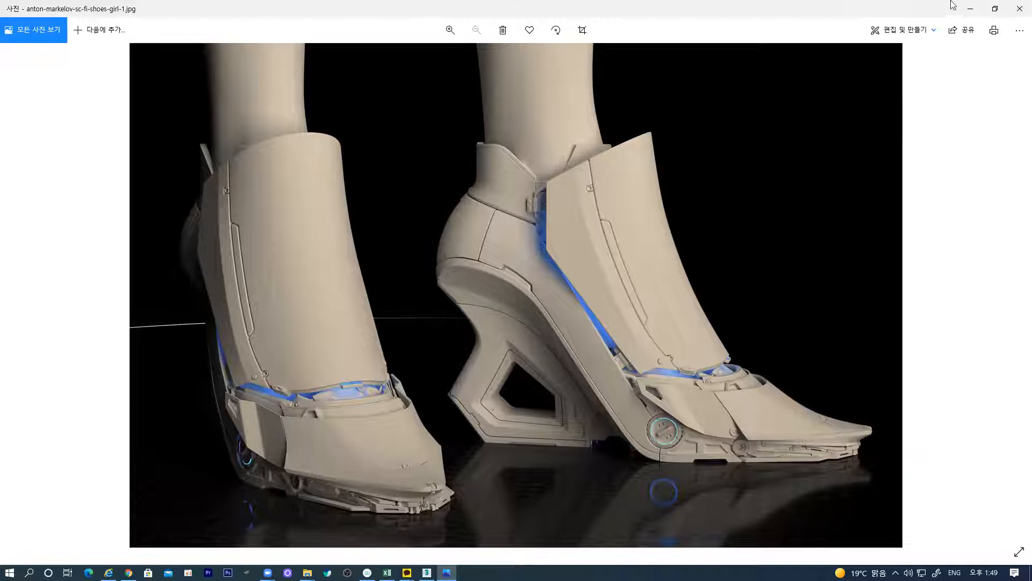
{"action": "left_click", "coordinate": [972, 13]}
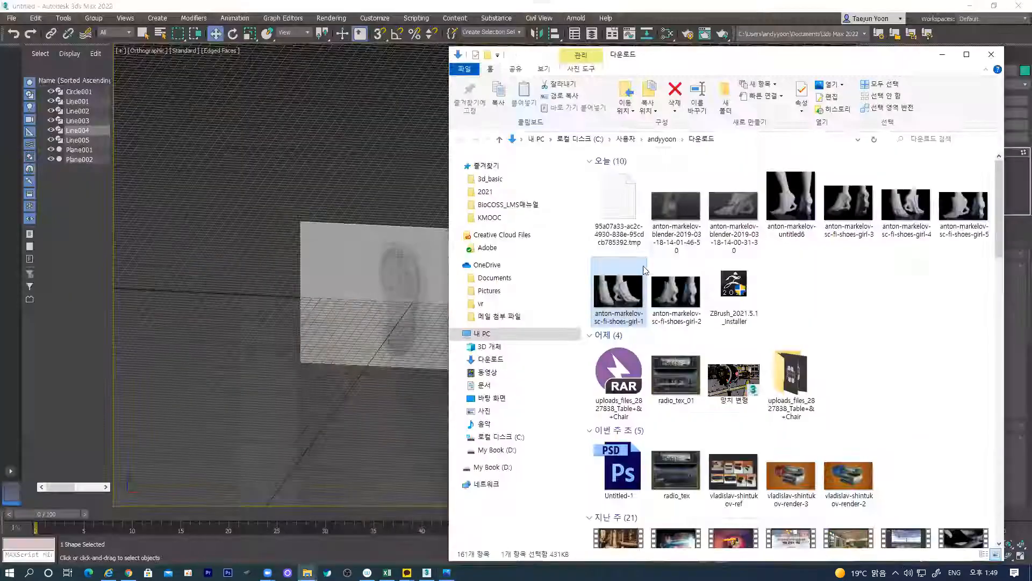
{"action": "left_click", "coordinate": [282, 365]}
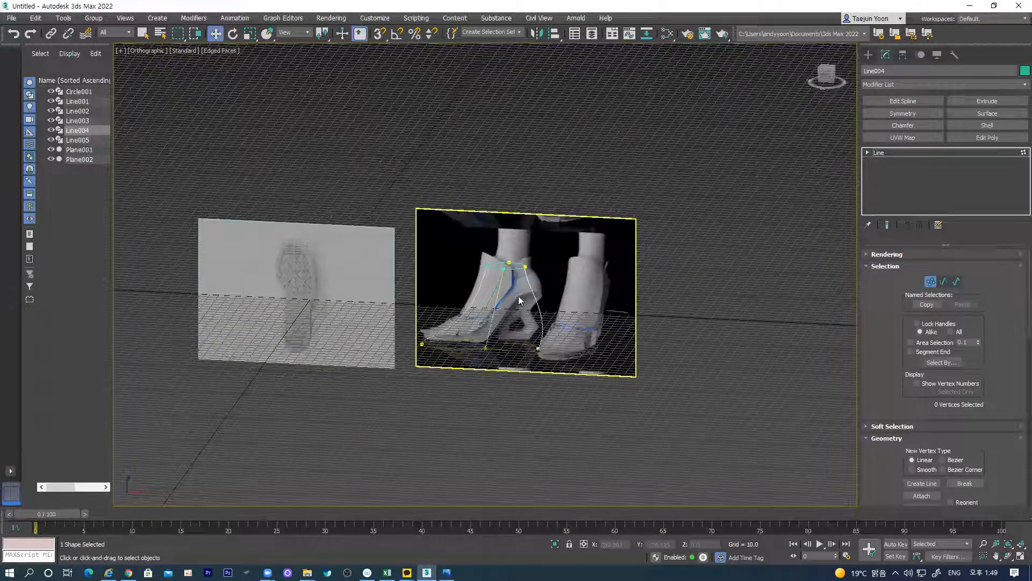
Step: Switch to the Left view, leave the heel line, and open the side line nearer the reference plane for vertex editing
{"action": "key", "text": "f"}
{"action": "key", "text": "l"}
{"action": "middle_click_drag", "start_coordinate": [502, 301], "coordinate": [491, 341]}
{"action": "scroll", "coordinate": [491, 339], "scroll_direction": "up", "scroll_amount": 3}
{"action": "middle_click_drag", "start_coordinate": [591, 254], "coordinate": [574, 352]}
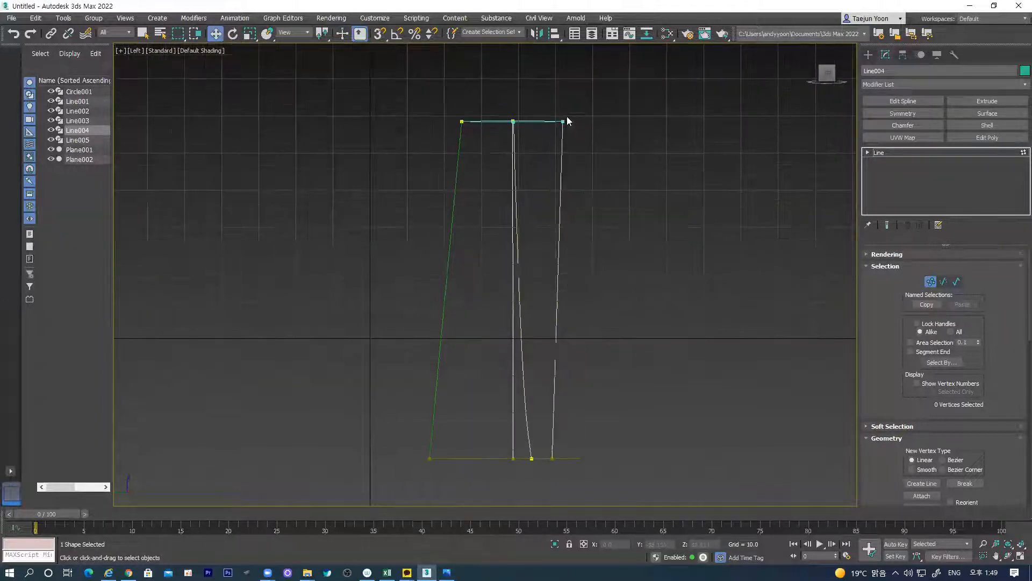
{"action": "left_click", "coordinate": [931, 282]}
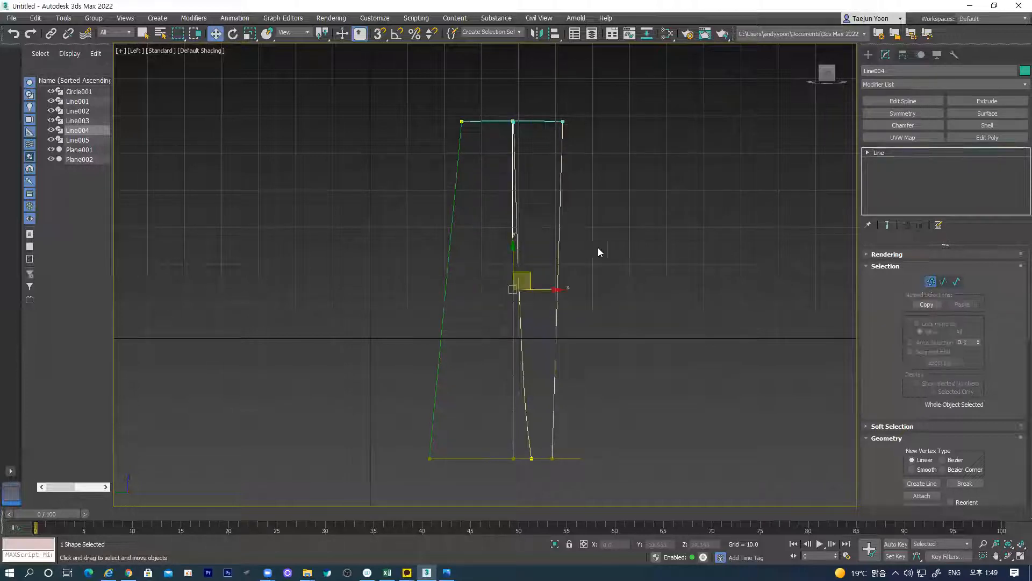
{"action": "left_click", "coordinate": [552, 239]}
{"action": "left_click", "coordinate": [558, 240]}
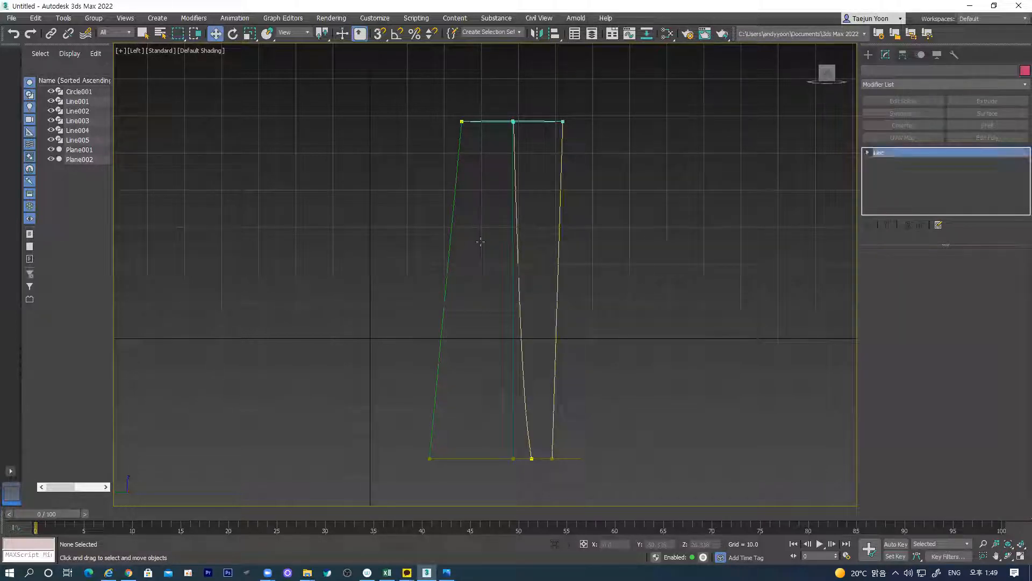
{"action": "left_click", "coordinate": [451, 240]}
{"action": "left_click", "coordinate": [931, 282]}
Step: Convert both end vertices of this side line to Bezier and pull their handles for an outward bulge above the sole and a vertical start at the ankle
{"action": "left_click_drag", "start_coordinate": [550, 526], "coordinate": [418, 503]}
{"action": "right_click", "coordinate": [425, 451]}
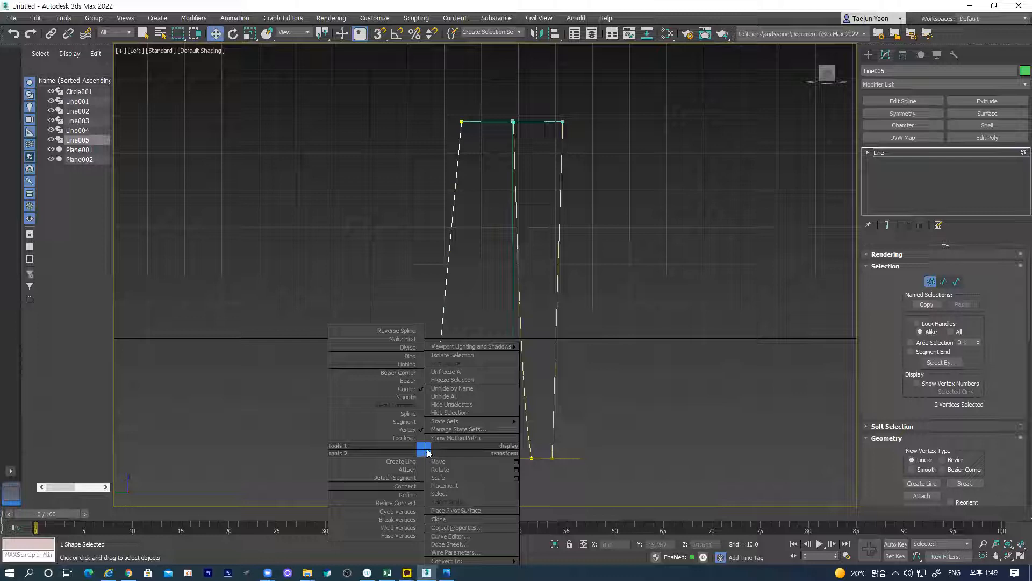
{"action": "left_click", "coordinate": [404, 380]}
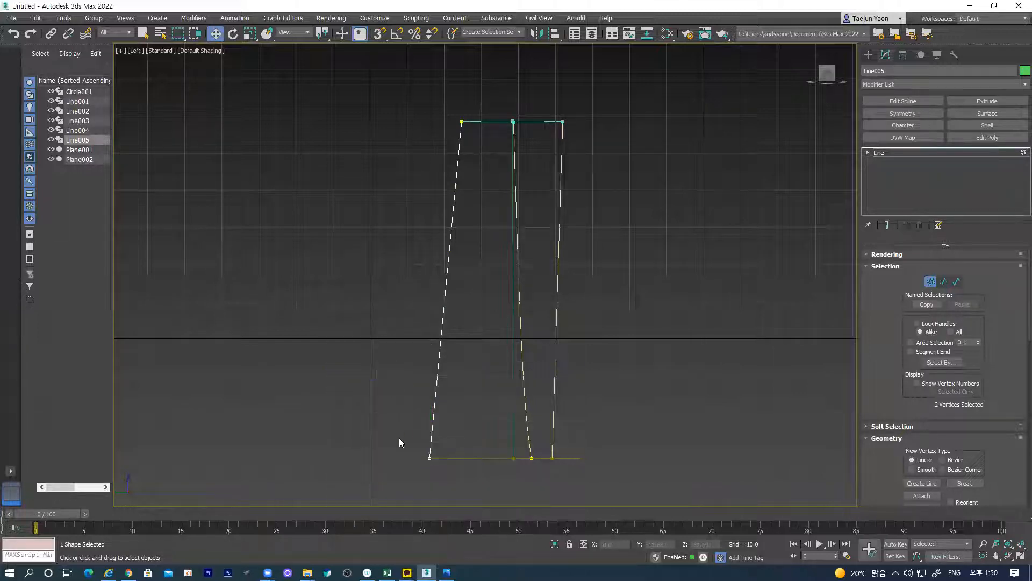
{"action": "left_click", "coordinate": [430, 458]}
{"action": "left_click_drag", "start_coordinate": [437, 345], "coordinate": [415, 417]}
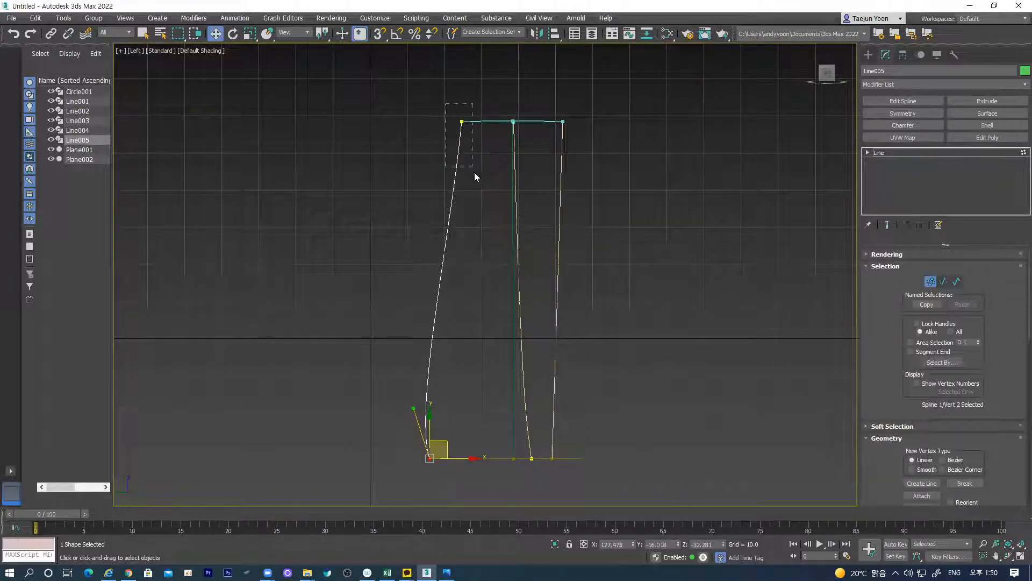
{"action": "left_click_drag", "start_coordinate": [475, 172], "coordinate": [474, 173]}
{"action": "left_click_drag", "start_coordinate": [451, 235], "coordinate": [461, 256]}
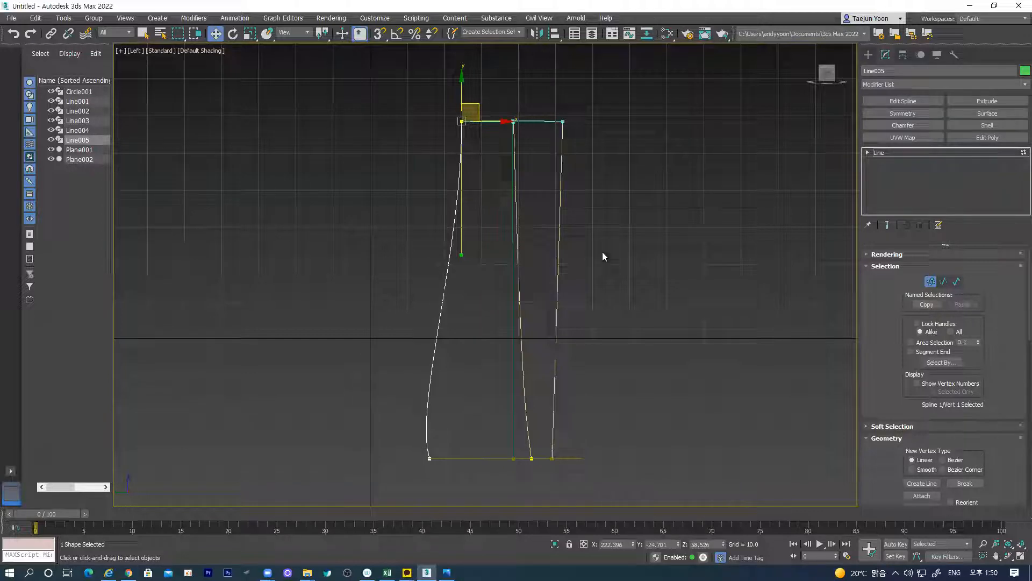
Step: Leave this line's vertex editing and select the side line on the opposite side of the boot
{"action": "left_click", "coordinate": [930, 282]}
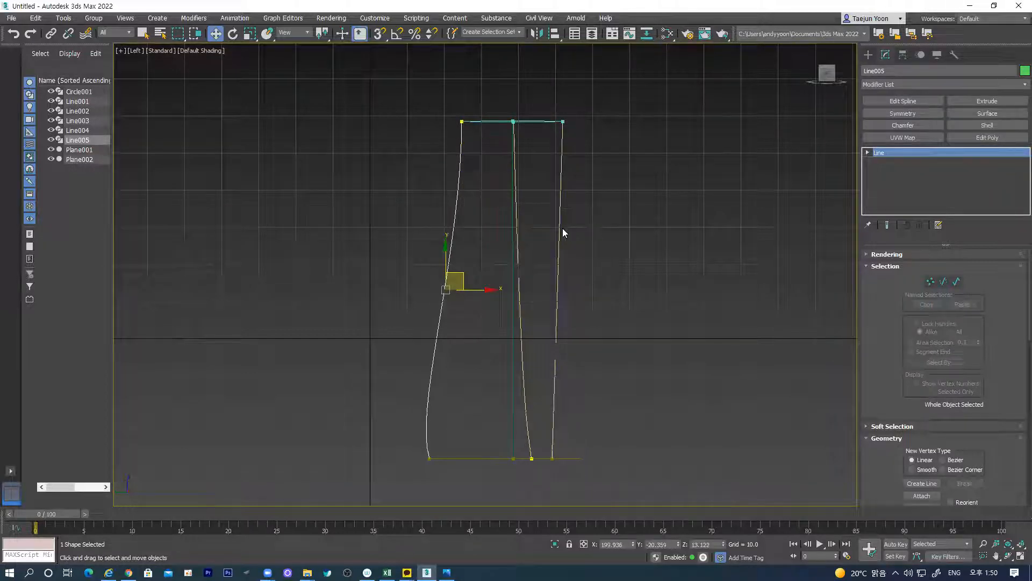
{"action": "left_click", "coordinate": [560, 228]}
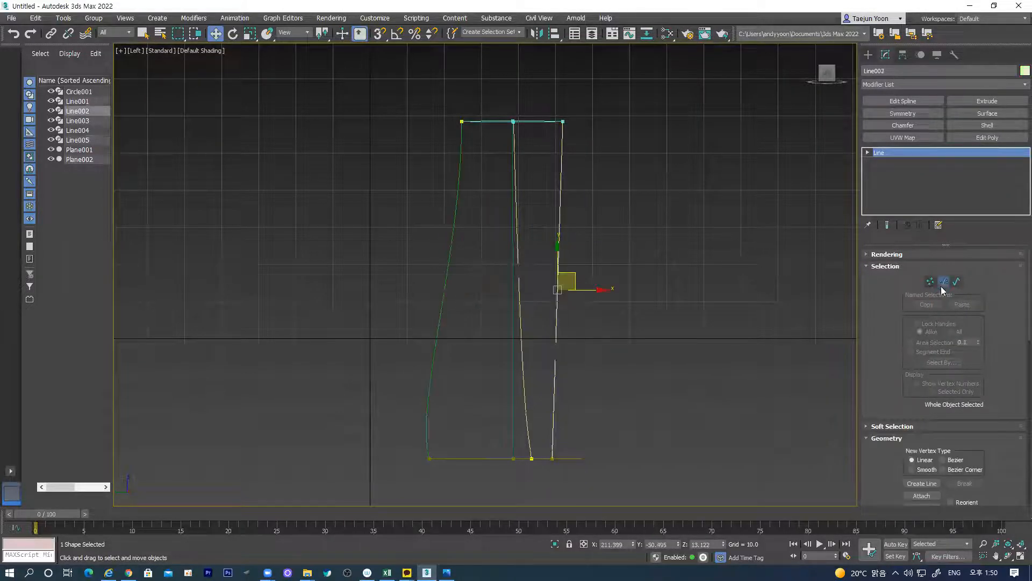
{"action": "left_click", "coordinate": [944, 281]}
{"action": "left_click_drag", "start_coordinate": [668, 78], "coordinate": [562, 484]}
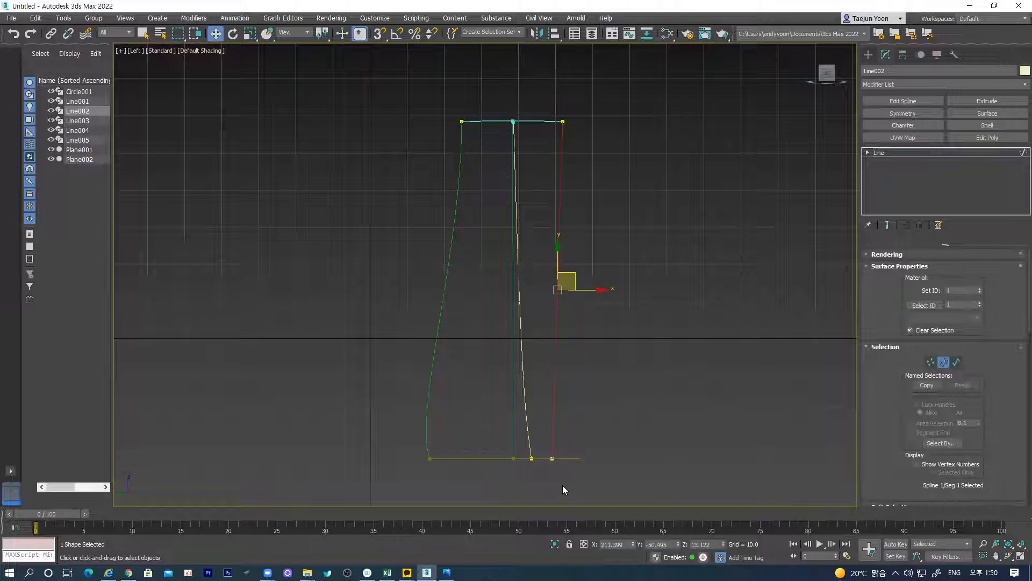
{"action": "right_click", "coordinate": [553, 457]}
{"action": "left_click", "coordinate": [880, 194]}
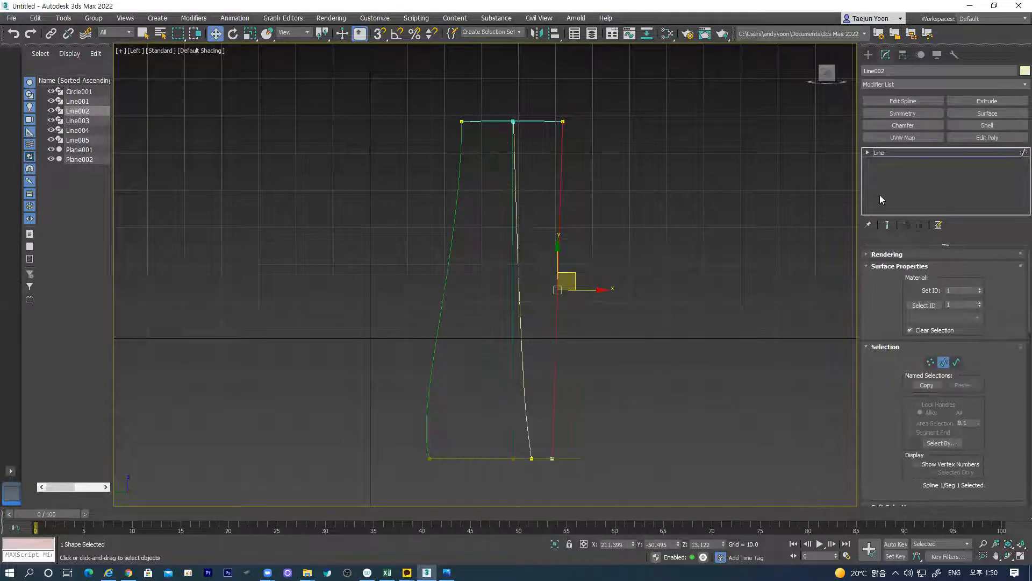
Step: Select the ankle and sole vertices of the opposite side line and convert both to Bezier Corner
{"action": "left_click", "coordinate": [867, 152]}
{"action": "left_click", "coordinate": [888, 162]}
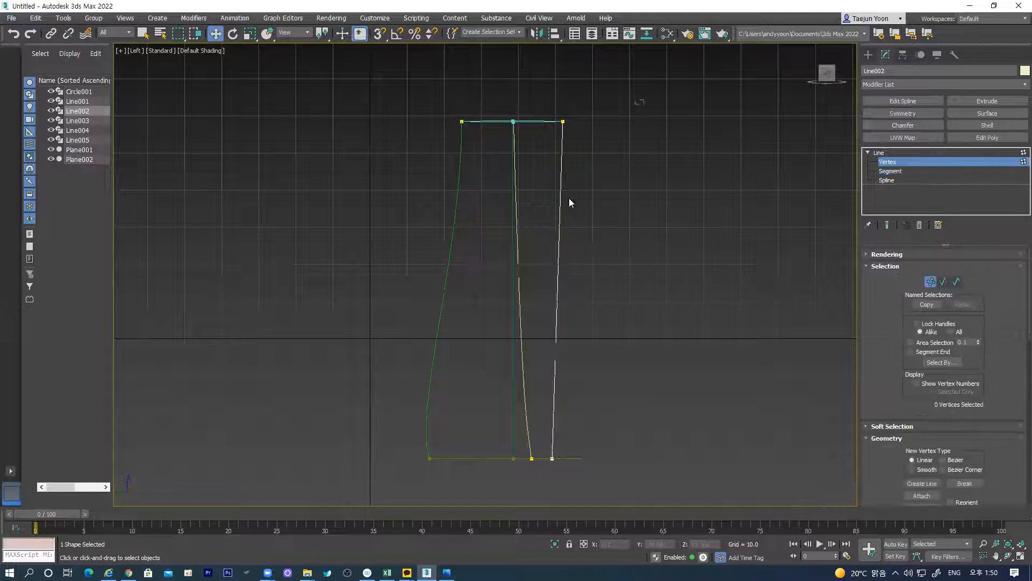
{"action": "left_click", "coordinate": [562, 121]}
{"action": "left_click", "coordinate": [552, 458], "text": "ctrl"}
{"action": "right_click", "coordinate": [553, 455]}
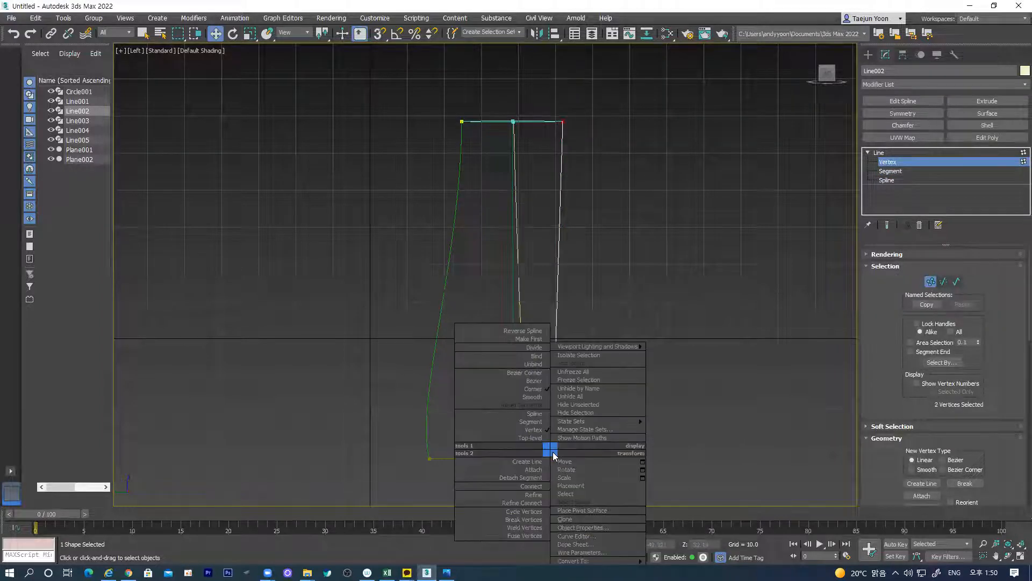
{"action": "left_click", "coordinate": [524, 372]}
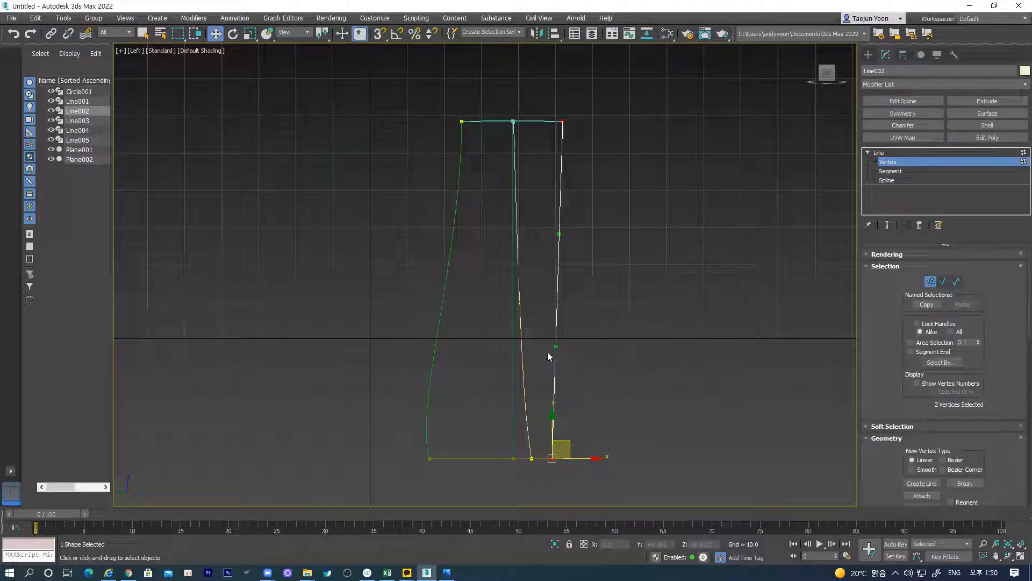
Step: Adjust the sole and ankle handles of this side line to give it a slight outward curve, and clear the vertex selection
{"action": "left_click_drag", "start_coordinate": [556, 343], "coordinate": [576, 449]}
{"action": "left_click_drag", "start_coordinate": [559, 233], "coordinate": [557, 280]}
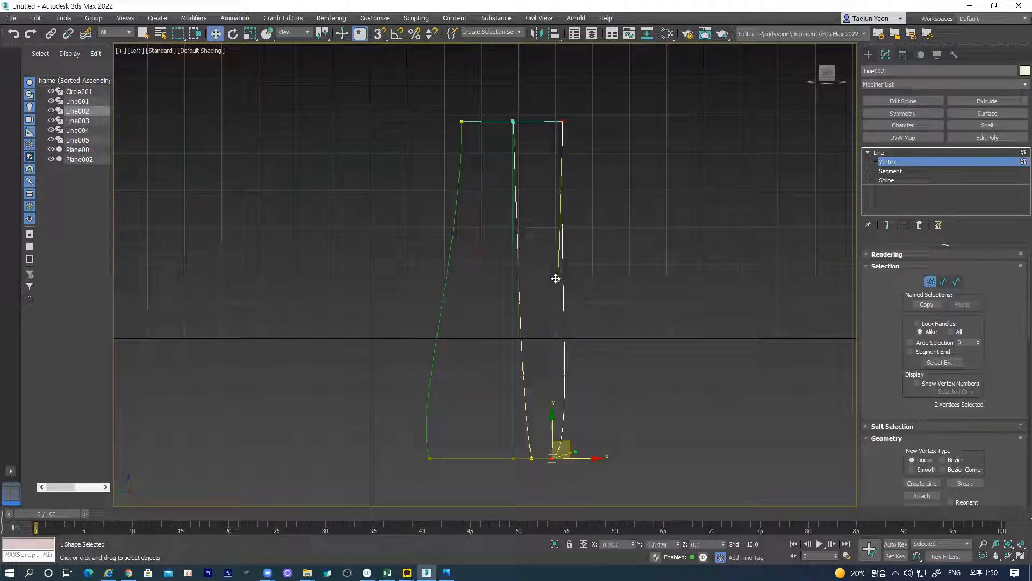
{"action": "left_click_drag", "start_coordinate": [576, 456], "coordinate": [559, 410]}
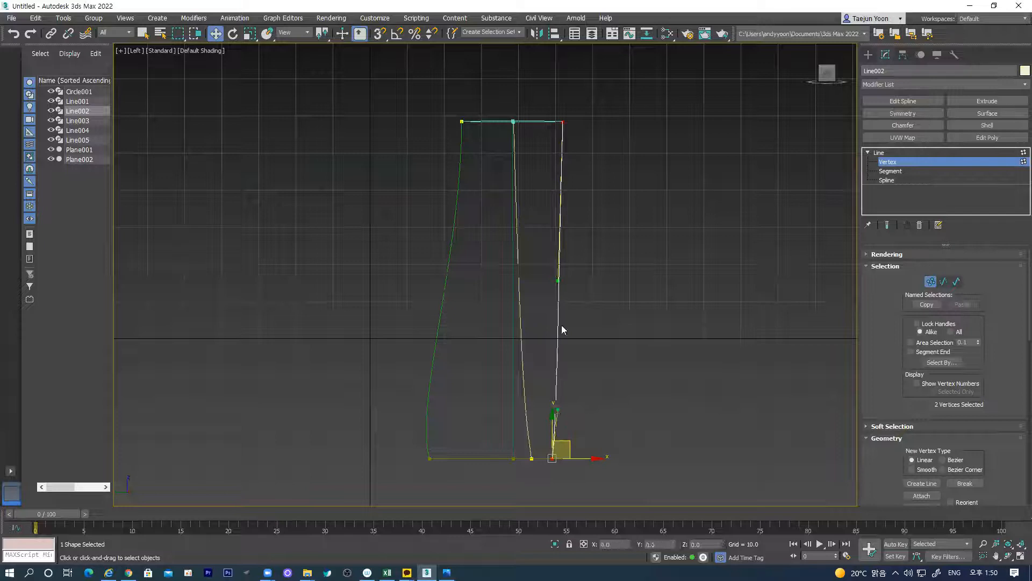
{"action": "left_click_drag", "start_coordinate": [558, 279], "coordinate": [568, 261]}
{"action": "left_click", "coordinate": [572, 446]}
Step: Switch to the Perspective view, leave the side line's vertex editing, and clear the object selection
{"action": "middle_click_drag", "start_coordinate": [572, 447], "coordinate": [495, 360], "text": "alt"}
{"action": "key", "text": "p"}
{"action": "middle_click_drag", "start_coordinate": [576, 233], "coordinate": [542, 253], "text": "alt"}
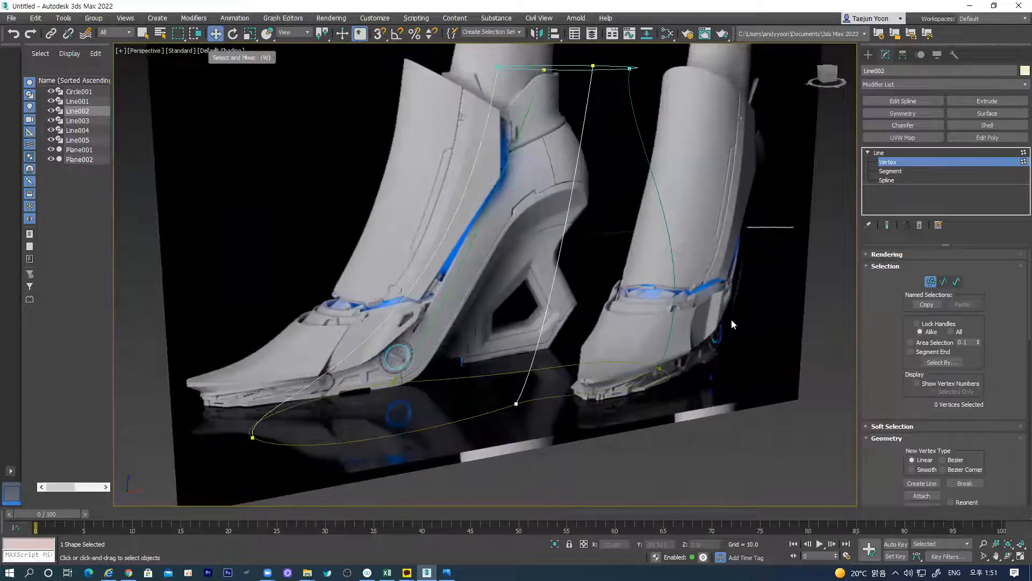
{"action": "left_click", "coordinate": [931, 282]}
{"action": "middle_click_drag", "start_coordinate": [732, 385], "coordinate": [553, 382]}
{"action": "scroll", "coordinate": [714, 370], "scroll_direction": "down", "scroll_amount": 5}
{"action": "left_click", "coordinate": [696, 412]}
Step: Select the sole outline spline, Line001, in the Perspective view
{"action": "scroll", "coordinate": [536, 382], "scroll_direction": "up", "scroll_amount": 5}
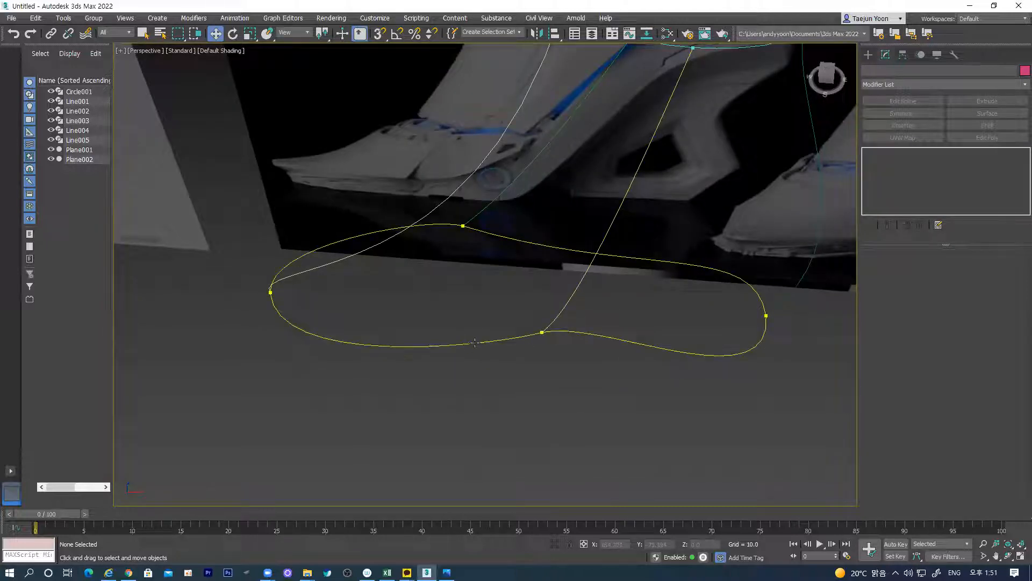
{"action": "left_click", "coordinate": [556, 339]}
{"action": "middle_click_drag", "start_coordinate": [556, 339], "coordinate": [519, 336], "text": "alt"}
{"action": "mouse_move", "coordinate": [500, 370]}
{"action": "middle_mouse_down", "text": "alt"}
{"action": "mouse_move", "coordinate": [483, 369]}
{"action": "mouse_move", "coordinate": [546, 322]}
{"action": "mouse_move", "coordinate": [469, 354]}
{"action": "mouse_move", "coordinate": [507, 387]}
{"action": "mouse_move", "coordinate": [511, 347]}
{"action": "mouse_move", "coordinate": [514, 361]}
{"action": "mouse_move", "coordinate": [479, 357]}
{"action": "mouse_move", "coordinate": [497, 322]}
{"action": "mouse_move", "coordinate": [569, 334]}
{"action": "mouse_move", "coordinate": [437, 293]}
{"action": "middle_mouse_up", "text": "alt"}
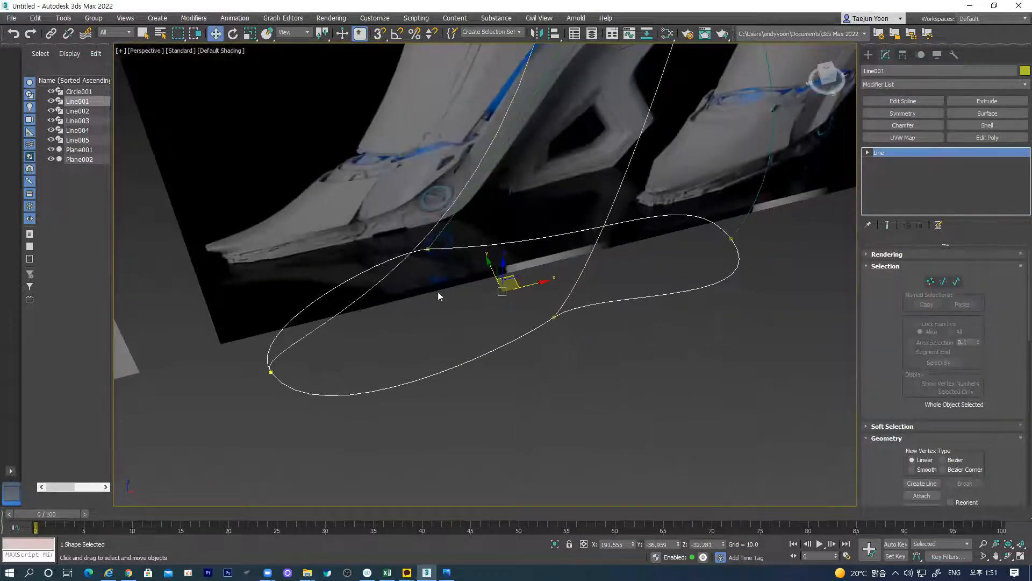
{"action": "middle_click_drag", "start_coordinate": [565, 290], "coordinate": [595, 334], "text": "alt"}
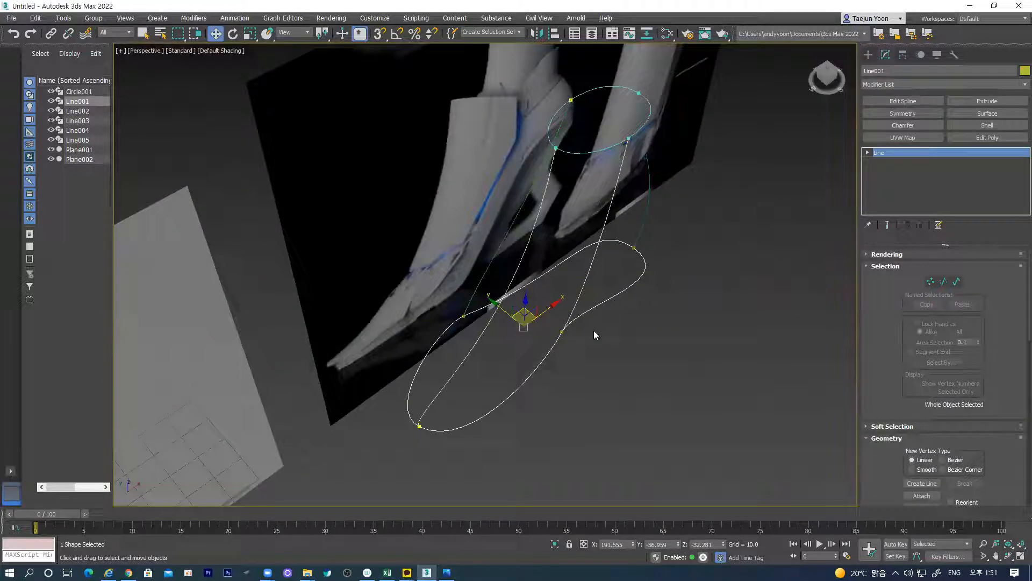
{"action": "left_click", "coordinate": [628, 310]}
{"action": "left_click", "coordinate": [625, 291]}
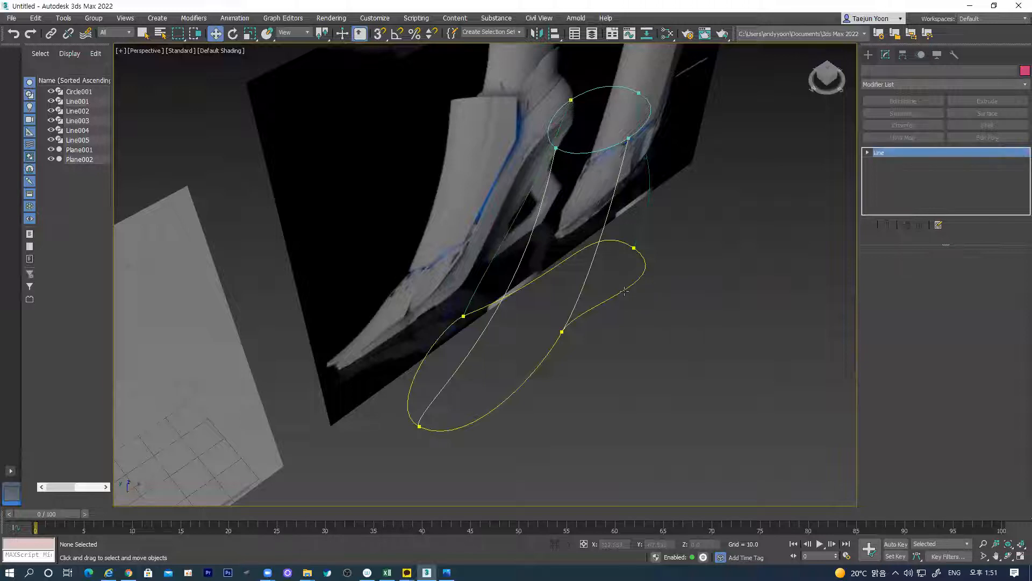
Step: Attach the ankle oval and all four connecting lines to the sole outline, and finish the Attach command
{"action": "scroll", "coordinate": [902, 374], "scroll_direction": "down", "scroll_amount": 4}
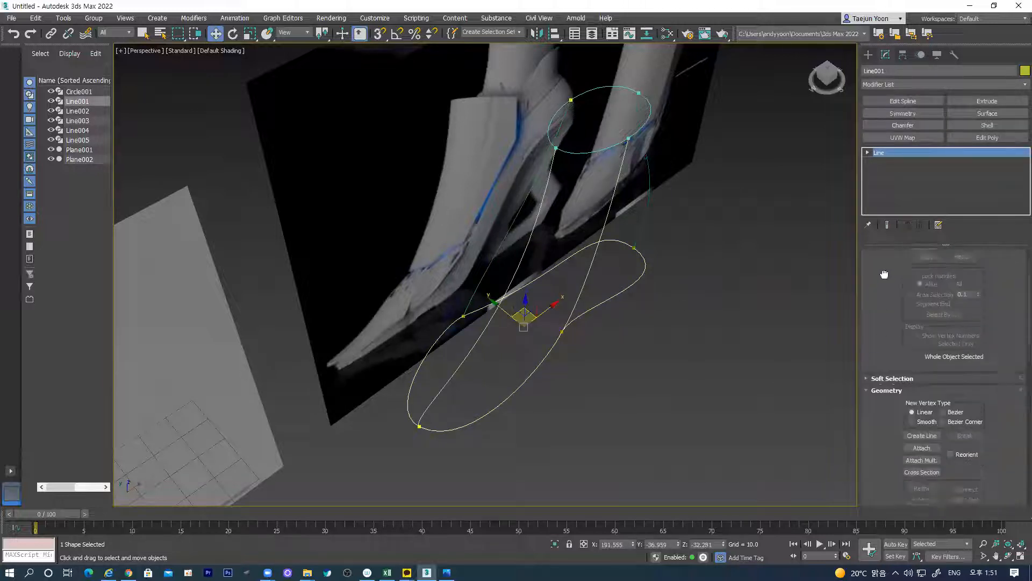
{"action": "left_click", "coordinate": [921, 389]}
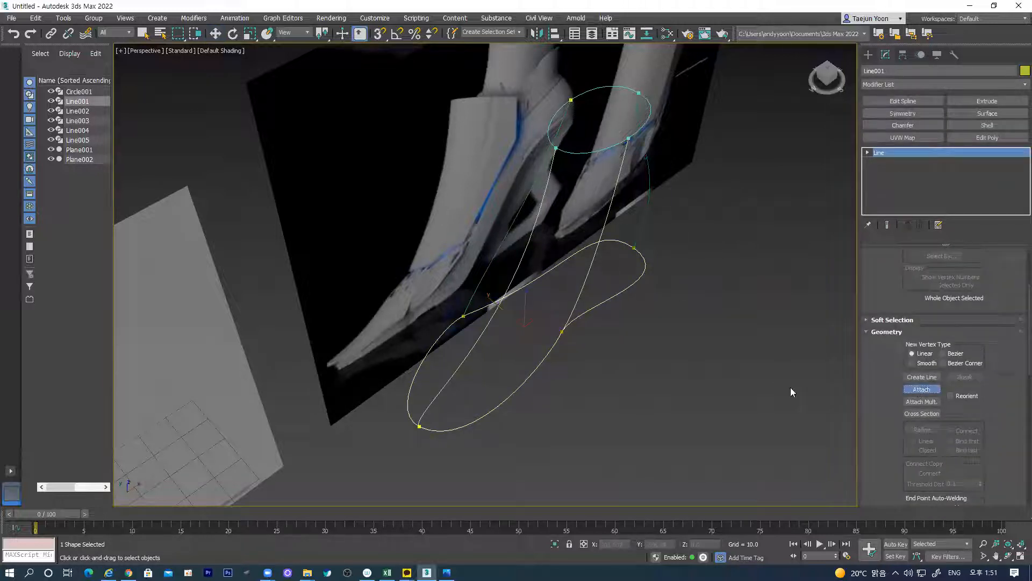
{"action": "left_click", "coordinate": [584, 284]}
{"action": "left_click", "coordinate": [648, 228]}
{"action": "middle_click_drag", "start_coordinate": [638, 284], "coordinate": [628, 344], "text": "alt"}
{"action": "left_click", "coordinate": [628, 222]}
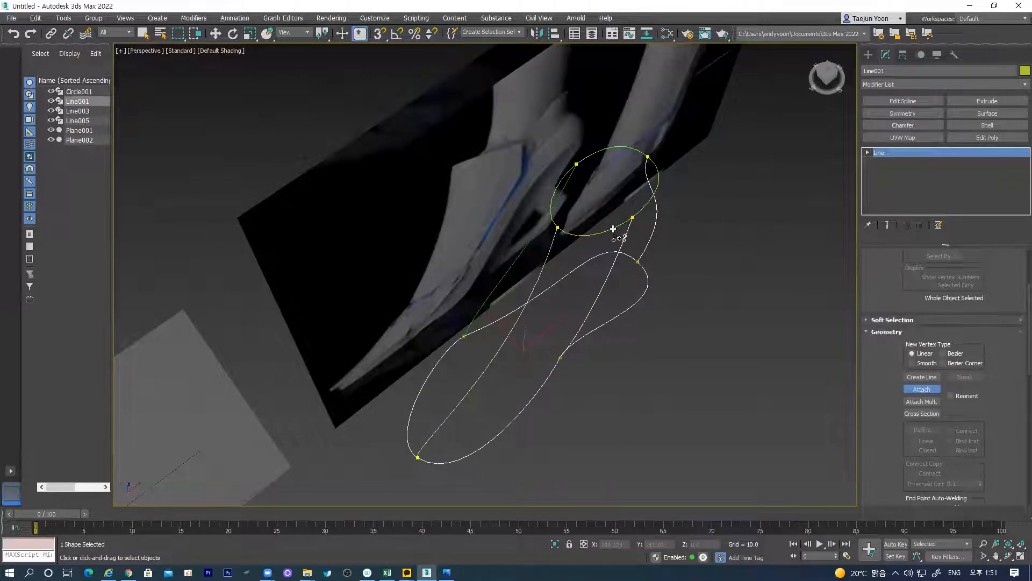
{"action": "left_click", "coordinate": [489, 367]}
{"action": "middle_click_drag", "start_coordinate": [490, 365], "coordinate": [453, 381], "text": "alt"}
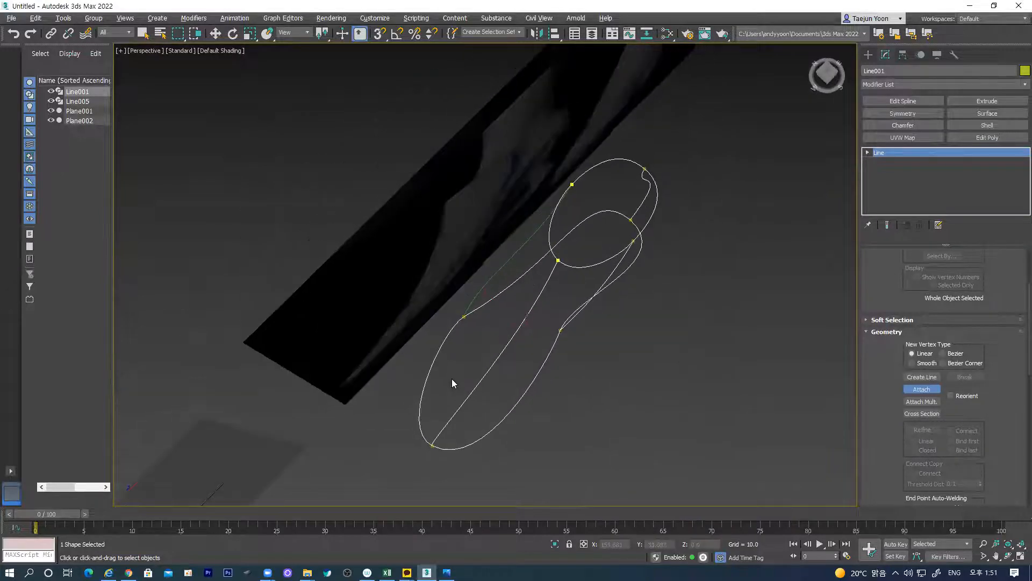
{"action": "left_click", "coordinate": [510, 274]}
{"action": "left_click", "coordinate": [215, 33]}
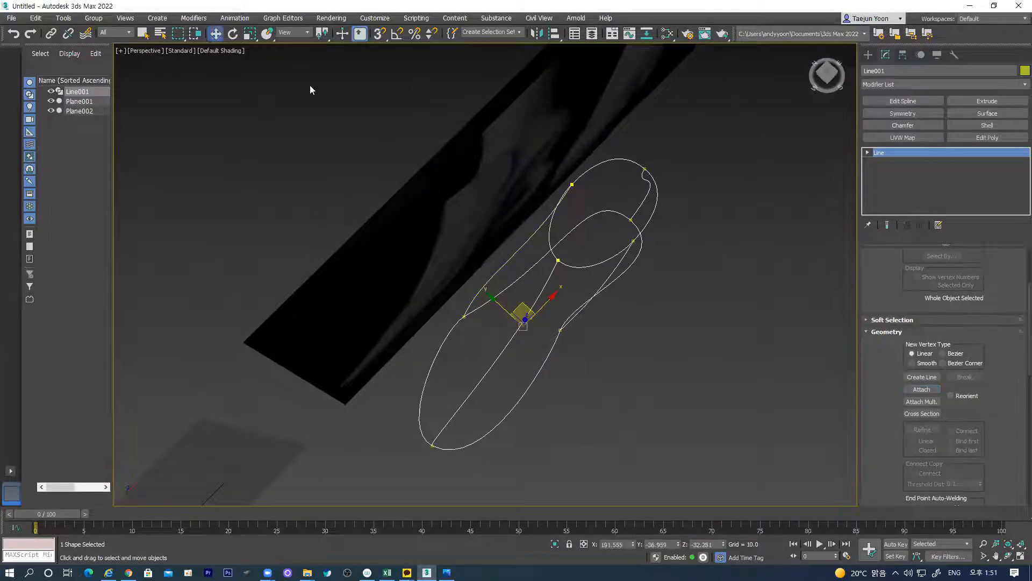
Step: Apply the Surface modifier to the attached spline cage and inspect the resulting skin from below the sole
{"action": "middle_click_drag", "start_coordinate": [676, 315], "coordinate": [571, 306], "text": "alt"}
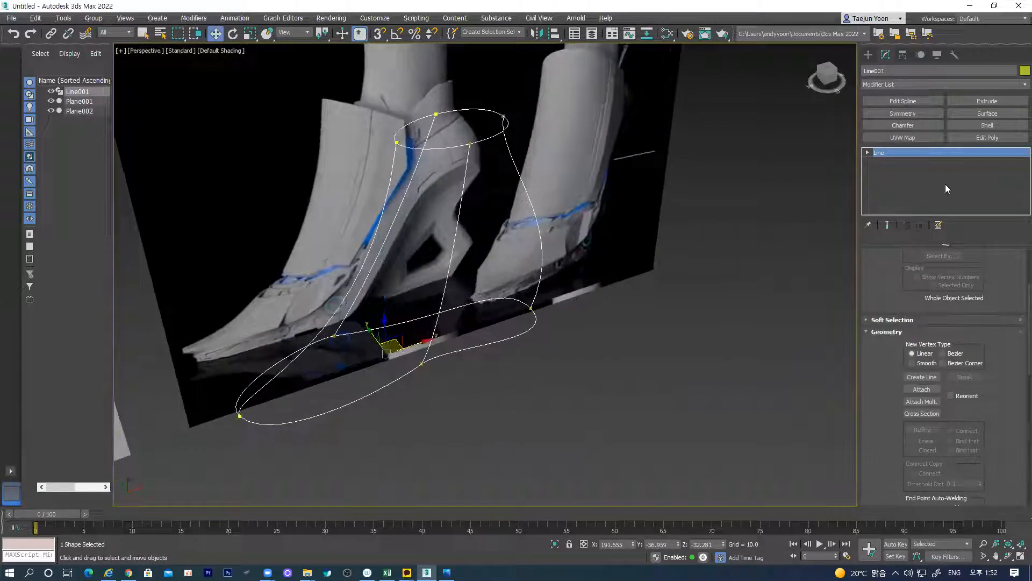
{"action": "left_click", "coordinate": [985, 113]}
{"action": "middle_click_drag", "start_coordinate": [530, 387], "coordinate": [431, 308], "text": "alt"}
{"action": "scroll", "coordinate": [434, 383], "scroll_direction": "up", "scroll_amount": 4}
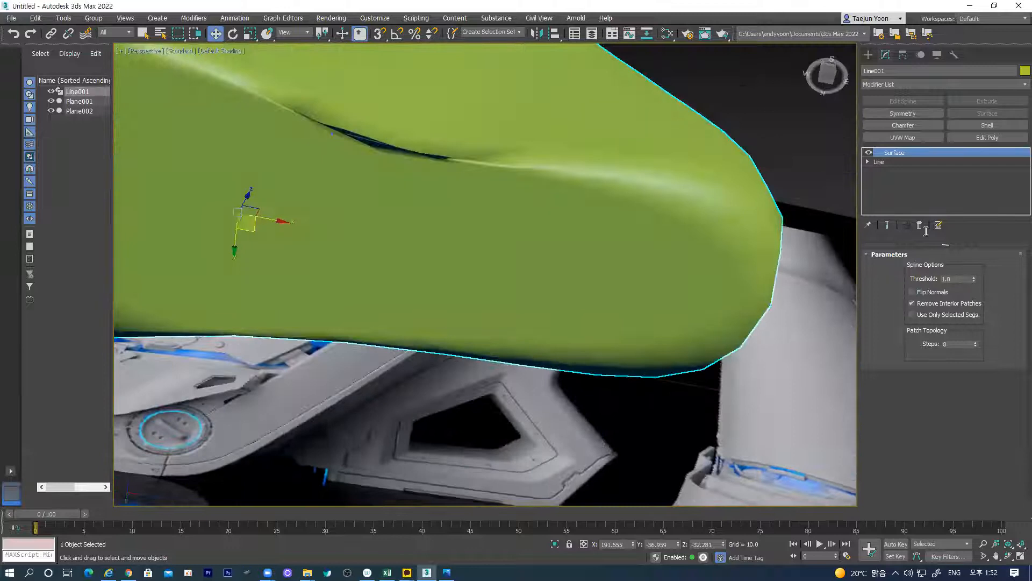
Step: Return to the Line's vertex editing, select both coincident vertices at the sole's side joint, and undo a trial handle adjustment
{"action": "left_click", "coordinate": [881, 163]}
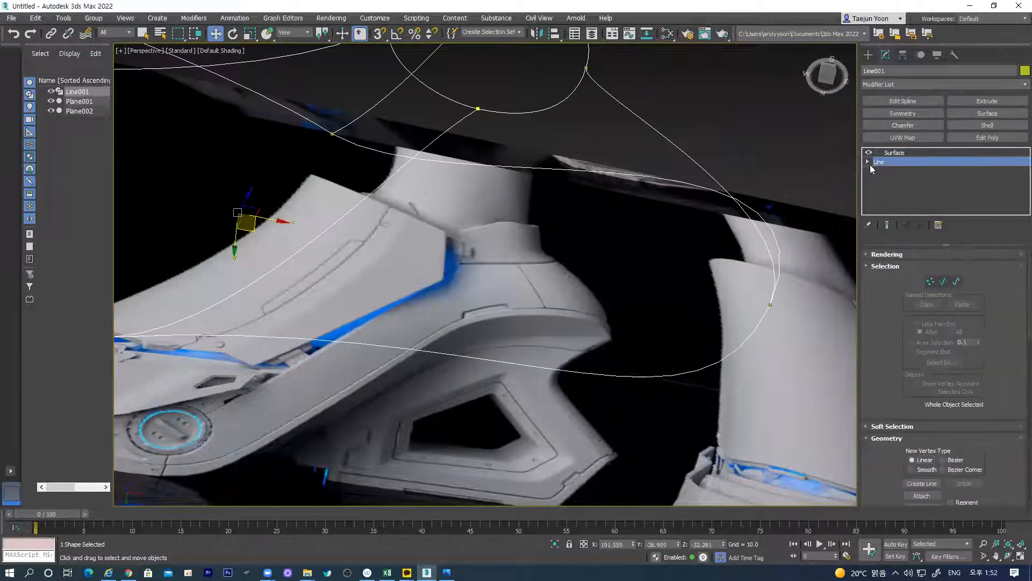
{"action": "middle_click_drag", "start_coordinate": [423, 315], "coordinate": [378, 417], "text": "alt"}
{"action": "scroll", "coordinate": [363, 395], "scroll_direction": "up", "scroll_amount": 3}
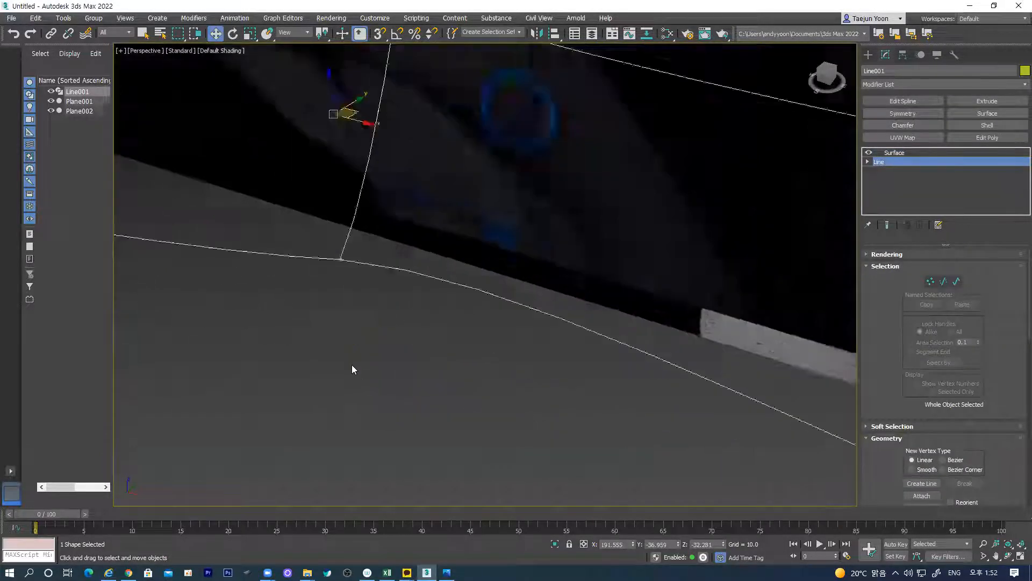
{"action": "scroll", "coordinate": [337, 253], "scroll_direction": "down", "scroll_amount": 2}
{"action": "left_click", "coordinate": [930, 281]}
{"action": "left_click", "coordinate": [334, 216]}
{"action": "middle_click_drag", "start_coordinate": [334, 214], "coordinate": [341, 302], "text": "alt"}
{"action": "left_click_drag", "start_coordinate": [310, 202], "coordinate": [345, 245]}
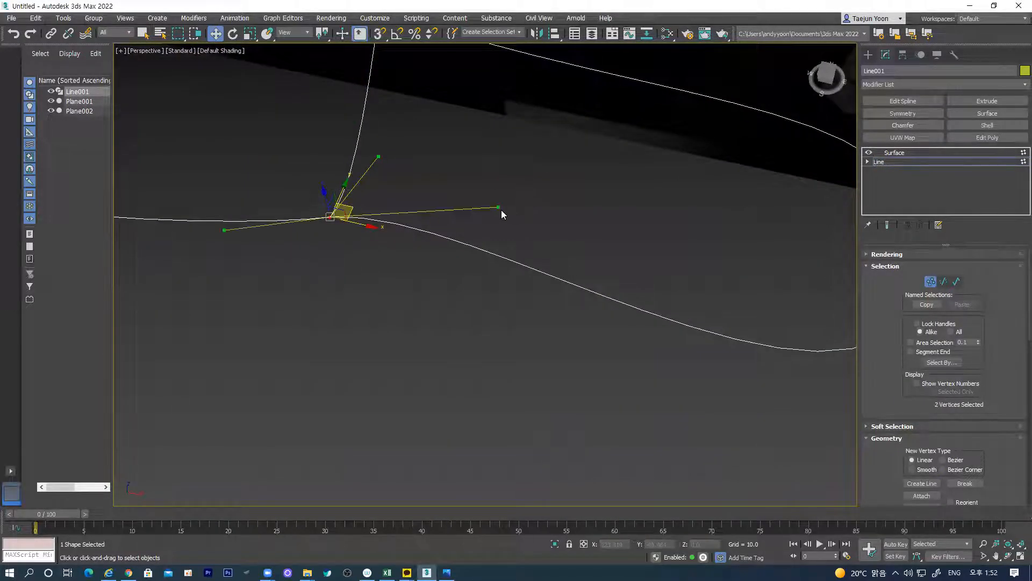
{"action": "left_click_drag", "start_coordinate": [497, 210], "coordinate": [495, 196]}
{"action": "key", "text": "ctrl+z"}
Step: In the Top view, adjust the sole outline's handles at the selected side joint to smooth the curve through it
{"action": "key", "text": "t"}
{"action": "scroll", "coordinate": [440, 364], "scroll_direction": "up", "scroll_amount": 4}
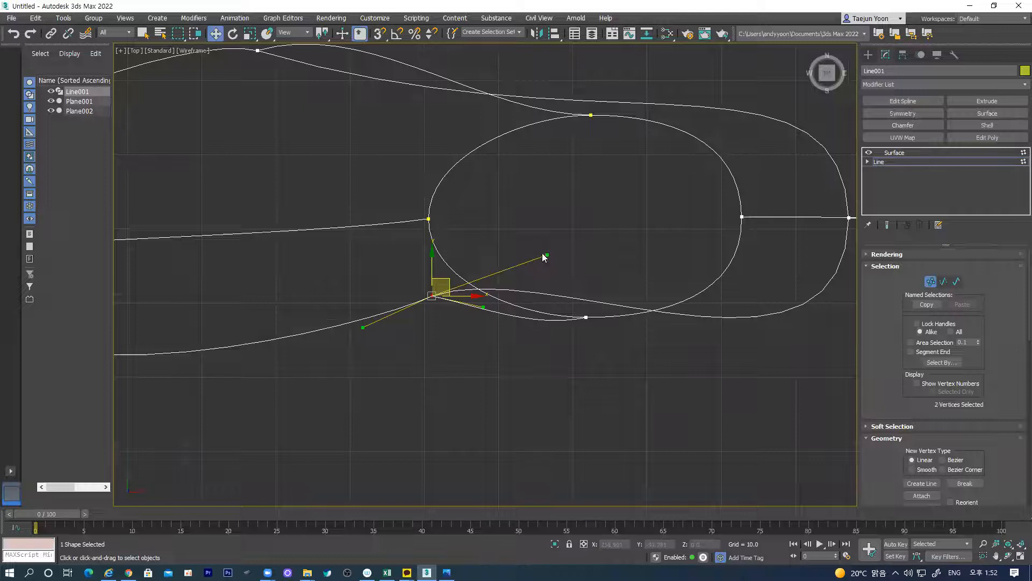
{"action": "left_click_drag", "start_coordinate": [548, 253], "coordinate": [541, 258]}
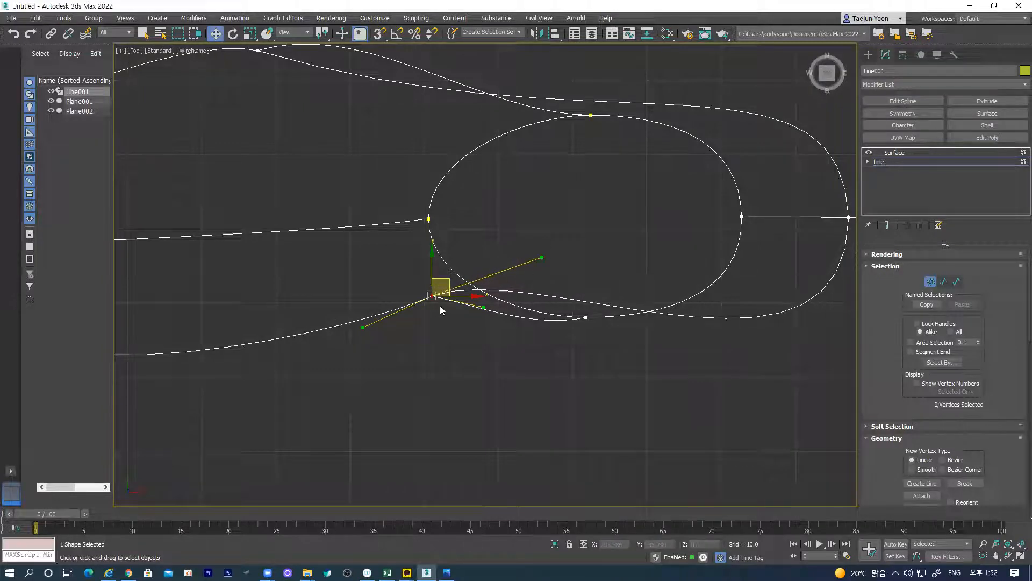
{"action": "left_click_drag", "start_coordinate": [362, 327], "coordinate": [361, 314]}
{"action": "left_click_drag", "start_coordinate": [540, 258], "coordinate": [541, 262]}
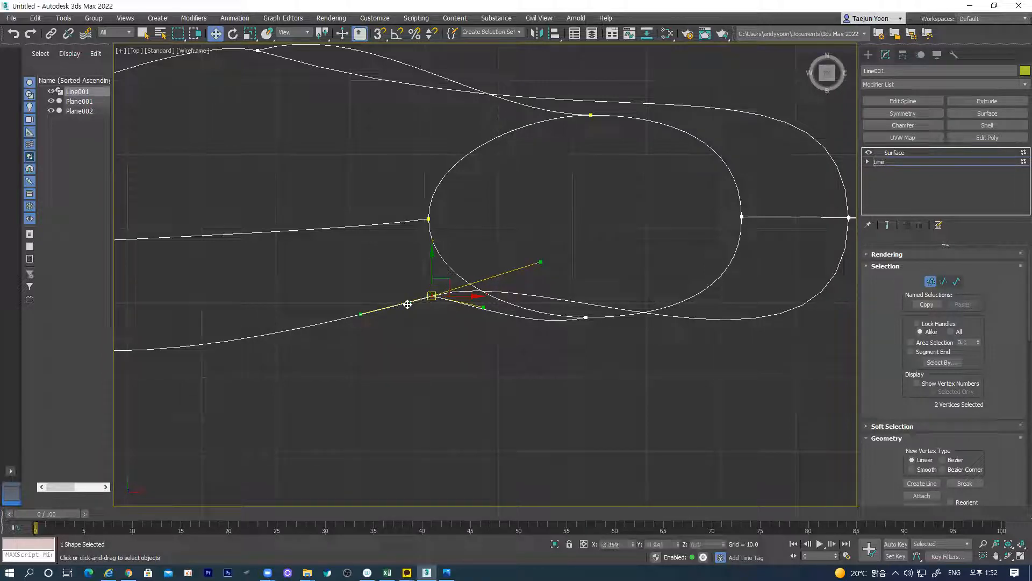
Step: Move the side joint's two vertices toward the toe and lengthen the sole outline's heel-side handle
{"action": "left_click_drag", "start_coordinate": [450, 280], "coordinate": [326, 312]}
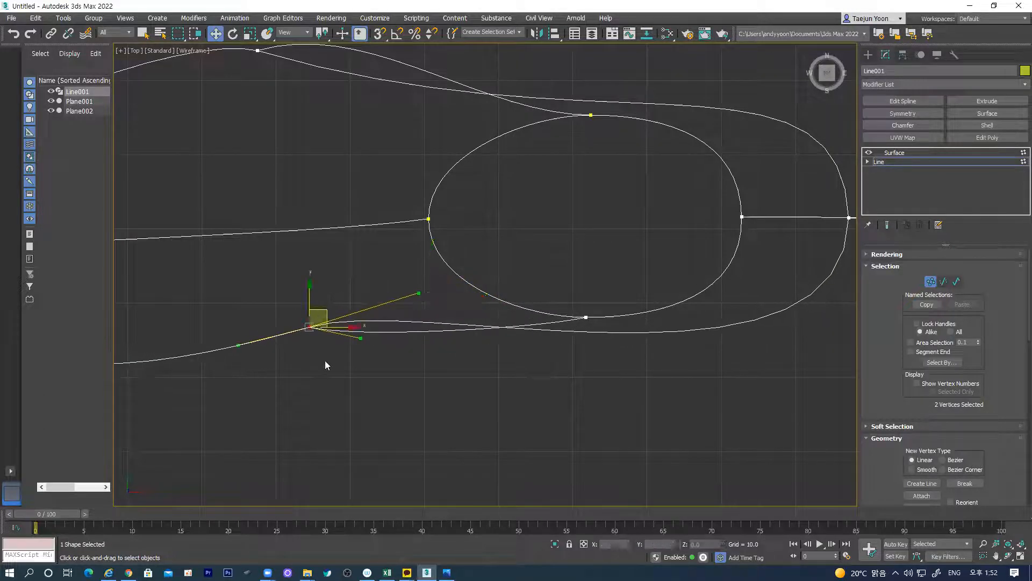
{"action": "scroll", "coordinate": [421, 344], "scroll_direction": "down", "scroll_amount": 2}
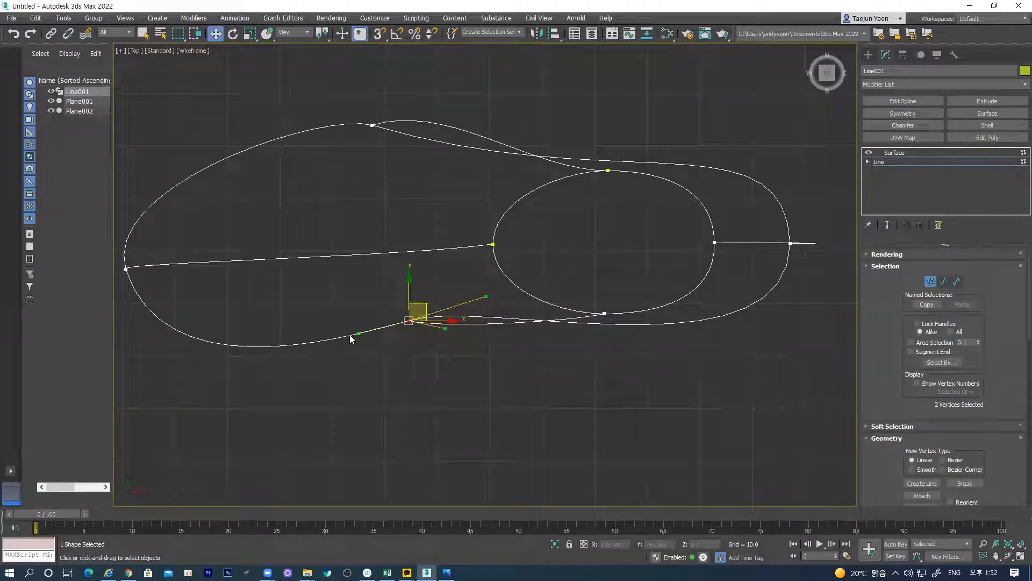
{"action": "left_click_drag", "start_coordinate": [485, 297], "coordinate": [568, 287]}
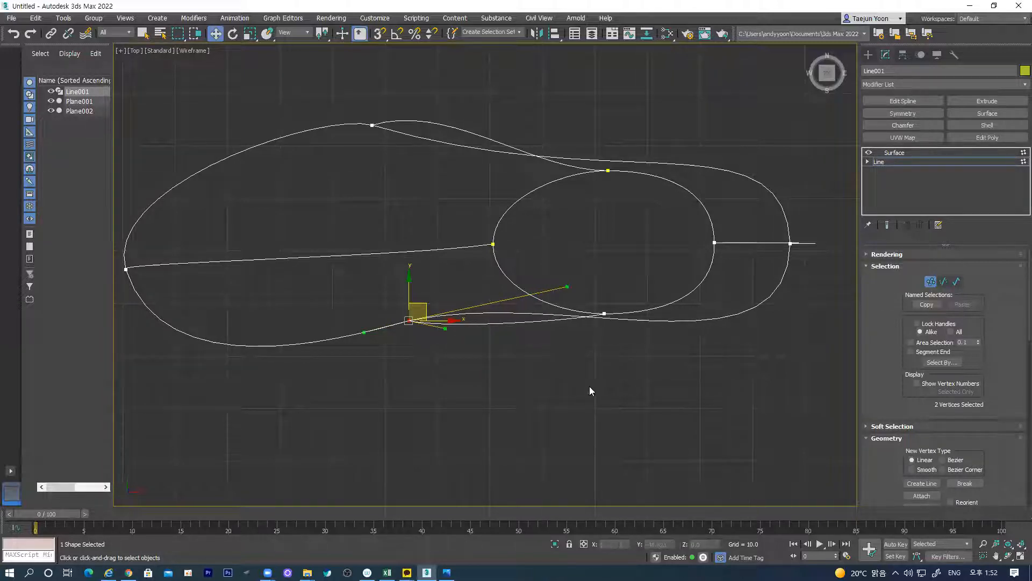
Step: In the Left view, adjust the side line's lower handle to shape its curve near the sole, and leave vertex editing
{"action": "middle_click_drag", "start_coordinate": [563, 347], "coordinate": [410, 410], "text": "alt"}
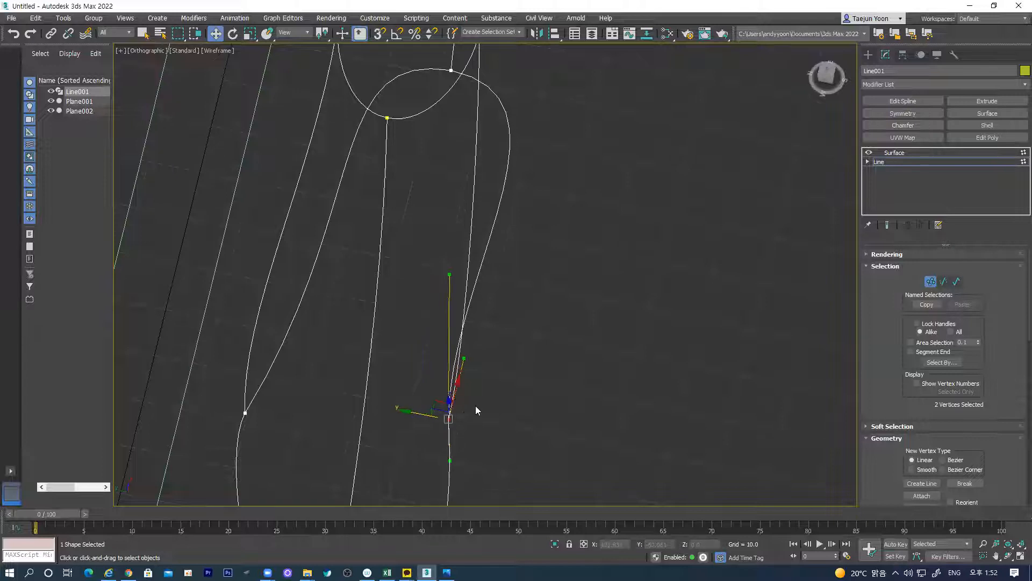
{"action": "key", "text": "f"}
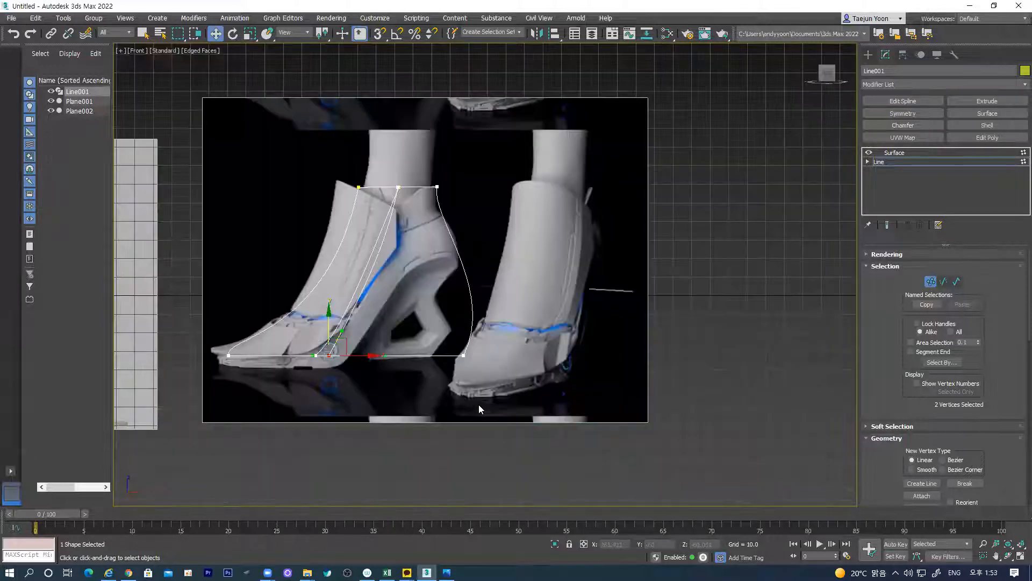
{"action": "key", "text": "l"}
{"action": "scroll", "coordinate": [544, 314], "scroll_direction": "up", "scroll_amount": 5}
{"action": "mouse_move", "coordinate": [615, 359]}
{"action": "left_mouse_down"}
{"action": "mouse_move", "coordinate": [625, 361]}
{"action": "mouse_move", "coordinate": [608, 364]}
{"action": "mouse_move", "coordinate": [624, 377]}
{"action": "left_mouse_up"}
{"action": "middle_click_drag", "start_coordinate": [623, 212], "coordinate": [622, 327]}
{"action": "scroll", "coordinate": [623, 324], "scroll_direction": "down", "scroll_amount": 2}
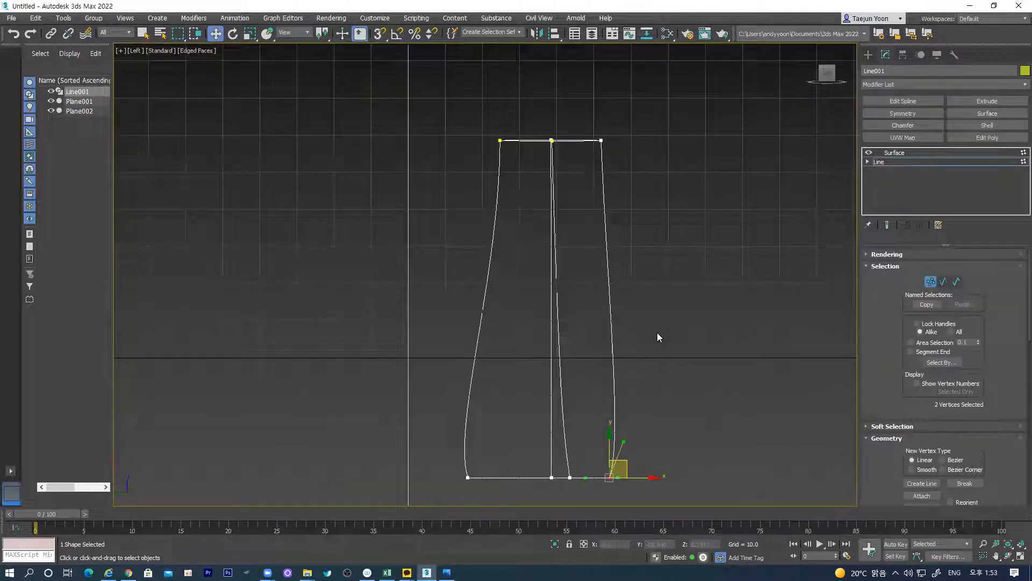
{"action": "left_click", "coordinate": [931, 282]}
Step: Return to the Surface modifier in the Perspective view and examine the boot surface from several sides
{"action": "middle_click_drag", "start_coordinate": [619, 376], "coordinate": [537, 302], "text": "alt"}
{"action": "key", "text": "p"}
{"action": "scroll", "coordinate": [502, 334], "scroll_direction": "down", "scroll_amount": 5}
{"action": "left_click", "coordinate": [892, 153]}
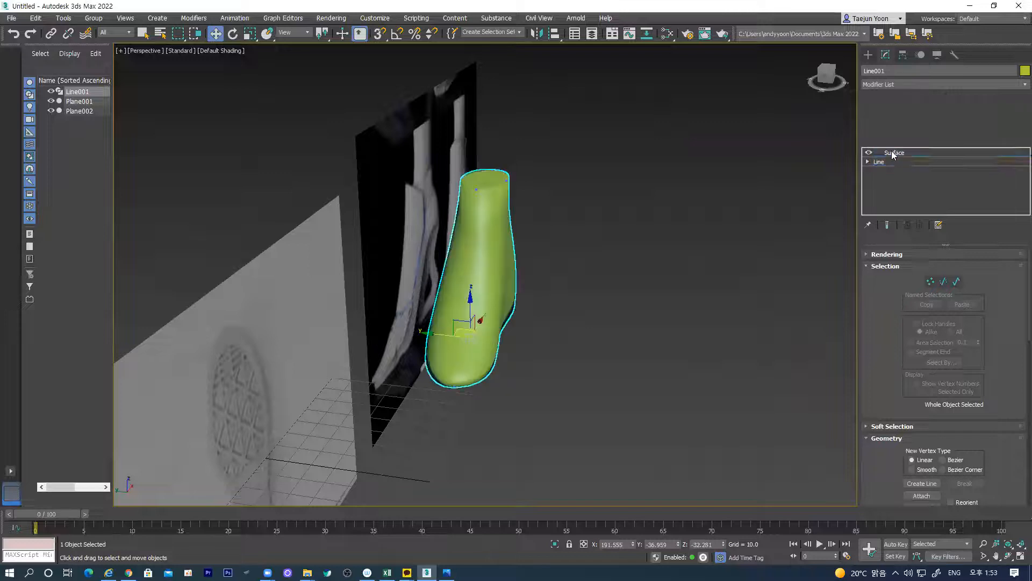
{"action": "middle_click_drag", "start_coordinate": [408, 268], "coordinate": [405, 314], "text": "alt"}
{"action": "middle_click_drag", "start_coordinate": [415, 358], "coordinate": [664, 320], "text": "alt"}
{"action": "middle_click_drag", "start_coordinate": [649, 272], "coordinate": [368, 260], "text": "alt"}
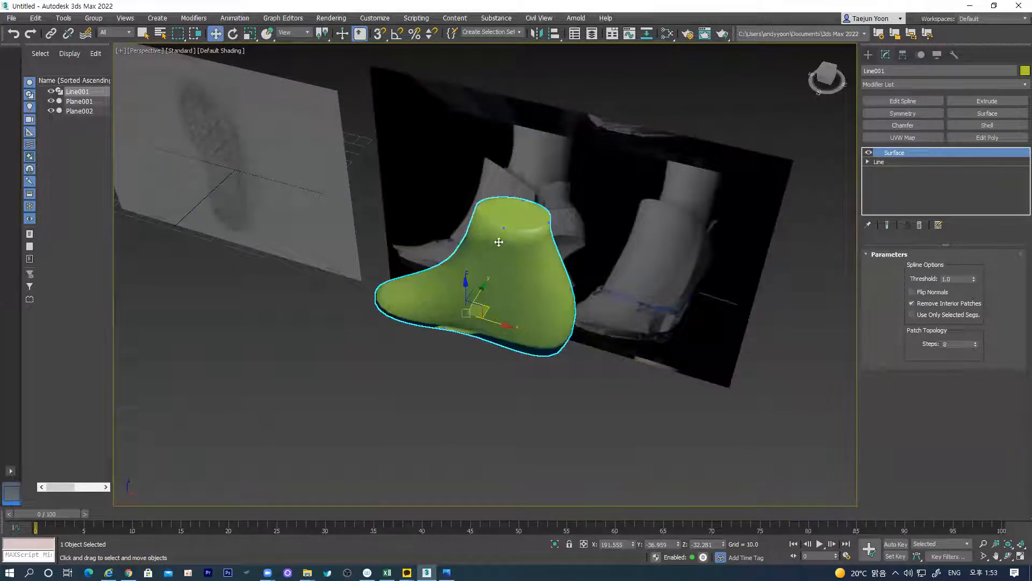
Step: In the Front view, raise the sole's rear vertices to the reference boot's heel and adjust the upper handle to follow its back contour
{"action": "key", "text": "t"}
{"action": "key", "text": "f"}
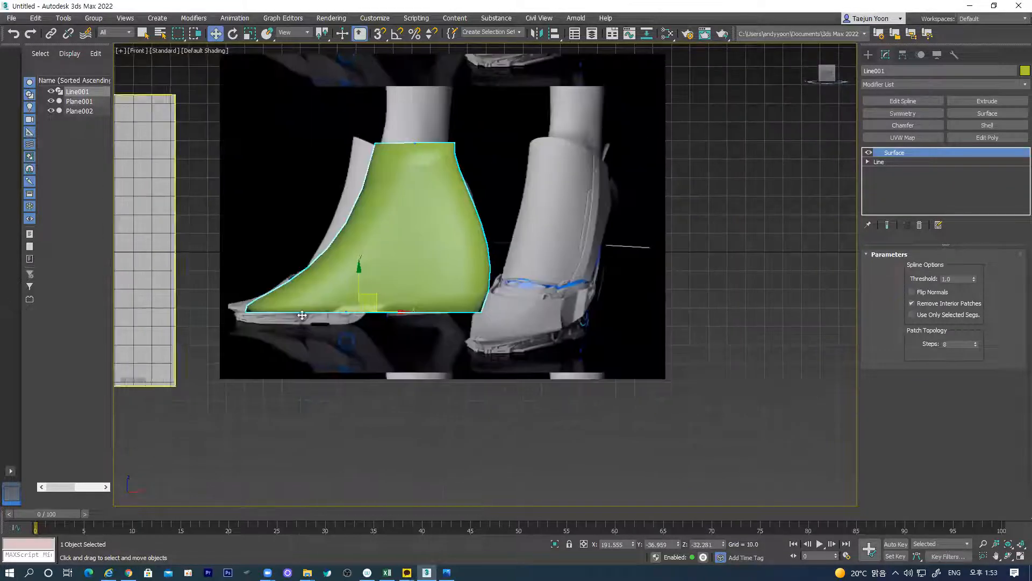
{"action": "scroll", "coordinate": [358, 337], "scroll_direction": "up", "scroll_amount": 5}
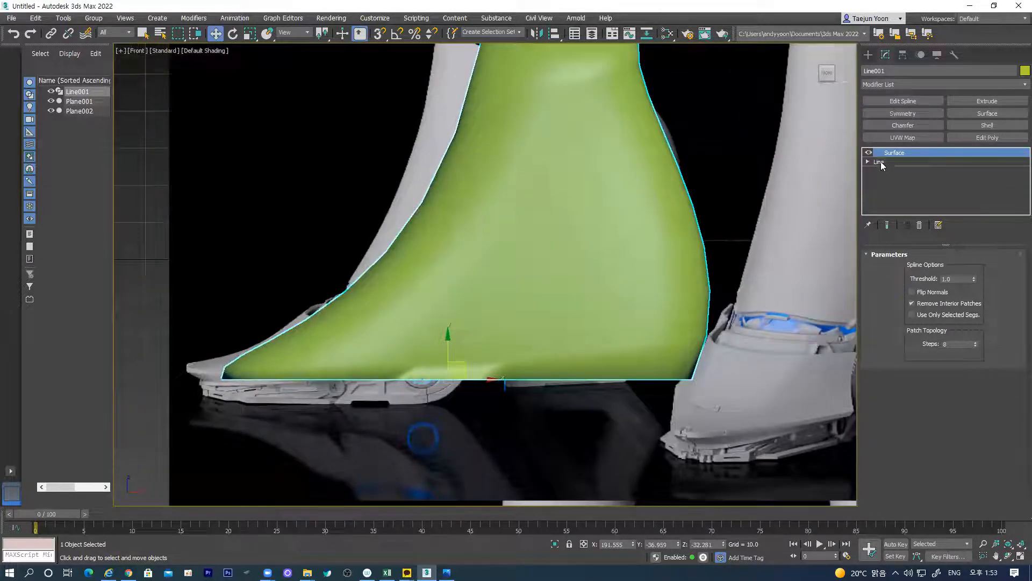
{"action": "left_click", "coordinate": [881, 161]}
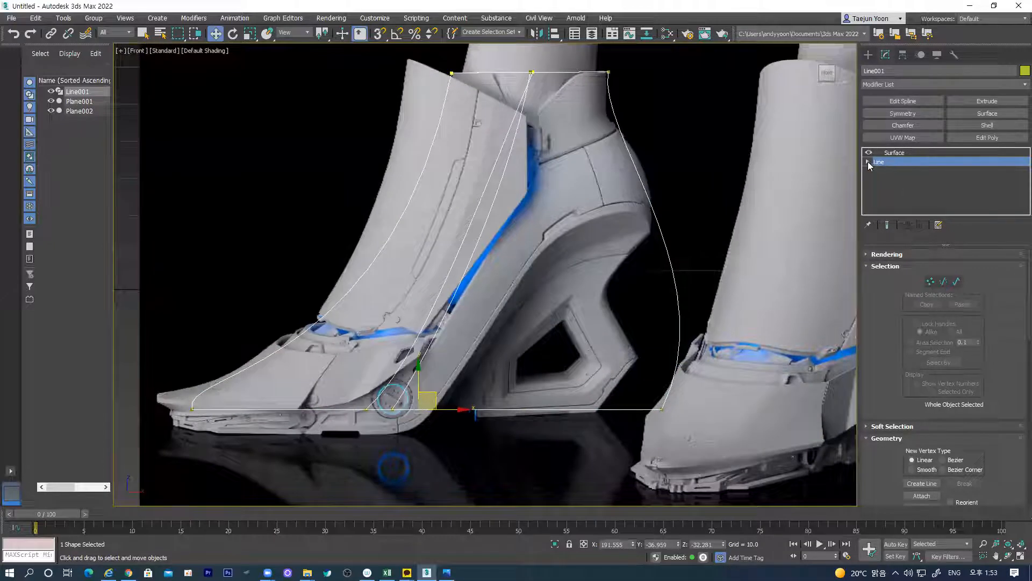
{"action": "left_click", "coordinate": [867, 162]}
{"action": "left_click", "coordinate": [885, 171]}
{"action": "left_click_drag", "start_coordinate": [620, 427], "coordinate": [670, 193]}
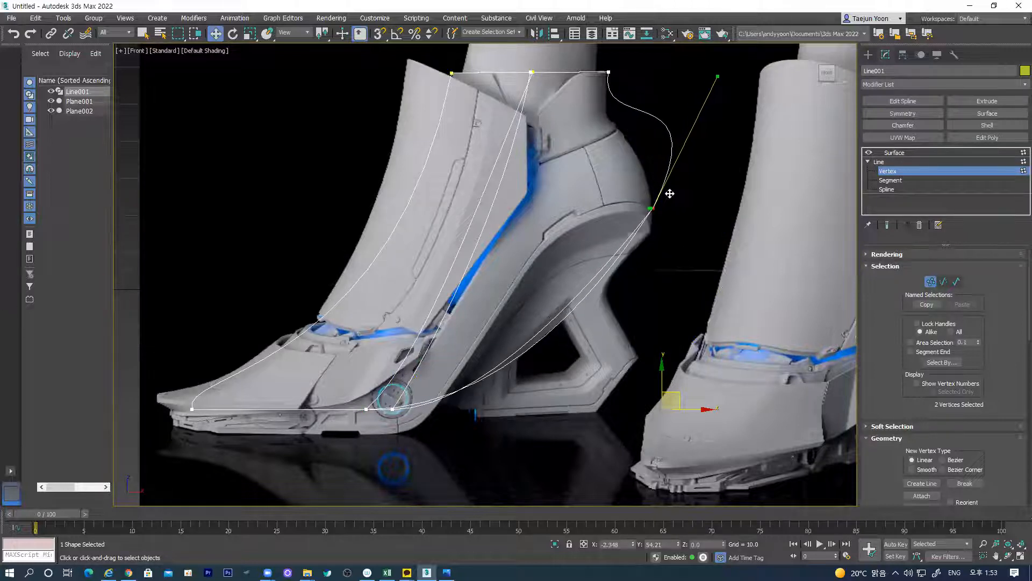
{"action": "left_click_drag", "start_coordinate": [718, 76], "coordinate": [654, 134]}
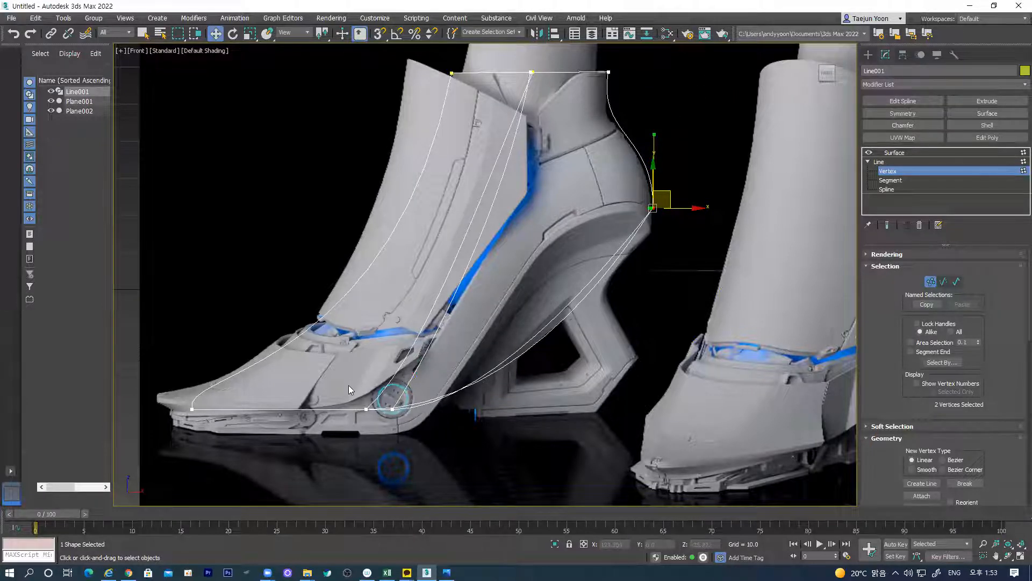
Step: Select the toe and side vertices of the sole and shift them slightly toward the toe
{"action": "left_click_drag", "start_coordinate": [414, 424], "coordinate": [395, 389]}
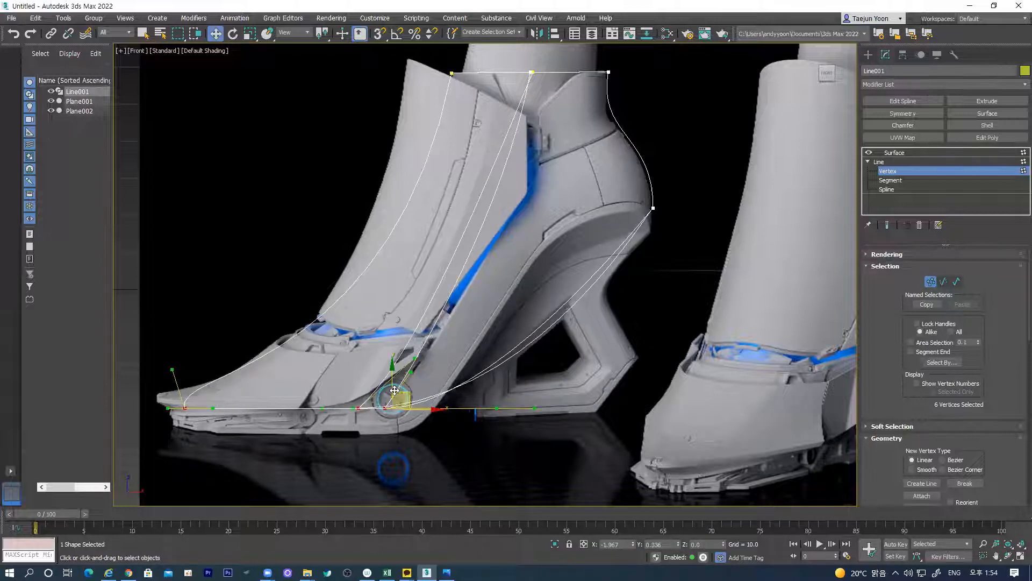
{"action": "middle_click_drag", "start_coordinate": [582, 364], "coordinate": [580, 369]}
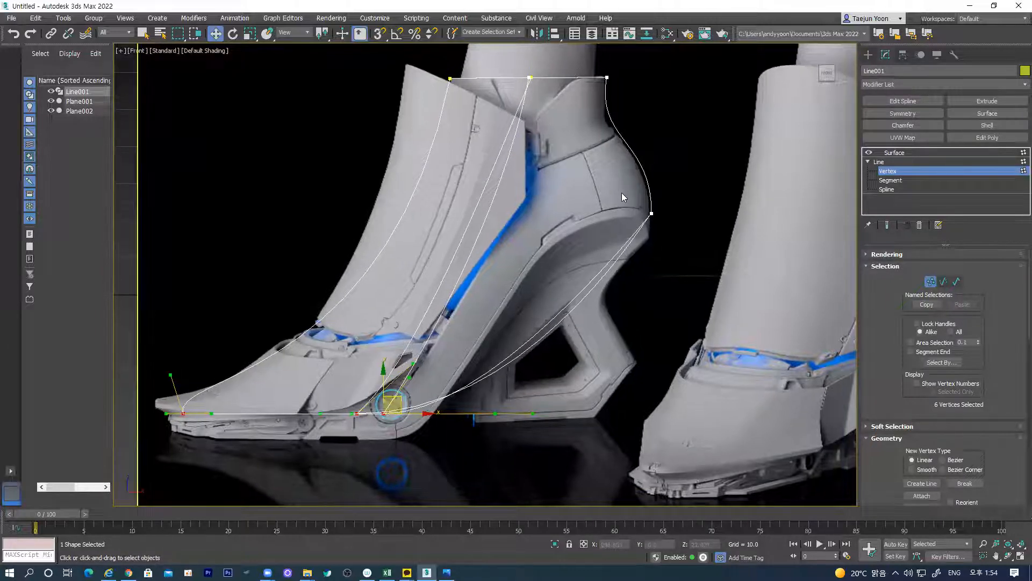
Step: Select the two overlapping vertices at the rear of the heel and set their type to Bezier Corner
{"action": "left_click_drag", "start_coordinate": [686, 253], "coordinate": [687, 255]}
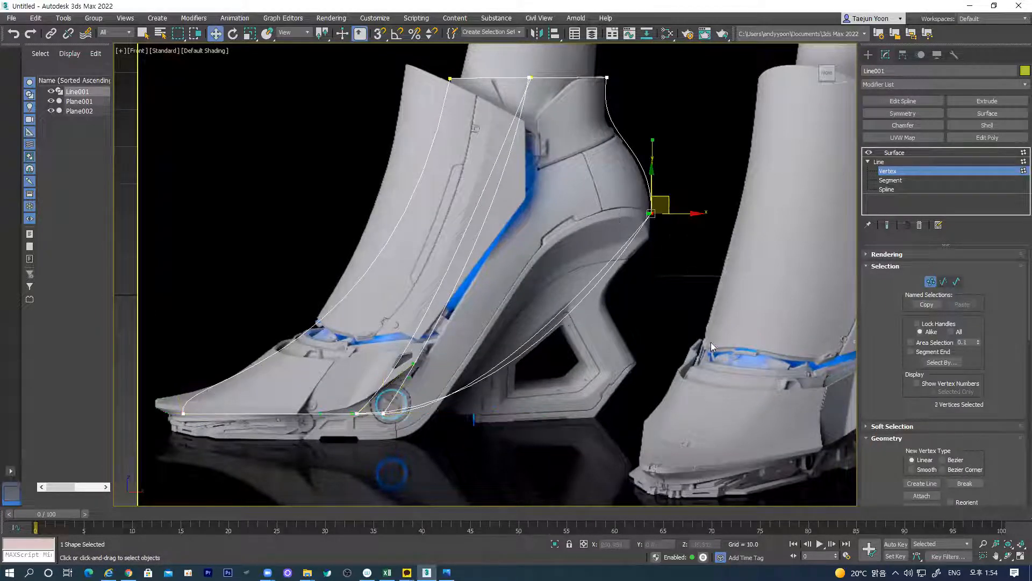
{"action": "right_click", "coordinate": [651, 215]}
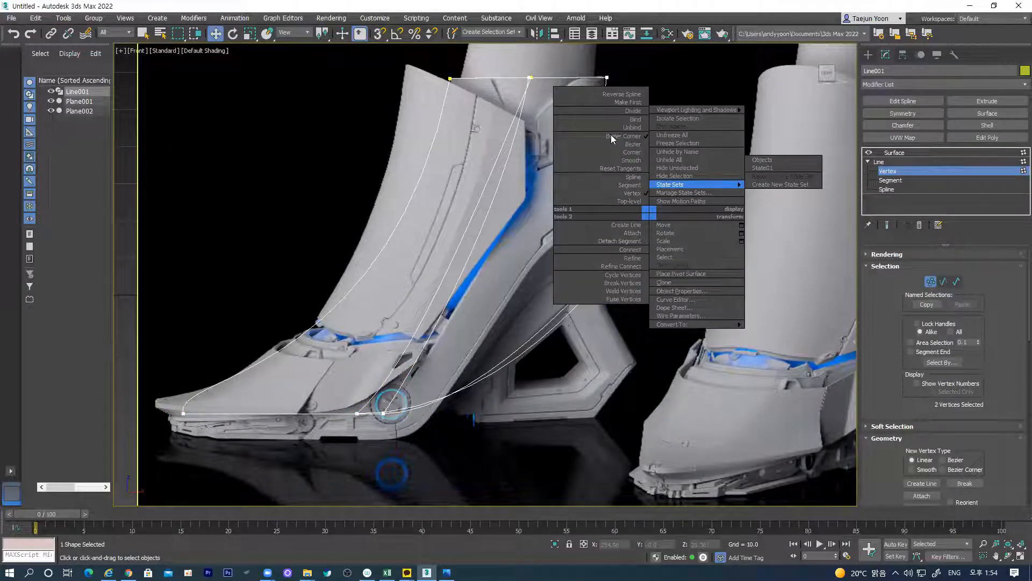
{"action": "left_click", "coordinate": [631, 152]}
{"action": "right_click", "coordinate": [646, 215]}
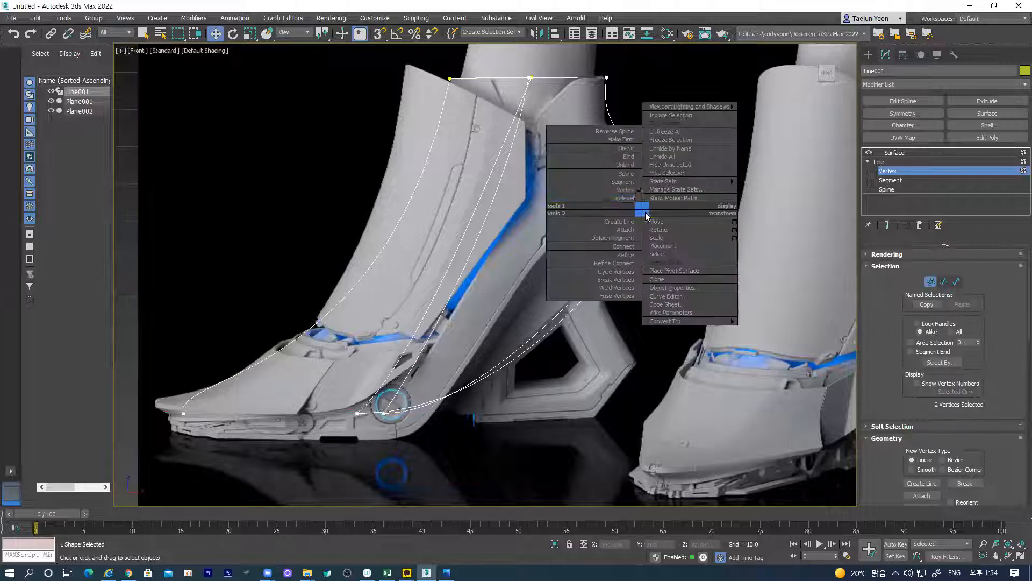
{"action": "left_click", "coordinate": [512, 211]}
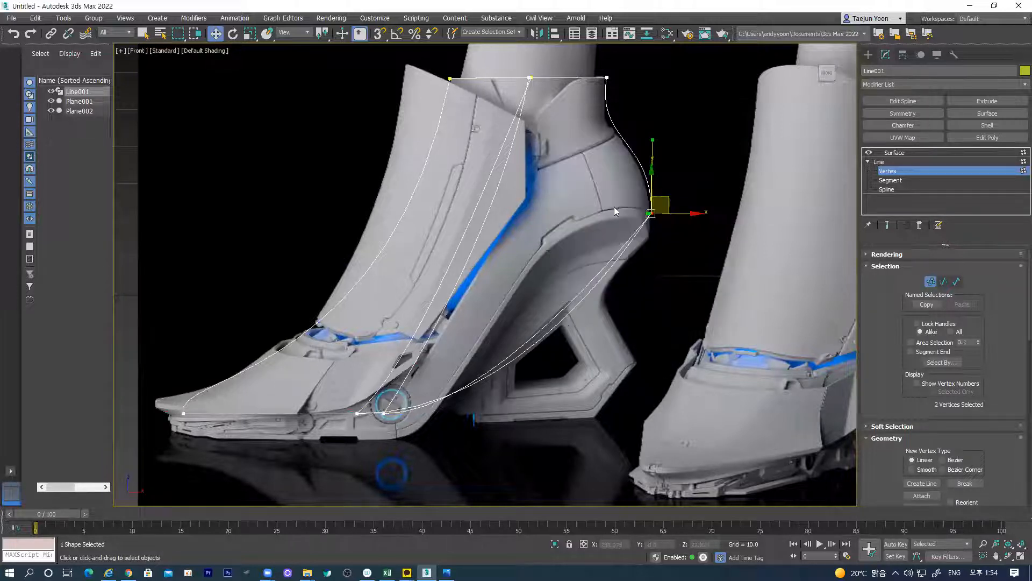
{"action": "right_click", "coordinate": [650, 212]}
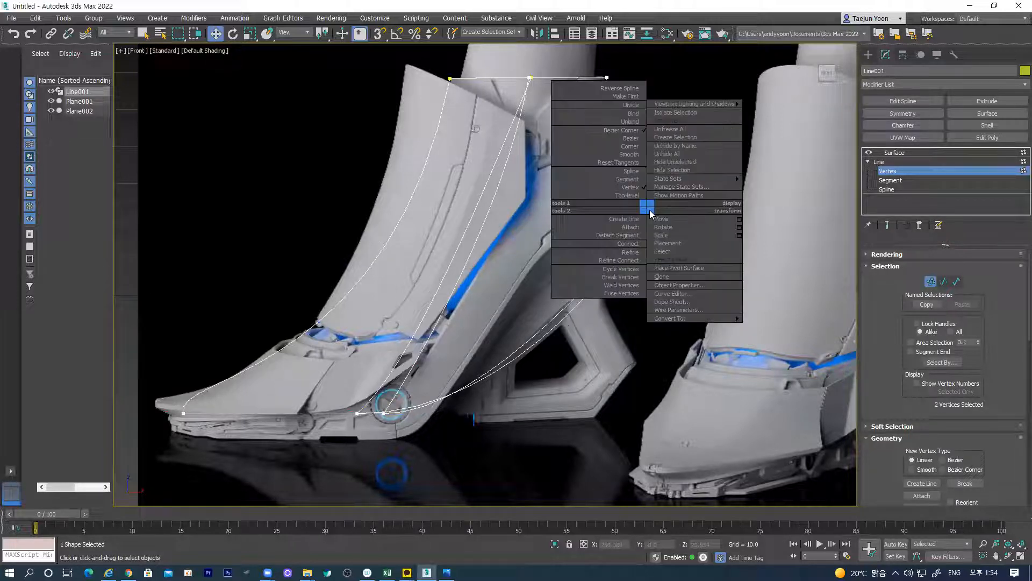
{"action": "left_click", "coordinate": [622, 138]}
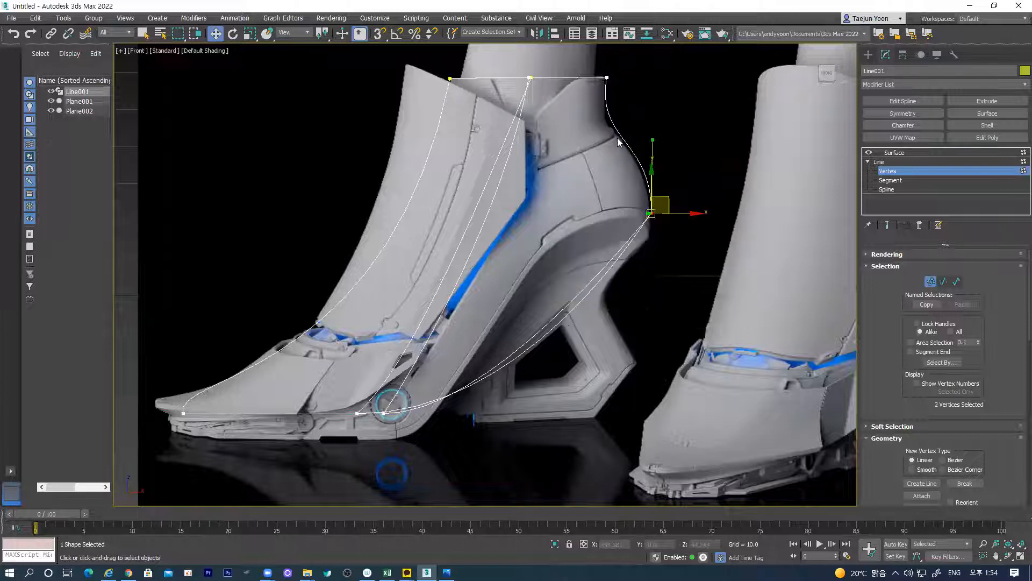
{"action": "left_click", "coordinate": [651, 213]}
Step: In the Front view, pull the heel vertex's sole handle toward the ankle so one sole curve follows the reference arch
{"action": "middle_click_drag", "start_coordinate": [687, 240], "coordinate": [631, 253], "text": "alt"}
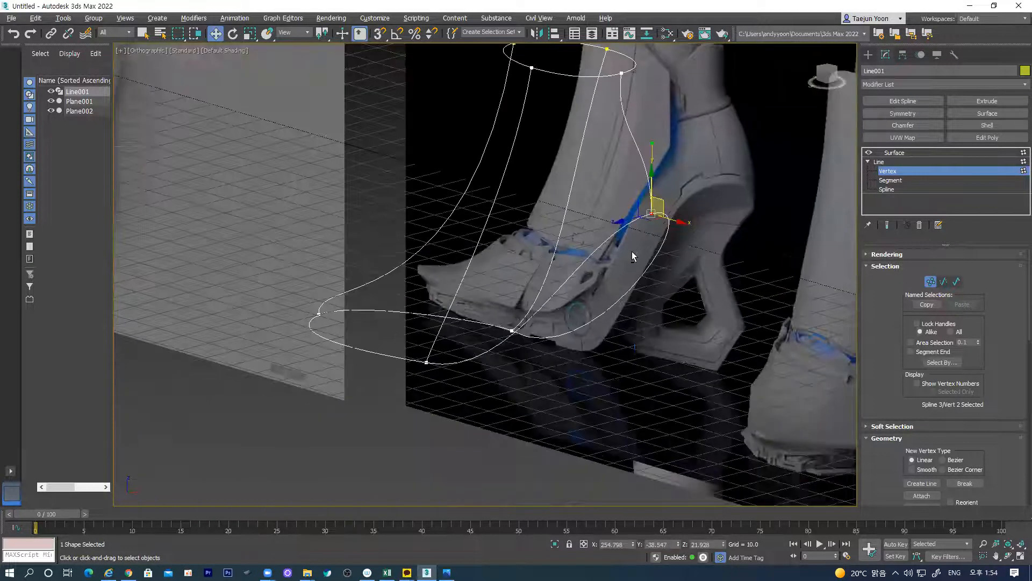
{"action": "key", "text": "shift+z"}
{"action": "left_click_drag", "start_coordinate": [702, 186], "coordinate": [637, 229]}
{"action": "scroll", "coordinate": [649, 255], "scroll_direction": "up", "scroll_amount": 3}
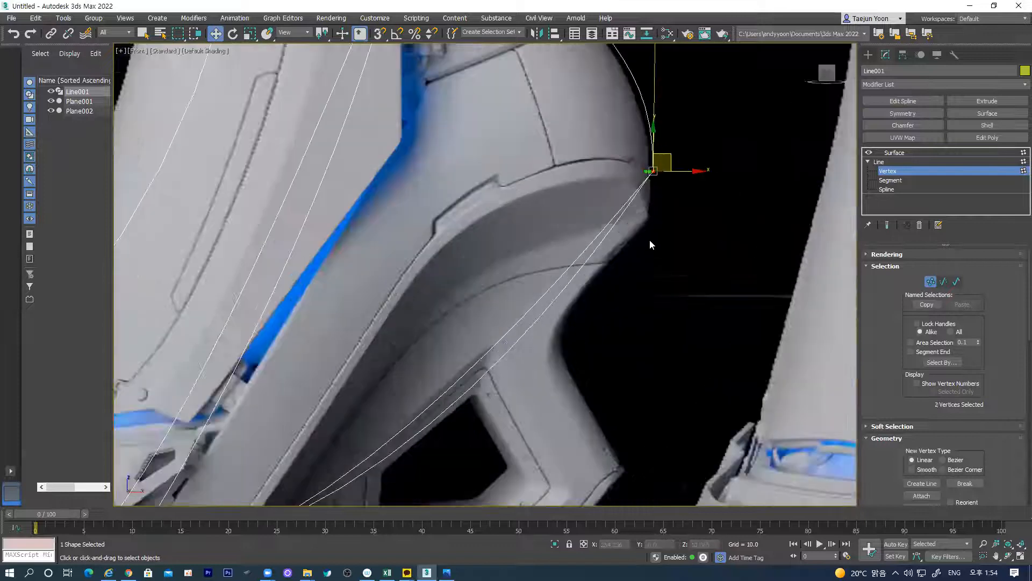
{"action": "left_click_drag", "start_coordinate": [644, 171], "coordinate": [352, 108]}
{"action": "scroll", "coordinate": [419, 295], "scroll_direction": "down", "scroll_amount": 3}
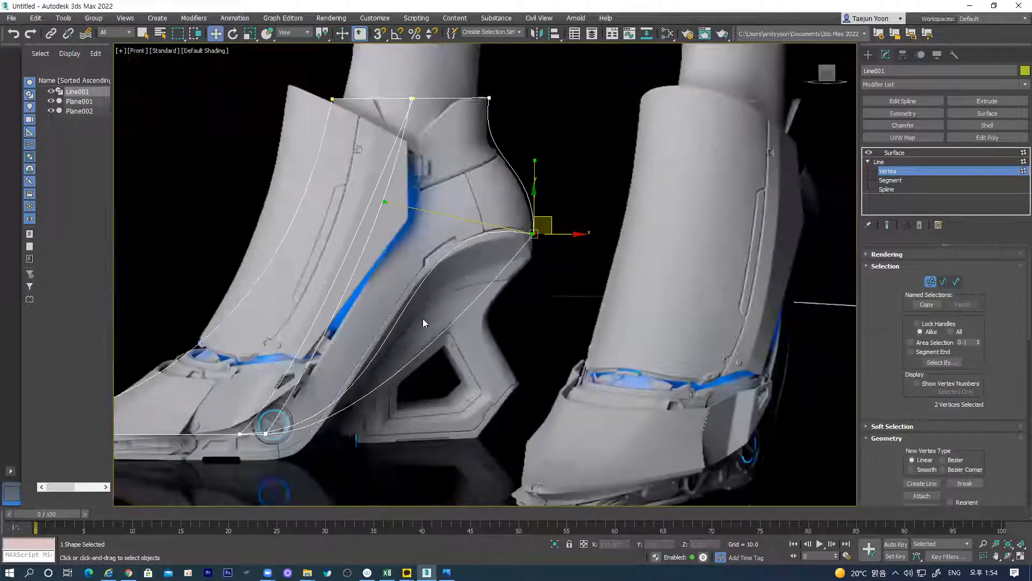
Step: Select the sole's side vertices near the ball of the foot and raise one rear handle to fit the curve to the arch
{"action": "middle_click_drag", "start_coordinate": [382, 430], "coordinate": [433, 379]}
{"action": "left_click_drag", "start_coordinate": [267, 358], "coordinate": [370, 432]}
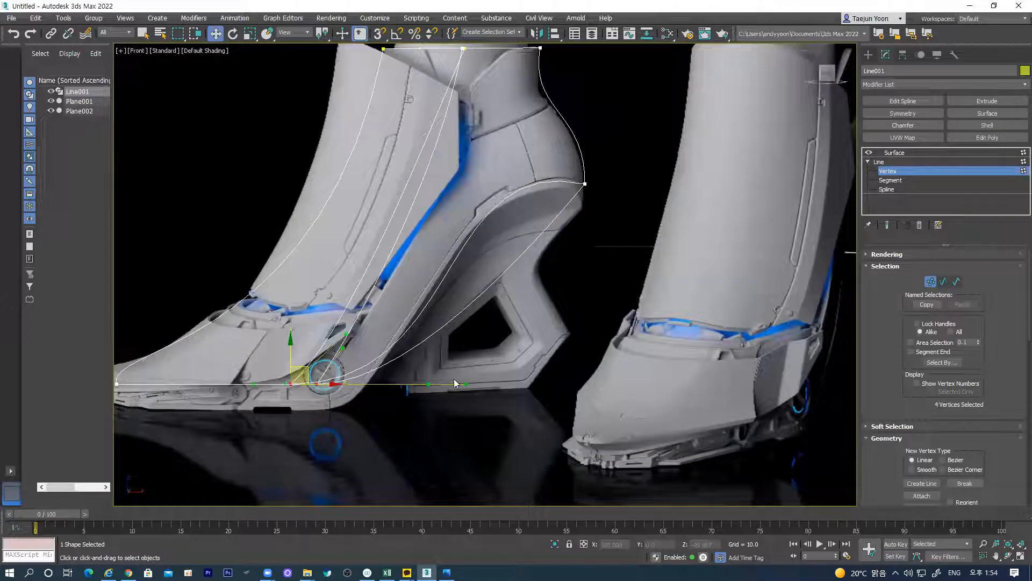
{"action": "left_click_drag", "start_coordinate": [462, 384], "coordinate": [461, 357]}
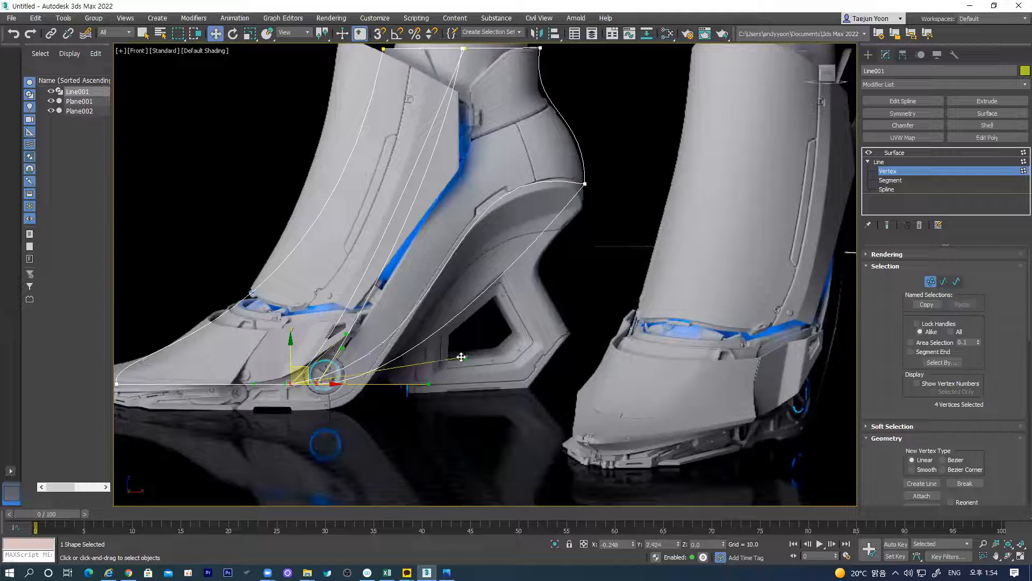
Step: Add the toe vertices to the selection and lower all the sole vertices to the bottom edge of the reference shoe
{"action": "middle_click_drag", "start_coordinate": [332, 409], "coordinate": [406, 371]}
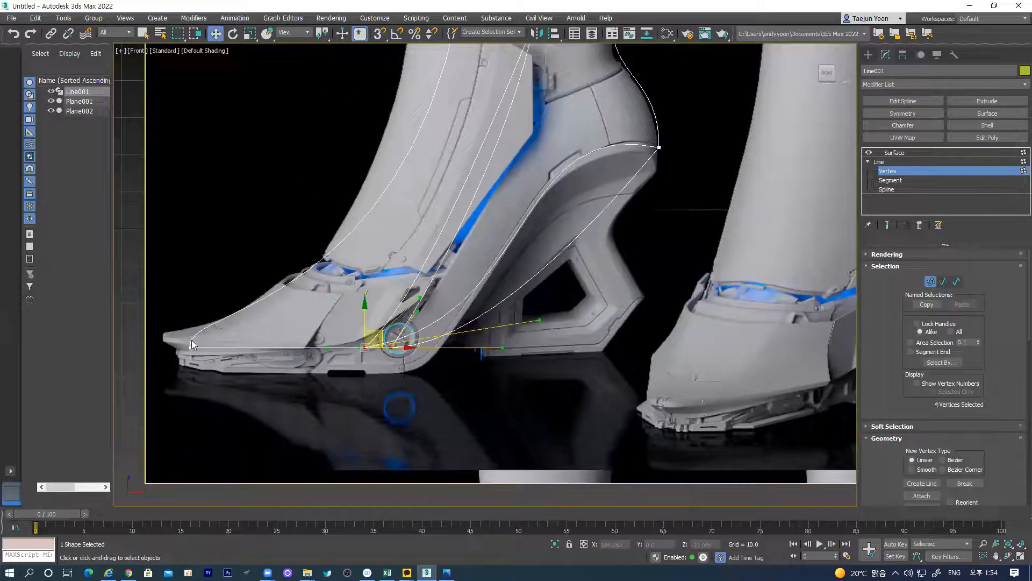
{"action": "left_click_drag", "start_coordinate": [343, 362], "coordinate": [368, 380], "text": "ctrl"}
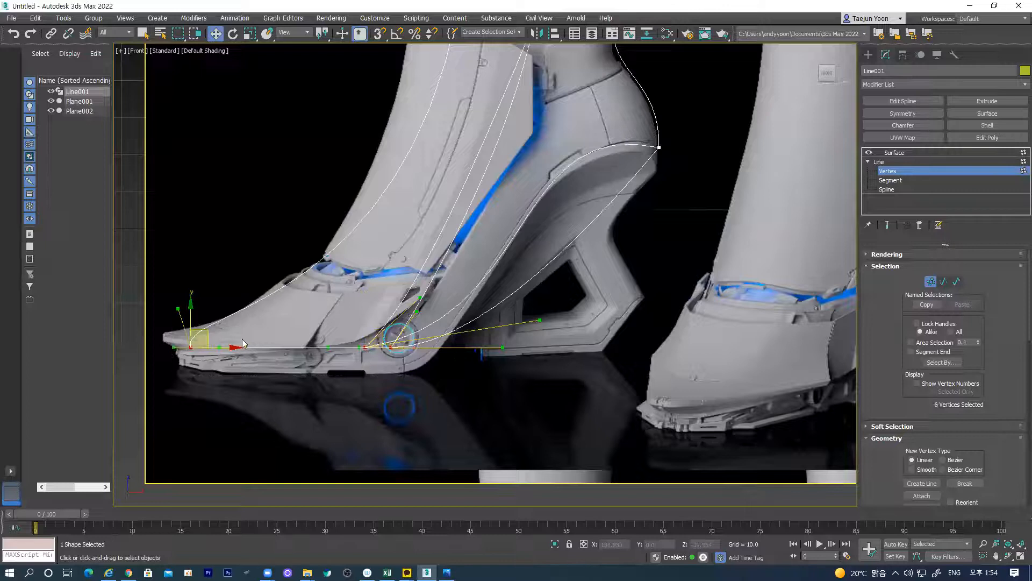
{"action": "left_click_drag", "start_coordinate": [191, 313], "coordinate": [183, 358]}
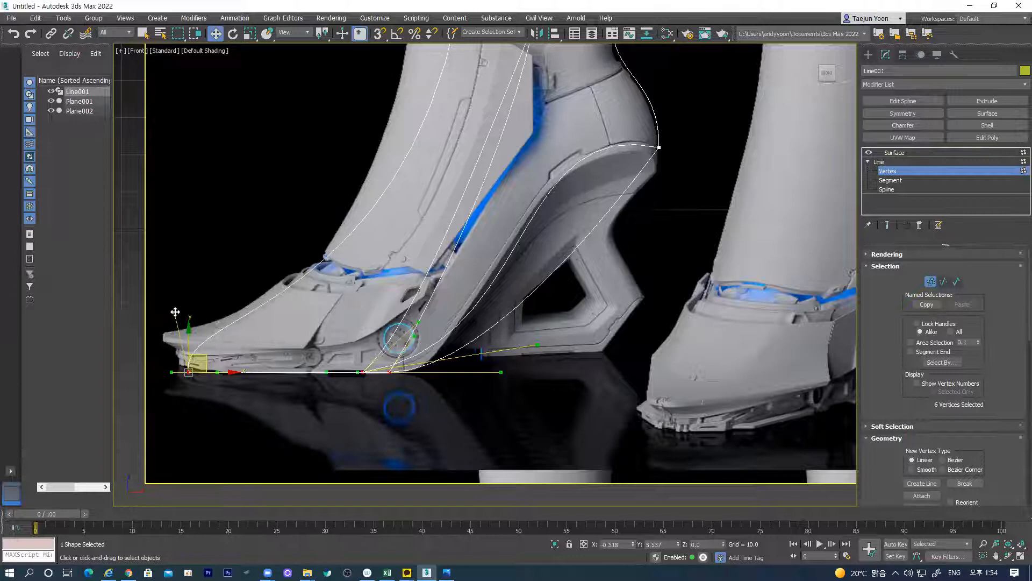
Step: Reselect the heel's rear vertices and slightly lower the adjusted sole handle to refine the arch curve
{"action": "middle_click_drag", "start_coordinate": [456, 325], "coordinate": [368, 355]}
{"action": "left_click_drag", "start_coordinate": [606, 211], "coordinate": [604, 208]}
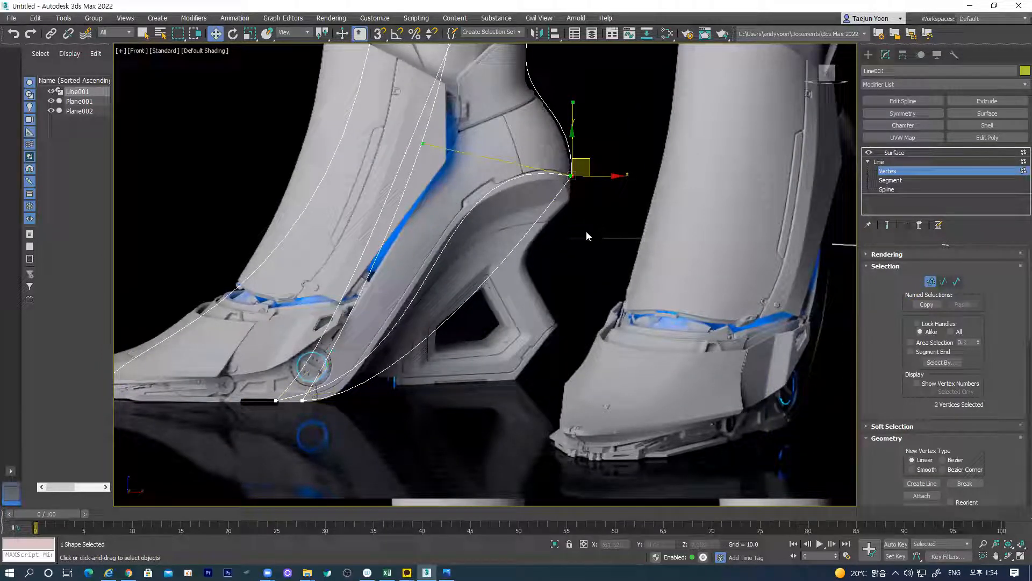
{"action": "left_click_drag", "start_coordinate": [422, 144], "coordinate": [424, 147]}
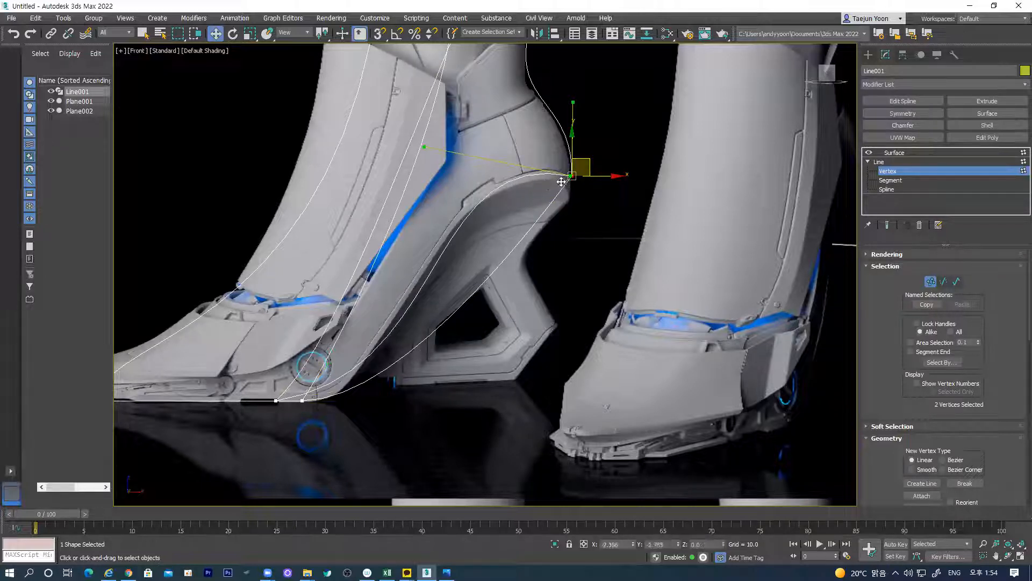
Step: Pull out the heel vertex's opposite sole handle and align it with the first in the Front view so both curves follow the arch
{"action": "scroll", "coordinate": [582, 183], "scroll_direction": "up", "scroll_amount": 4}
{"action": "mouse_move", "coordinate": [577, 182]}
{"action": "middle_mouse_down", "text": "alt"}
{"action": "mouse_move", "coordinate": [508, 238]}
{"action": "mouse_move", "coordinate": [566, 226]}
{"action": "mouse_move", "coordinate": [543, 279]}
{"action": "middle_mouse_up", "text": "alt"}
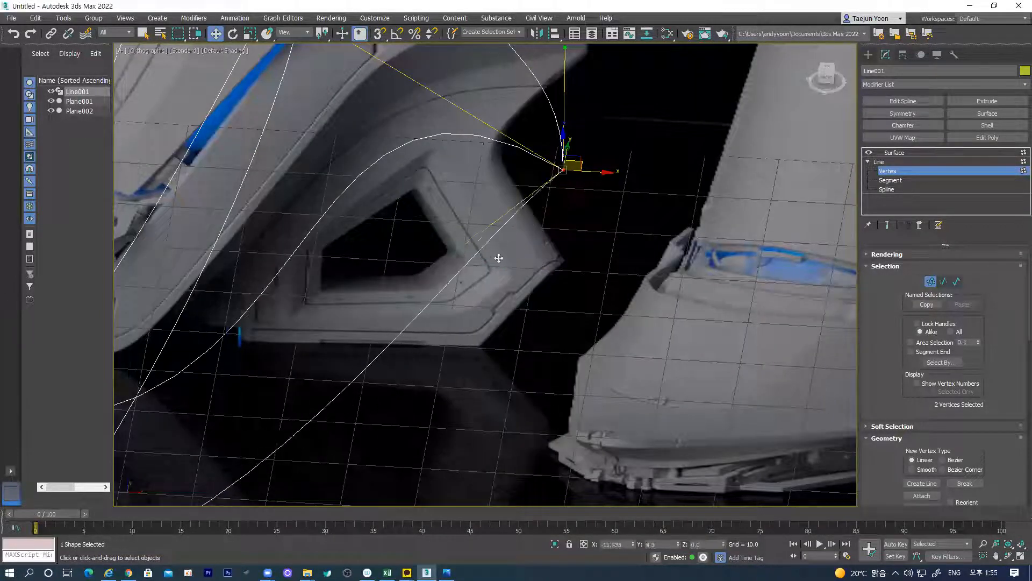
{"action": "left_click_drag", "start_coordinate": [538, 278], "coordinate": [389, 226]}
{"action": "key", "text": "l"}
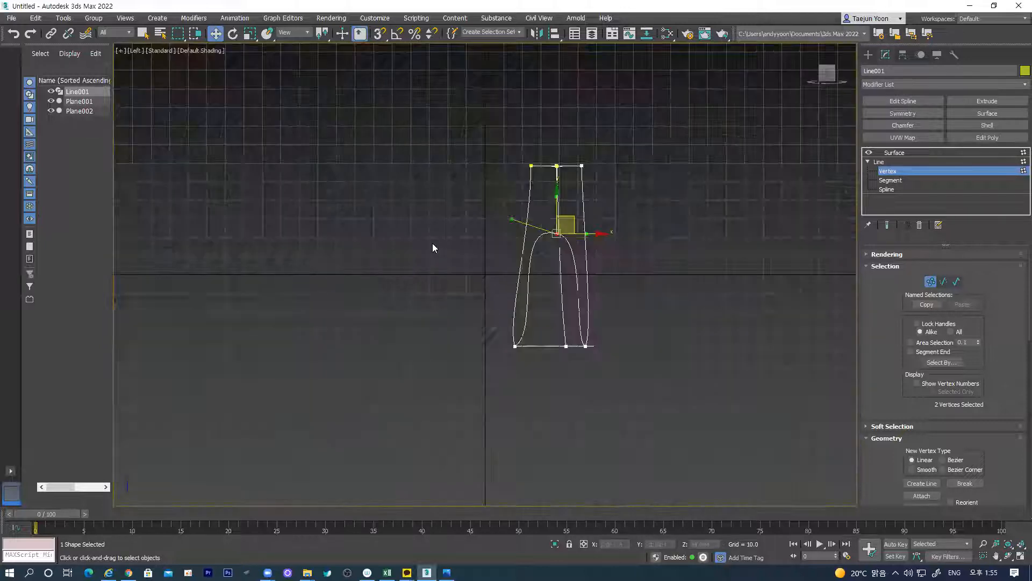
{"action": "scroll", "coordinate": [514, 296], "scroll_direction": "up", "scroll_amount": 2}
{"action": "key", "text": "f"}
{"action": "scroll", "coordinate": [545, 317], "scroll_direction": "down", "scroll_amount": 6}
{"action": "scroll", "coordinate": [546, 315], "scroll_direction": "up", "scroll_amount": 10}
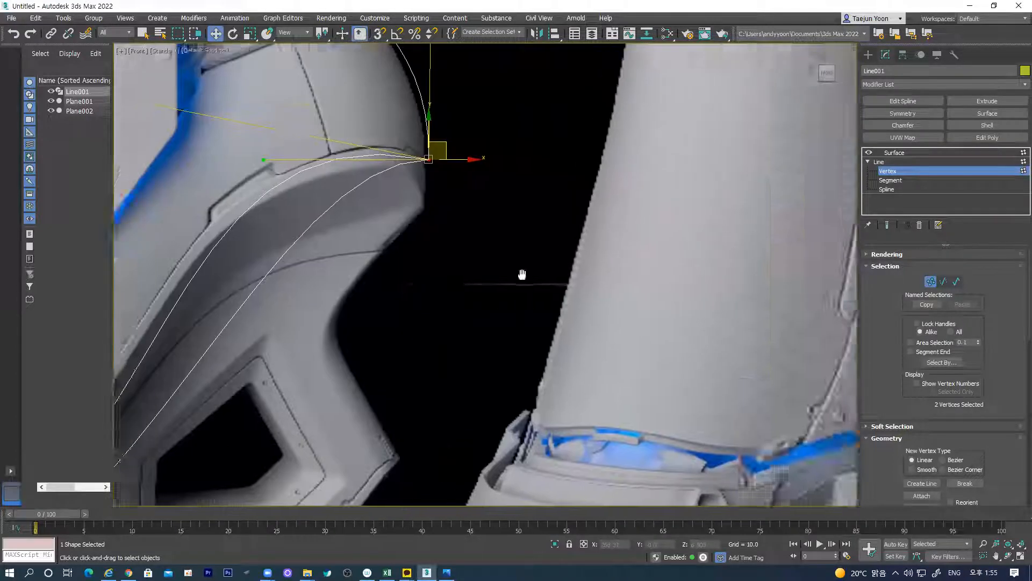
{"action": "scroll", "coordinate": [545, 269], "scroll_direction": "down", "scroll_amount": 4}
{"action": "left_click_drag", "start_coordinate": [452, 212], "coordinate": [444, 216]}
{"action": "left_click_drag", "start_coordinate": [499, 233], "coordinate": [453, 211]}
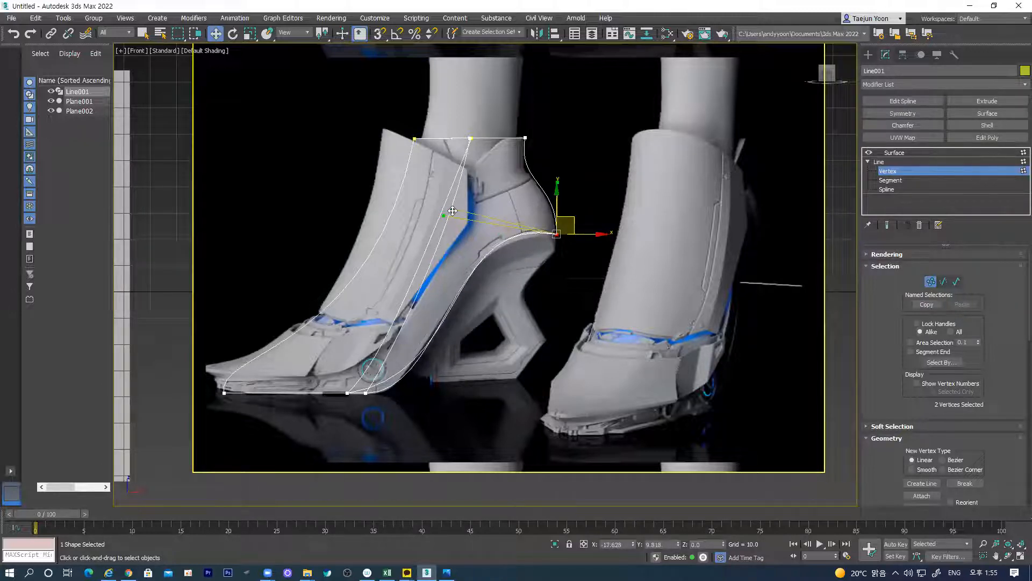
Step: Examine the heel vertex's two sole handles from above in the Top view
{"action": "scroll", "coordinate": [477, 350], "scroll_direction": "down", "scroll_amount": 2}
{"action": "middle_click_drag", "start_coordinate": [435, 352], "coordinate": [538, 294], "text": "alt"}
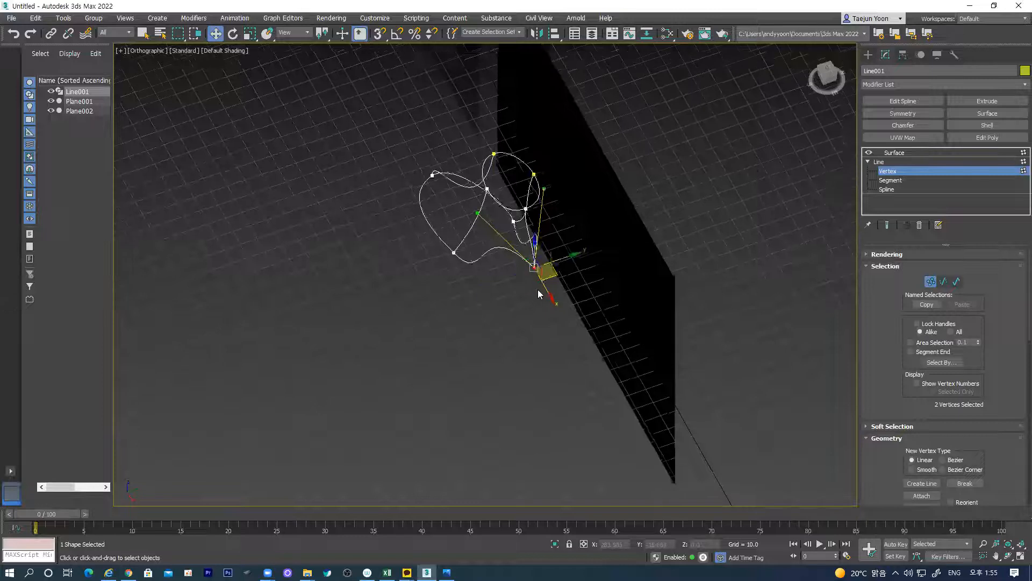
{"action": "scroll", "coordinate": [538, 294], "scroll_direction": "up", "scroll_amount": 4}
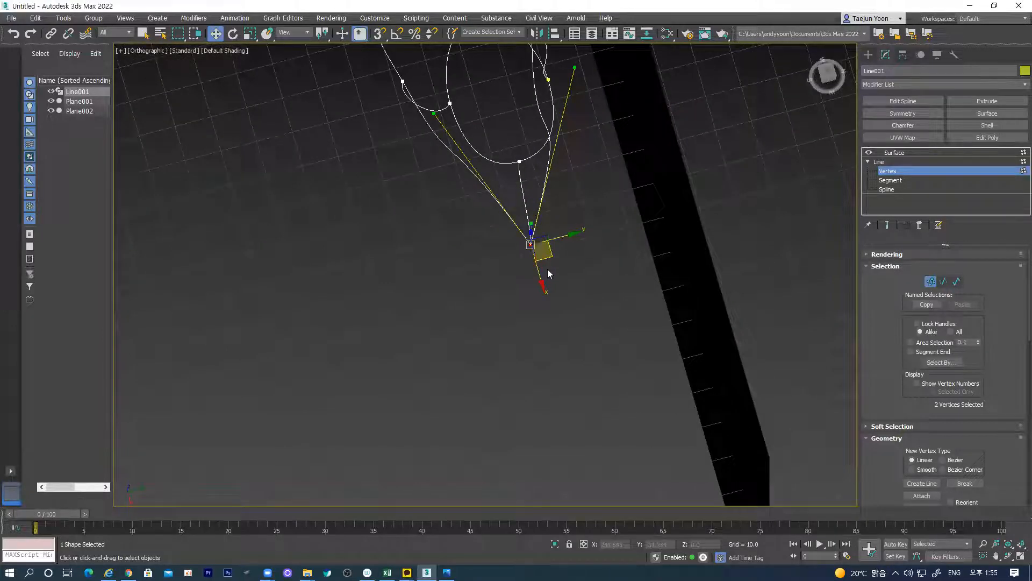
{"action": "key", "text": "t"}
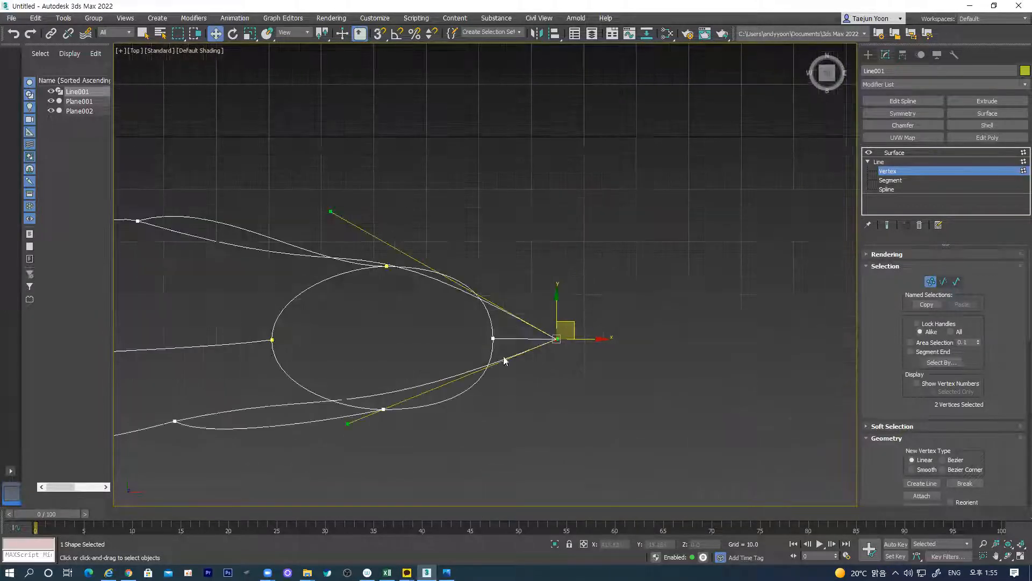